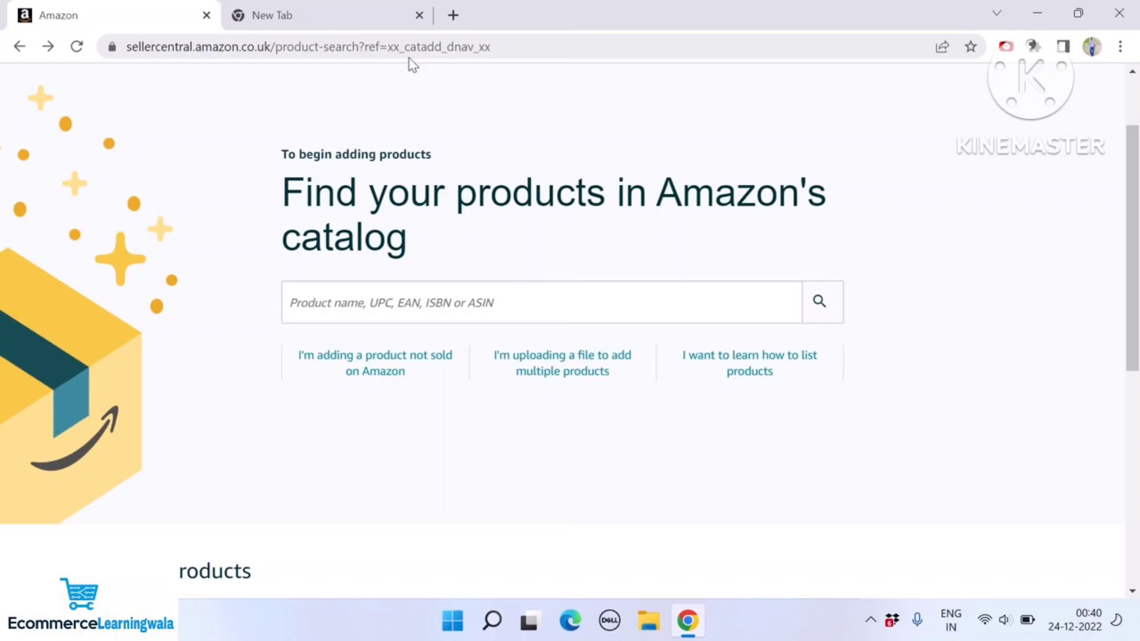
# Open the amazon.in store in the empty browser tab
pyautogui.click(333, 20)
pyautogui.write('amazon')
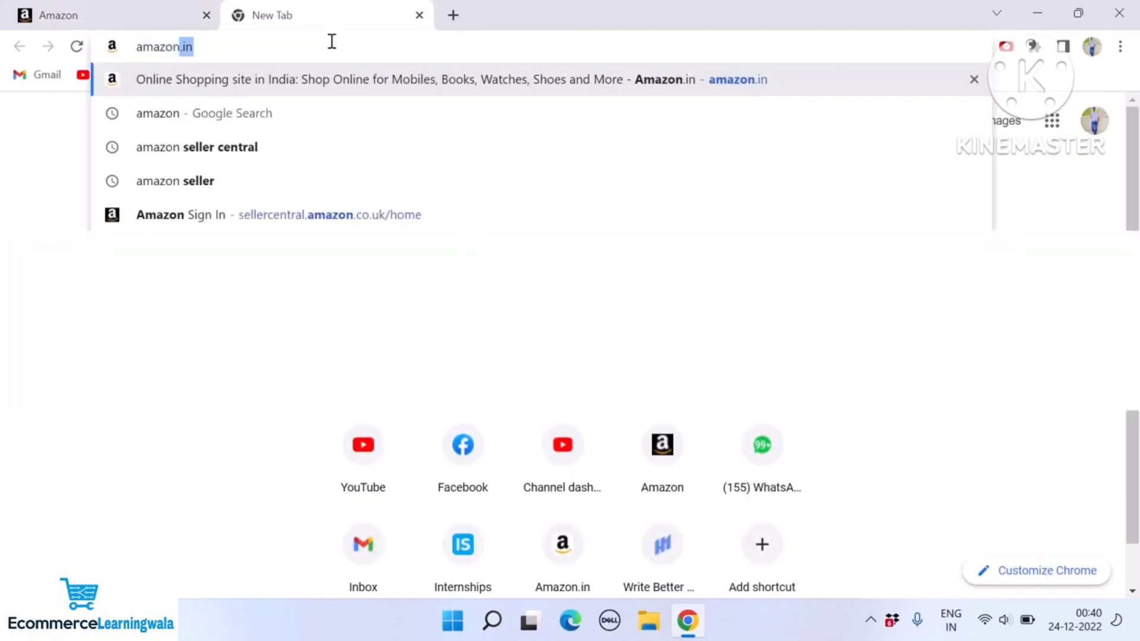
pyautogui.press('Return')
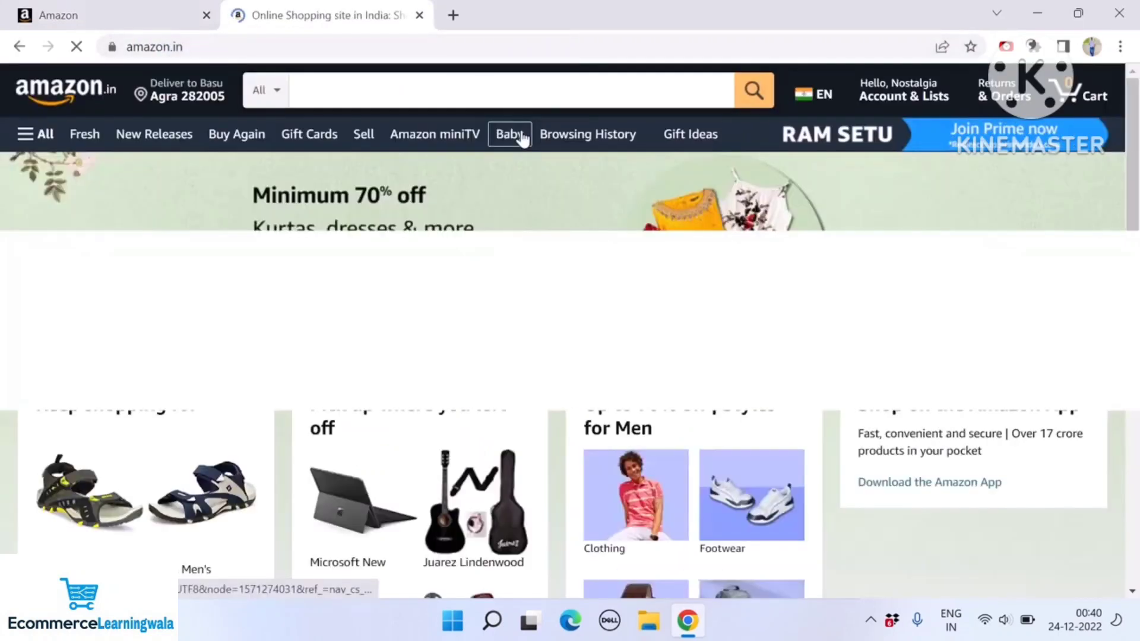
# Search the store for "tshirt for men"
pyautogui.click(428, 107)
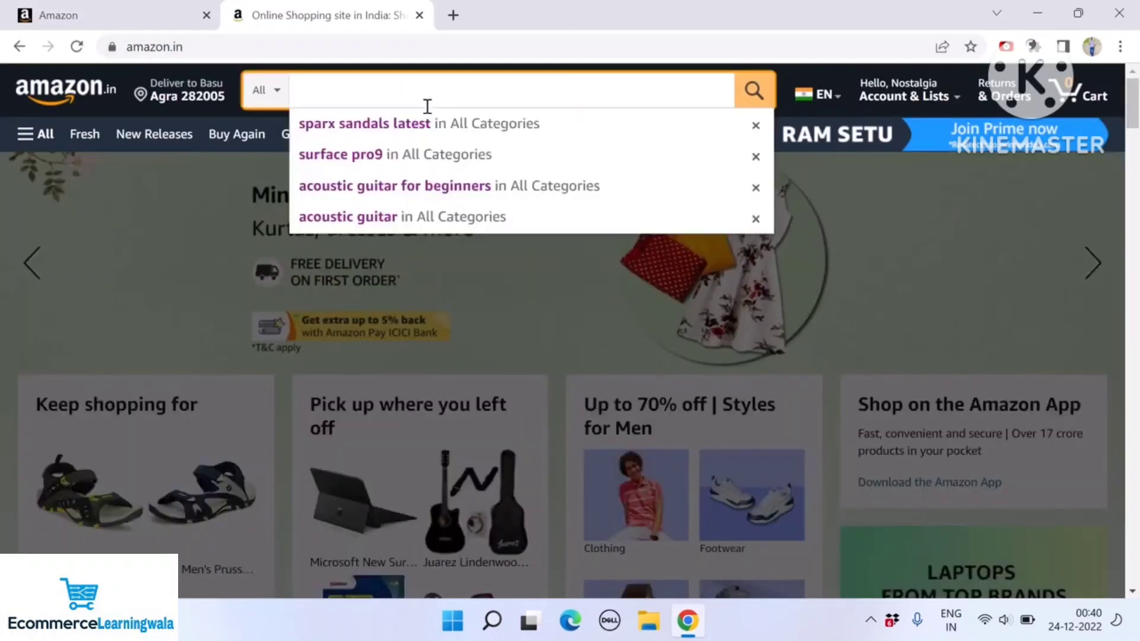
pyautogui.write('tshi')
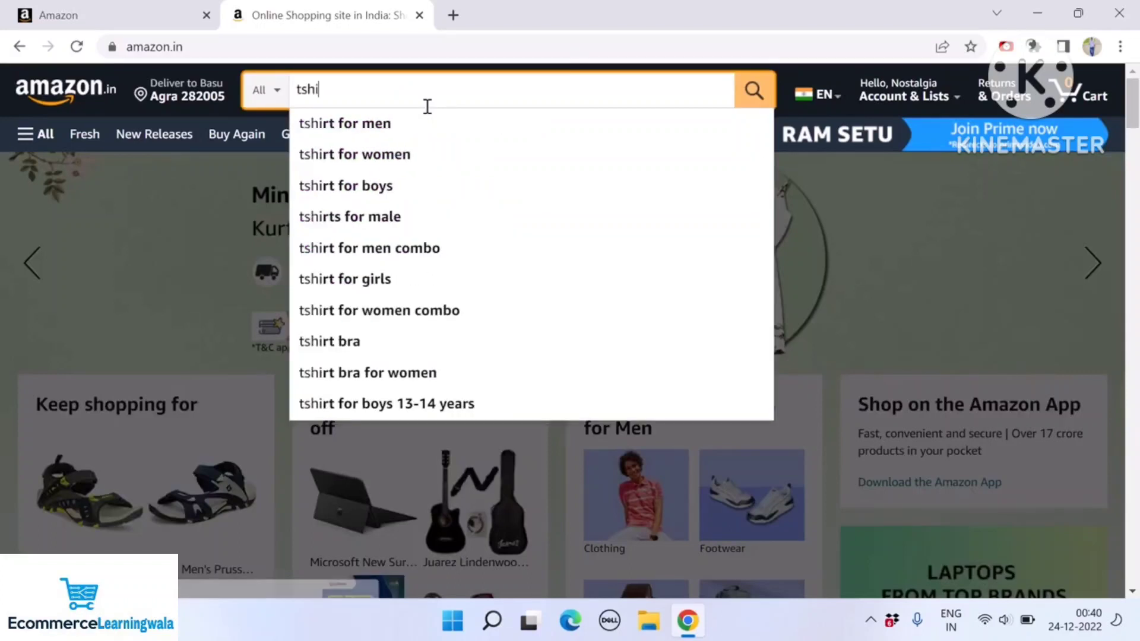
pyautogui.write('s')
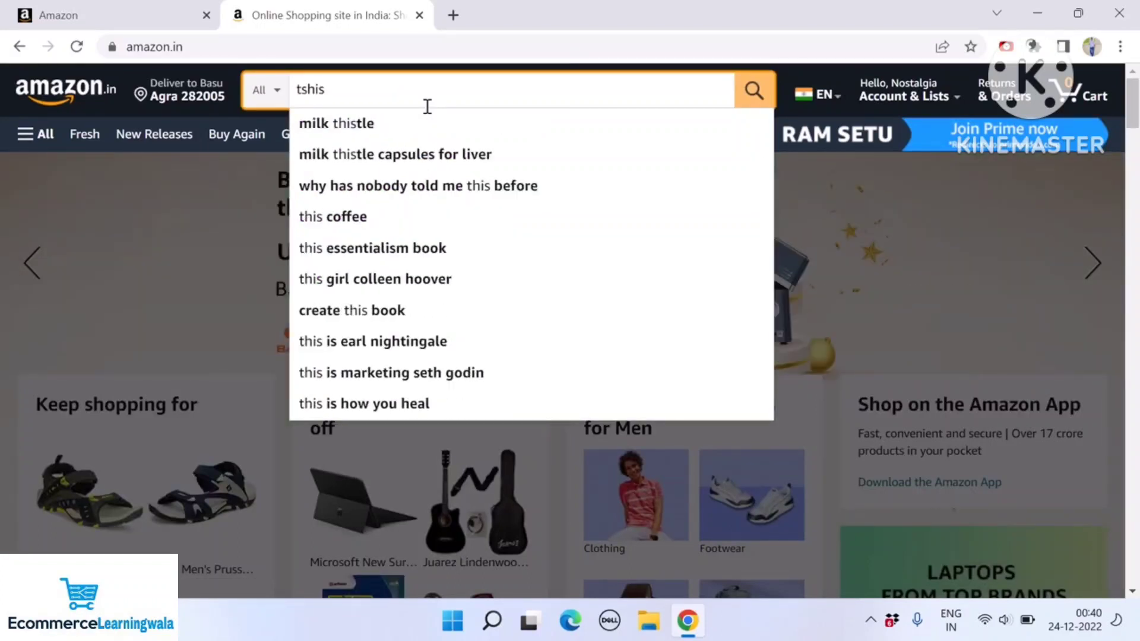
pyautogui.press('BackSpace')
pyautogui.press('Down')
pyautogui.press('Return')
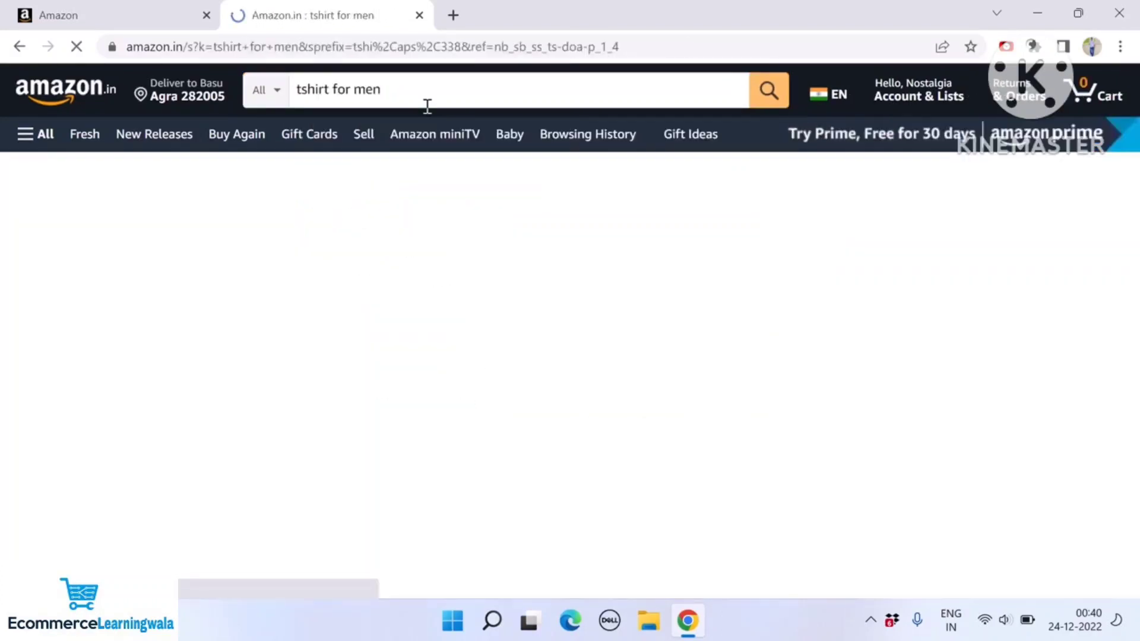
# Open the listing of the navy blue SANSIRO CP printed T-shirt from the search results
pyautogui.scroll(-4, 427, 106)
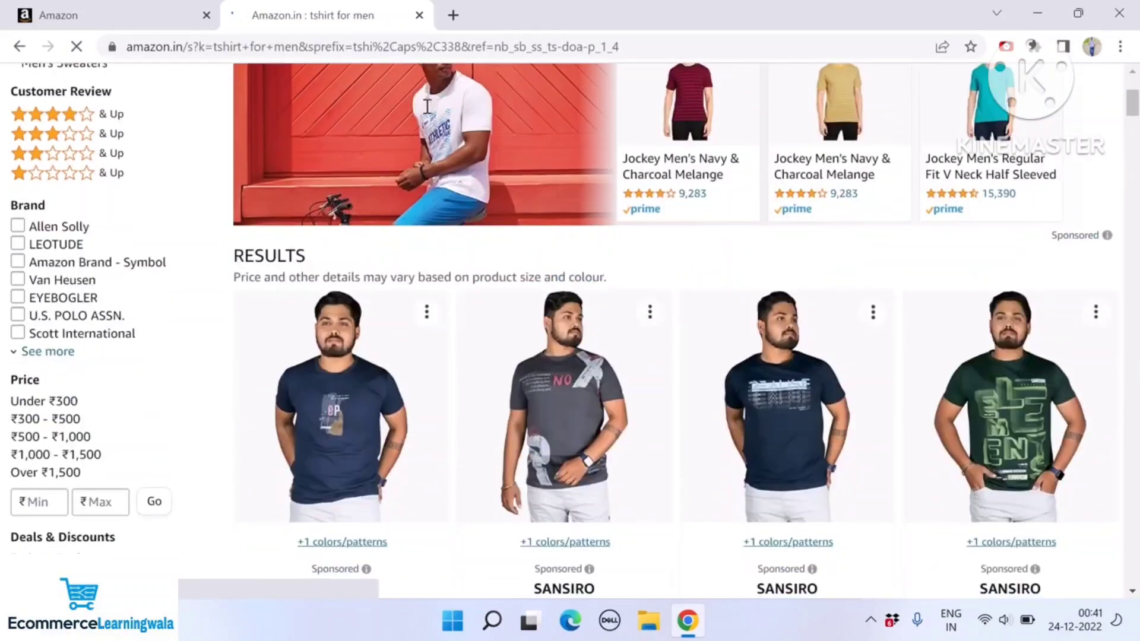
pyautogui.scroll(-4, 394, 266)
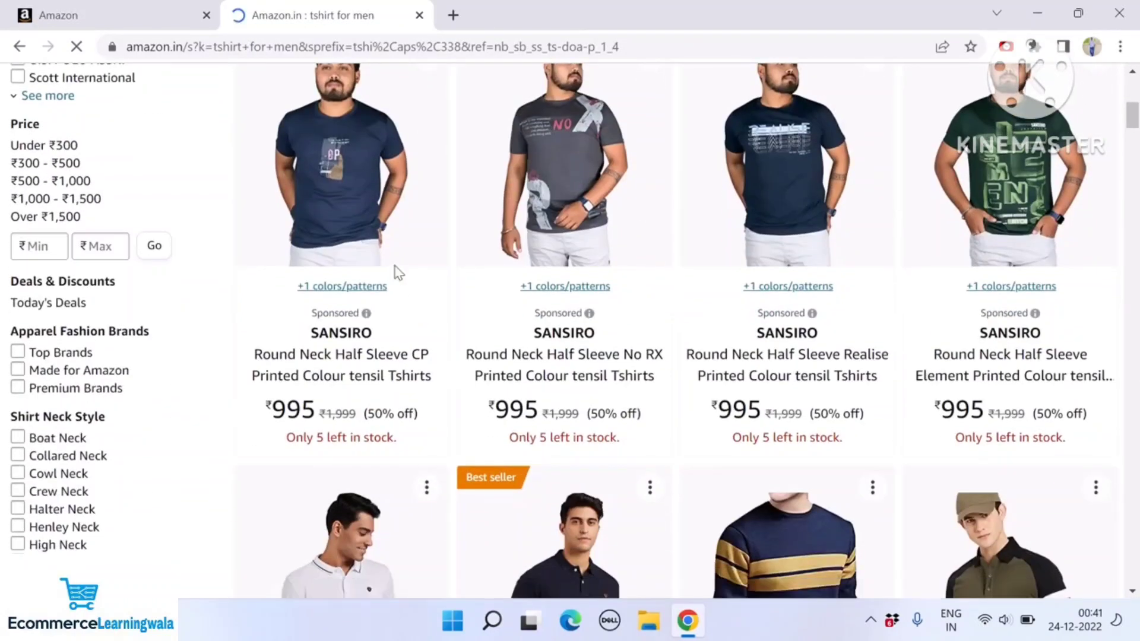
pyautogui.click(394, 266)
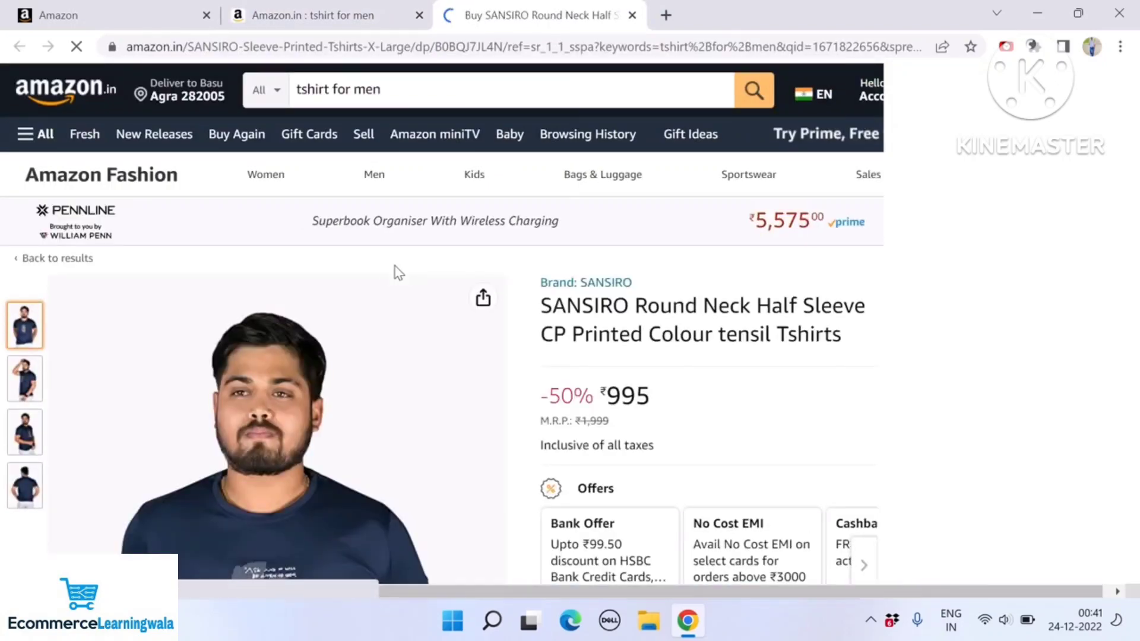
# Examine the T-shirt's price, colour and size variations and product details on its listing page
pyautogui.scroll(-6, 394, 265)
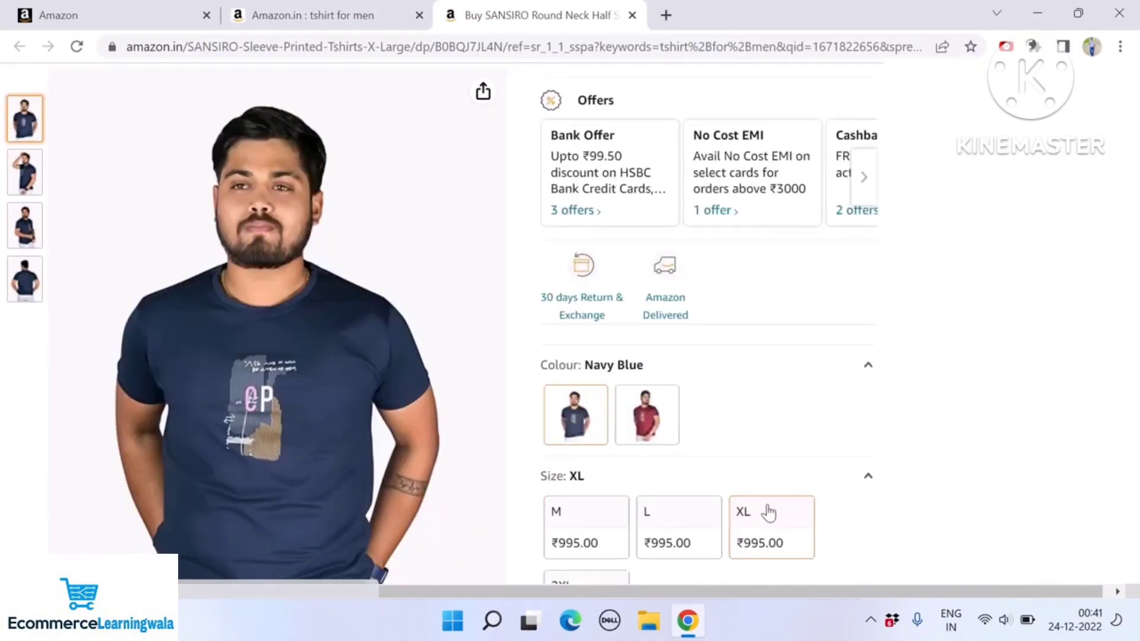
pyautogui.scroll(-2, 769, 511)
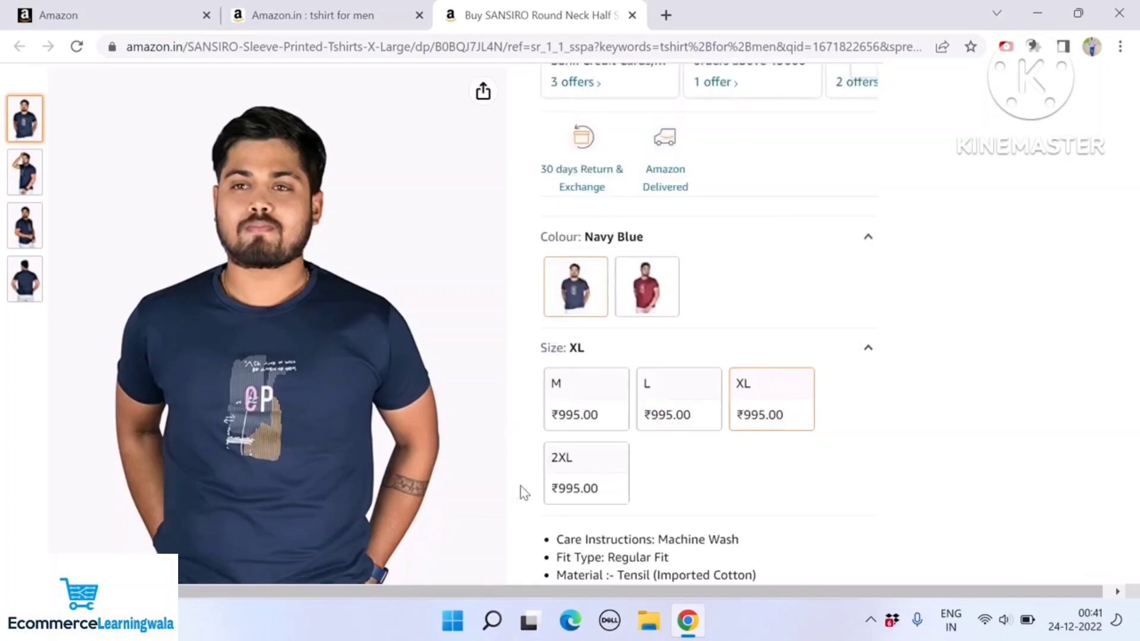
pyautogui.moveTo(523, 493); pyautogui.dragTo(563, 503)
pyautogui.click(788, 473)
pyautogui.scroll(8, 852, 494)
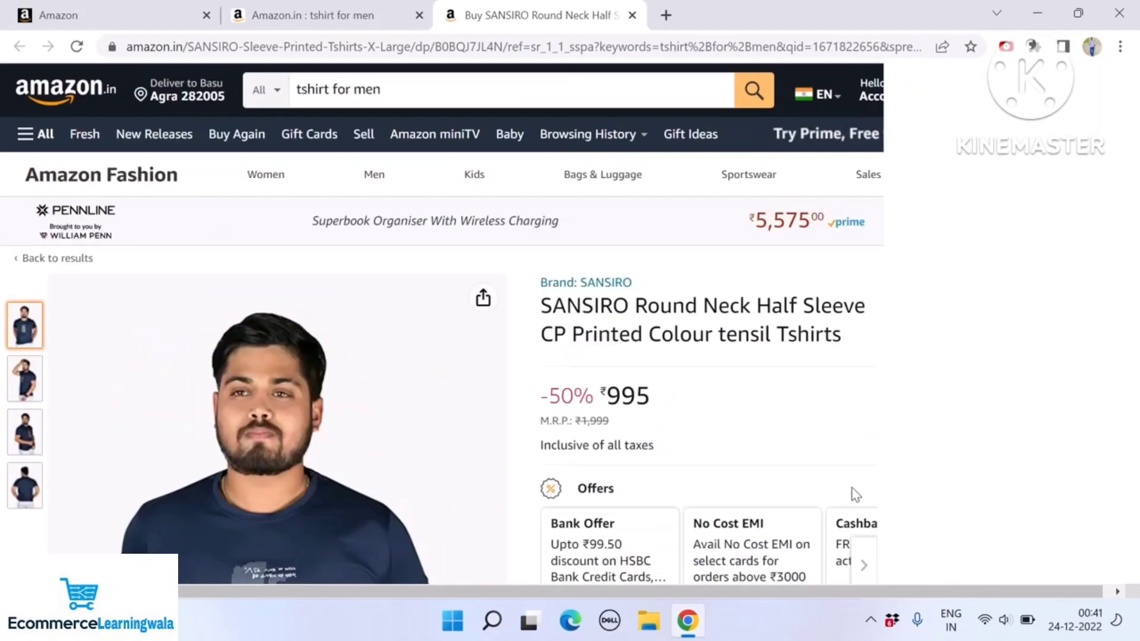
pyautogui.scroll(-8, 853, 492)
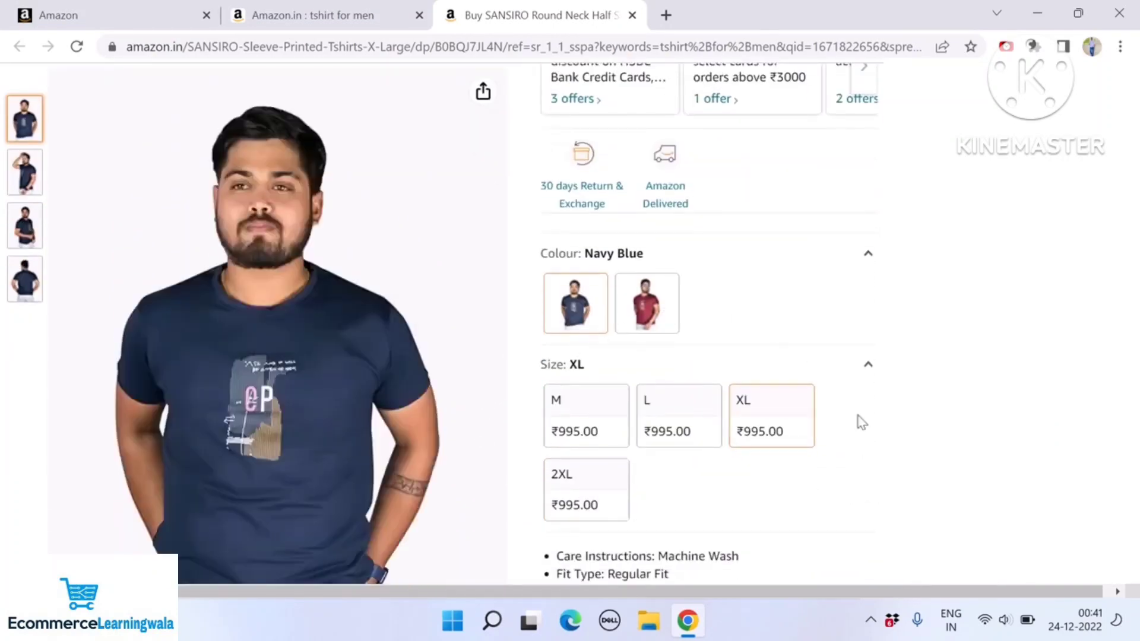
pyautogui.scroll(5, 746, 321)
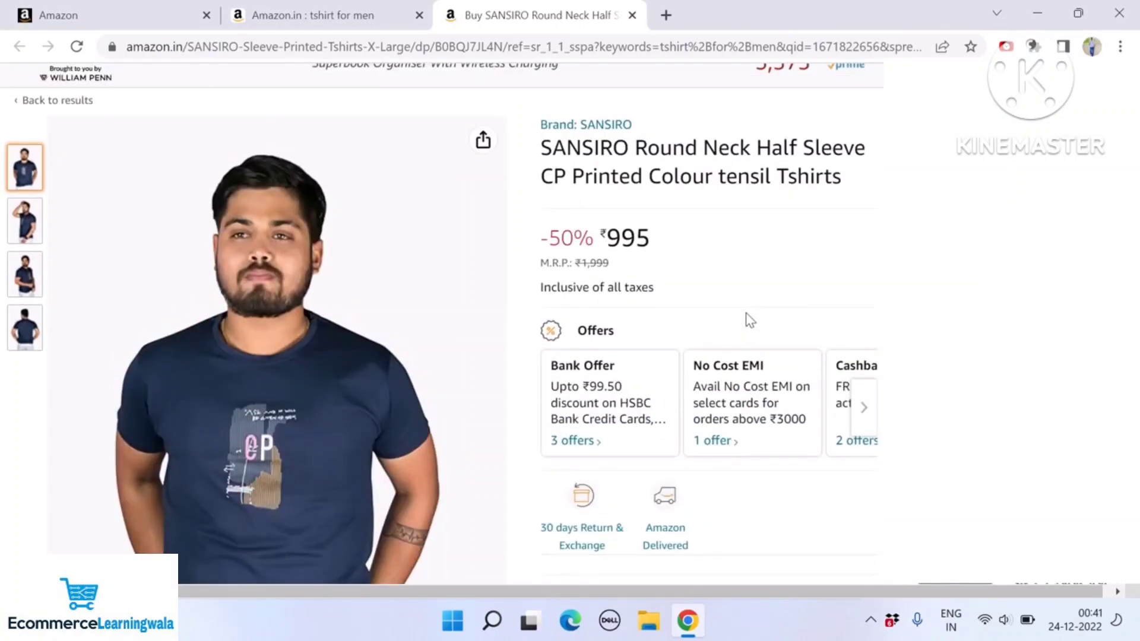
pyautogui.scroll(-10, 745, 321)
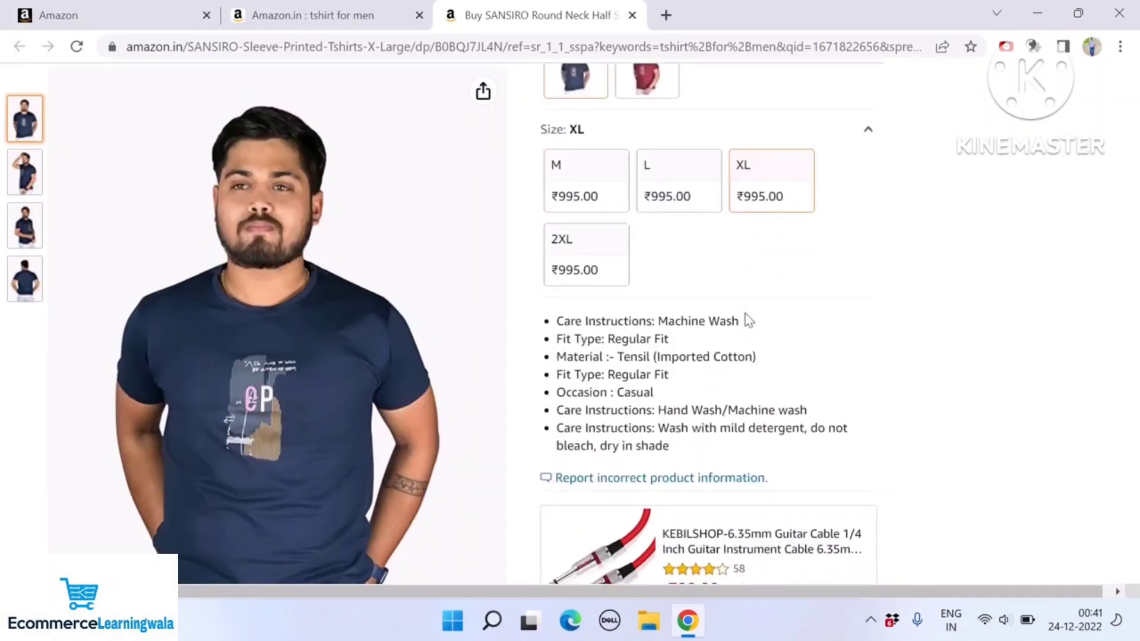
pyautogui.scroll(3, 746, 321)
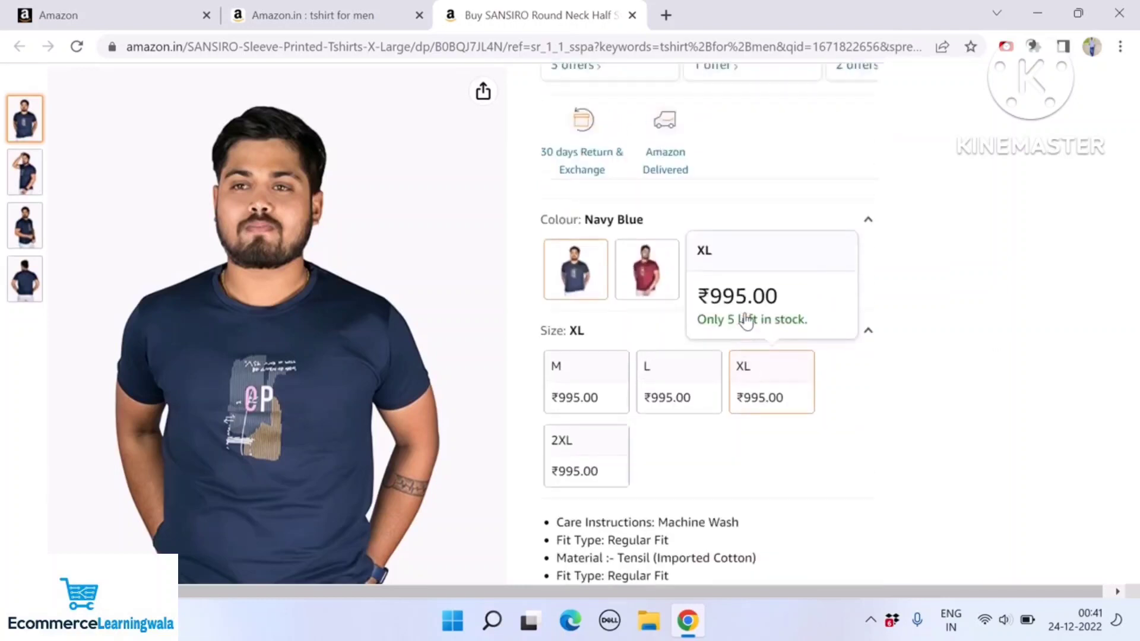
pyautogui.scroll(1, 745, 320)
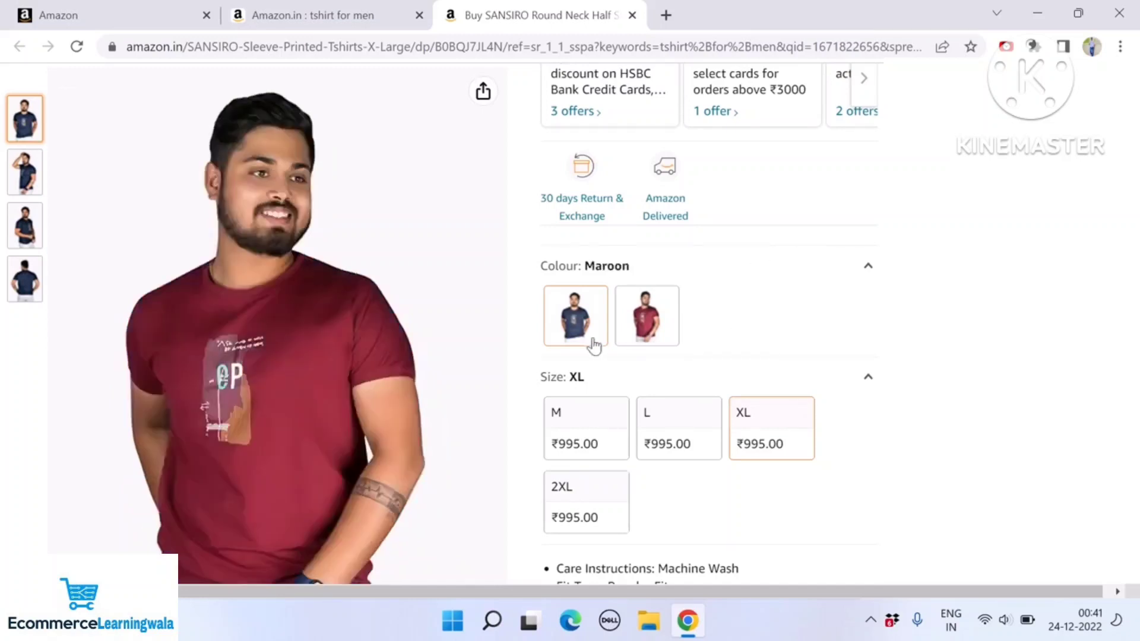
# Choose the Maroon colour variation of the T-shirt and review its price, colours and sizes
pyautogui.moveTo(636, 336)
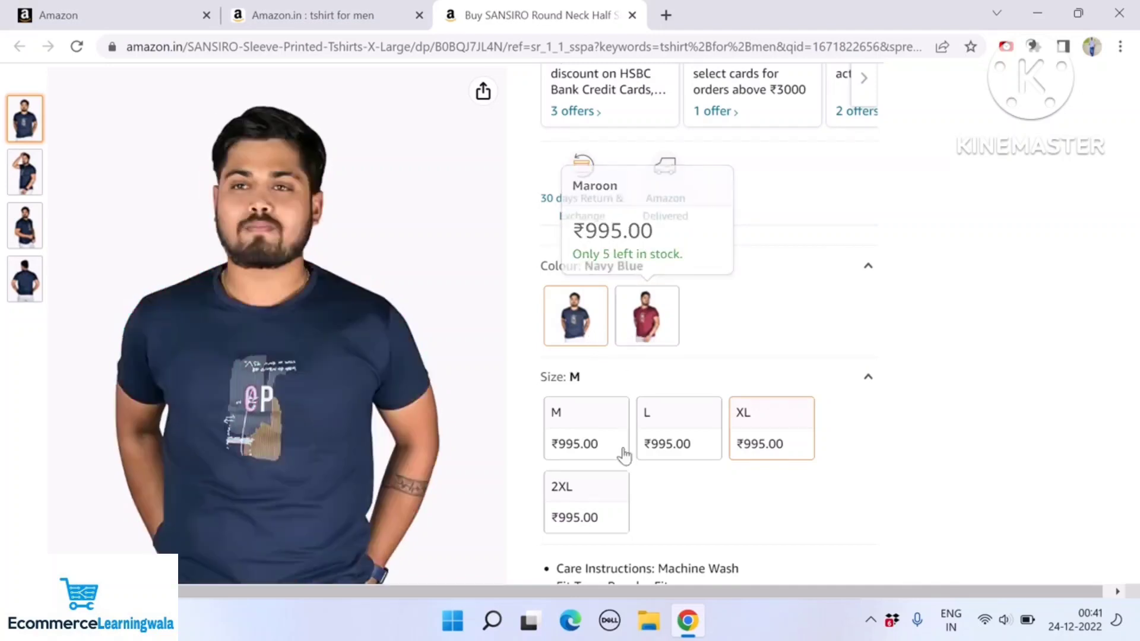
pyautogui.click(643, 323)
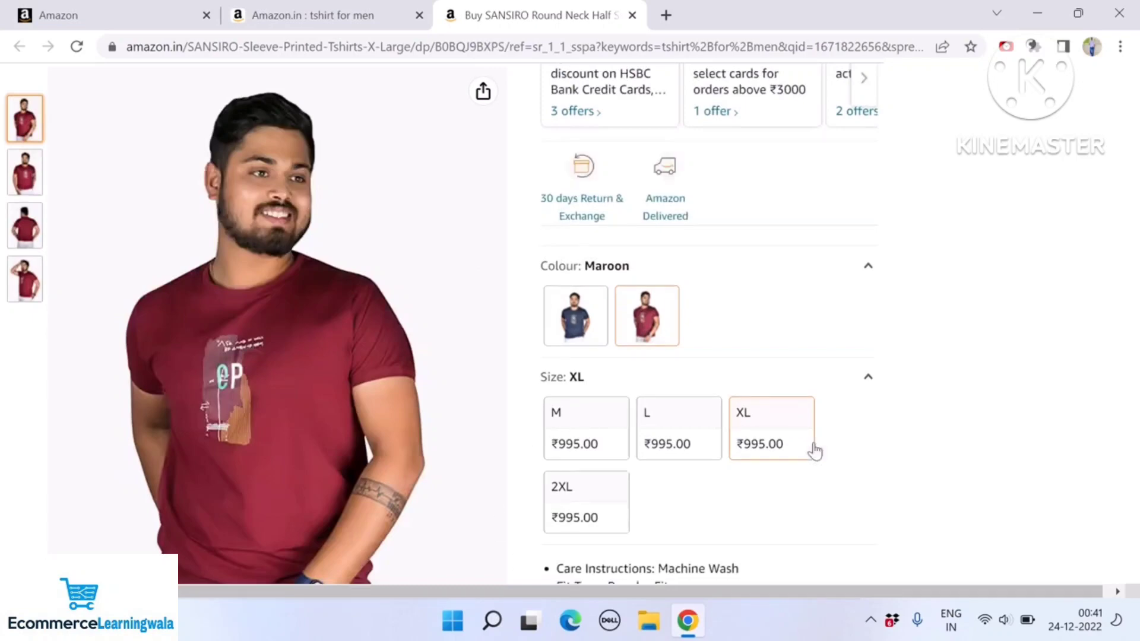
pyautogui.moveTo(566, 325)
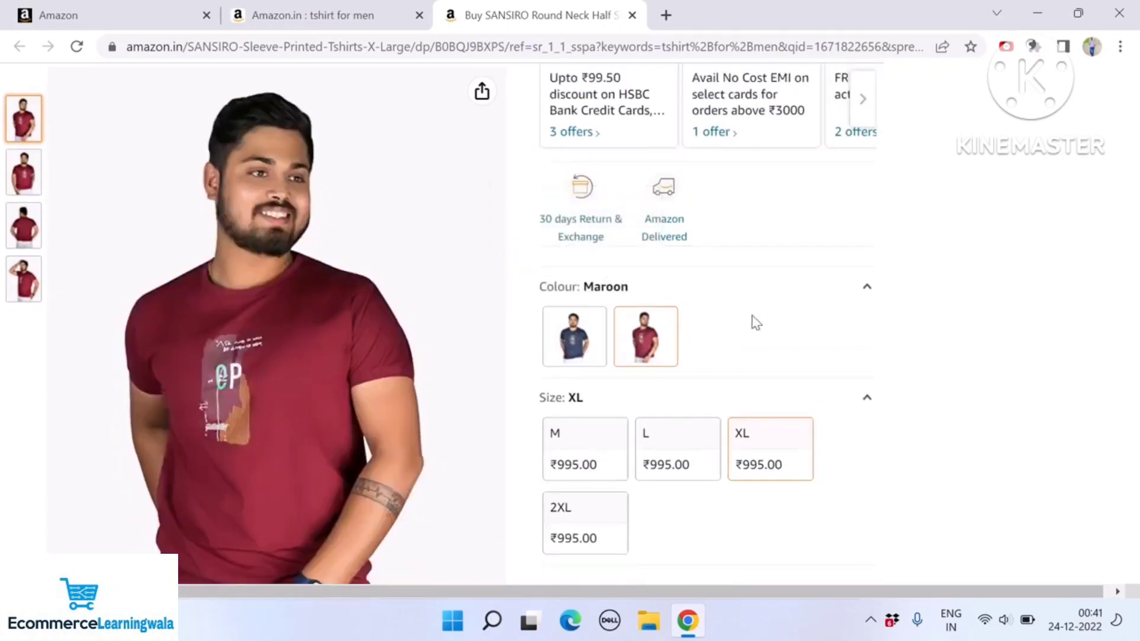
pyautogui.scroll(6, 753, 320)
pyautogui.scroll(-4, 752, 317)
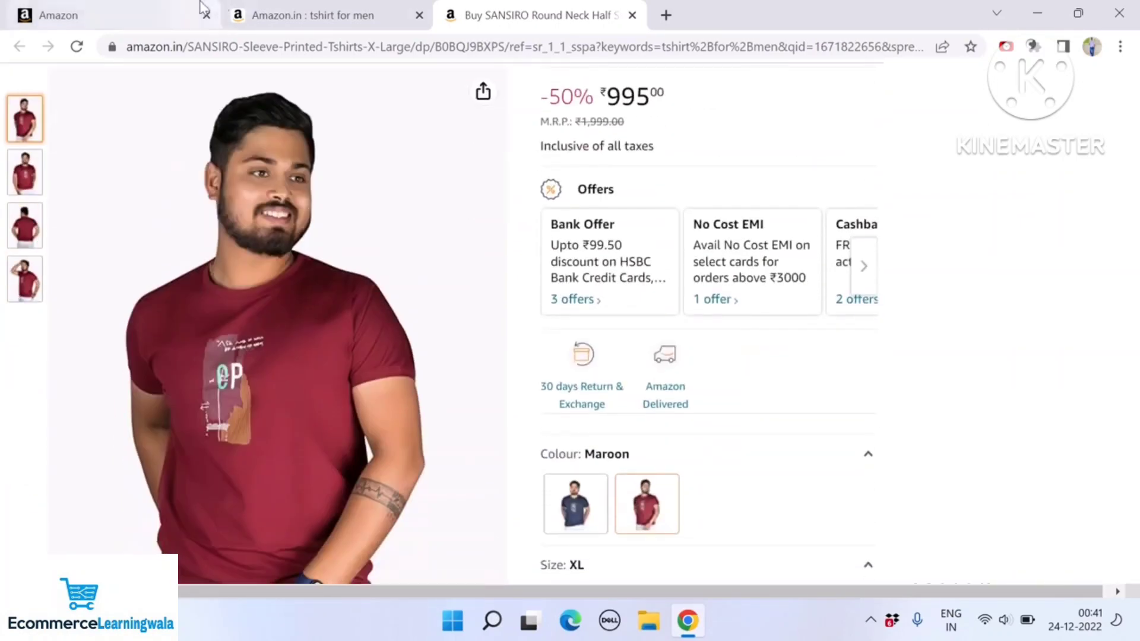
# Switch back to the Seller Central product search page
pyautogui.click(98, 8)
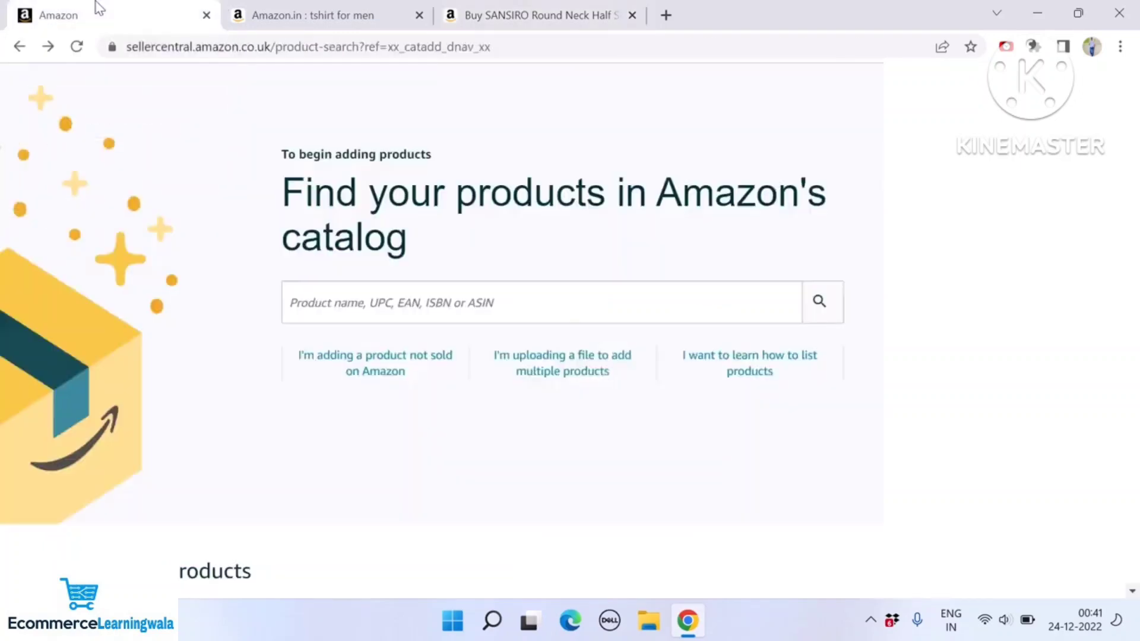
pyautogui.scroll(2, 131, 407)
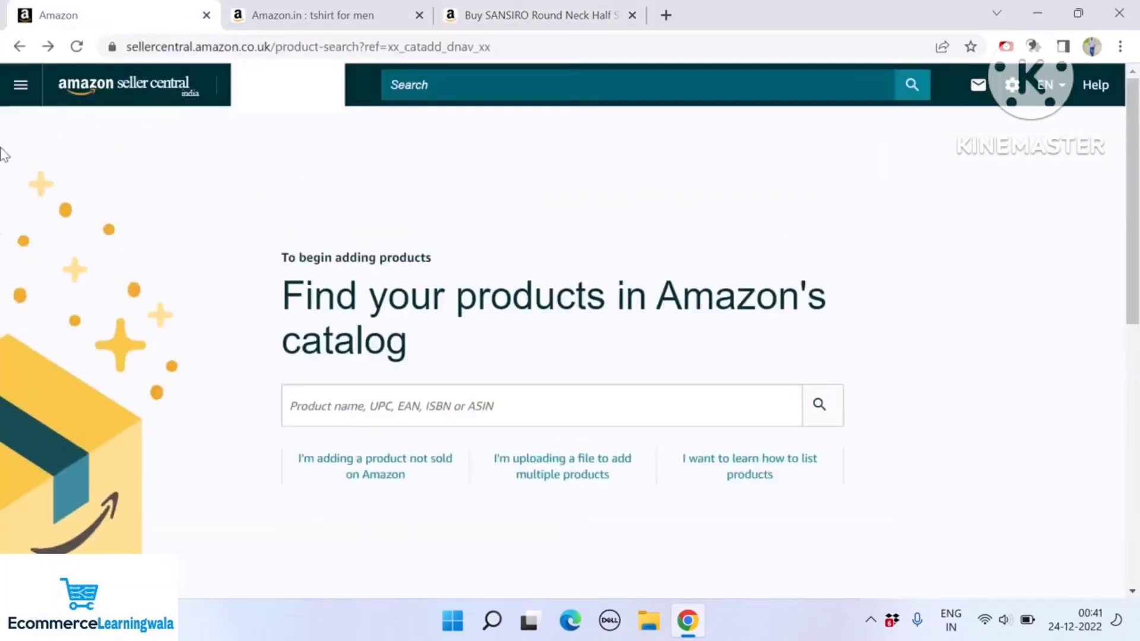
# Open Add Products via Upload from the Catalogue section, review its templates and return to the product search page
pyautogui.click(33, 88)
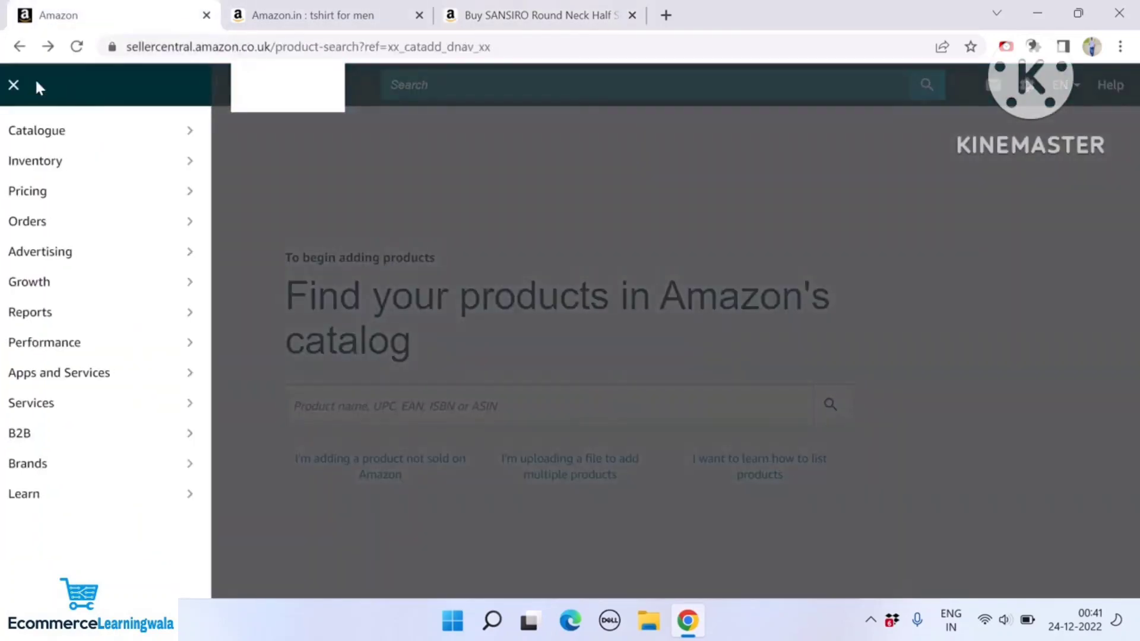
pyautogui.moveTo(119, 168)
pyautogui.moveTo(150, 133)
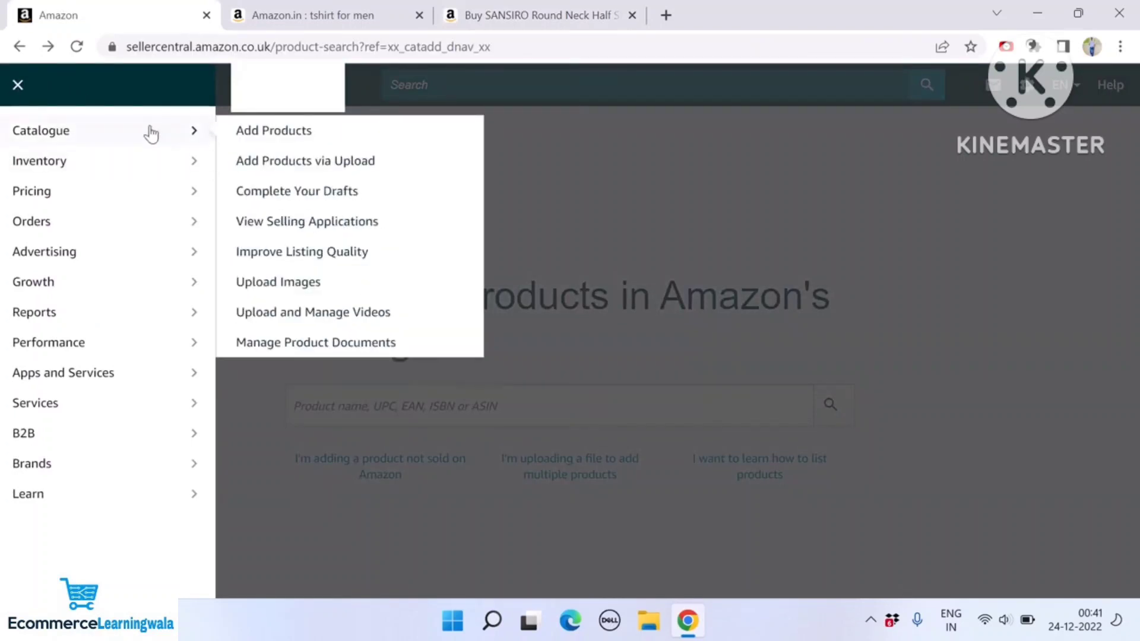
pyautogui.click(274, 167)
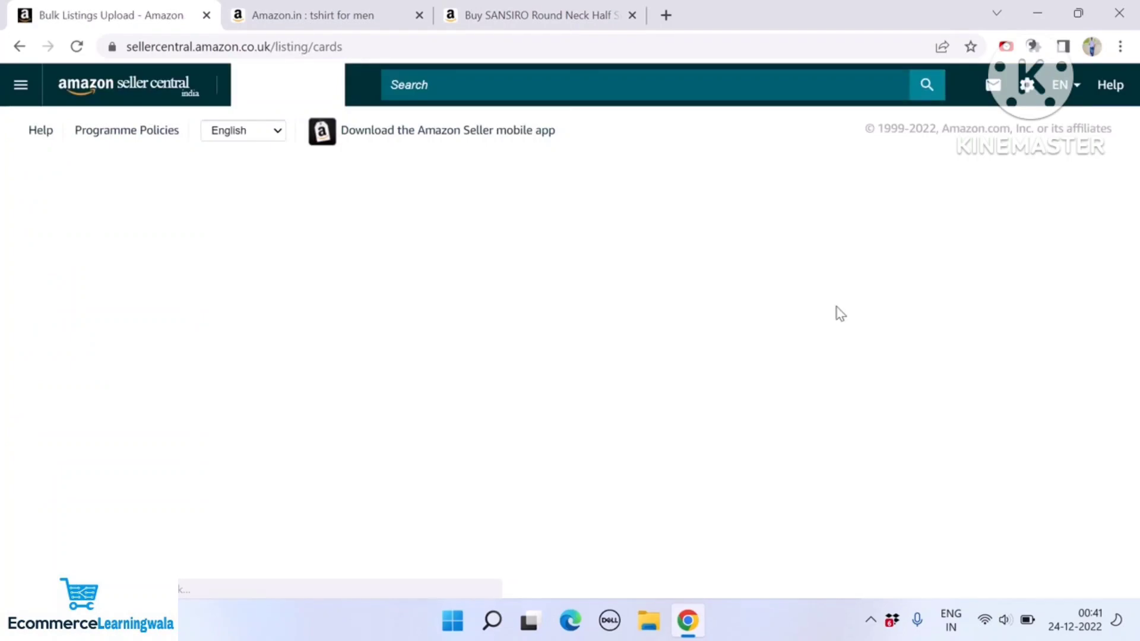
pyautogui.scroll(-5, 562, 288)
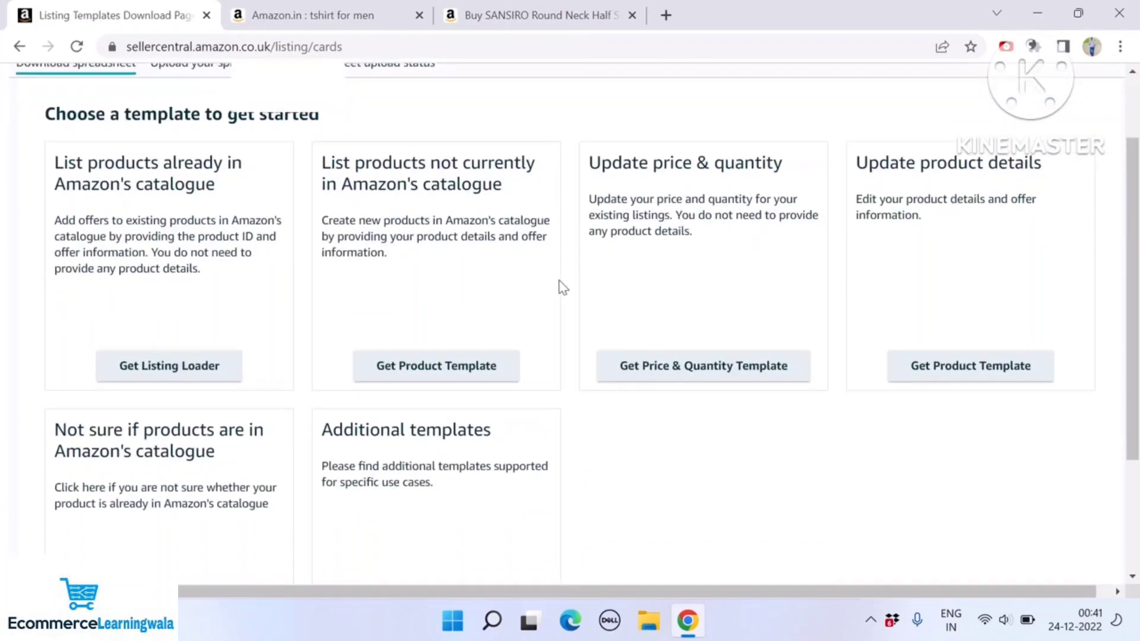
pyautogui.scroll(5, 562, 288)
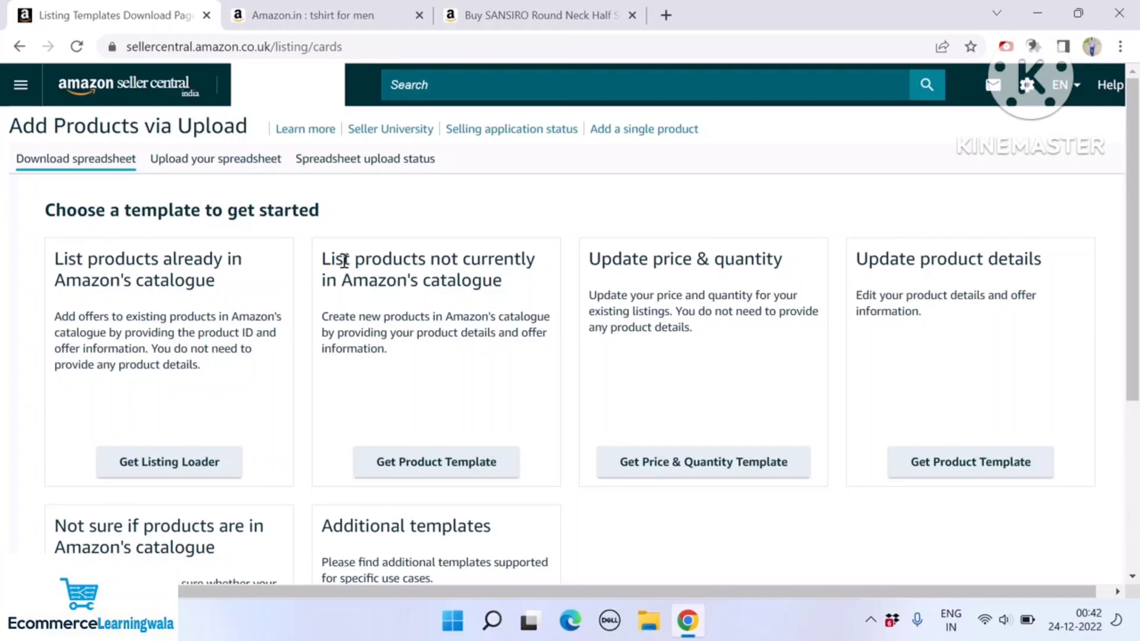
pyautogui.click(19, 46)
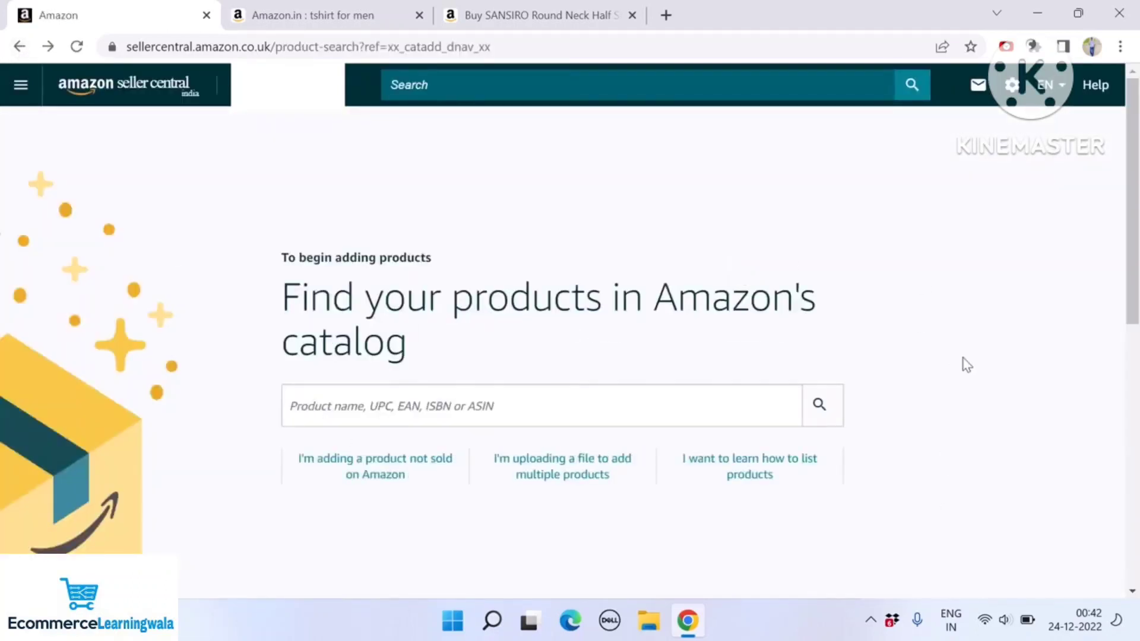
# Open the file upload page for multiple products and get the Amazon.in product template for products not currently in the catalogue
pyautogui.scroll(-1, 967, 364)
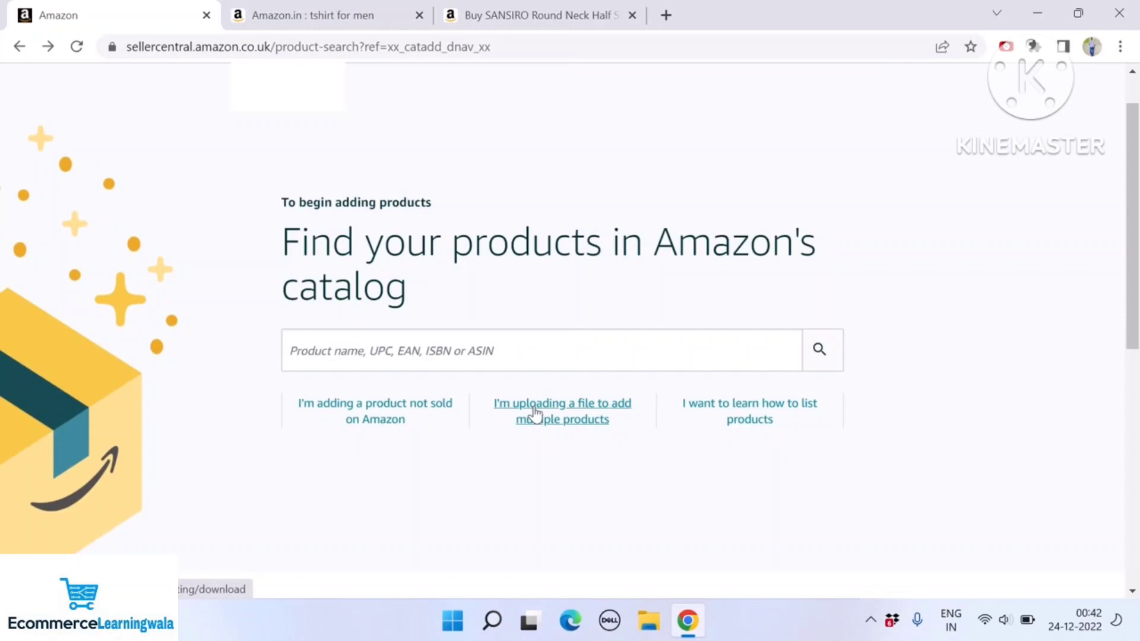
pyautogui.click(604, 416)
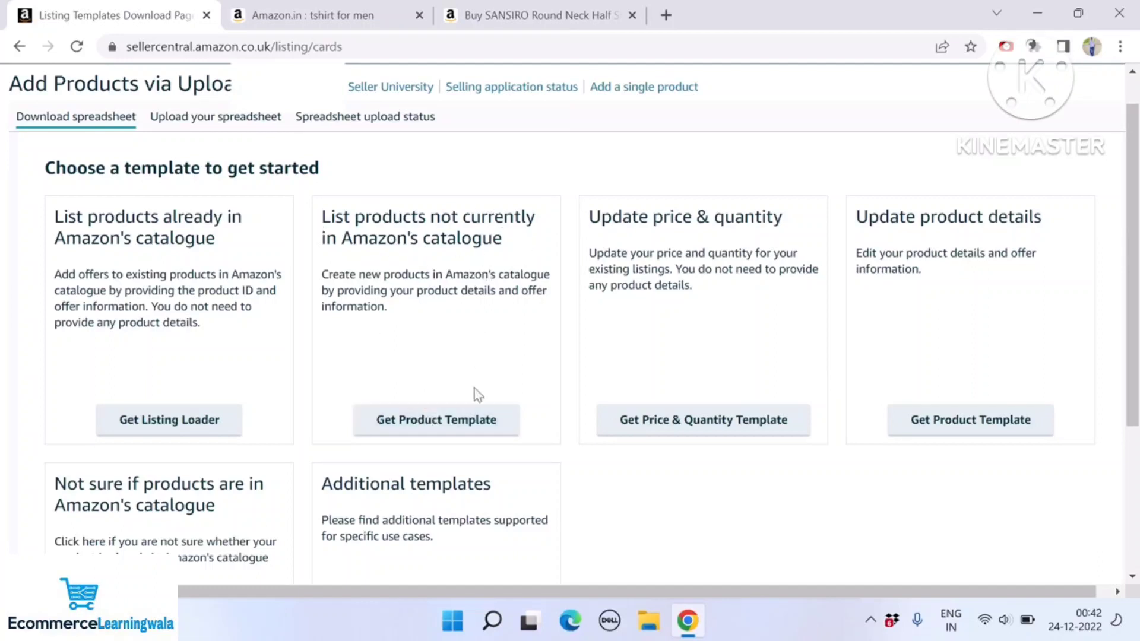
pyautogui.click(422, 425)
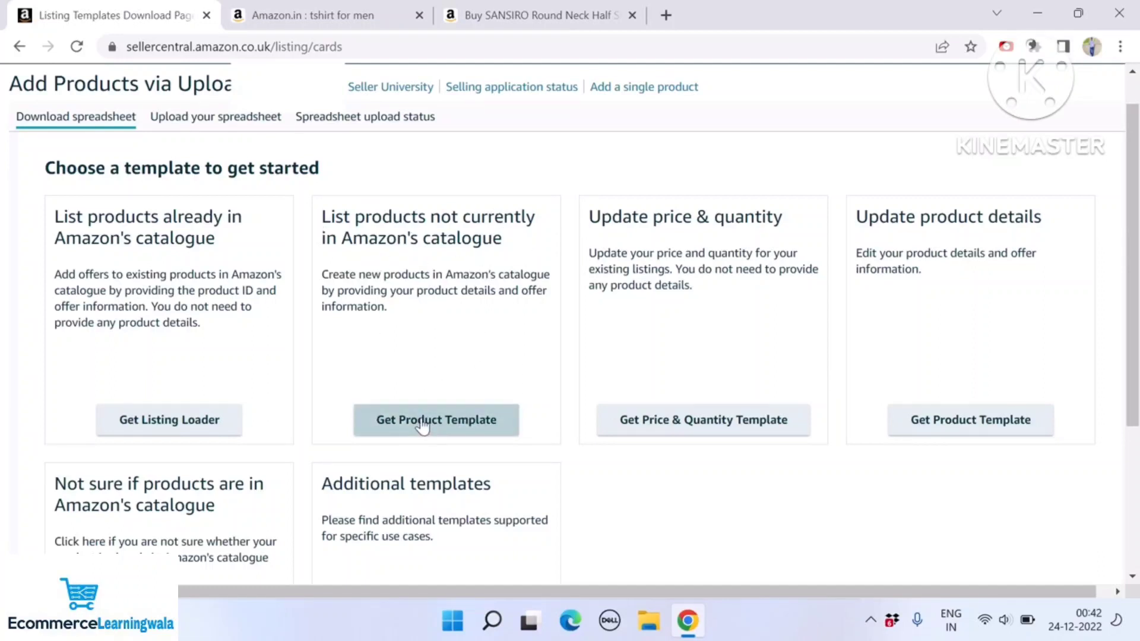
pyautogui.click(422, 426)
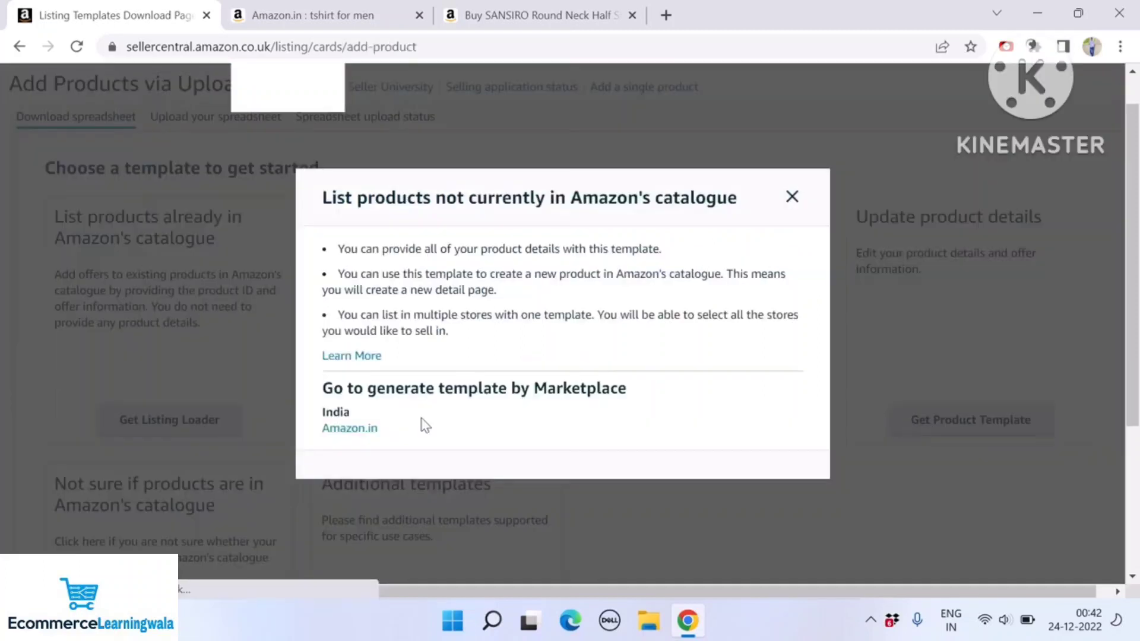
pyautogui.click(350, 428)
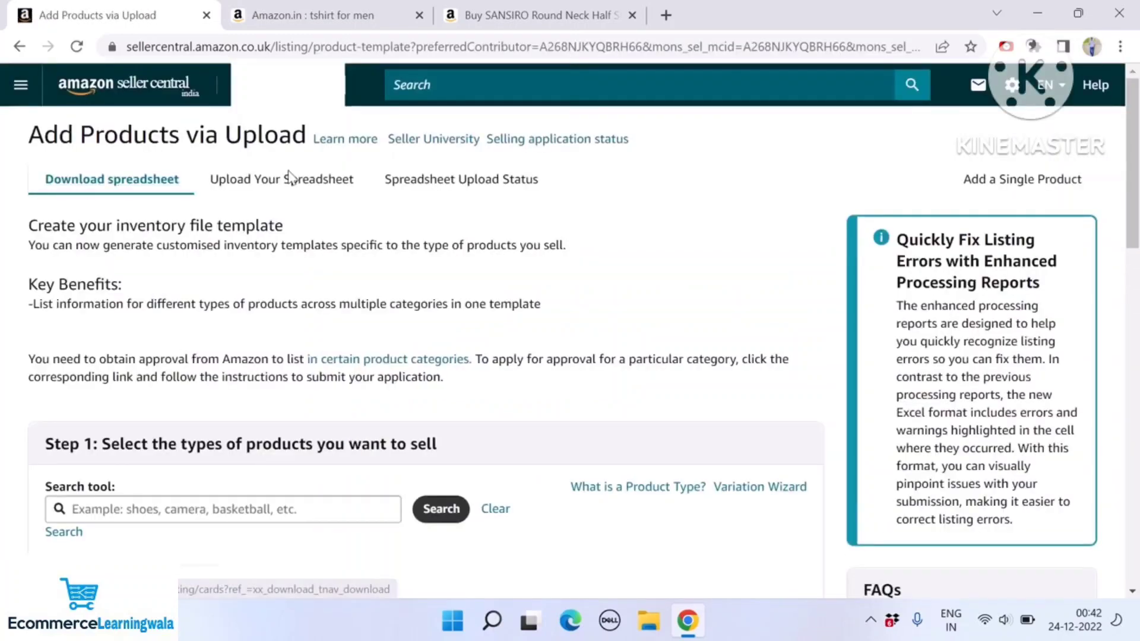
pyautogui.scroll(-6, 587, 402)
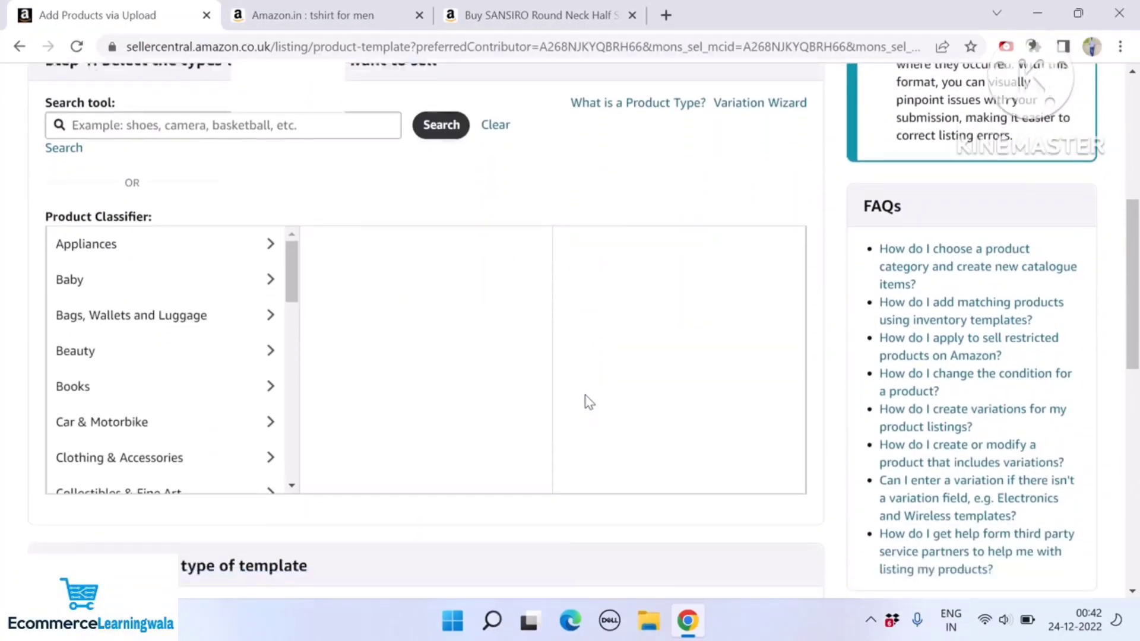
# Browse the product classifier and add Formal Shoes from Shoes & Handbags, Shoes, Men's Shoes to the selected products
pyautogui.scroll(-12, 153, 374)
pyautogui.scroll(12, 153, 374)
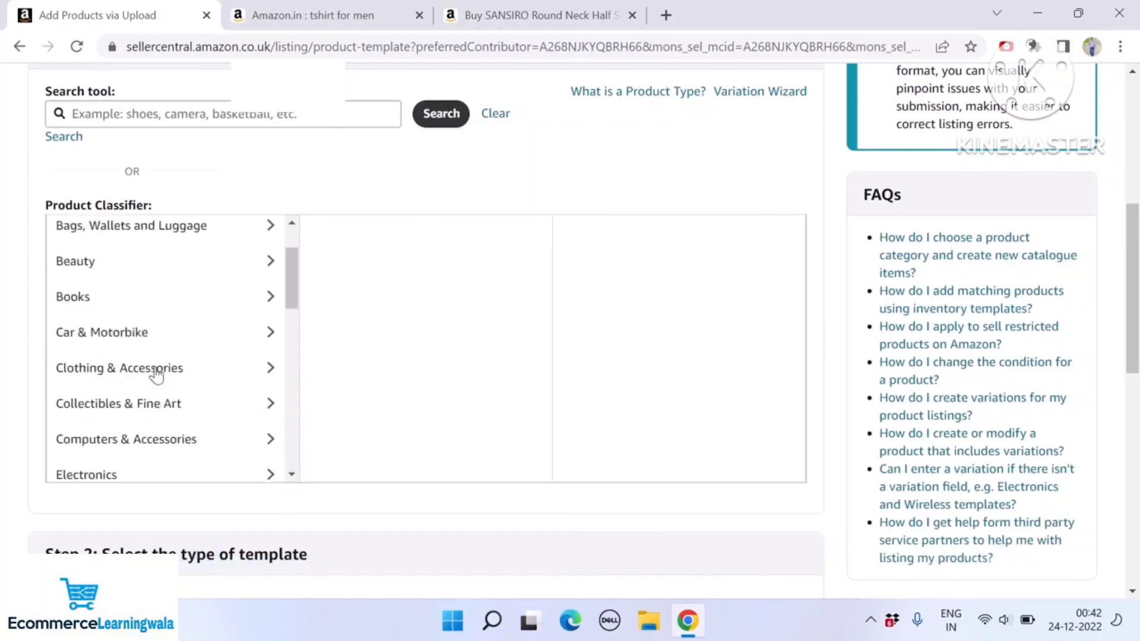
pyautogui.scroll(-2, 156, 374)
pyautogui.scroll(-10, 153, 374)
pyautogui.scroll(12, 154, 374)
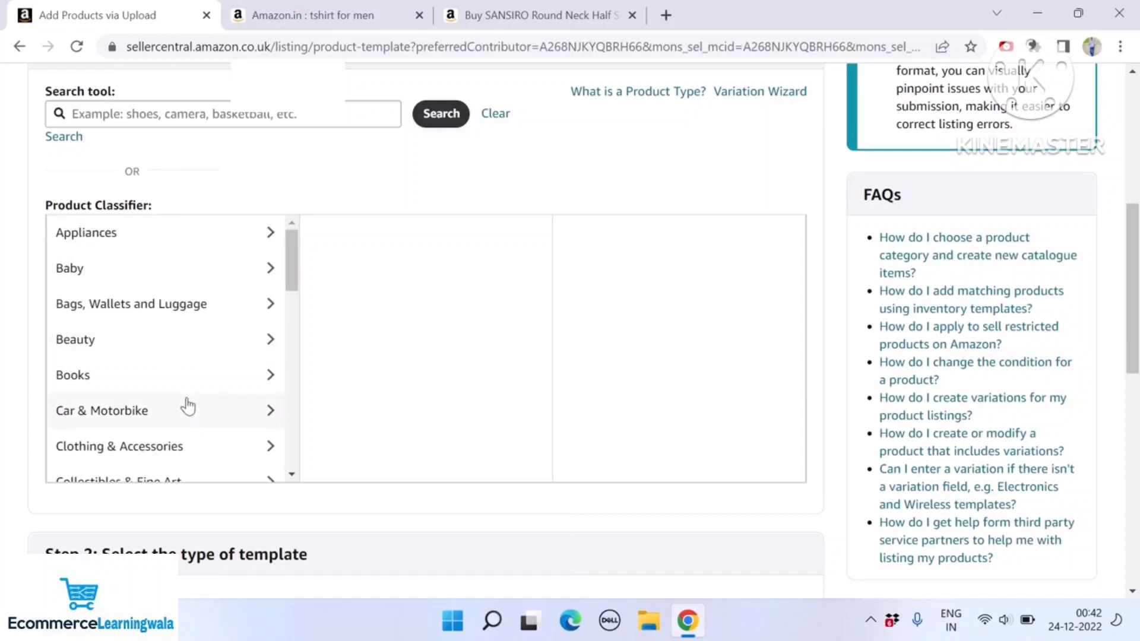
pyautogui.scroll(-10, 188, 406)
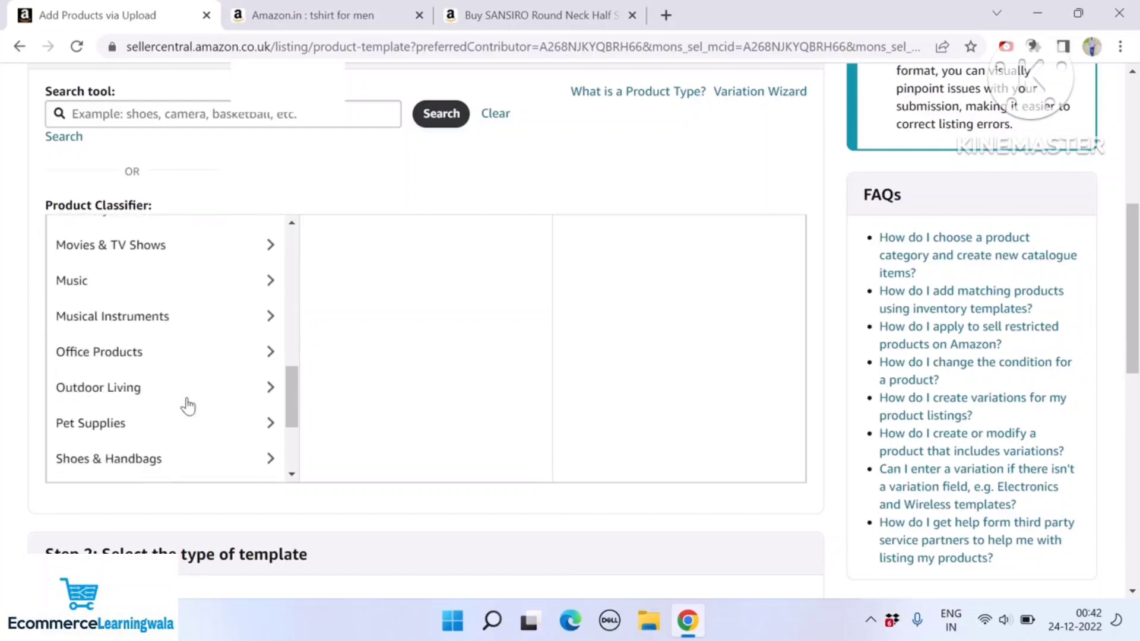
pyautogui.scroll(-3, 185, 403)
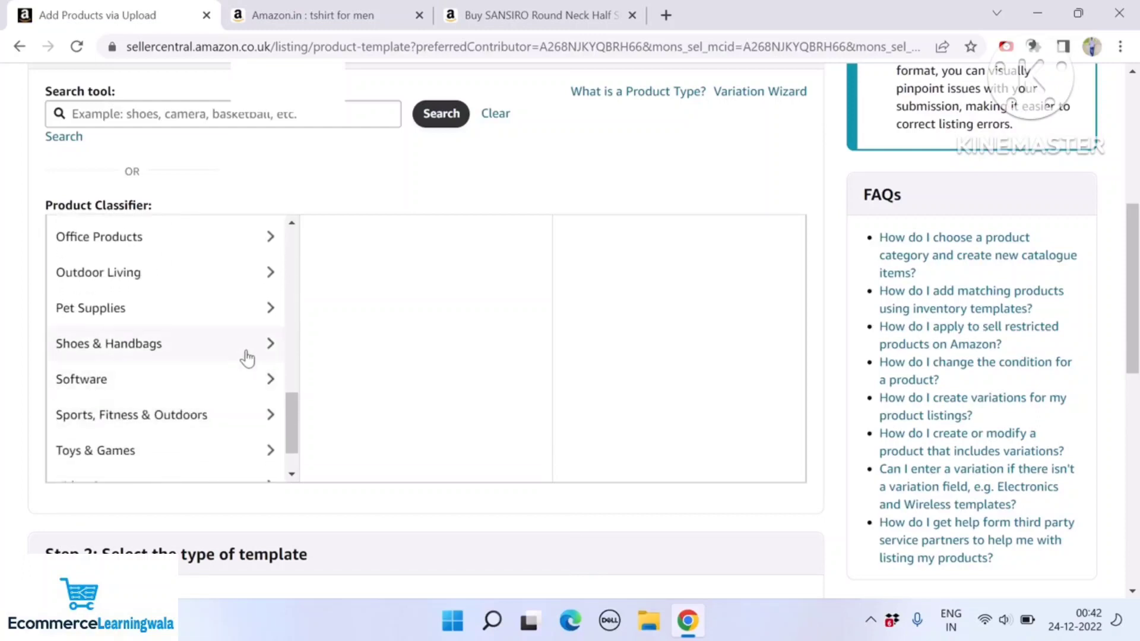
pyautogui.click(247, 358)
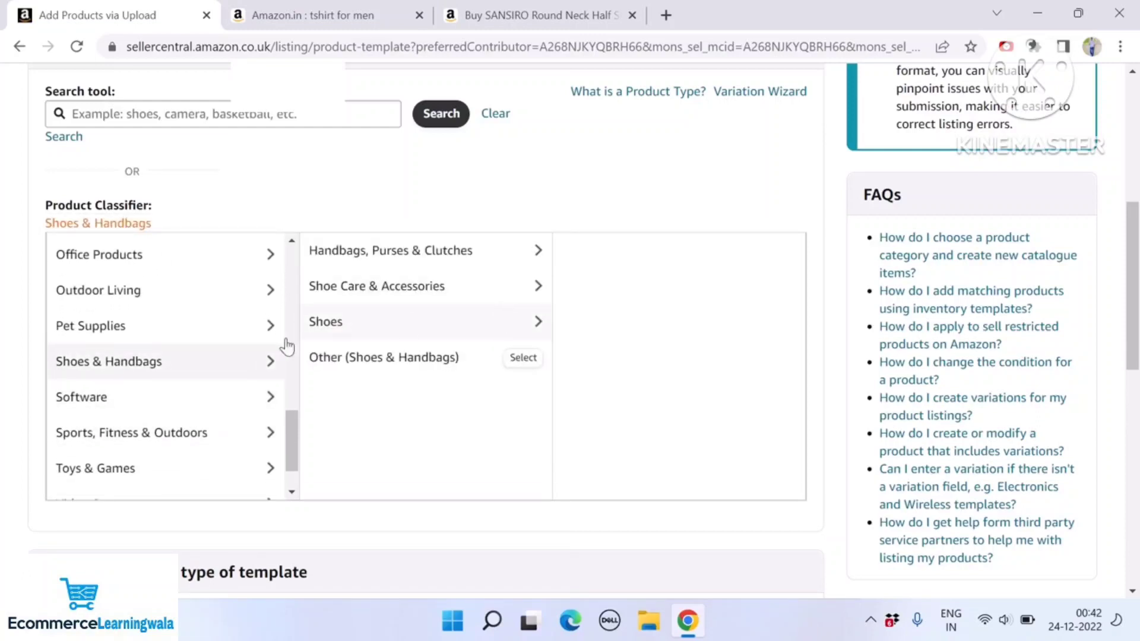
pyautogui.click(445, 323)
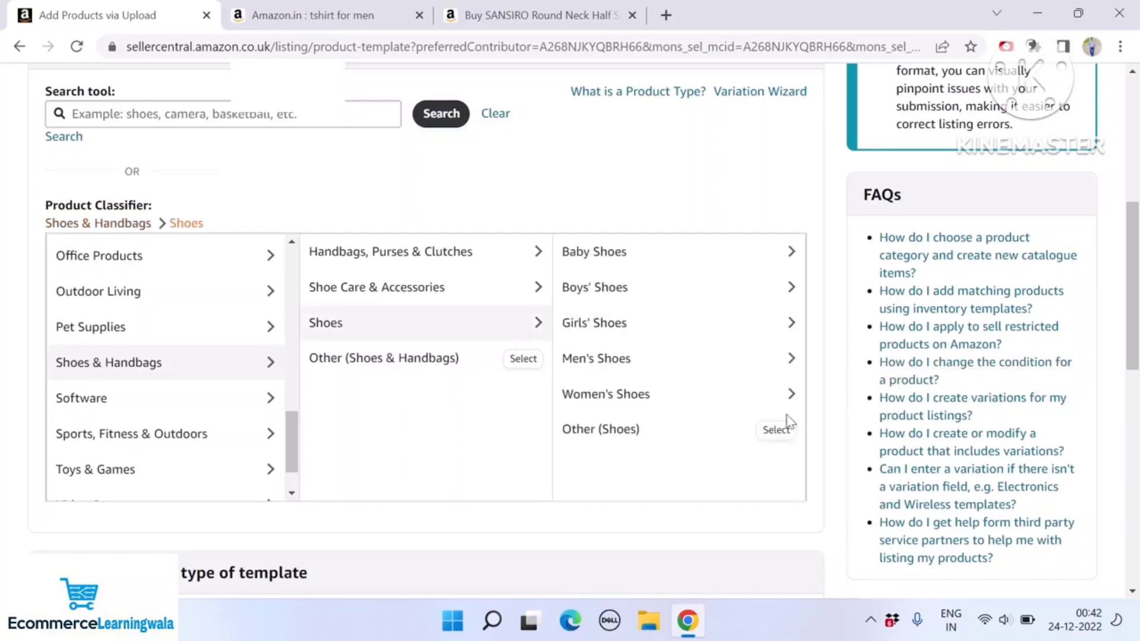
pyautogui.click(769, 365)
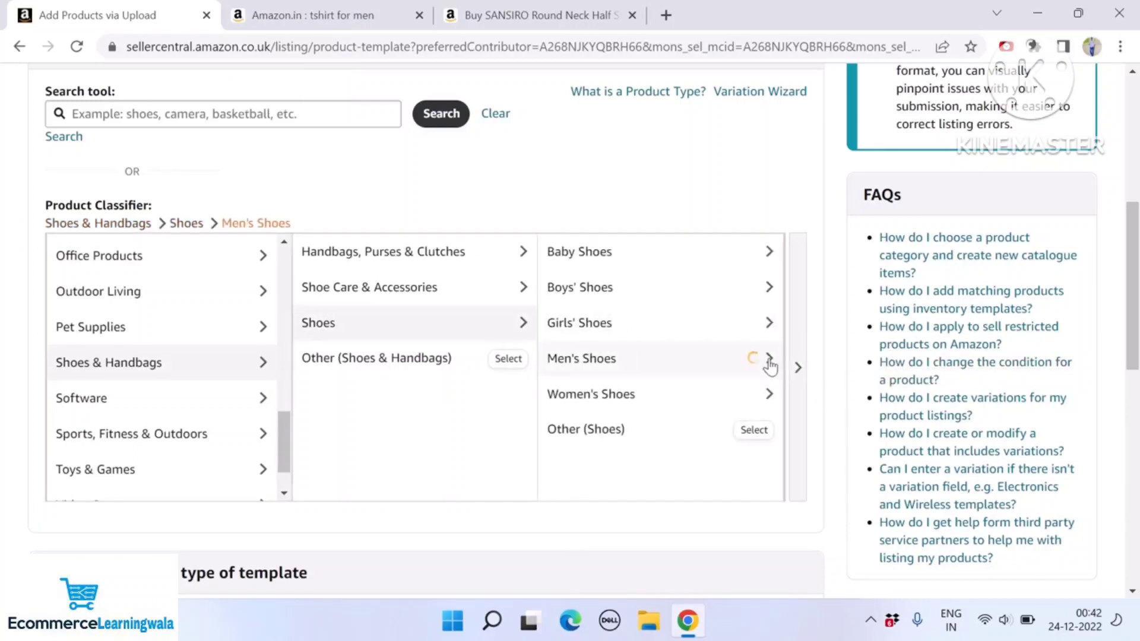
pyautogui.click(766, 363)
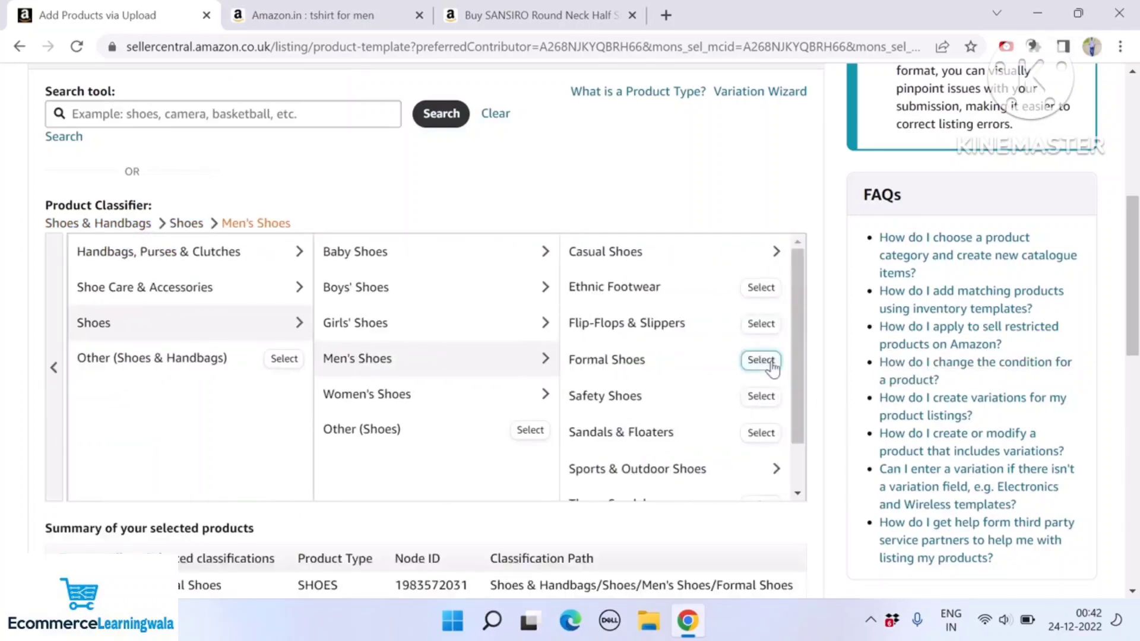
# Add Safety Shoes and Sandals & Floaters from Men's Shoes to the selected products
pyautogui.scroll(-1, 772, 367)
pyautogui.scroll(-4, 809, 415)
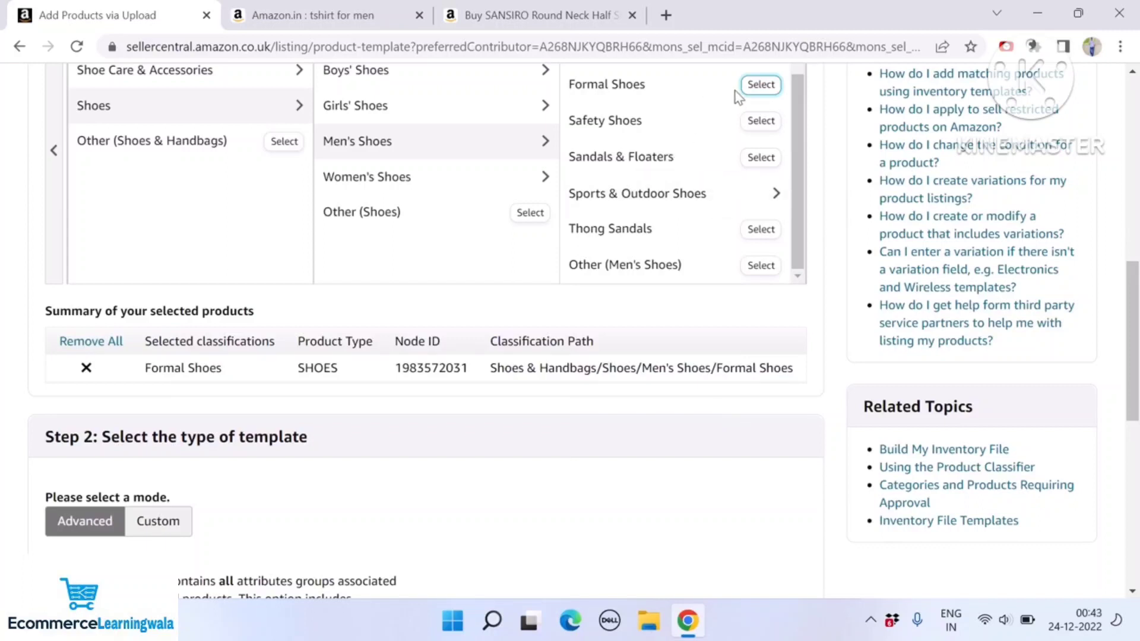
pyautogui.click(762, 121)
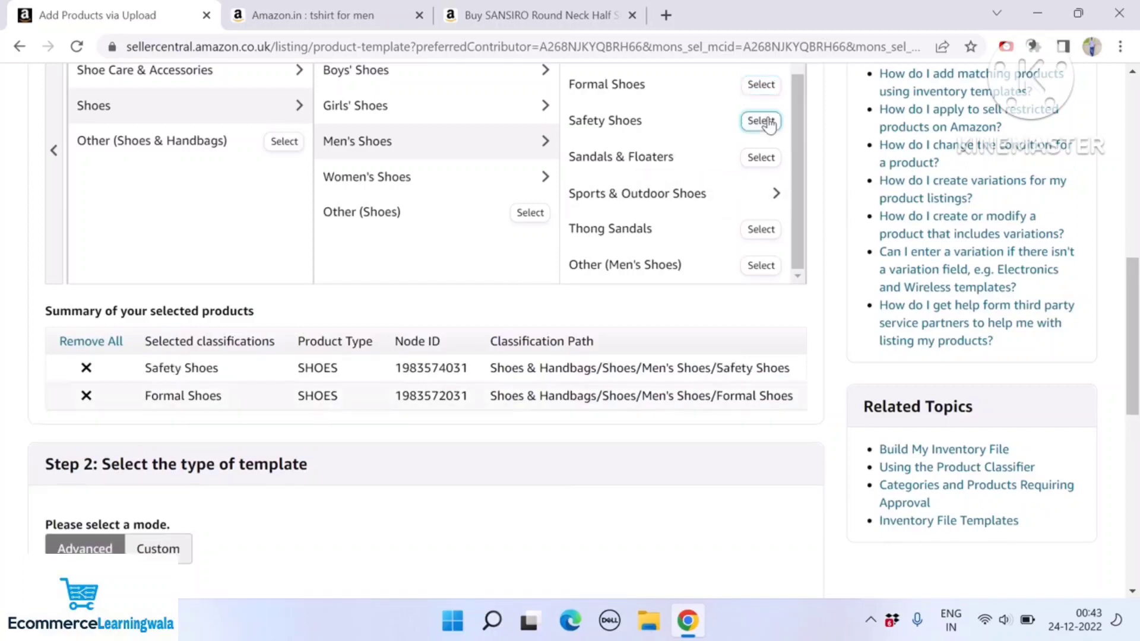
pyautogui.click(758, 159)
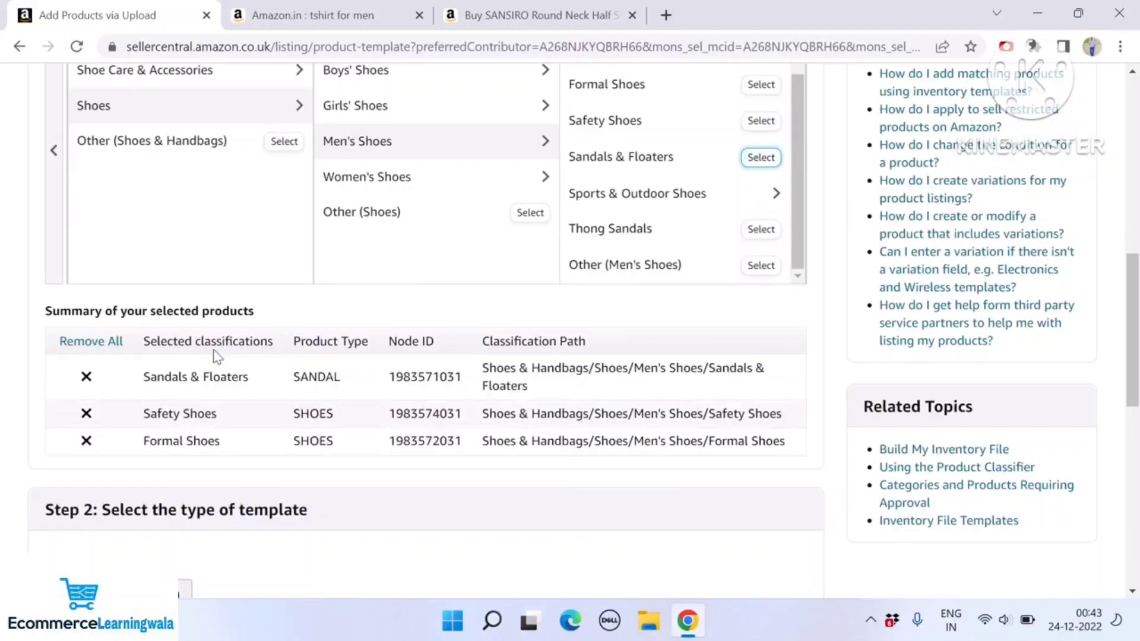
# Compare the Custom and Advanced template modes, keep Advanced and generate the template
pyautogui.scroll(-7, 216, 356)
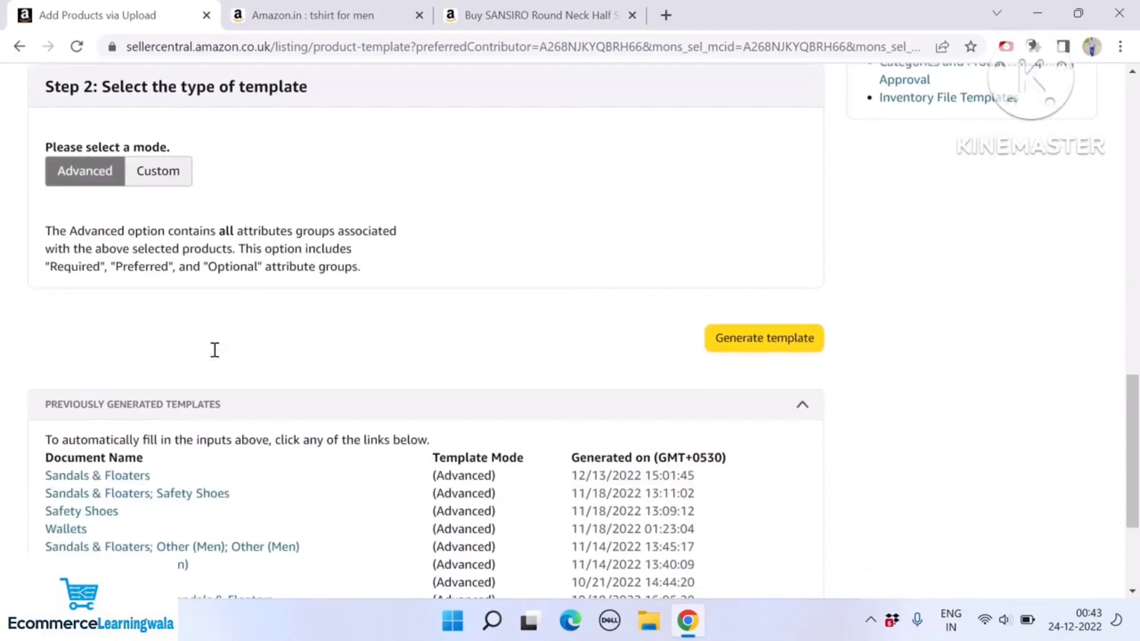
pyautogui.click(170, 175)
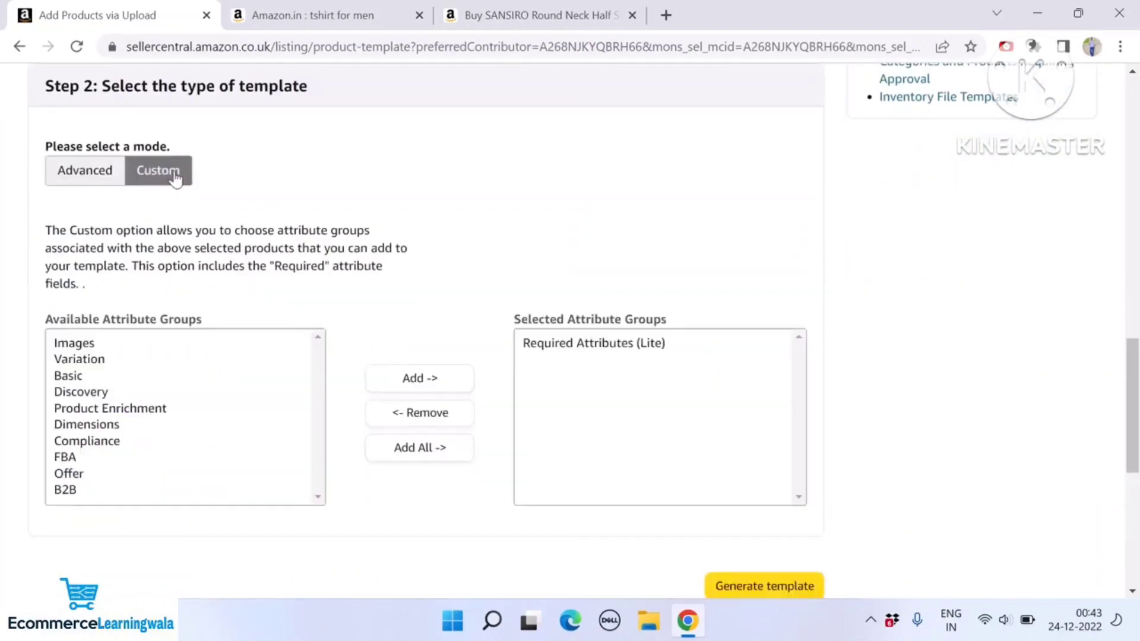
pyautogui.click(100, 184)
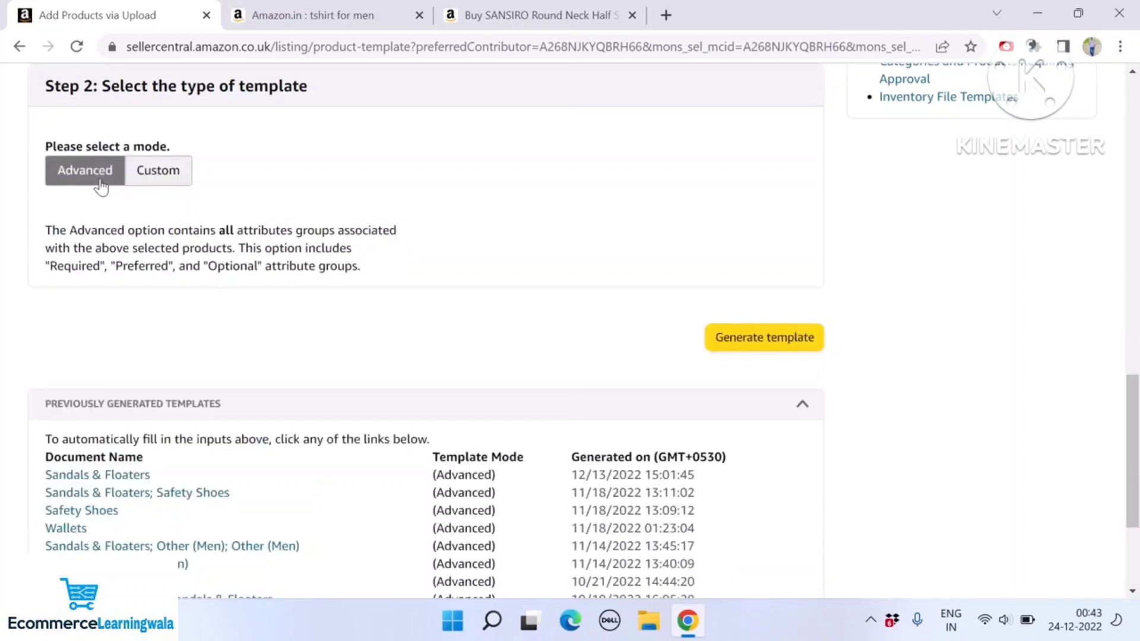
pyautogui.click(706, 343)
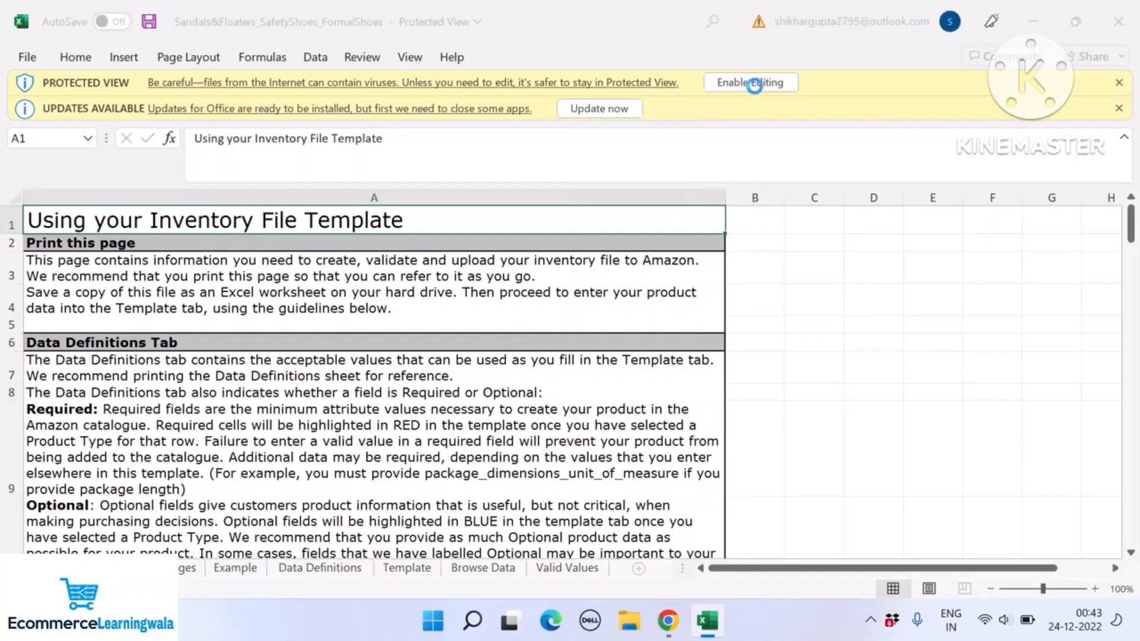
# Enable editing of the generated template workbook in Excel, show its Template sheet and dismiss the Office updates notice
pyautogui.click(754, 84)
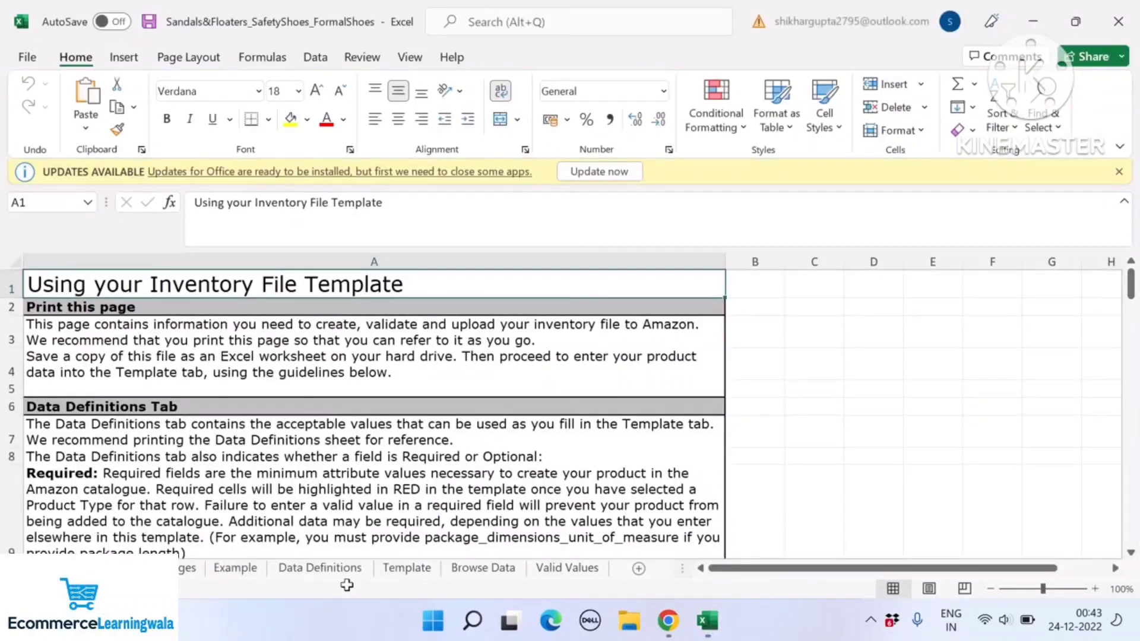
pyautogui.click(326, 569)
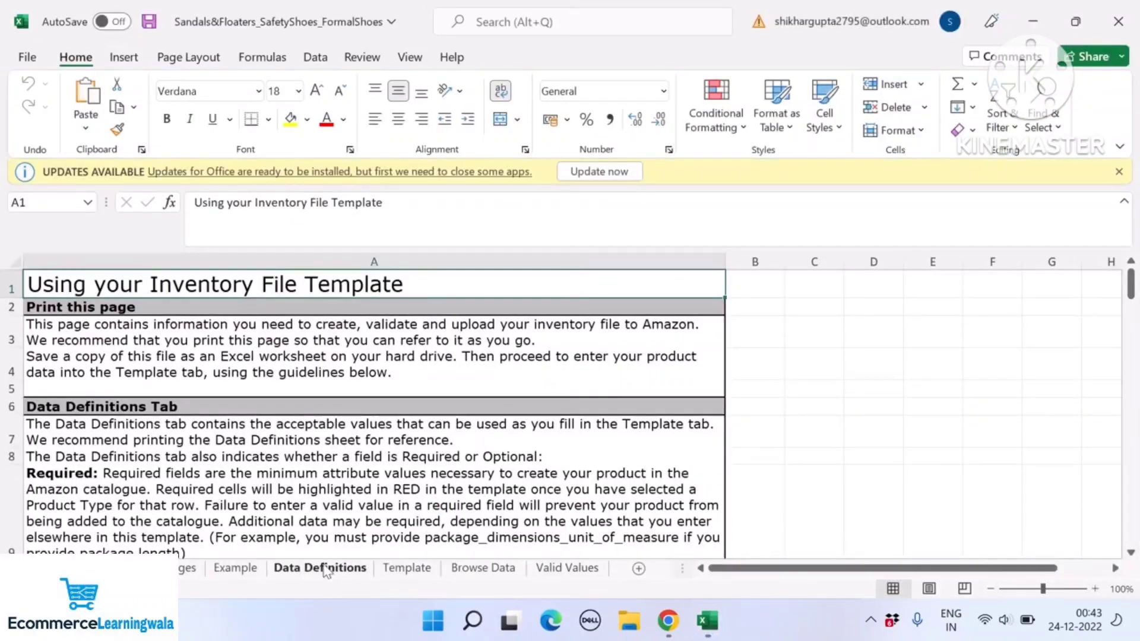
pyautogui.click(403, 570)
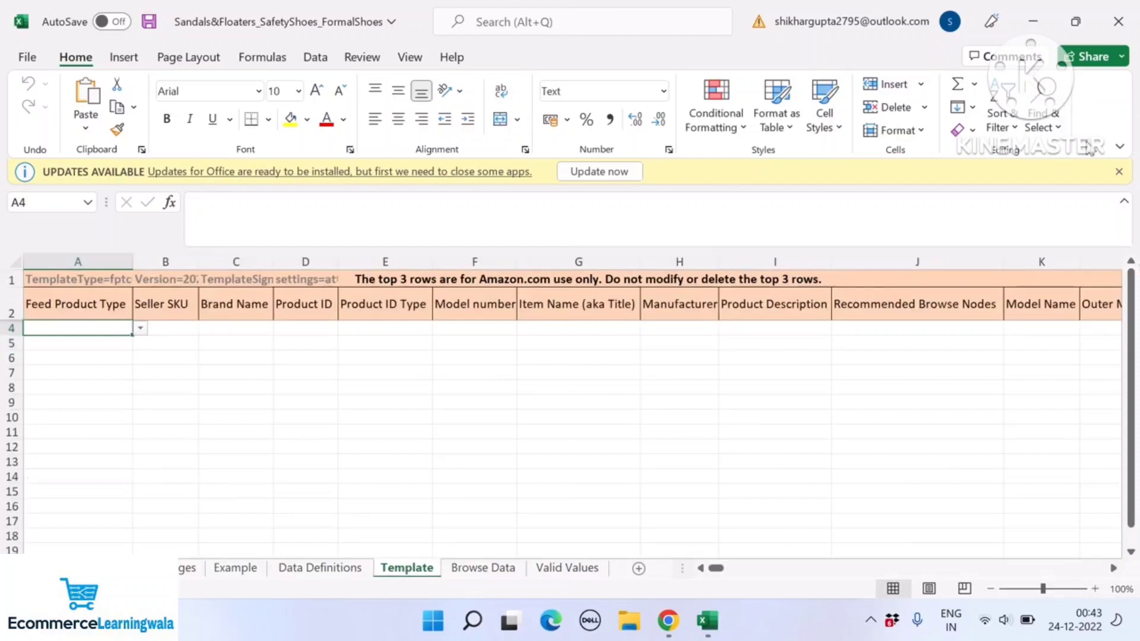
pyautogui.click(1119, 172)
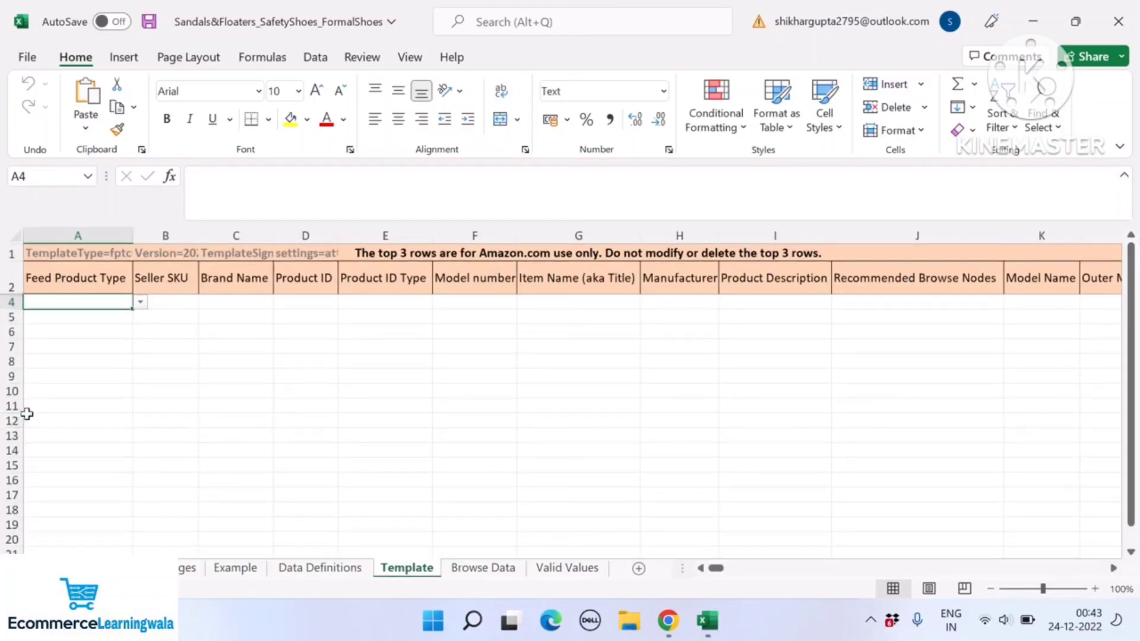
# Start an example table on the Template sheet with the heading product in B7 and the value 1 below it
pyautogui.click(177, 356)
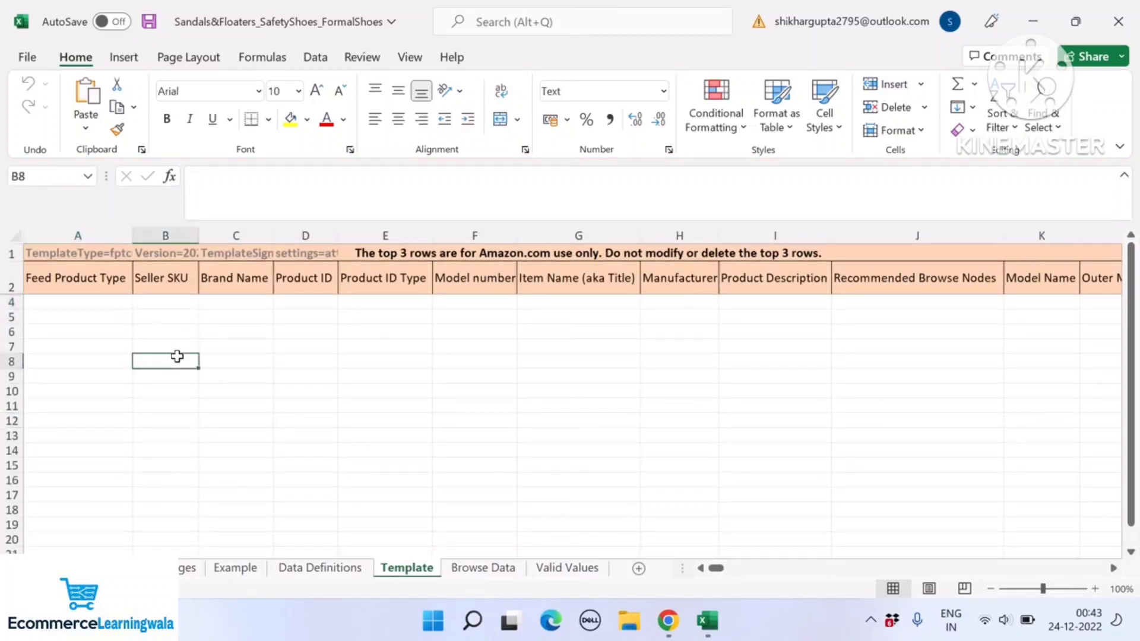
pyautogui.press('Up')
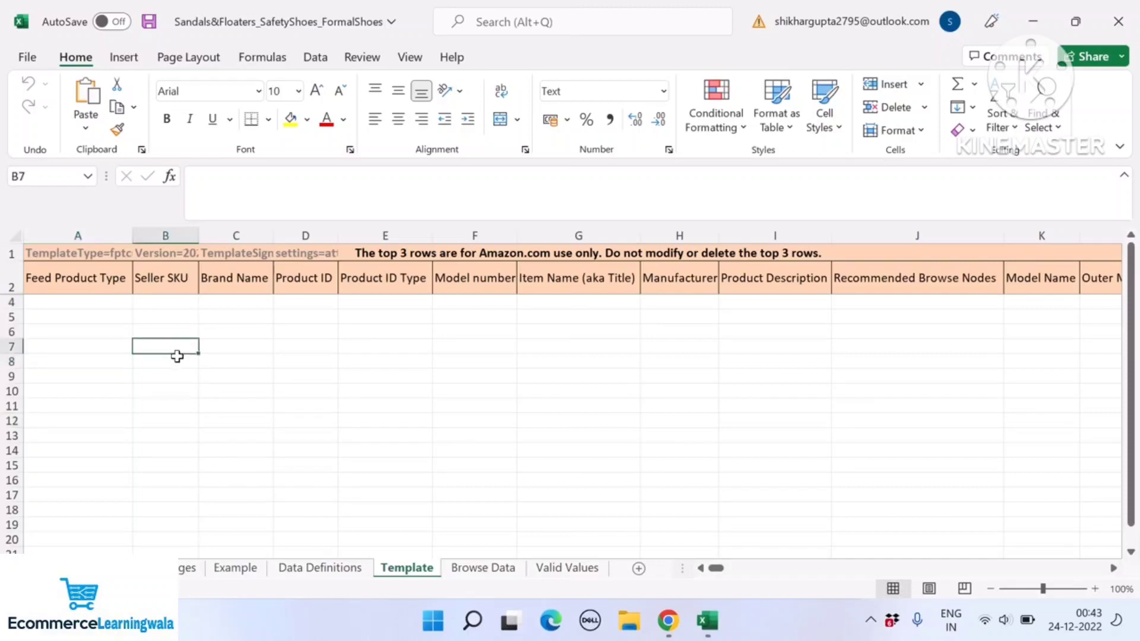
pyautogui.write('produ')
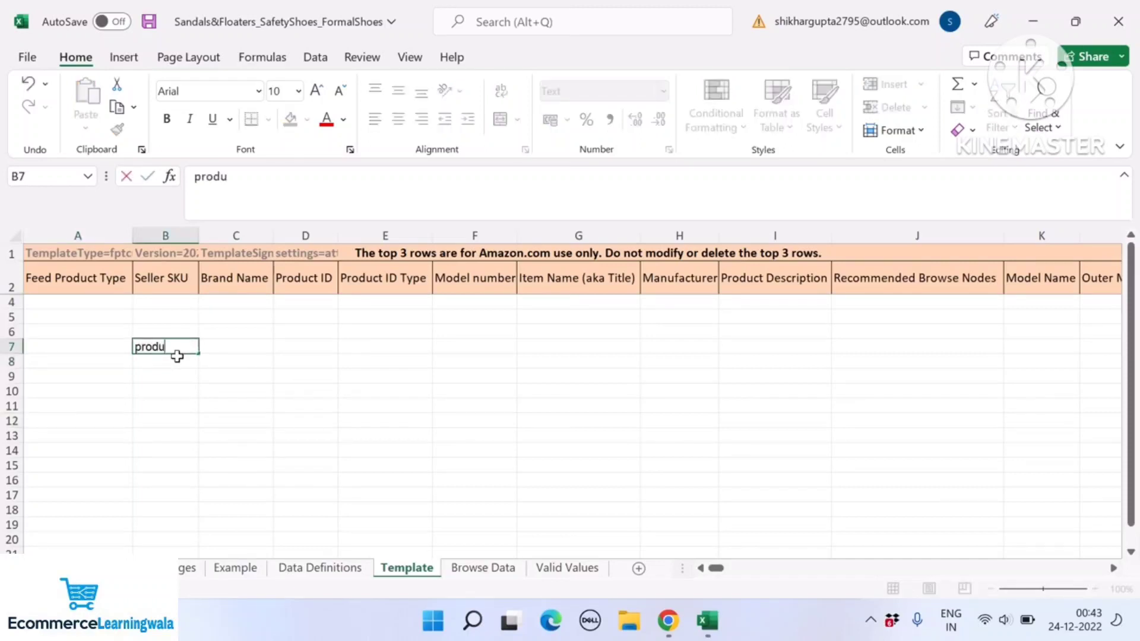
pyautogui.write('ct')
pyautogui.press('Return')
pyautogui.write('1')
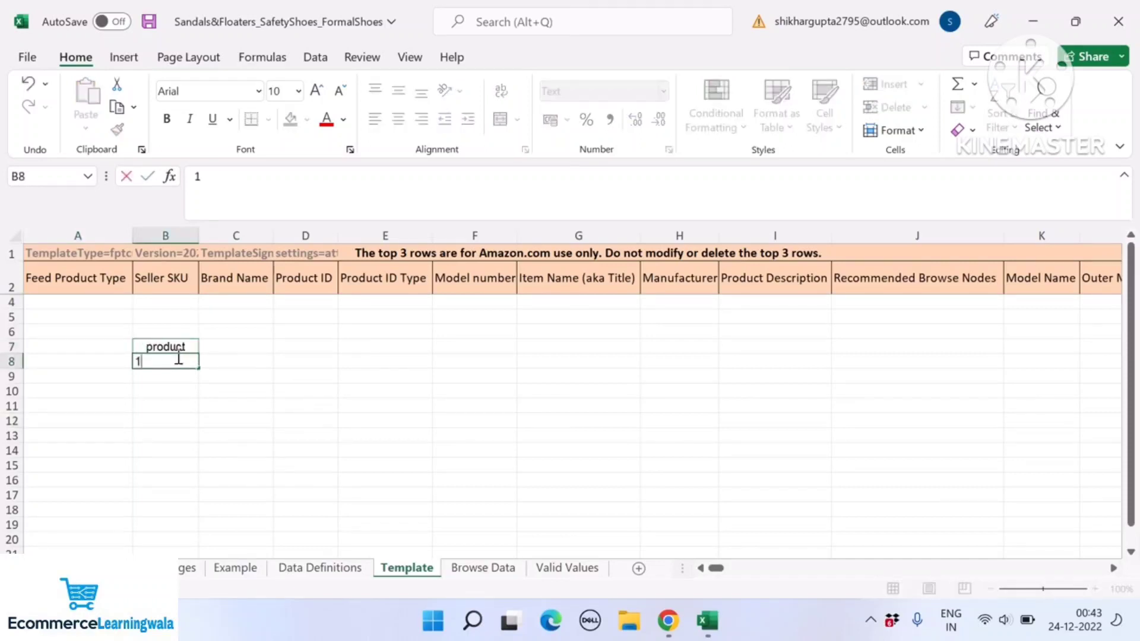
# Add the heading colour in C7 with the value 2 below it in C8
pyautogui.press('Tab')
pyautogui.press('Up')
pyautogui.write('col')
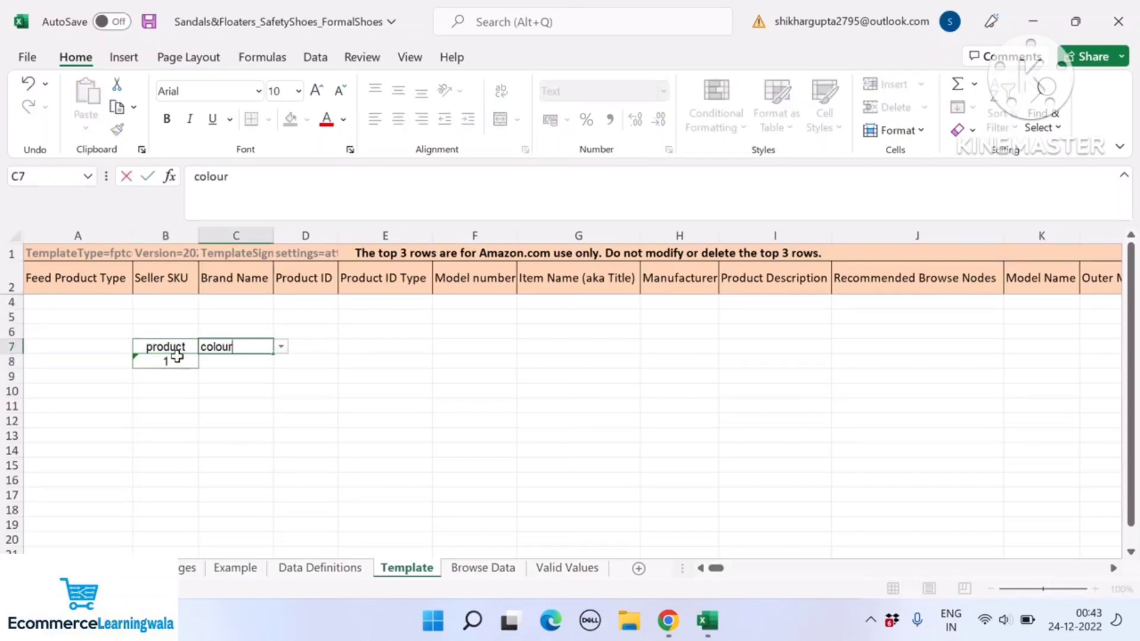
pyautogui.press('Return')
pyautogui.write('2')
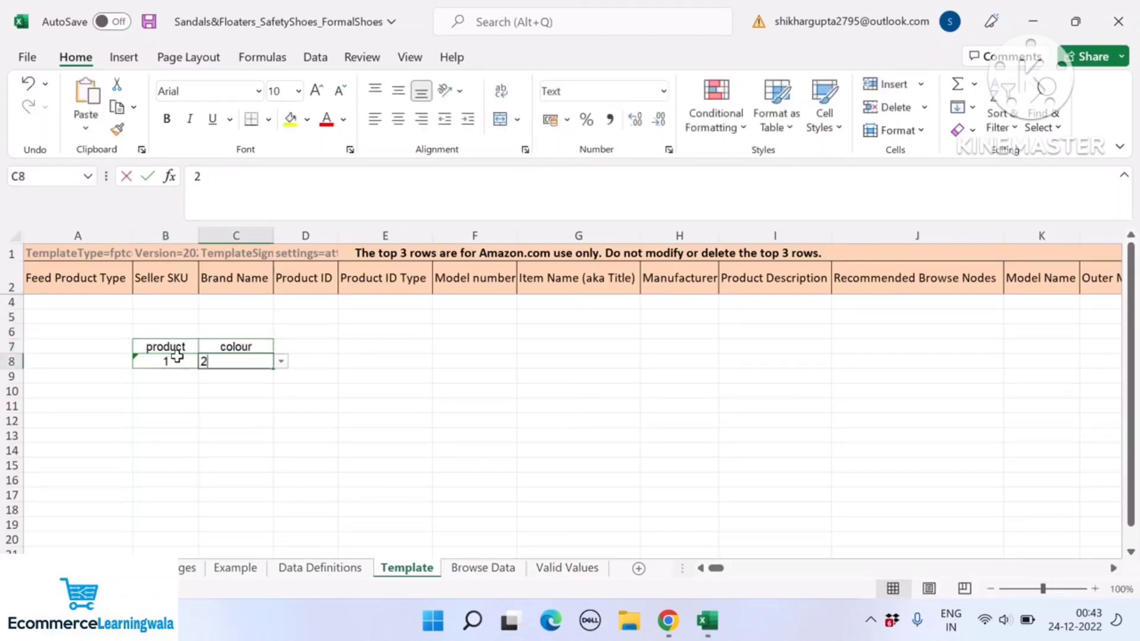
# Add the heading size in D7 with the value 5 below it in D8
pyautogui.press('Tab')
pyautogui.press('Up')
pyautogui.write('siz')
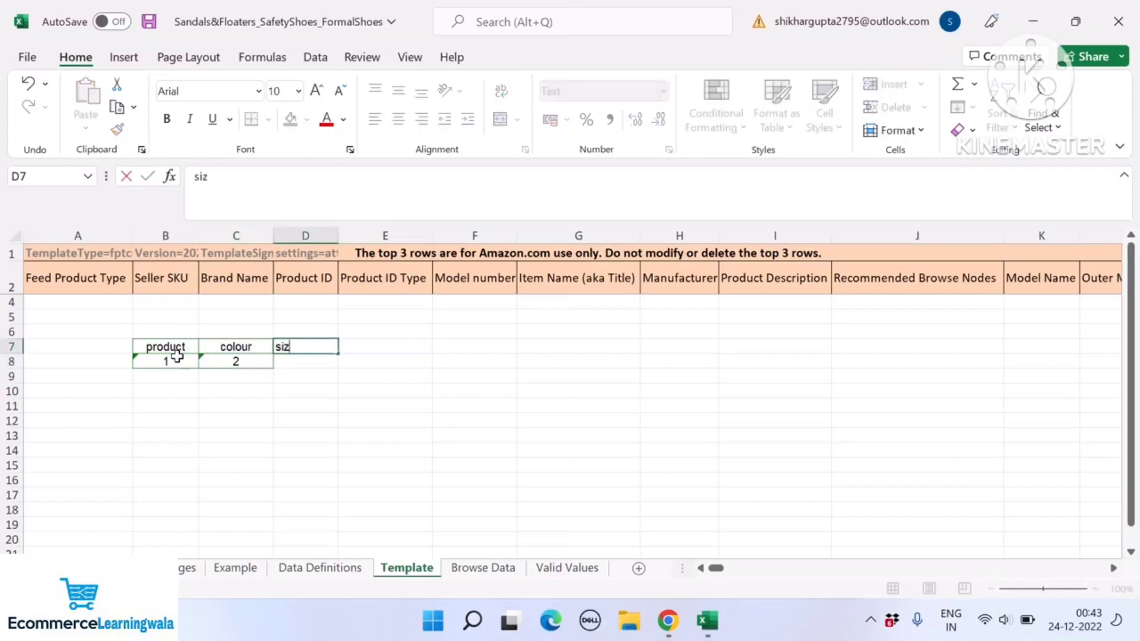
pyautogui.press('Return')
pyautogui.write('5')
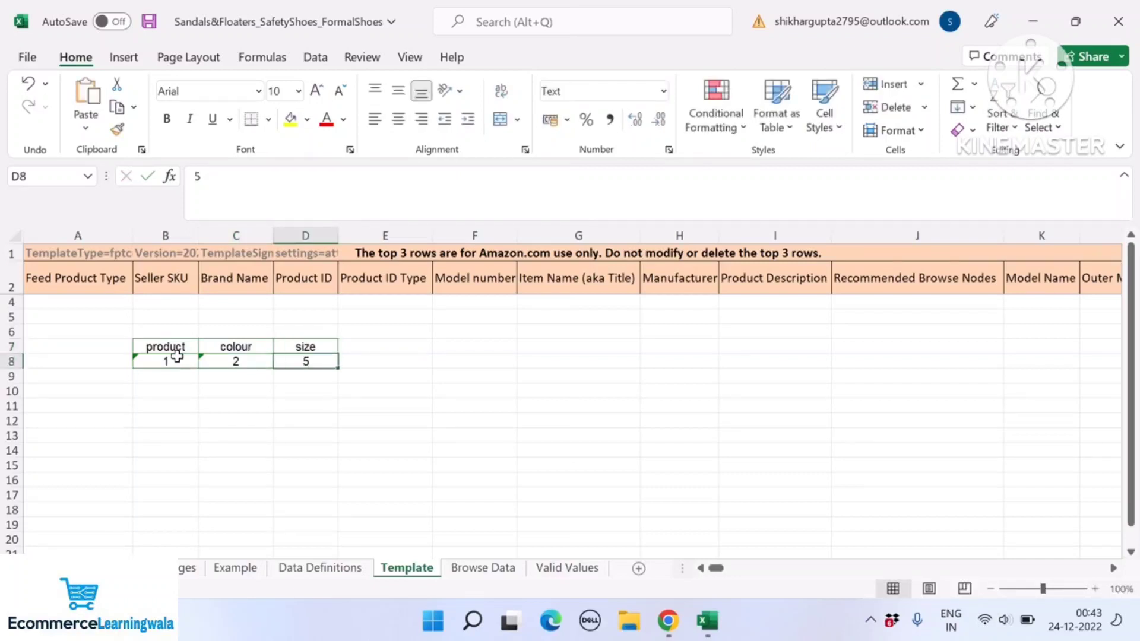
pyautogui.press('Return')
pyautogui.press('Tab')
# Clear the example table of product, colour and size from B7:D8
pyautogui.click(177, 359)
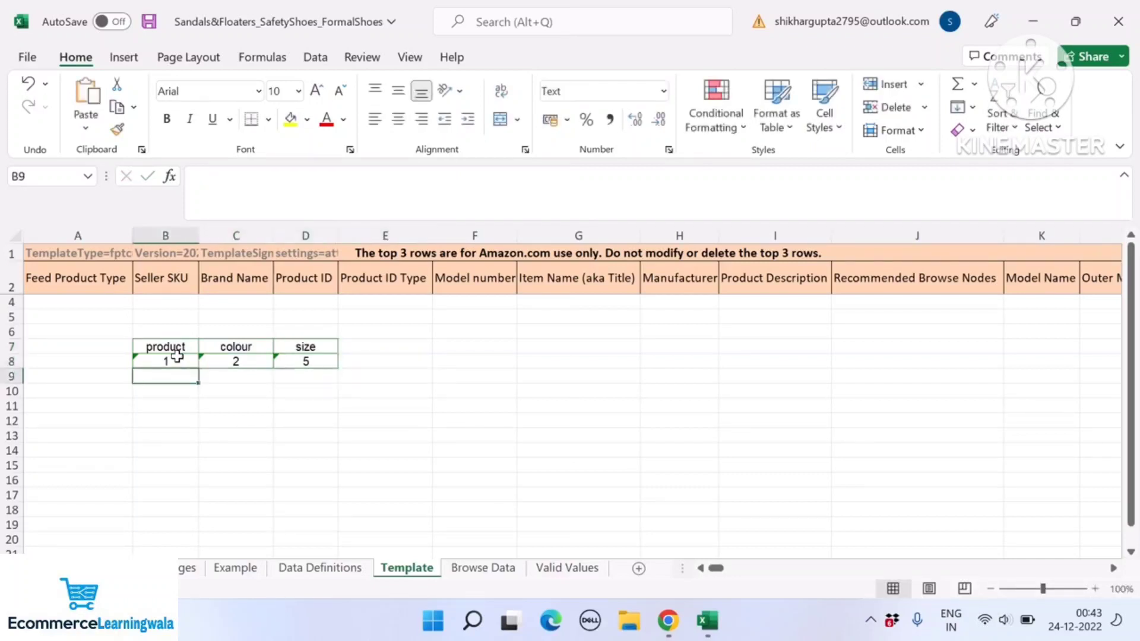
pyautogui.moveTo(176, 352); pyautogui.dragTo(177, 356)
pyautogui.hotkey('shift', 'Right')
pyautogui.hotkey('shift', 'Right')
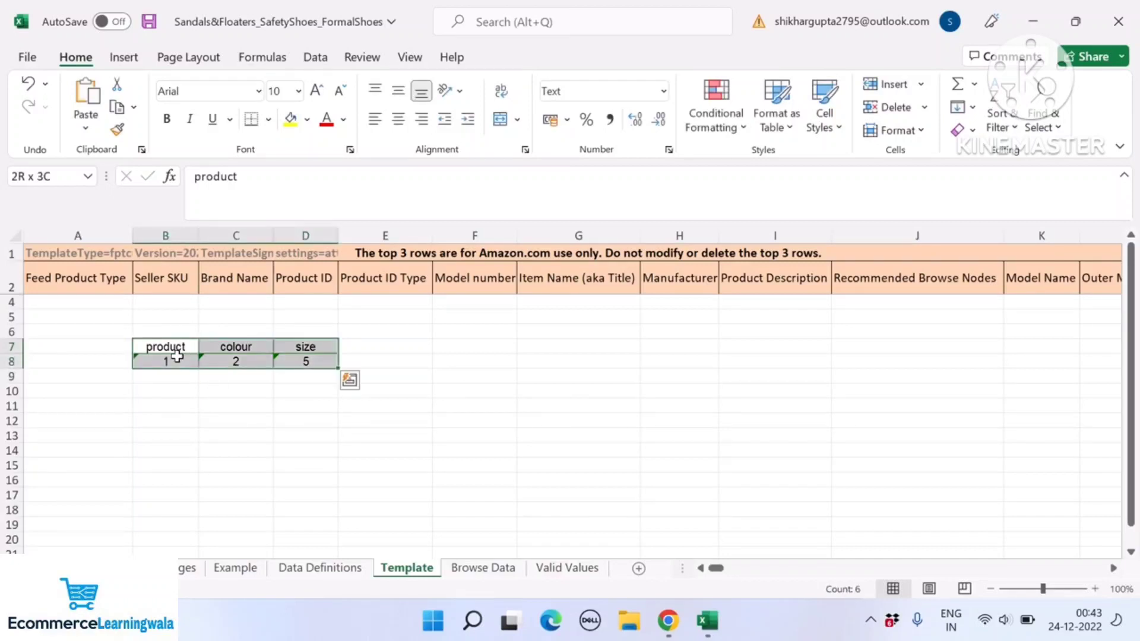
pyautogui.press('Delete')
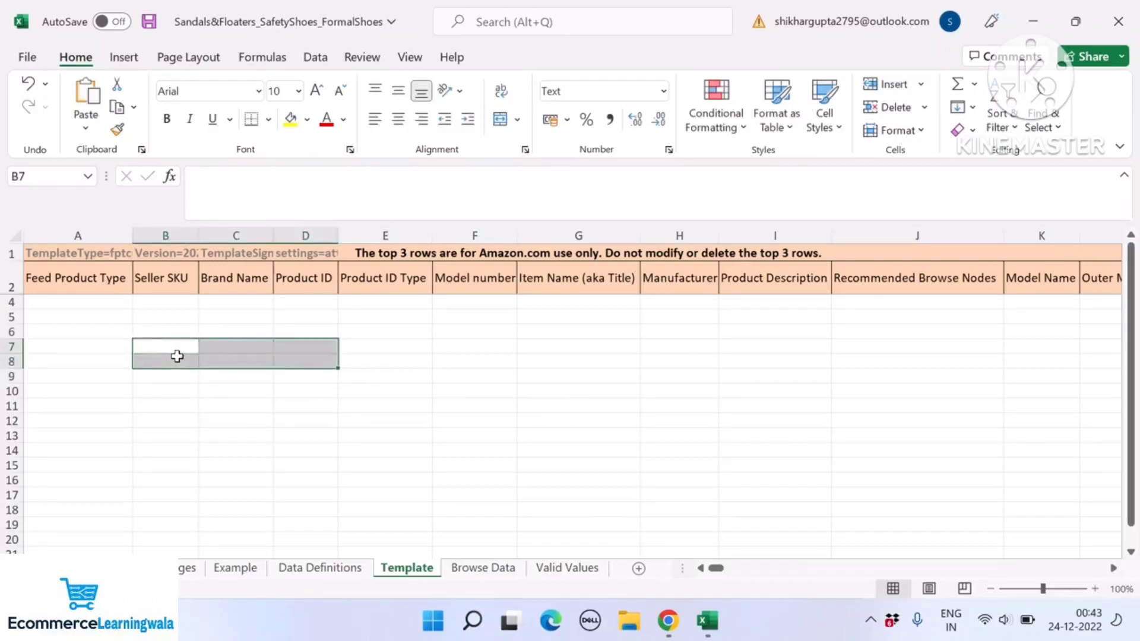
# Set the Feed Product Type in cell A4 to shoes
pyautogui.press('Left')
pyautogui.press('Up')
pyautogui.press('Up')
pyautogui.press('Up')
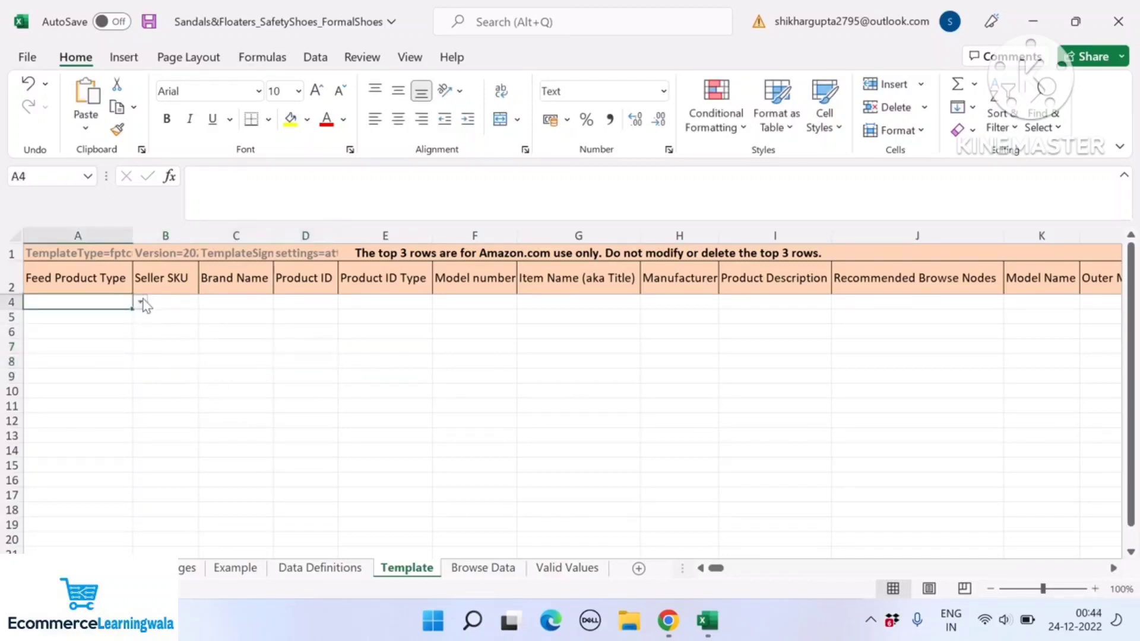
pyautogui.click(141, 302)
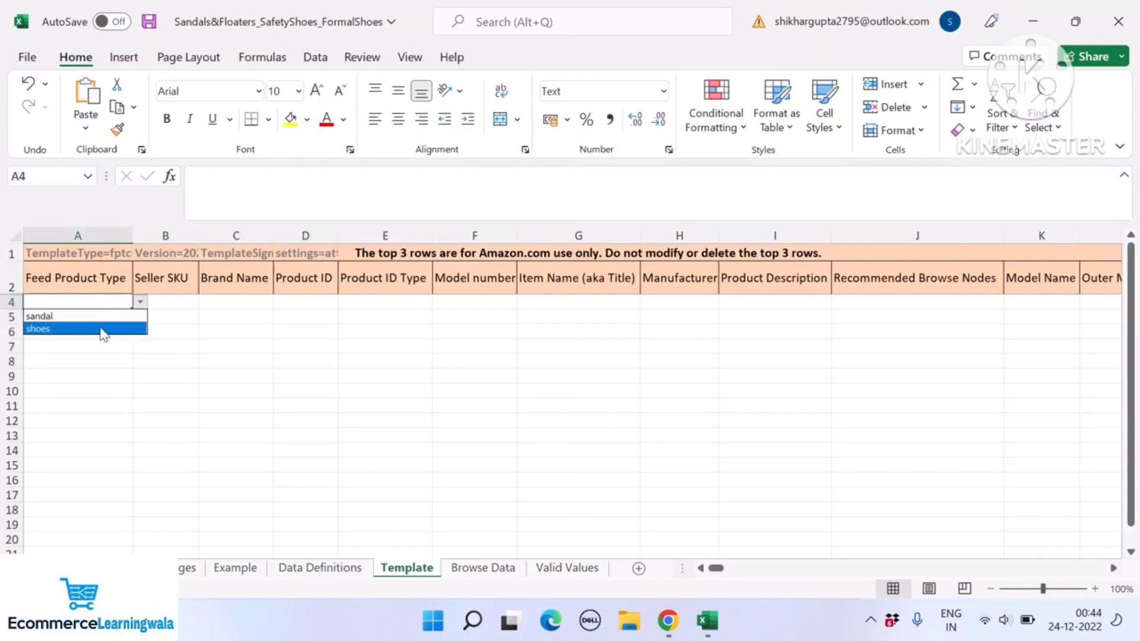
pyautogui.click(103, 330)
# Fill the shoes product type from A4 down the Feed Product Type column to row 18
pyautogui.click(134, 308)
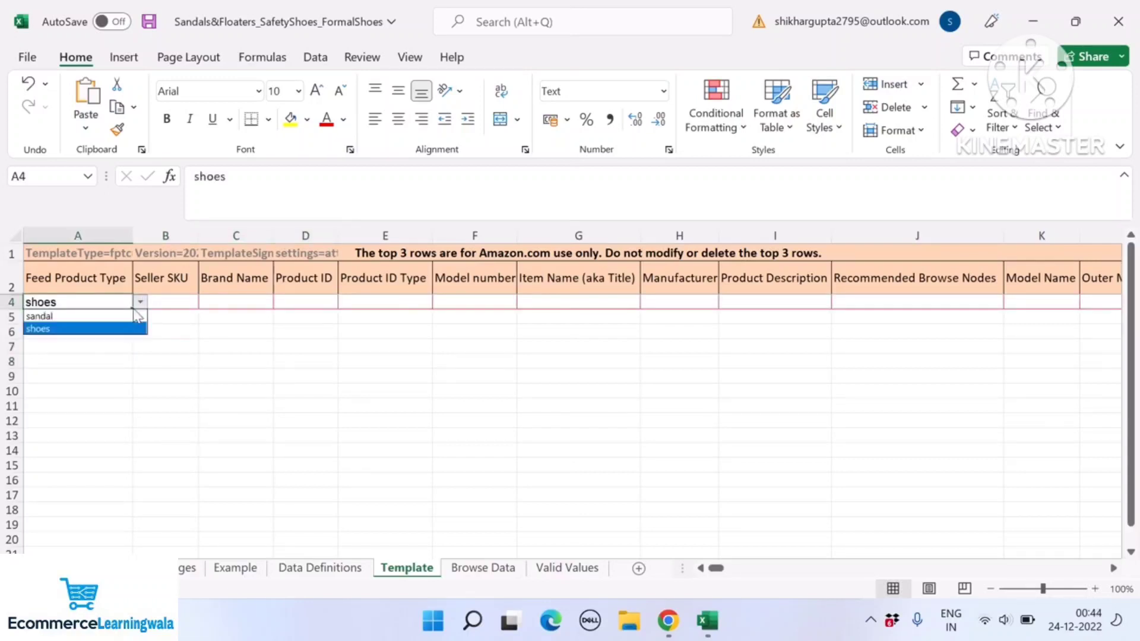
pyautogui.click(220, 343)
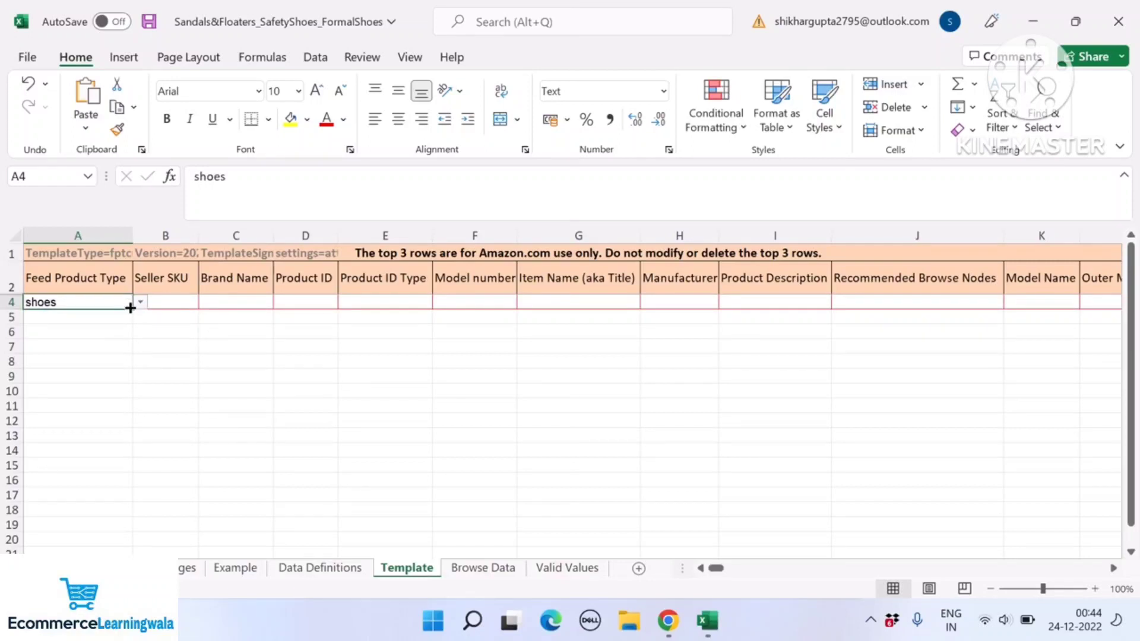
pyautogui.moveTo(133, 310); pyautogui.dragTo(130, 514)
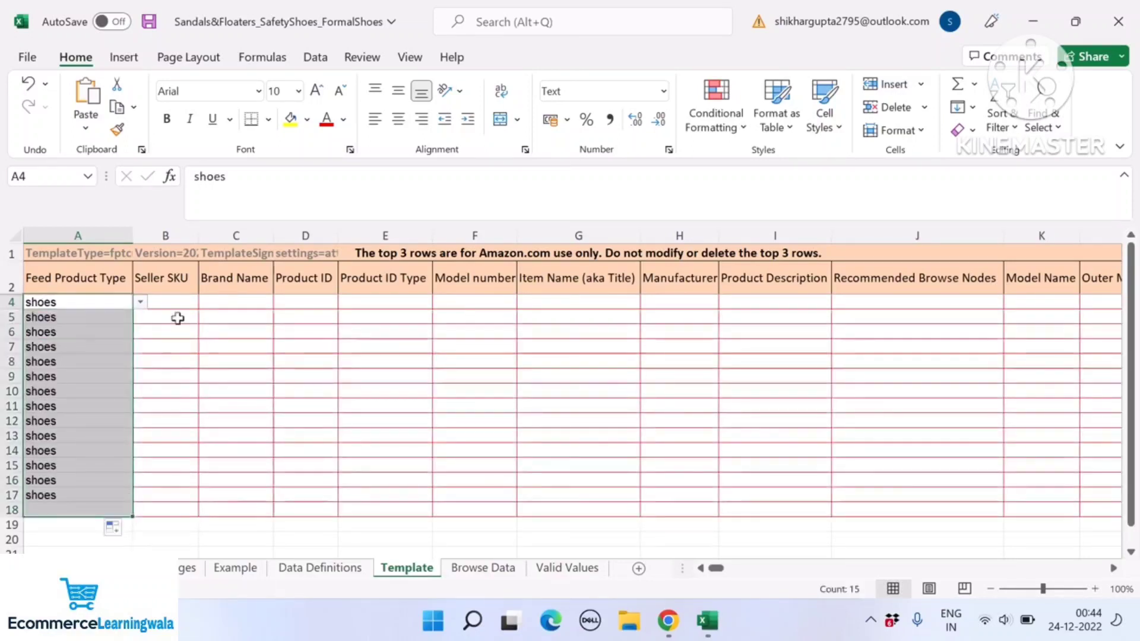
# Enter the parent Seller SKU product1-$P in B4 and widen column B to fit it
pyautogui.click(179, 306)
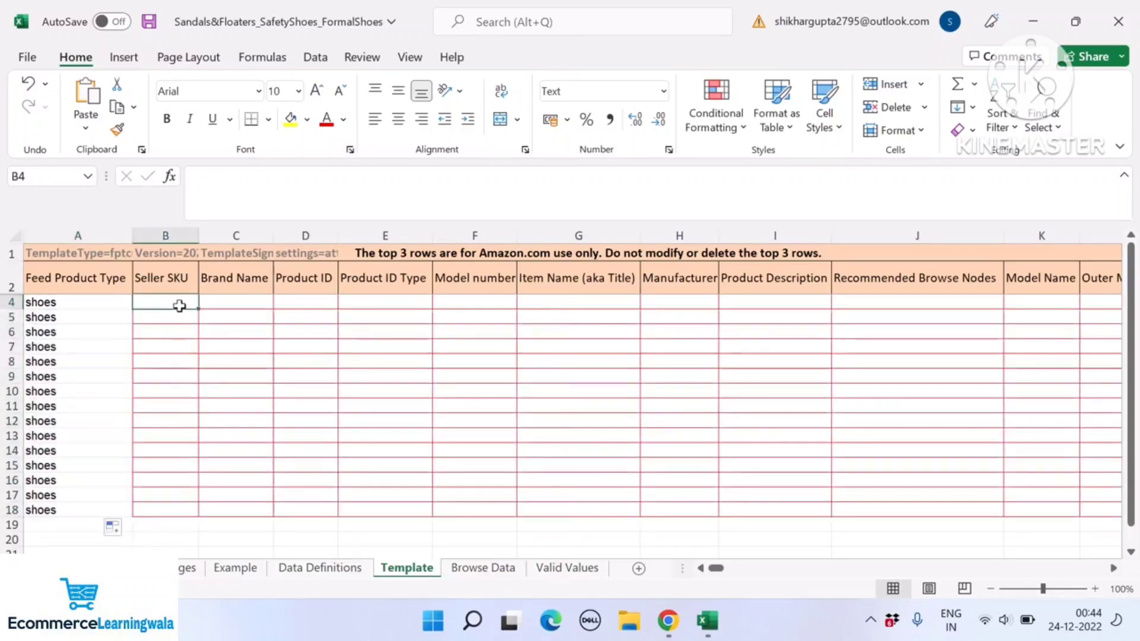
pyautogui.write('product')
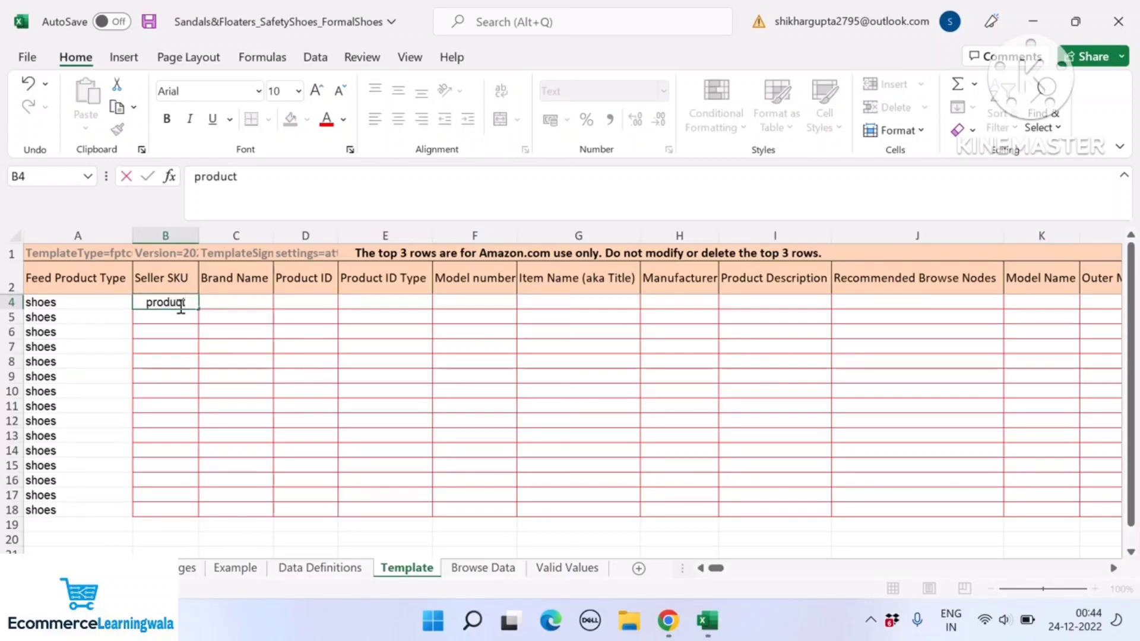
pyautogui.write('1-$P')
pyautogui.press('Return')
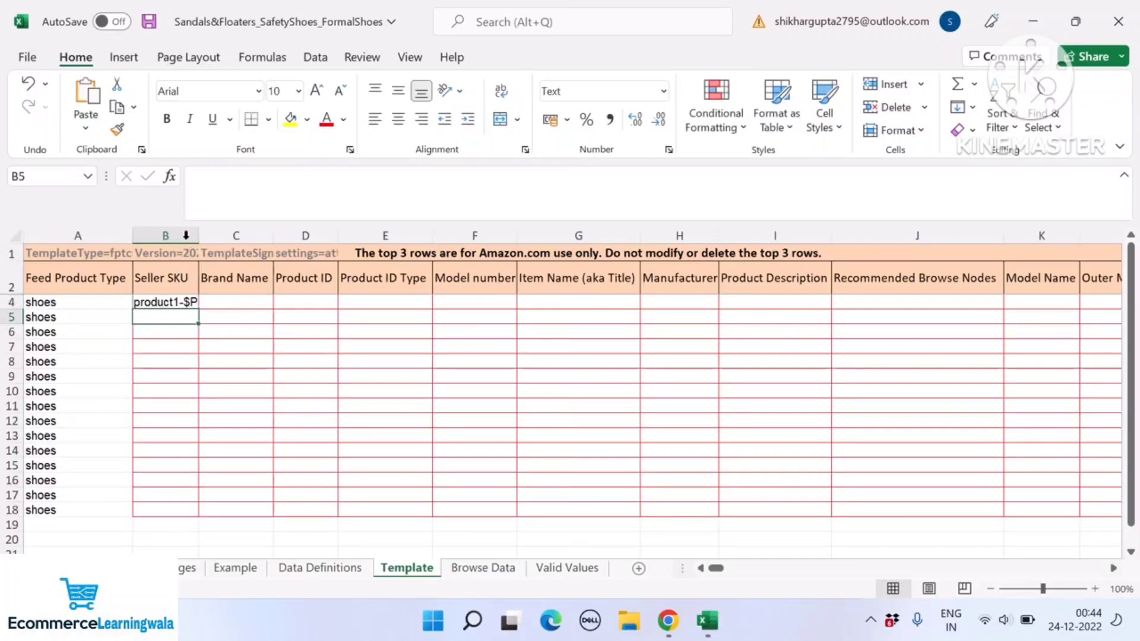
pyautogui.moveTo(200, 231); pyautogui.dragTo(218, 232)
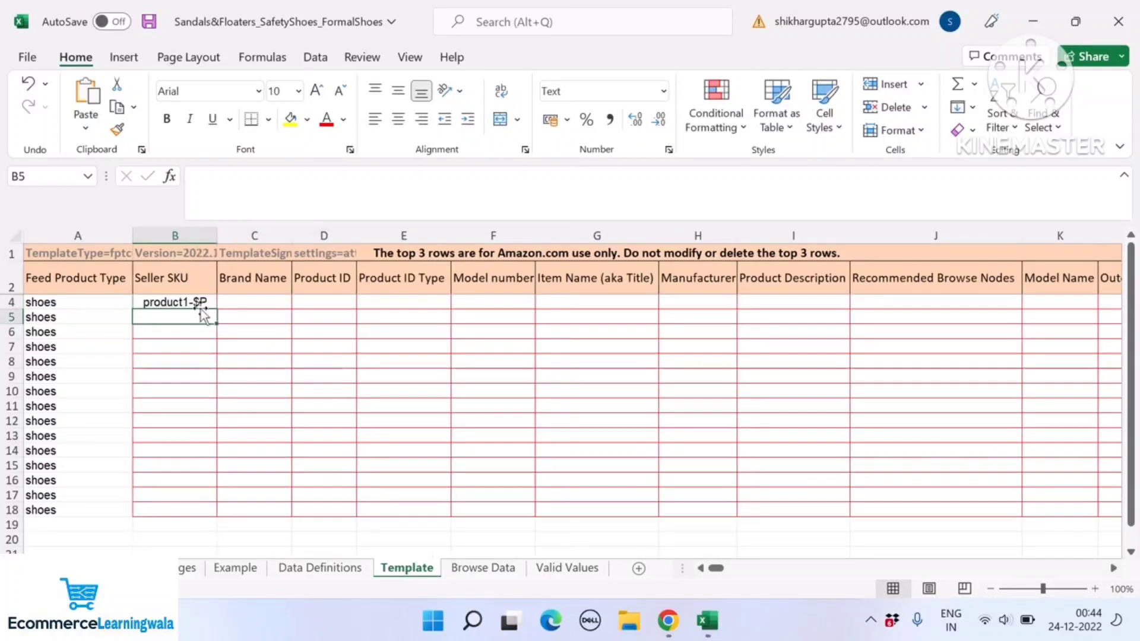
pyautogui.click(204, 300)
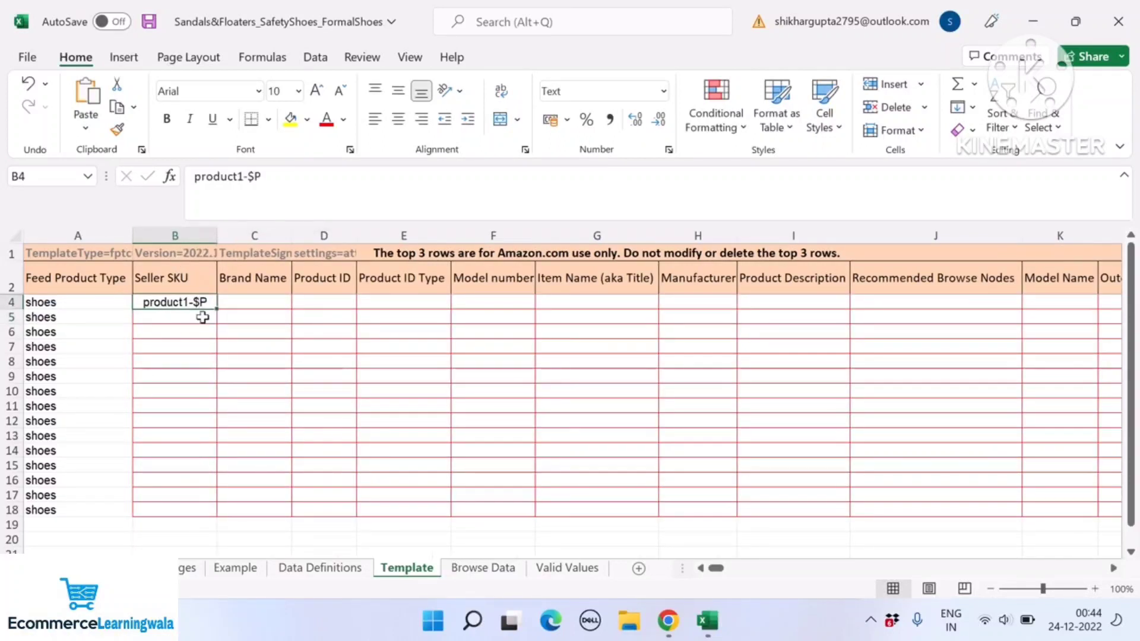
# Set the Seller SKU in B5 to product1-6 and fill the series down to product1-10 in B9
pyautogui.click(203, 317)
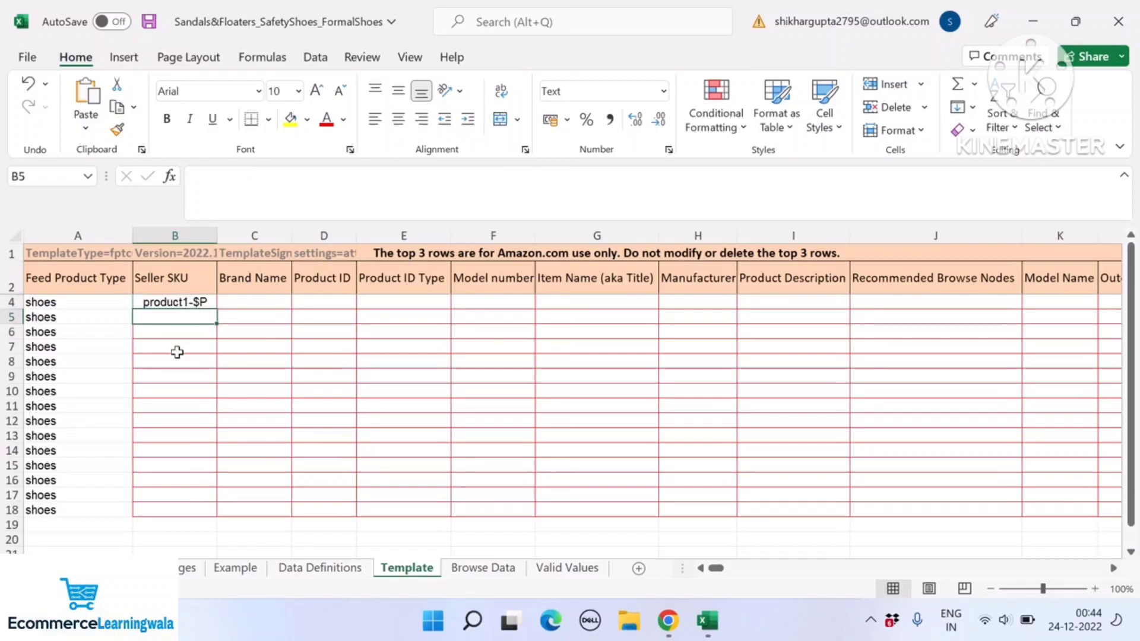
pyautogui.press('Up')
pyautogui.hotkey('ctrl', 'c')
pyautogui.press('Down')
pyautogui.hotkey('ctrl', 'v')
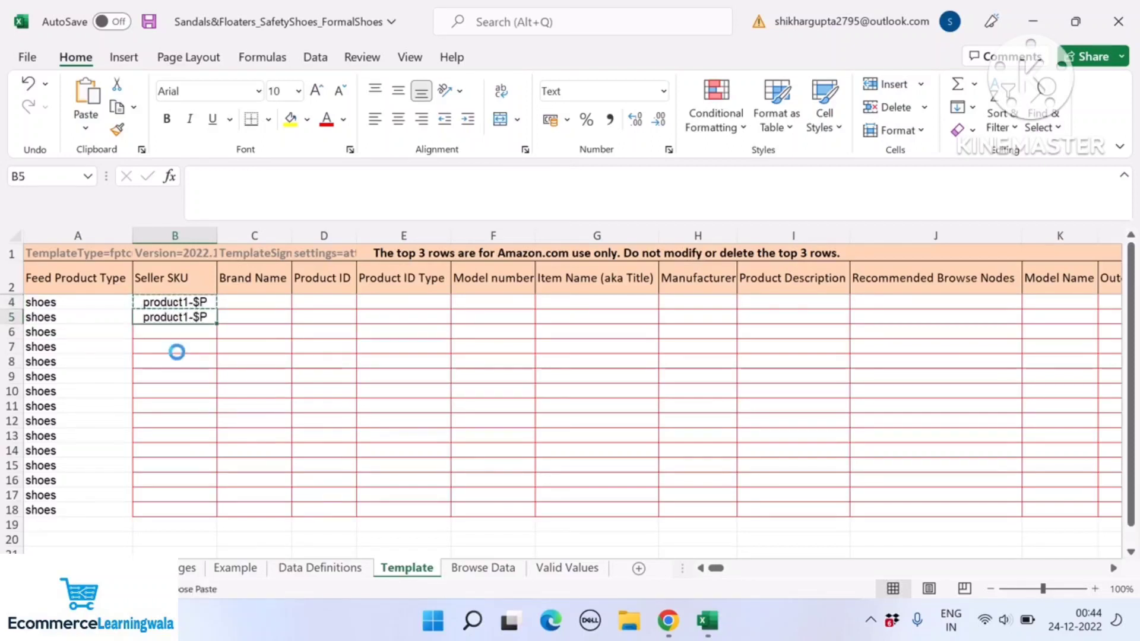
pyautogui.doubleClick(208, 319)
pyautogui.press('BackSpace')
pyautogui.press('BackSpace')
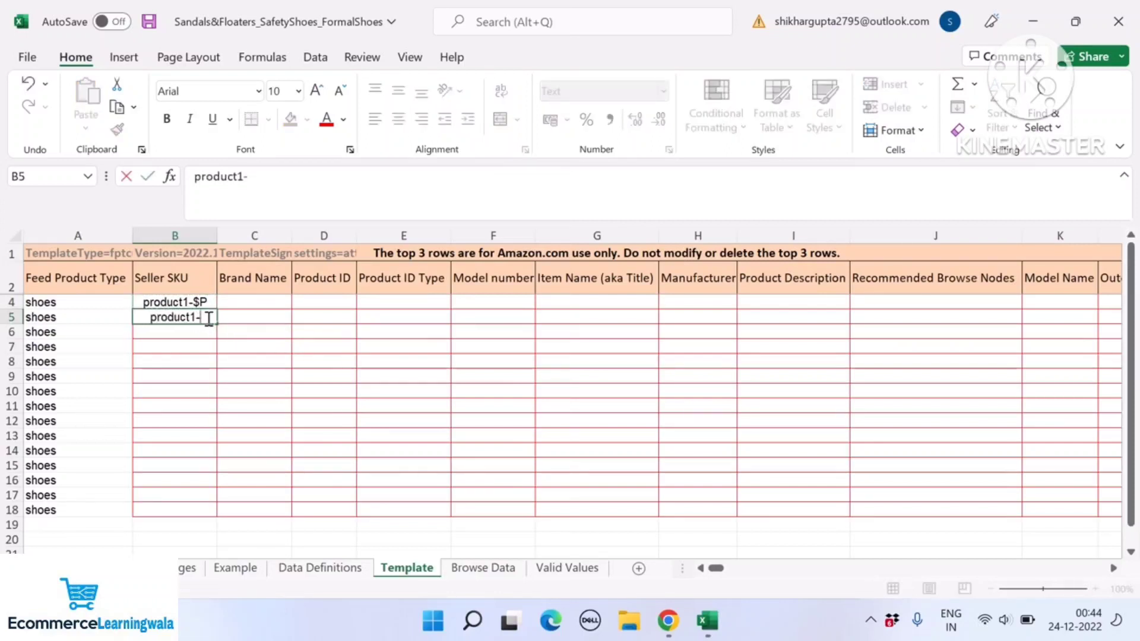
pyautogui.write('6')
pyautogui.press('Return')
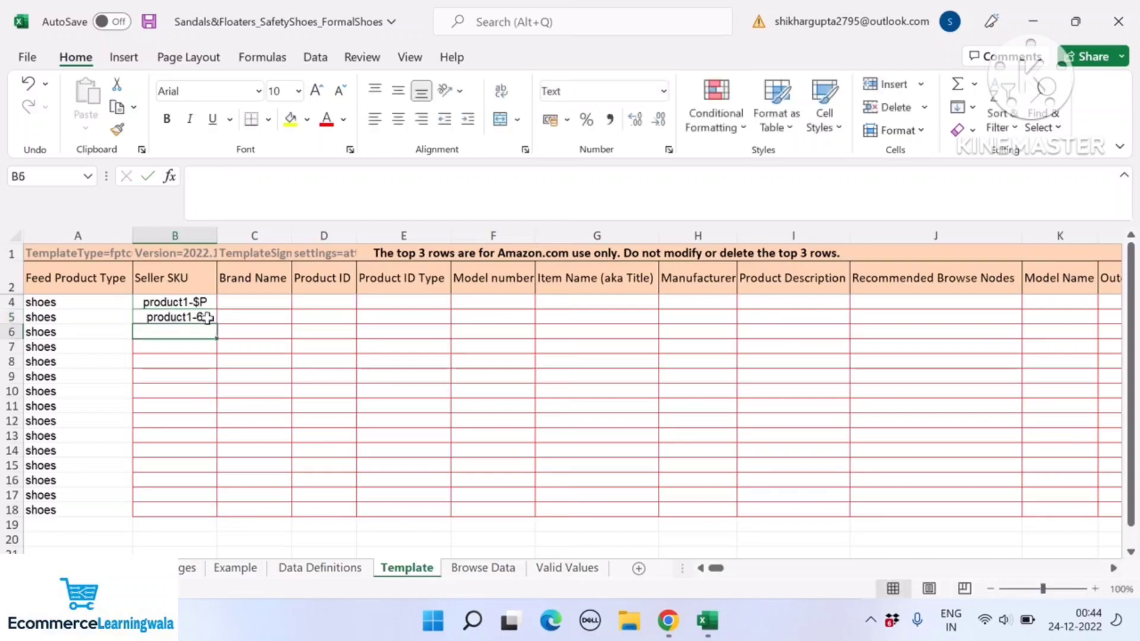
pyautogui.click(209, 318)
pyautogui.moveTo(217, 325); pyautogui.dragTo(220, 380)
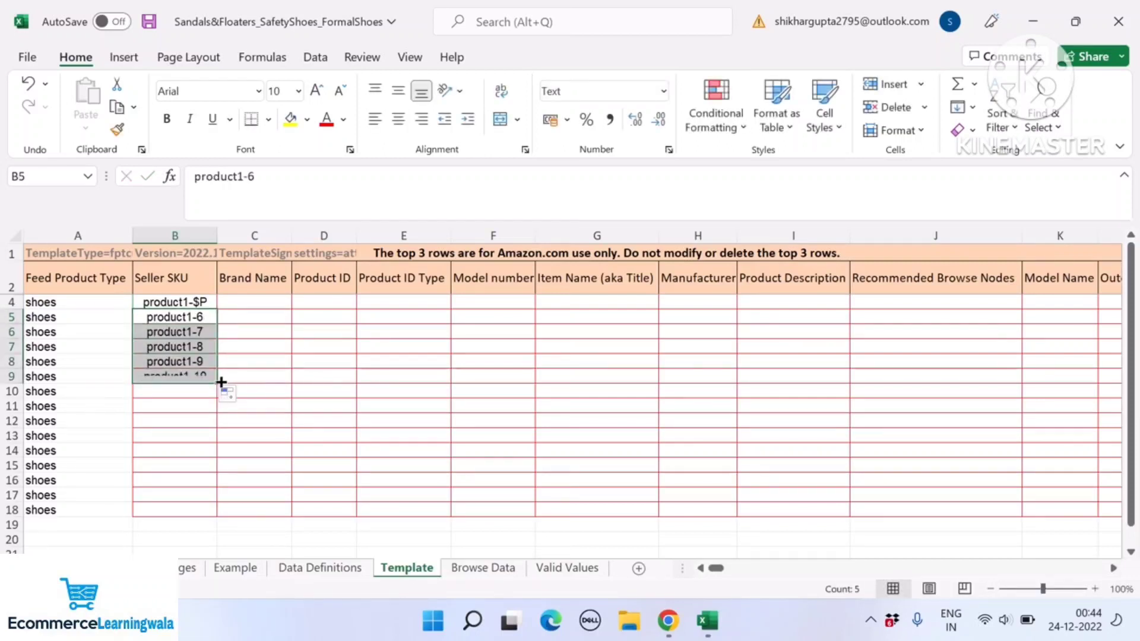
# Copy the parent SKU from B4 to B10 and change it to product2-$P
pyautogui.click(202, 299)
pyautogui.hotkey('ctrl', 'c')
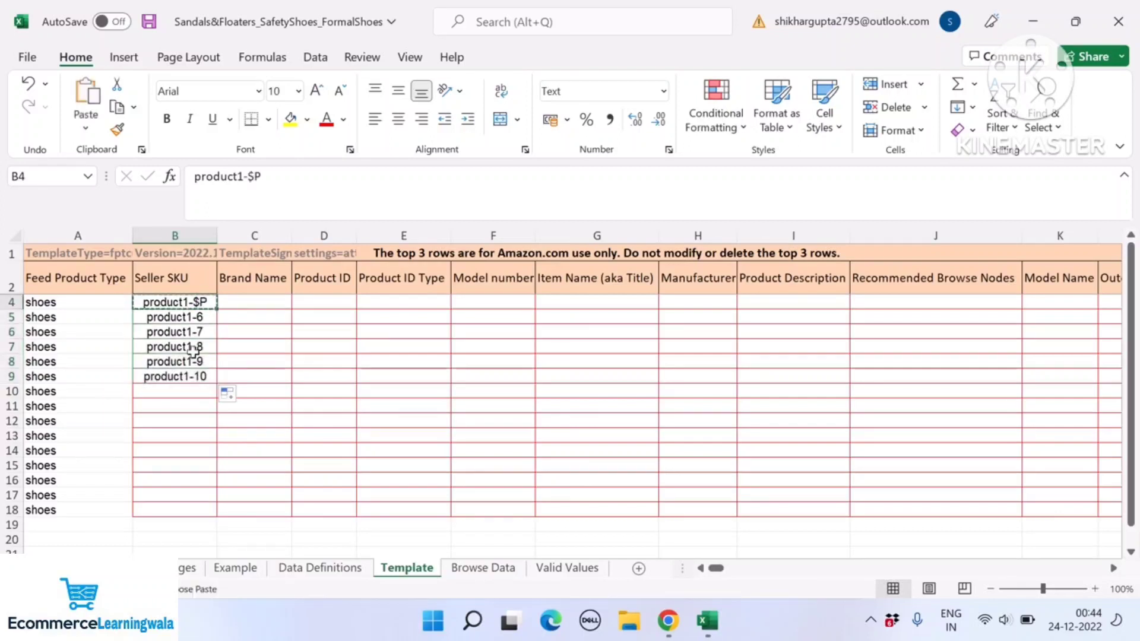
pyautogui.click(194, 392)
pyautogui.hotkey('ctrl', 'v')
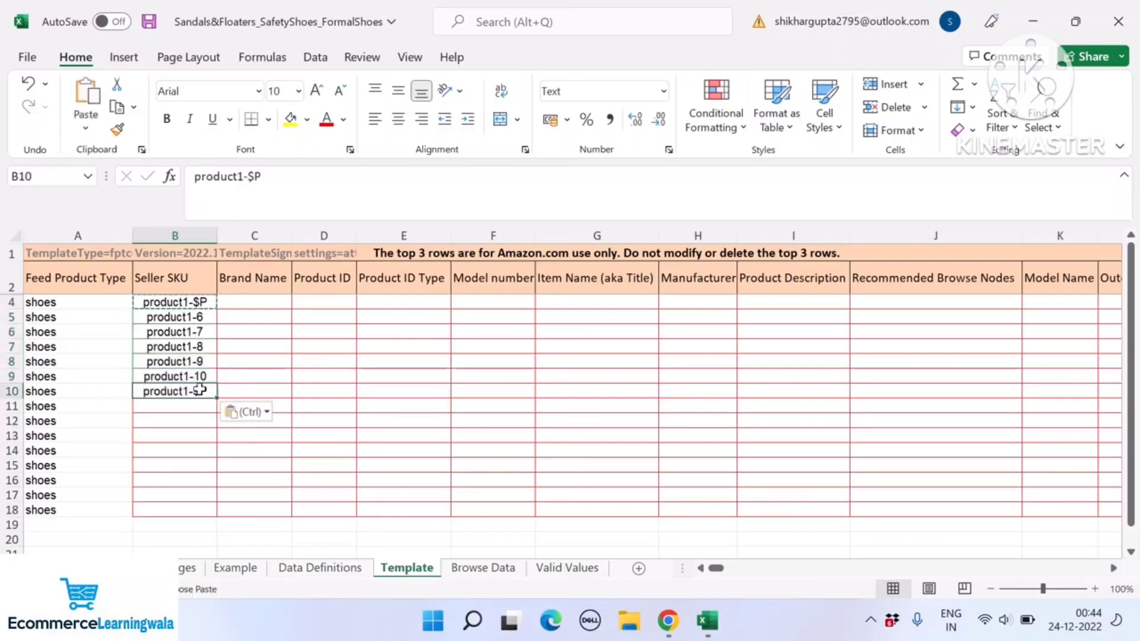
pyautogui.doubleClick(200, 390)
pyautogui.press('BackSpace')
pyautogui.write('2')
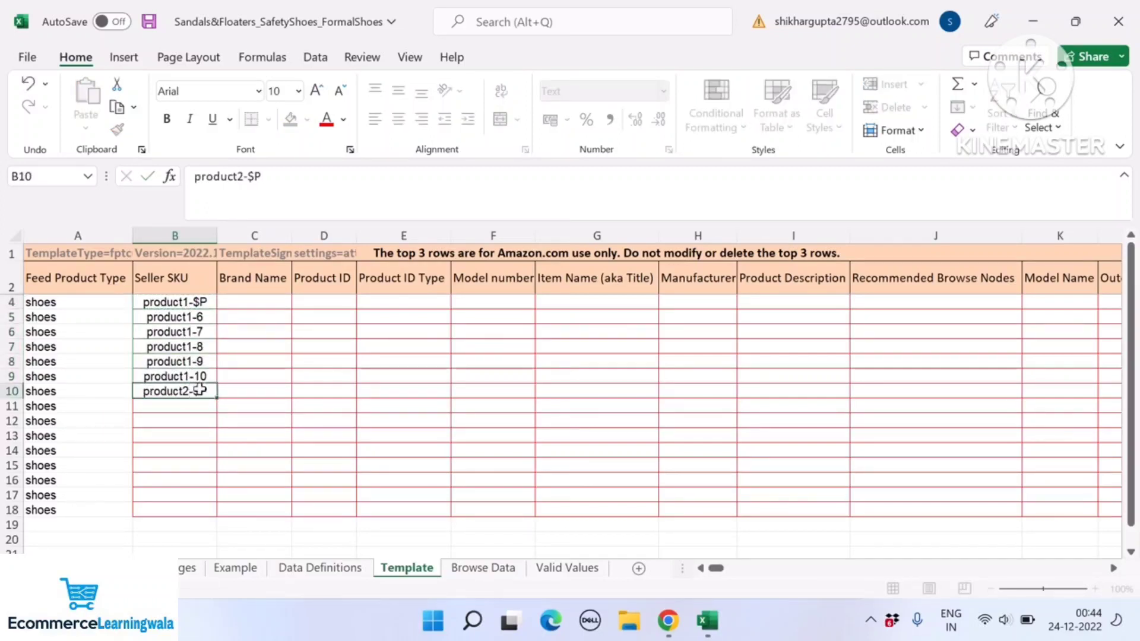
pyautogui.hotkey('ctrl', 'Return')
# Copy the product2-$P SKU from B10 down to B15
pyautogui.hotkey('ctrl', 'c')
pyautogui.hotkey('shift', 'Down')
pyautogui.hotkey('shift', 'Down')
pyautogui.hotkey('shift', 'Down')
pyautogui.hotkey('shift', 'Down')
pyautogui.hotkey('shift', 'Down')
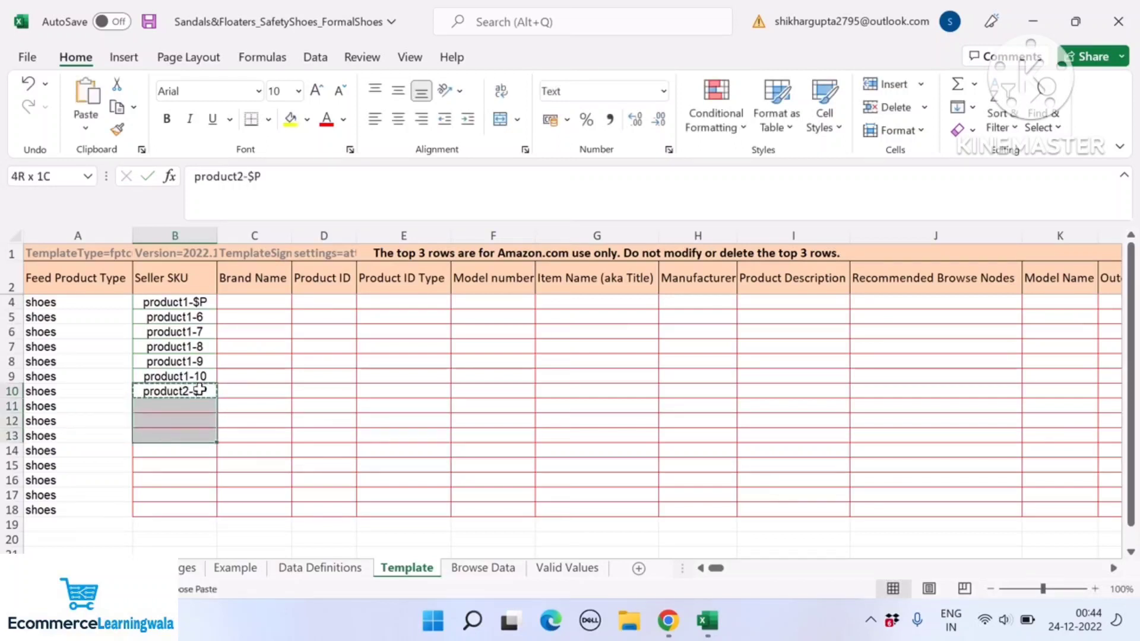
pyautogui.hotkey('ctrl', 'v')
# Change the SKU in B11 to product2-6 and fill the series down to product2-10 in B15
pyautogui.click(209, 405)
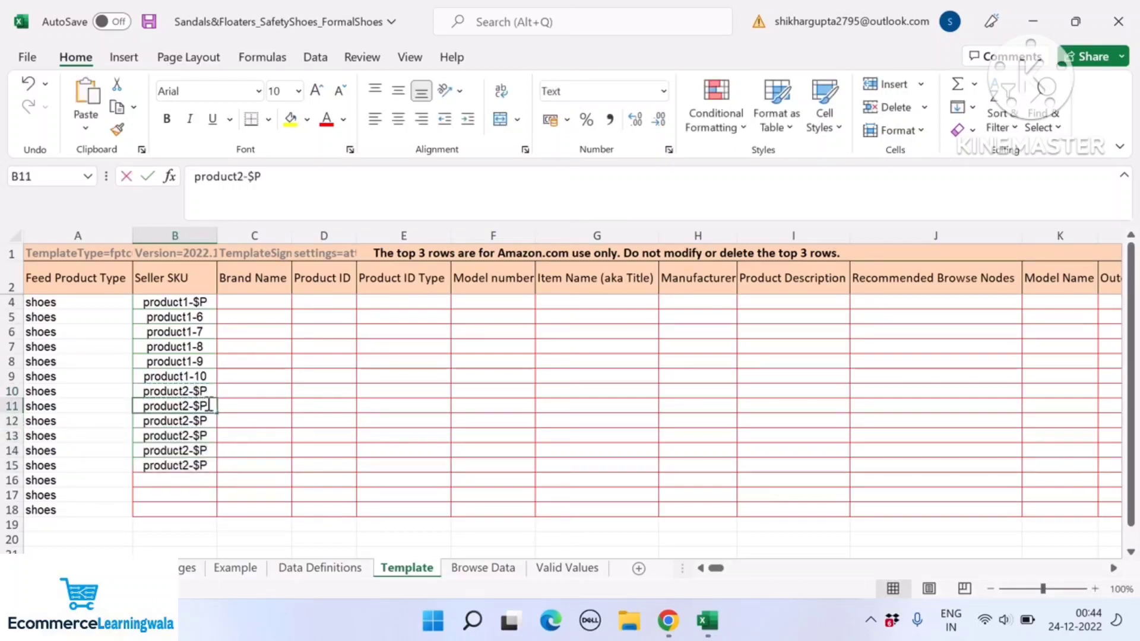
pyautogui.doubleClick(208, 405)
pyautogui.press('BackSpace')
pyautogui.press('BackSpace')
pyautogui.write('6')
pyautogui.hotkey('ctrl', 'Return')
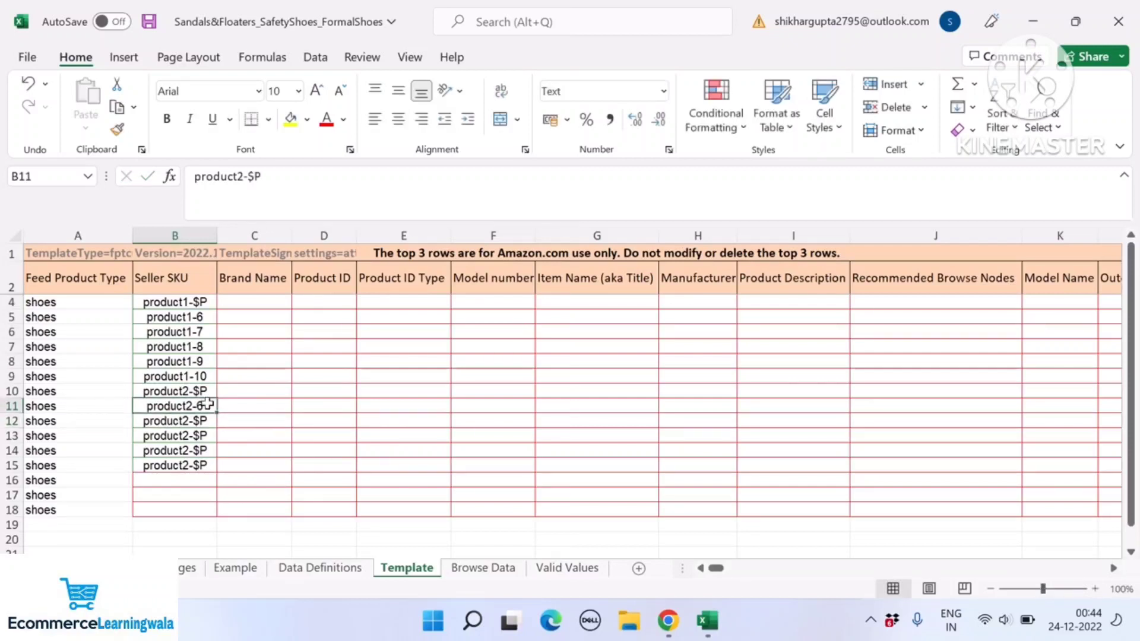
pyautogui.moveTo(217, 412); pyautogui.dragTo(221, 469)
# Enter abc as the Brand Name in C4
pyautogui.click(264, 301)
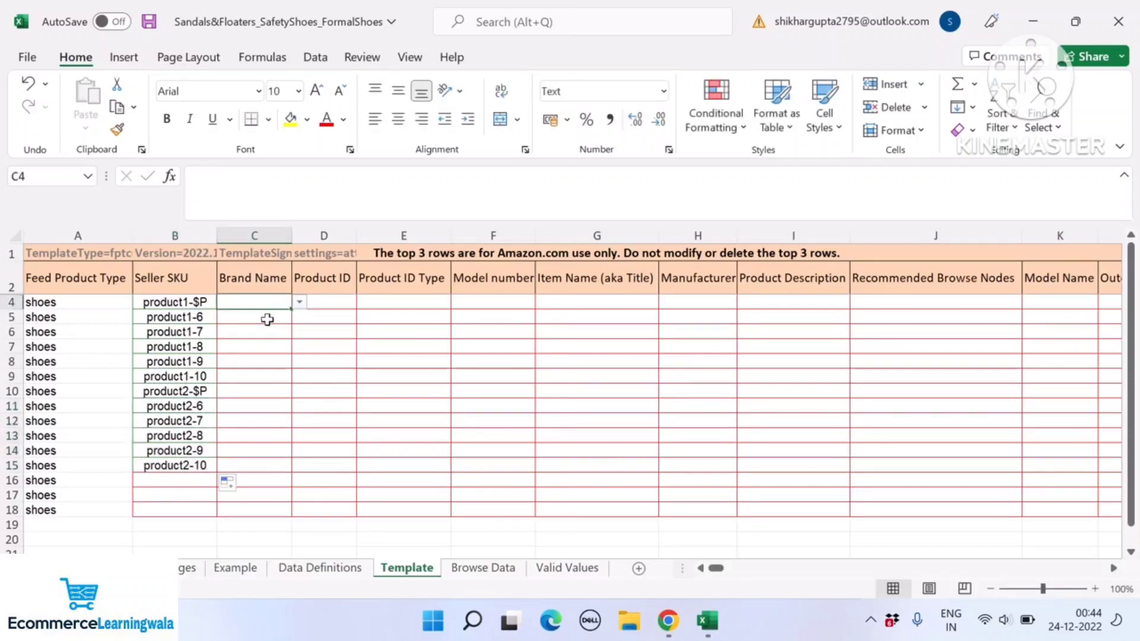
pyautogui.write('abc')
pyautogui.press('Return')
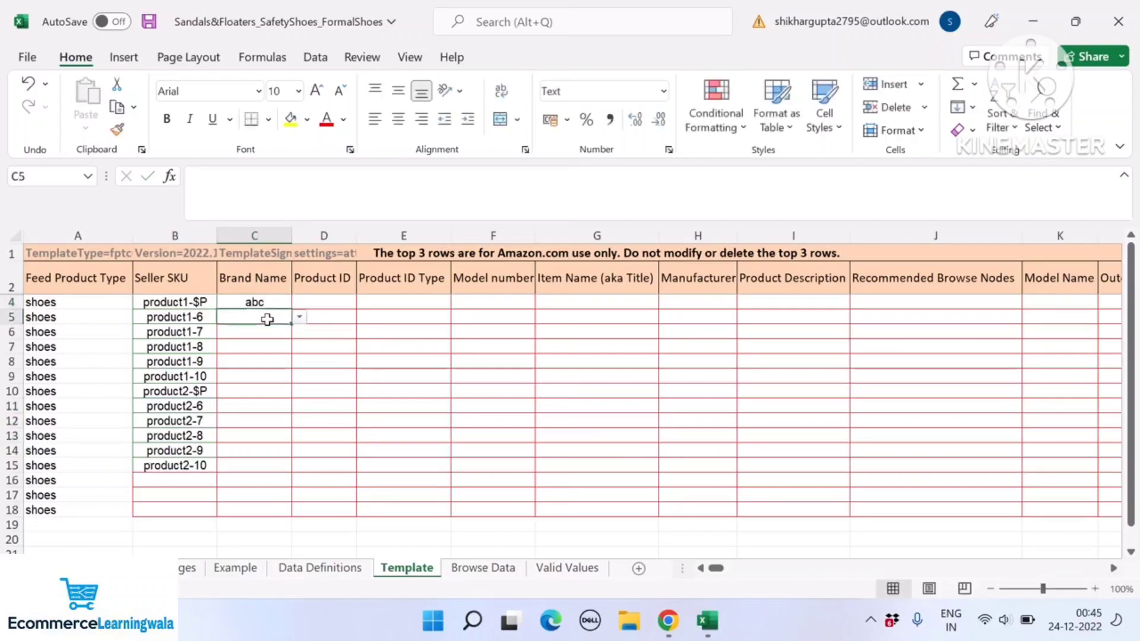
# Copy the brand name abc from C4 down to C15 for all product rows
pyautogui.press('Up')
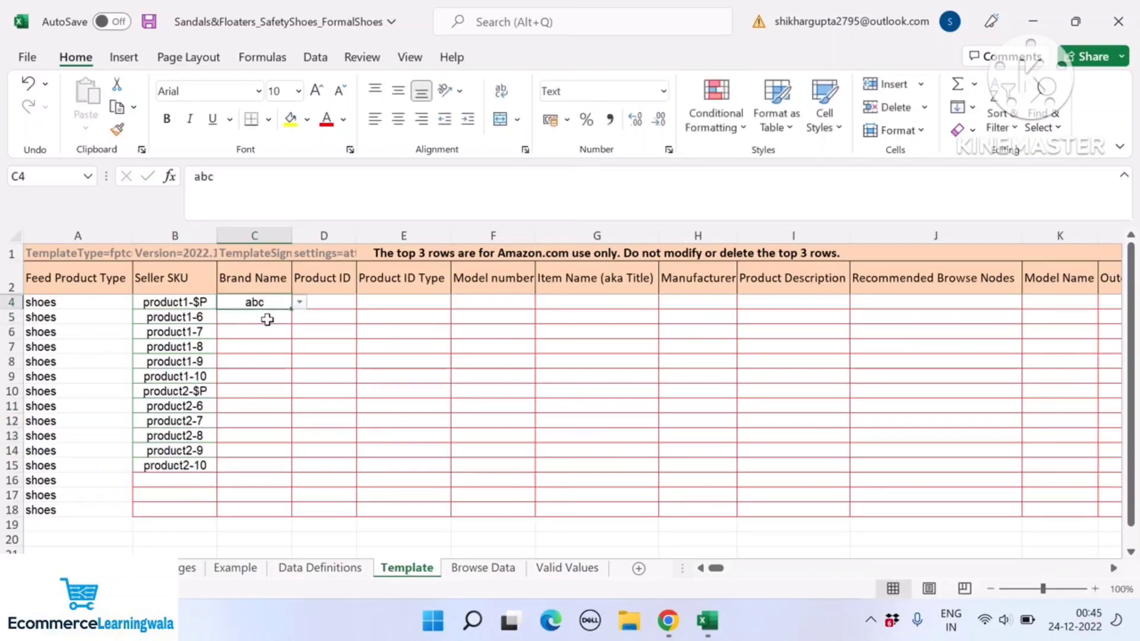
pyautogui.hotkey('ctrl', 'c')
pyautogui.hotkey('shift', 'Down')
pyautogui.hotkey('shift', 'Down')
pyautogui.hotkey('shift', 'Down')
pyautogui.hotkey('shift', 'Down')
pyautogui.hotkey('shift', 'Down')
pyautogui.hotkey('shift', 'Down')
pyautogui.hotkey('shift', 'Down')
pyautogui.hotkey('shift', 'Down')
pyautogui.hotkey('shift', 'Down')
pyautogui.hotkey('shift', 'Down')
pyautogui.hotkey('shift', 'Down')
pyautogui.hotkey('shift', 'Down')
pyautogui.hotkey('shift', 'Down')
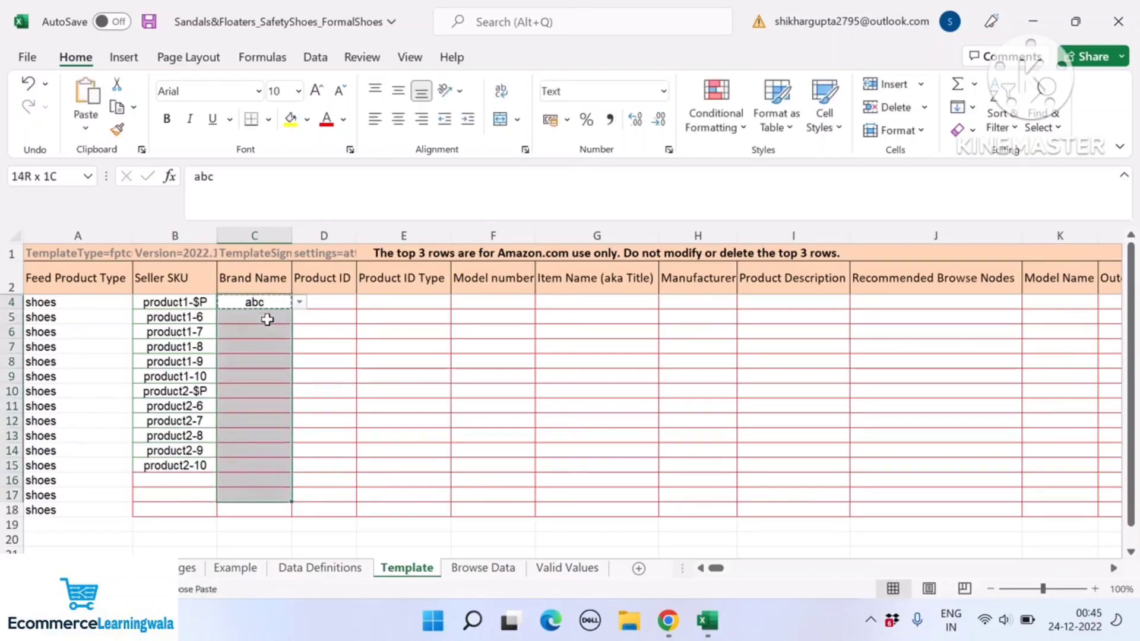
pyautogui.hotkey('shift', 'Up')
pyautogui.hotkey('shift', 'Up')
pyautogui.hotkey('ctrl', 'v')
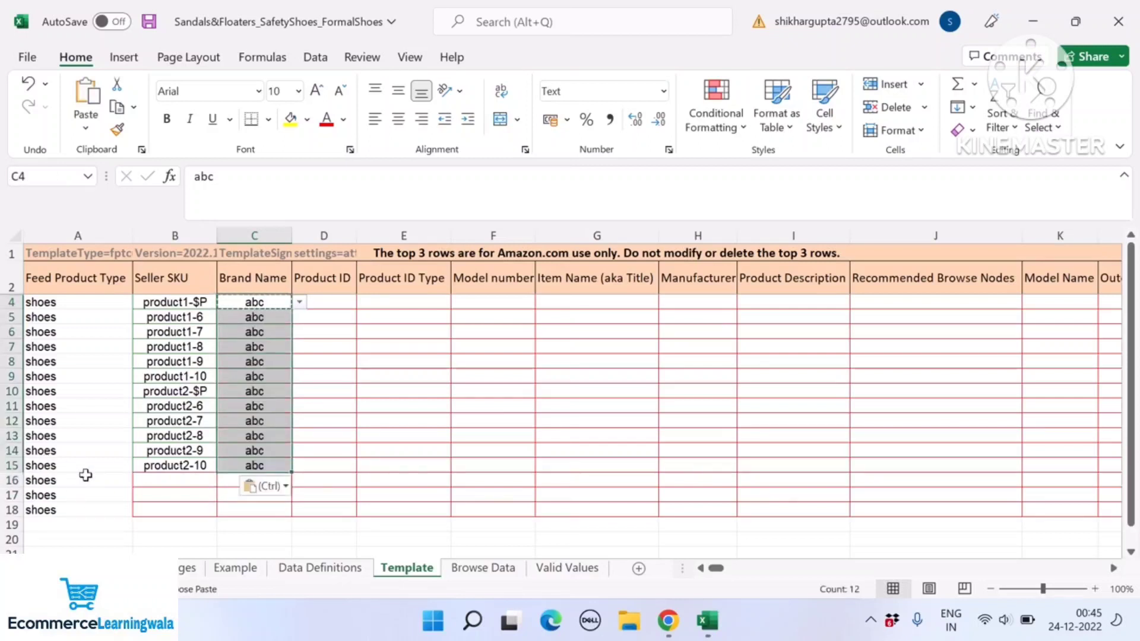
# Clear the surplus shoes entries from A16:A18 in the Feed Product Type column
pyautogui.moveTo(86, 476); pyautogui.dragTo(86, 512)
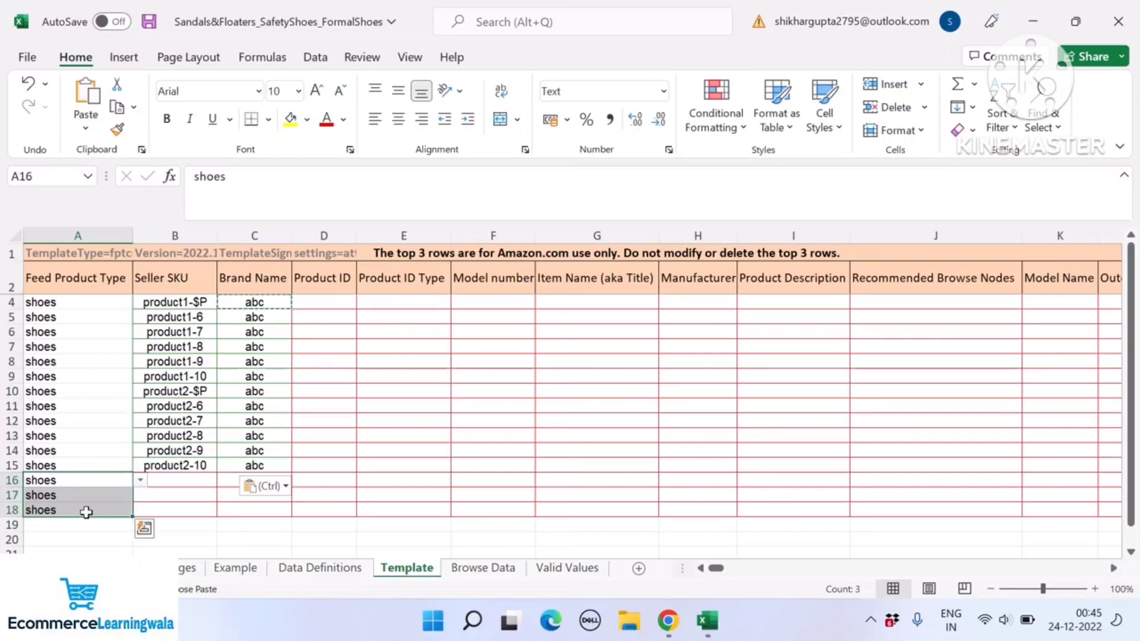
pyautogui.press('Delete')
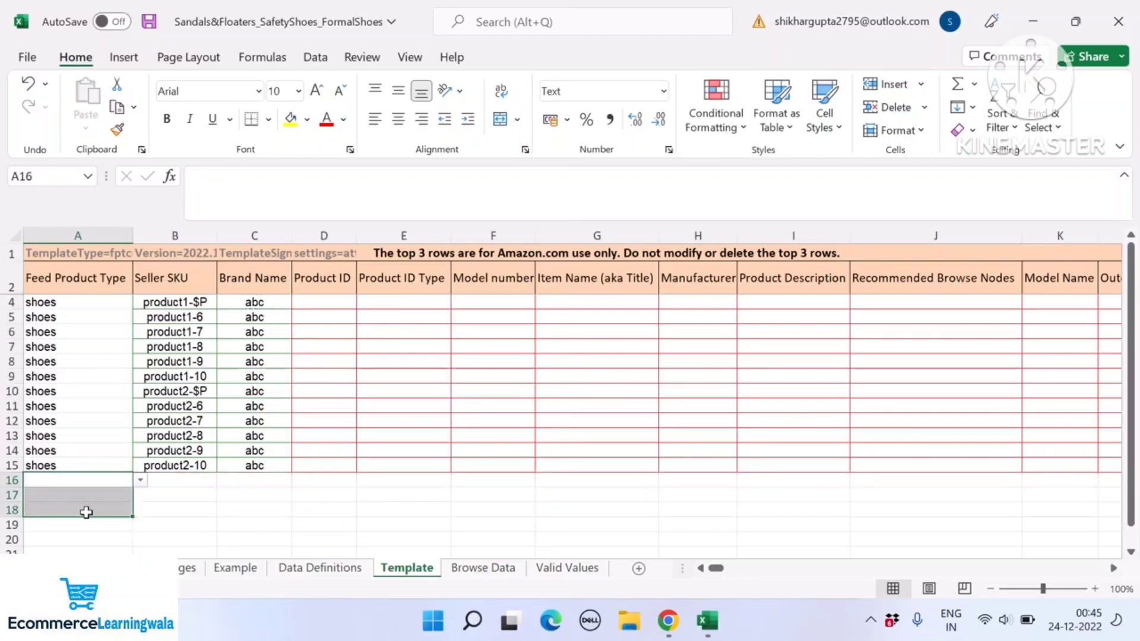
pyautogui.press('Up')
pyautogui.press('Right')
pyautogui.press('Down')
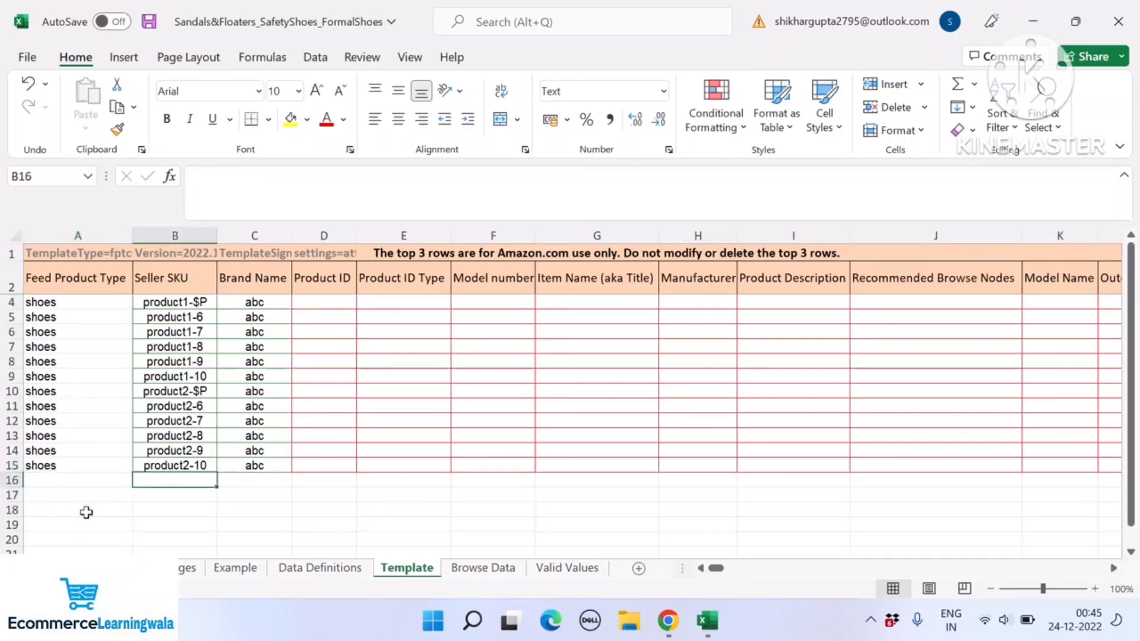
# Leave Product ID and Product ID Type empty and enter 1 as the Model number in F4
pyautogui.press('Right')
pyautogui.press('Right')
pyautogui.press('Right')
pyautogui.press('Up')
pyautogui.press('Up')
pyautogui.press('Up')
pyautogui.press('Up')
pyautogui.press('Up')
pyautogui.press('Up')
pyautogui.press('Up')
pyautogui.press('Up')
pyautogui.press('Up')
pyautogui.press('Up')
pyautogui.press('Up')
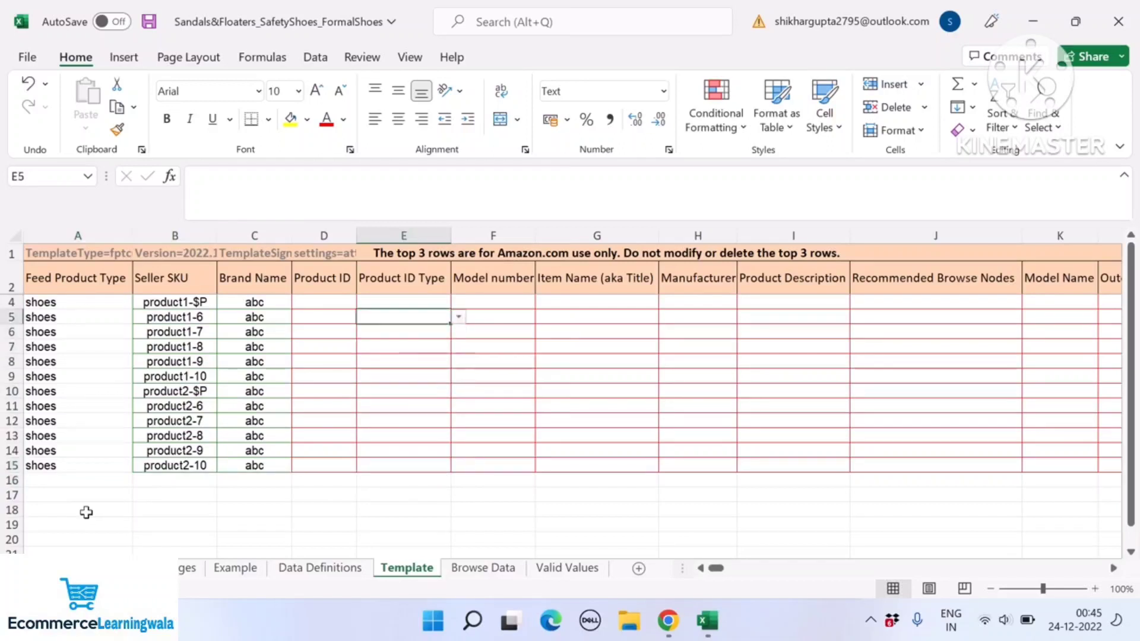
pyautogui.press('Up')
pyautogui.press('Left')
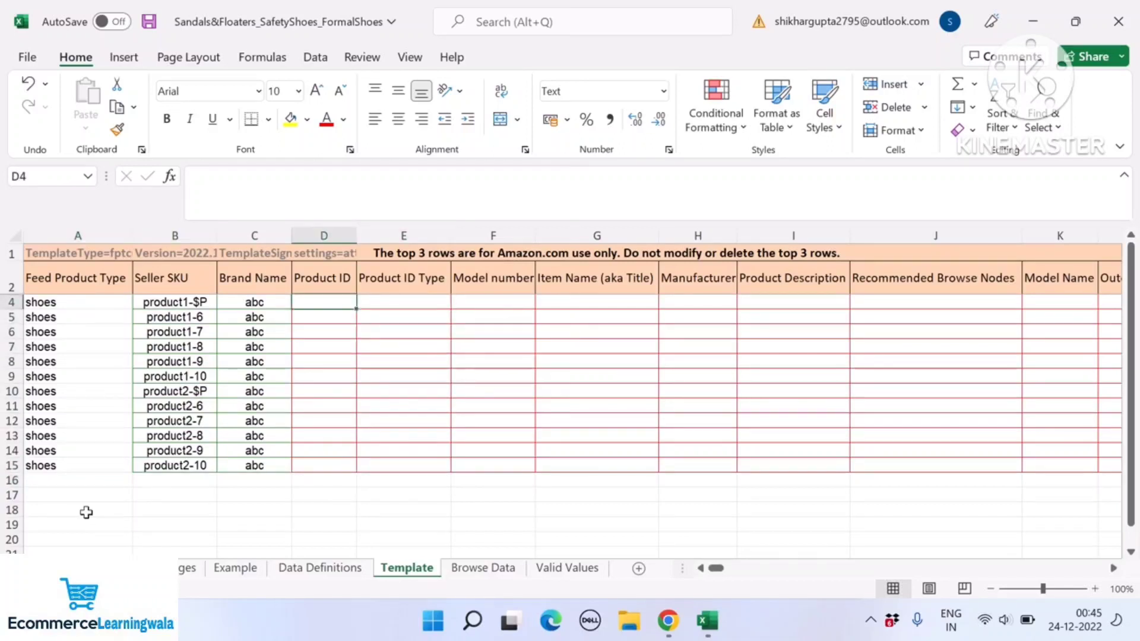
pyautogui.press('Right')
pyautogui.press('Right')
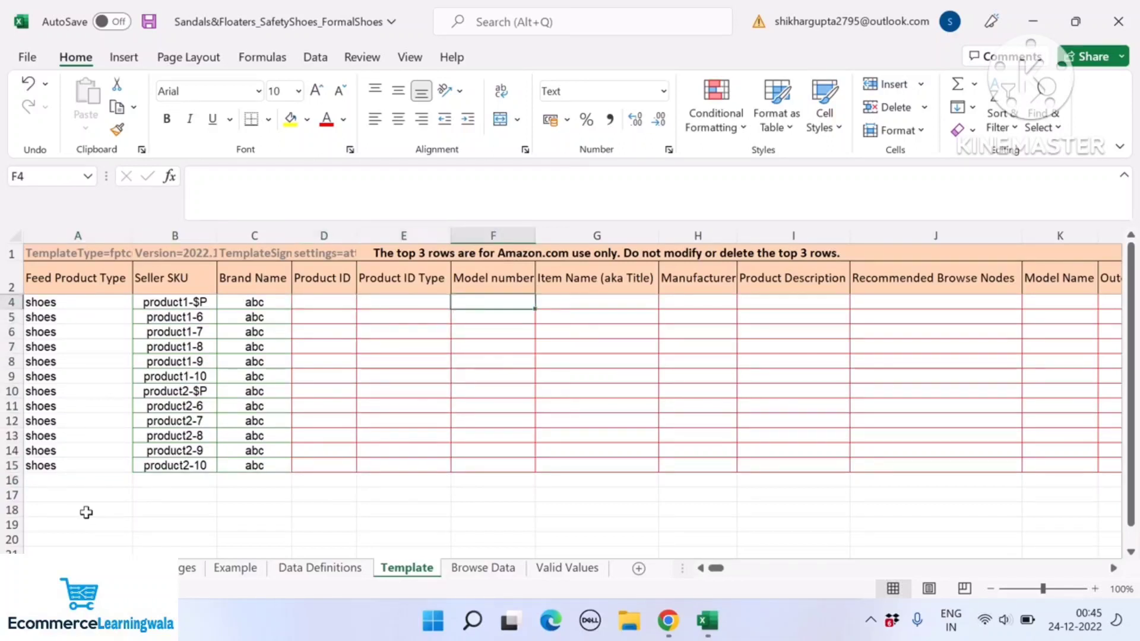
pyautogui.press('Left')
pyautogui.press('Left')
pyautogui.press('Right')
pyautogui.press('Right')
pyautogui.write('1')
pyautogui.press('Return')
# Copy model number 1 from F4 down to F9 for all product1 rows
pyautogui.press('Up')
pyautogui.hotkey('ctrl', 'c')
pyautogui.hotkey('shift', 'Down')
pyautogui.hotkey('shift', 'Down')
pyautogui.hotkey('shift', 'Down')
pyautogui.hotkey('shift', 'Down')
pyautogui.hotkey('shift', 'Down')
pyautogui.hotkey('shift', 'Down')
pyautogui.hotkey('shift', 'Up')
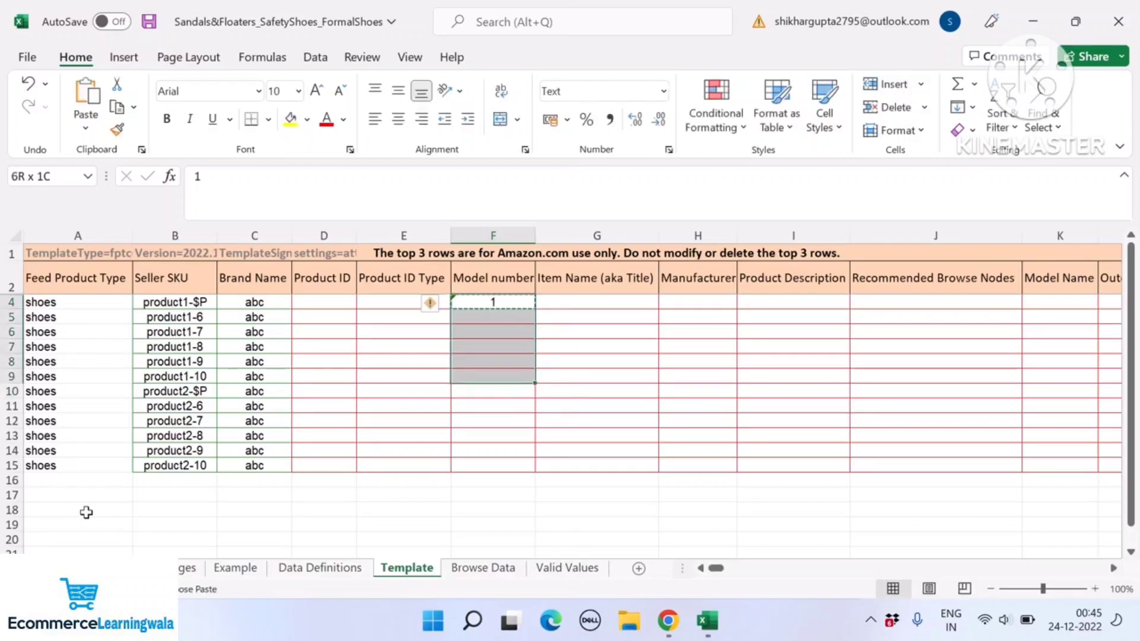
pyautogui.hotkey('ctrl', 'v')
# Enter model number 2 in F10 and copy it down to F15 for the product2 rows
pyautogui.hotkey('ctrl', 'Down')
pyautogui.press('Down')
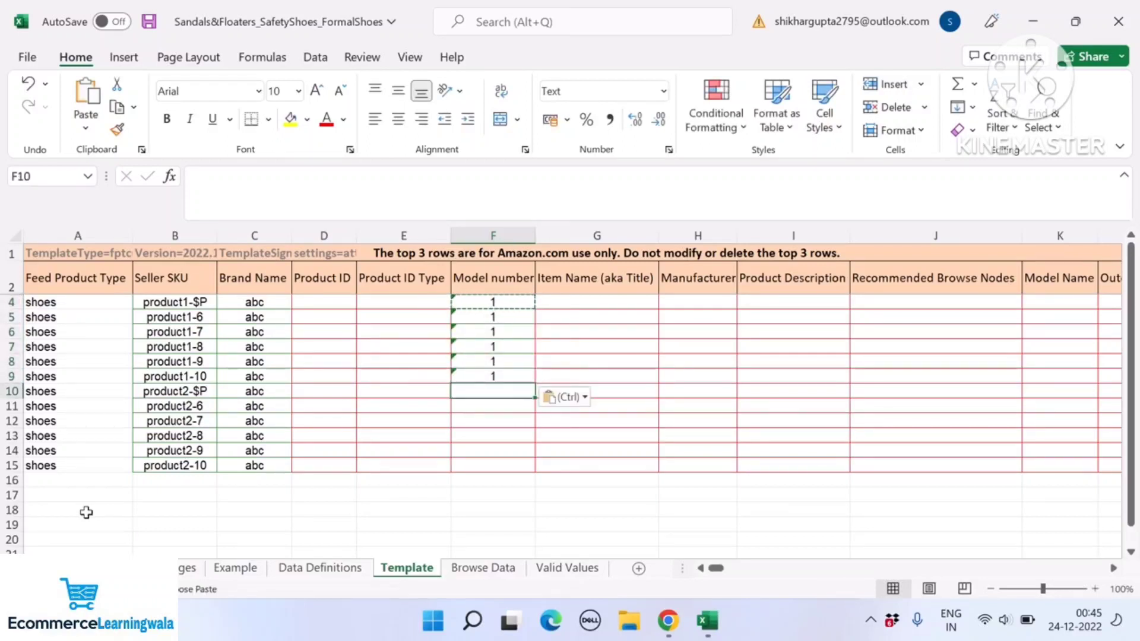
pyautogui.write('2')
pyautogui.press('Return')
pyautogui.press('Up')
pyautogui.hotkey('ctrl', 'c')
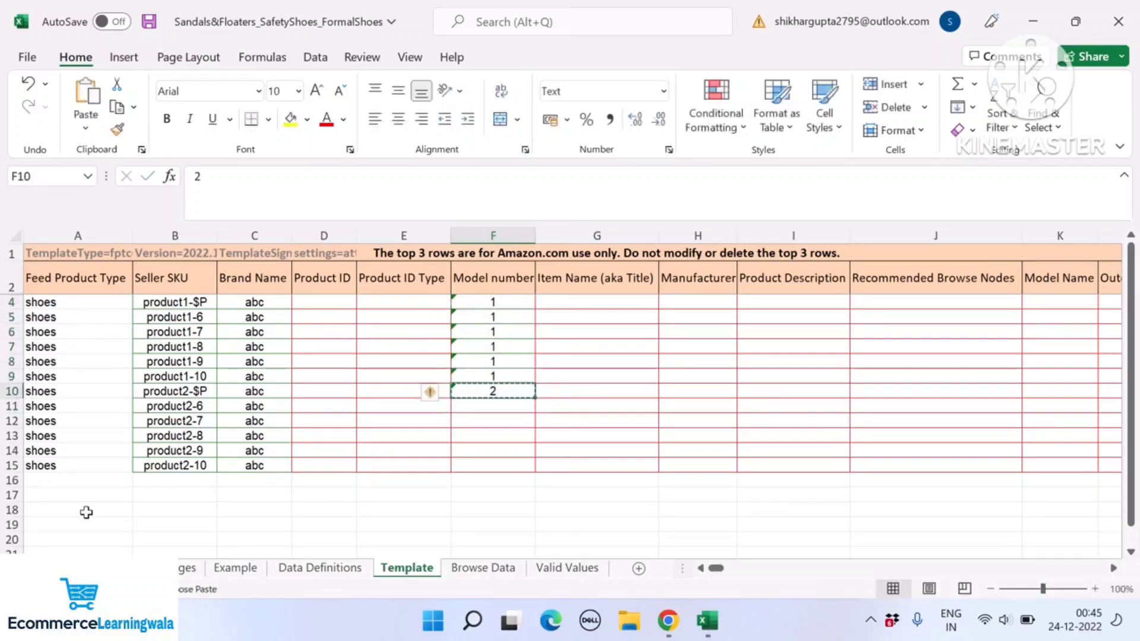
pyautogui.press('Down')
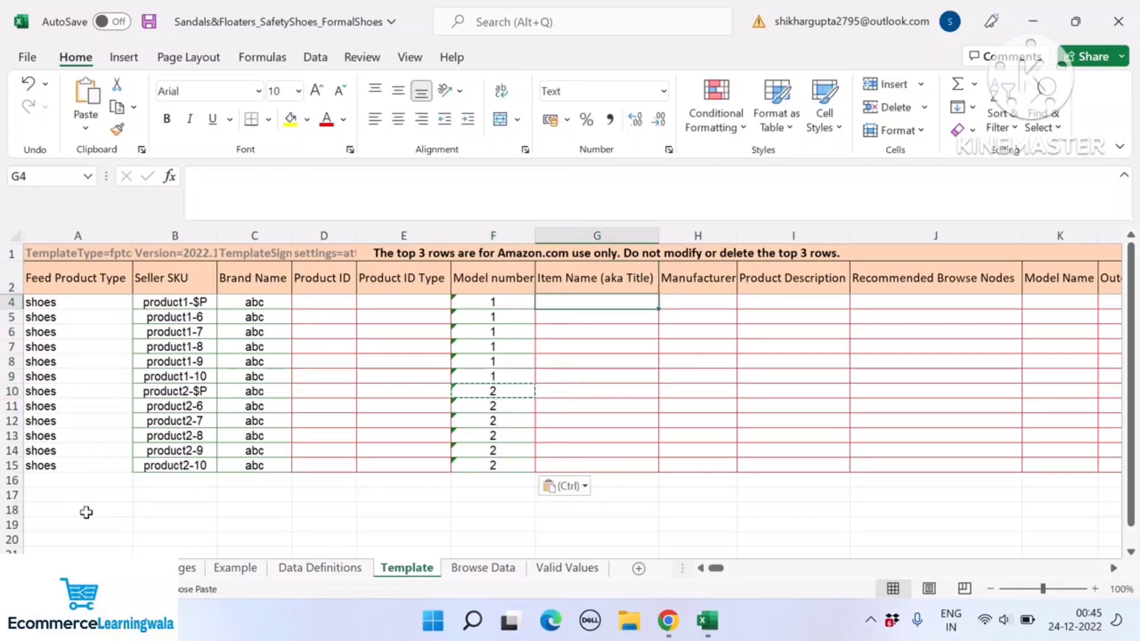
# Enter runing sports shoes as the Item Name in G4
pyautogui.write('runing sp')
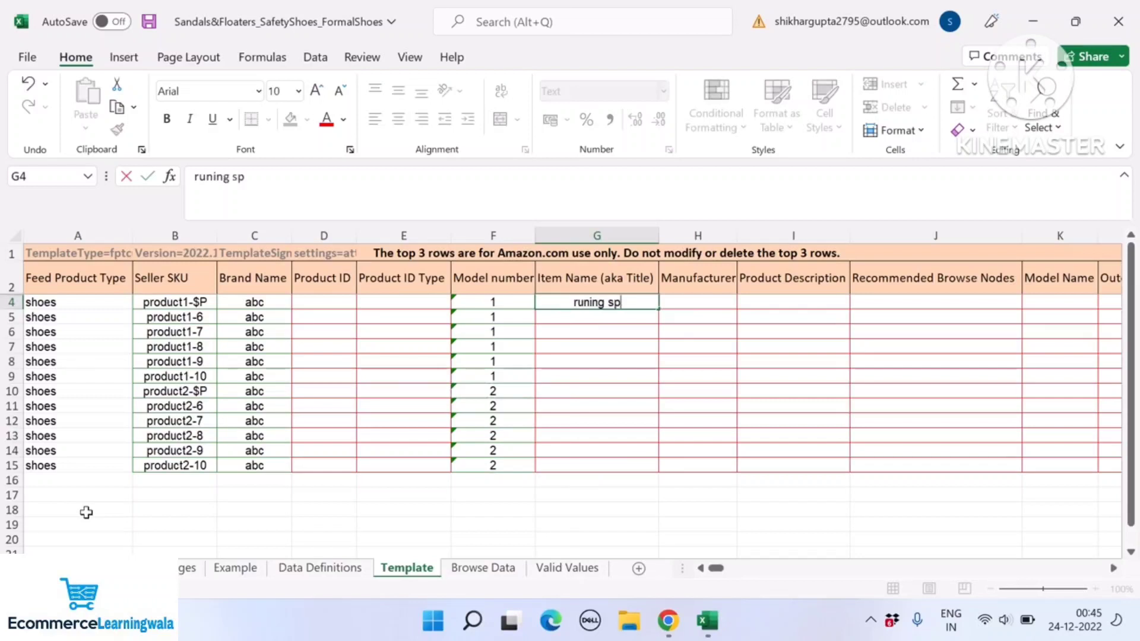
pyautogui.write('orts shoes')
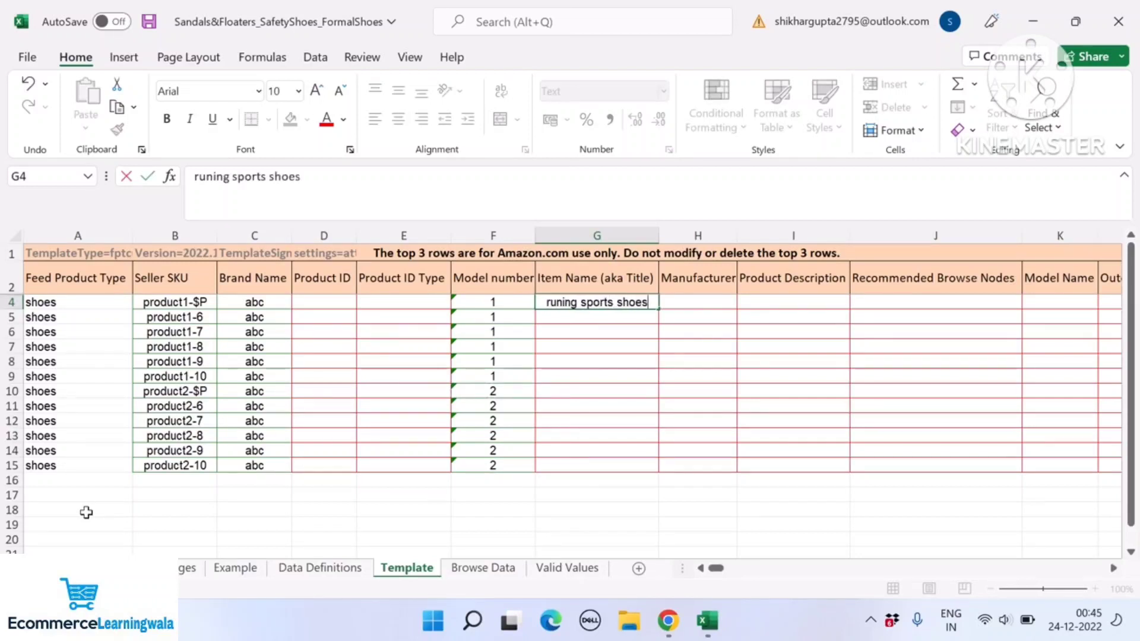
pyautogui.hotkey('ctrl', 'Return')
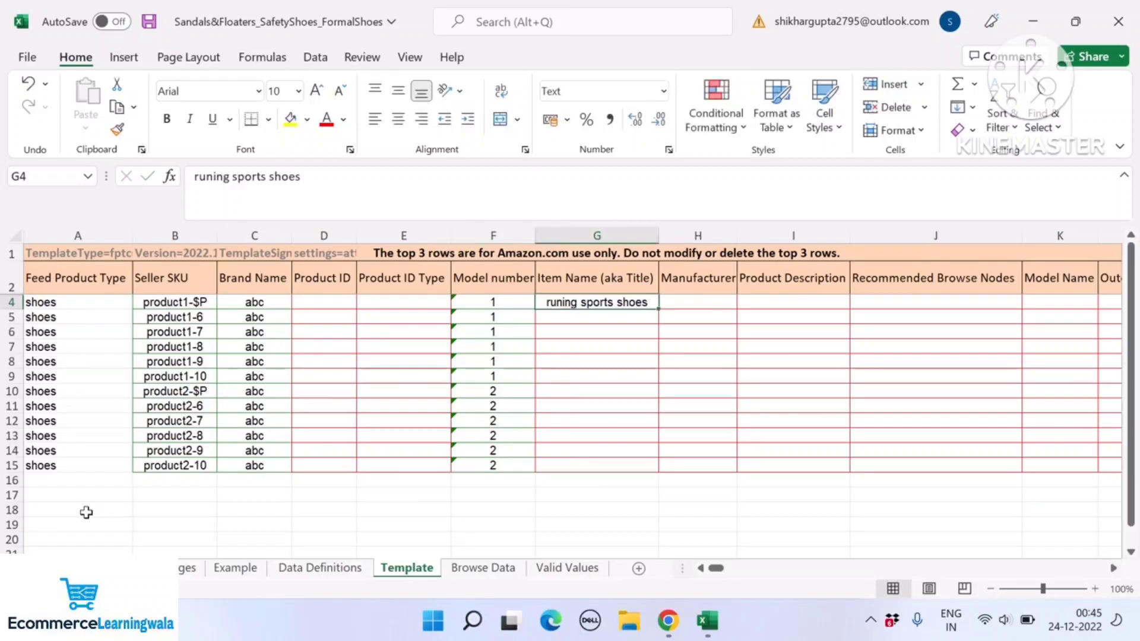
# Replace the Item Name in G4 with Brand Sports Shoe for Men White
pyautogui.write('Brand')
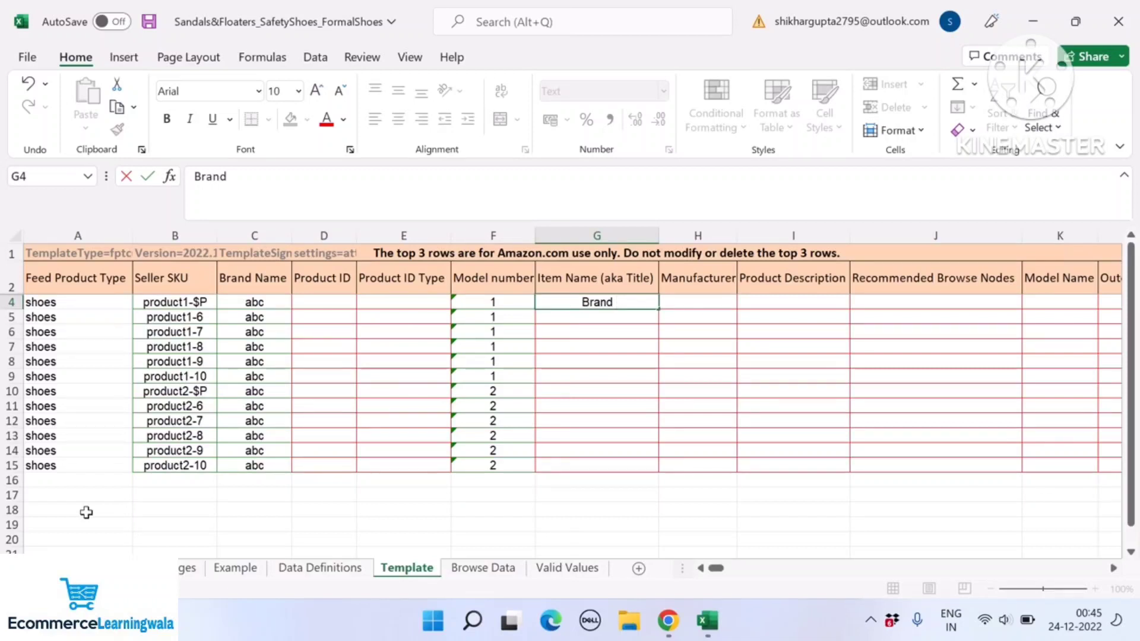
pyautogui.write('Spots')
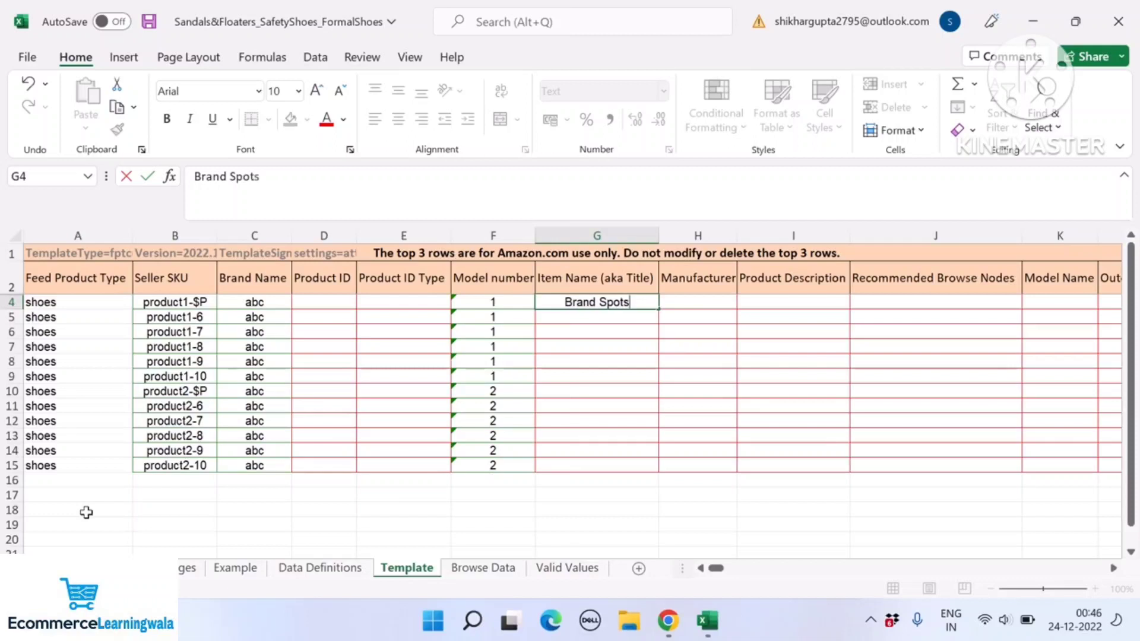
pyautogui.press('BackSpace')
pyautogui.press('BackSpace')
pyautogui.write('rts Shoe for Men')
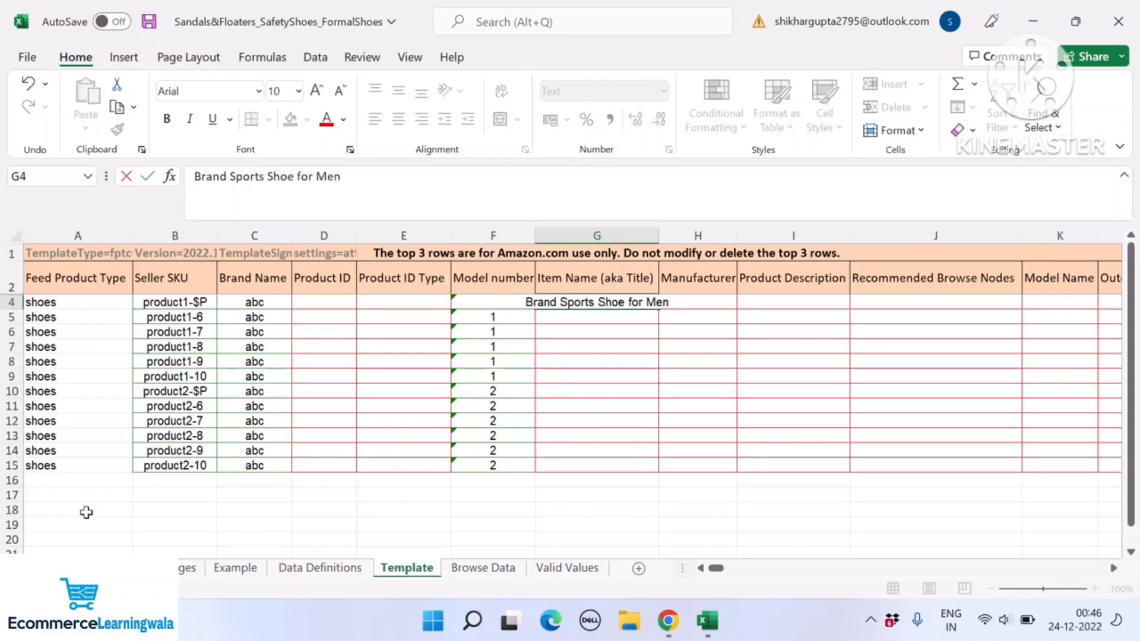
pyautogui.press('Return')
pyautogui.press('Up')
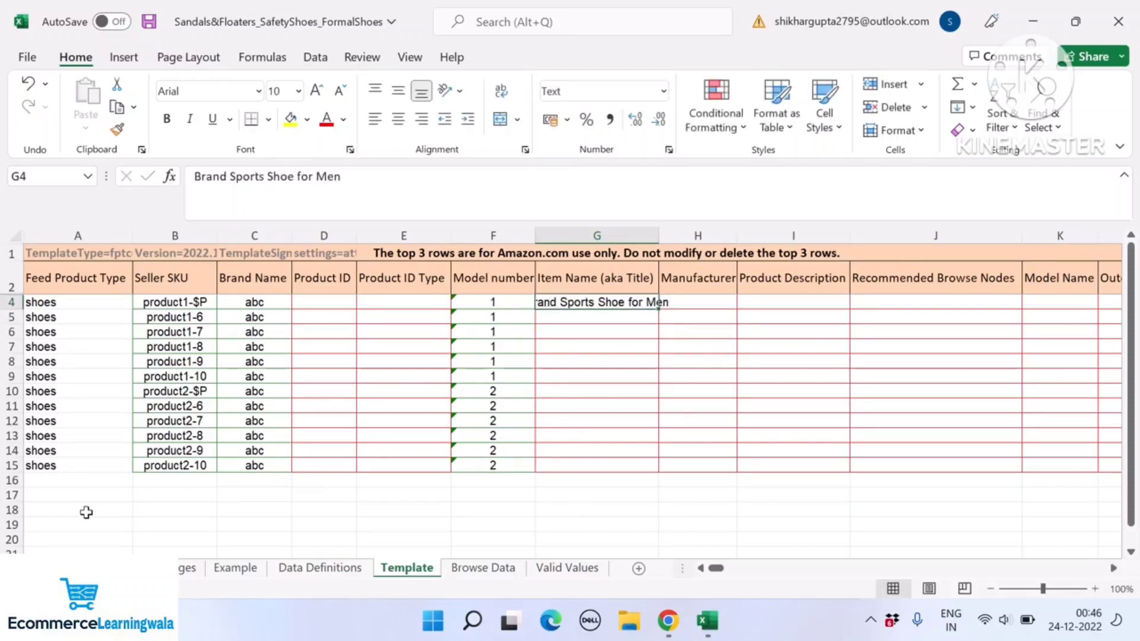
pyautogui.click(429, 195)
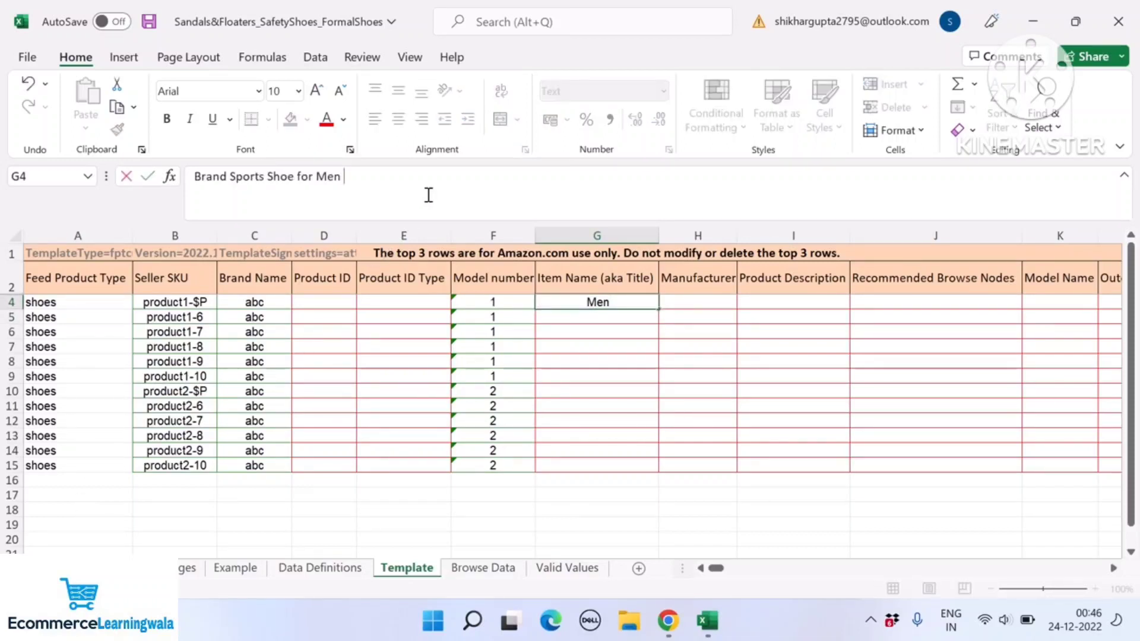
pyautogui.write('White')
pyautogui.press('Return')
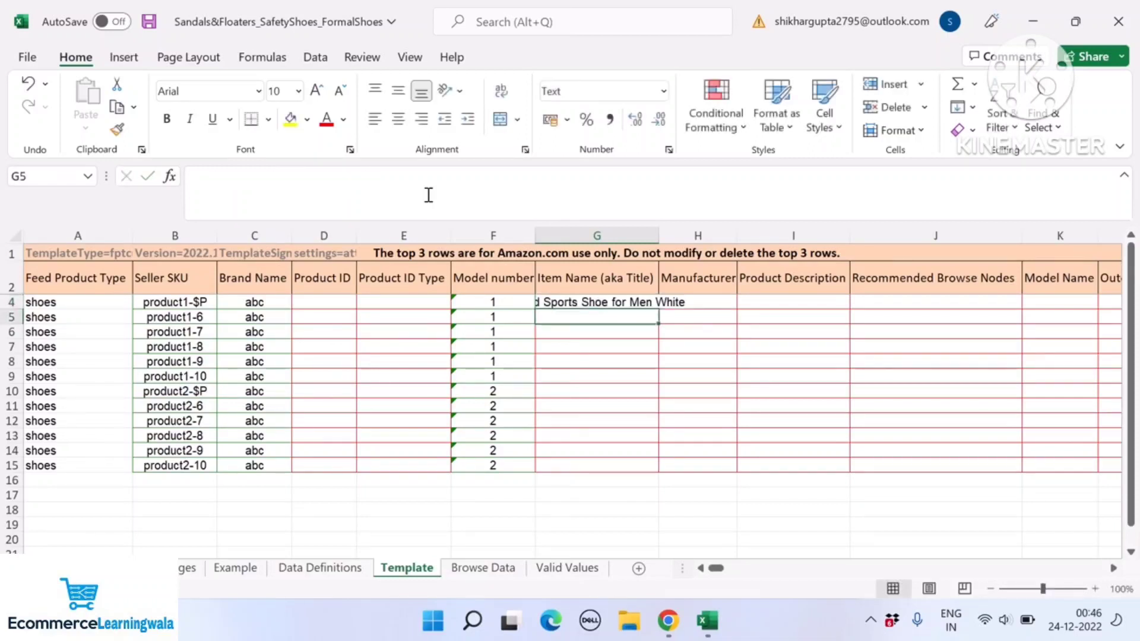
# Copy the Item Name from G4 down through G15 for all product rows
pyautogui.press('Up')
pyautogui.hotkey('ctrl', 'c')
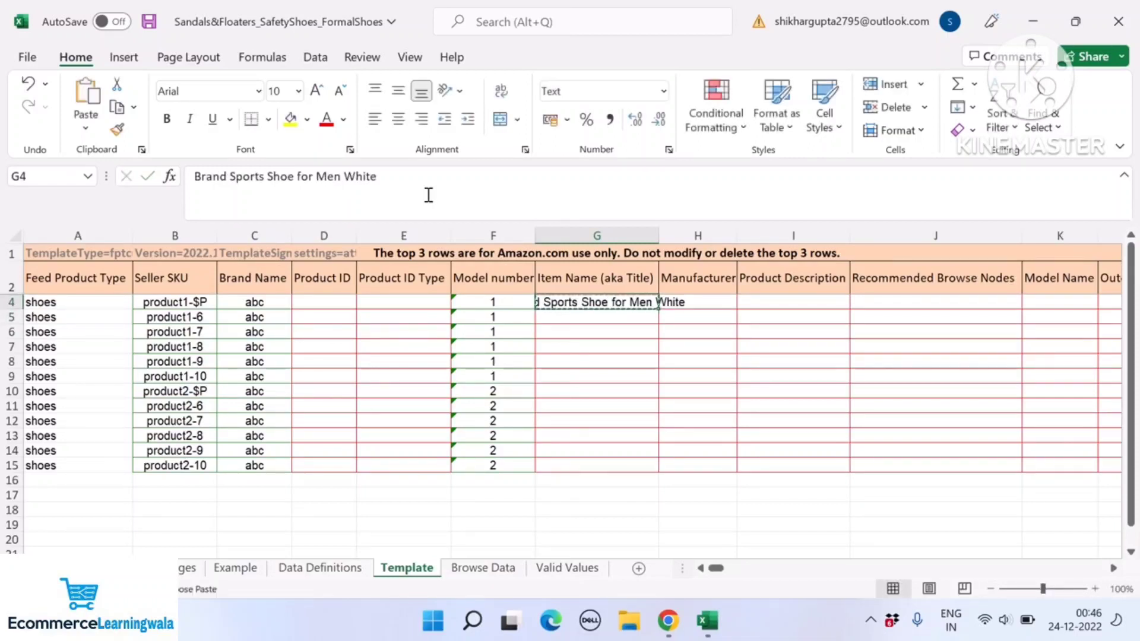
pyautogui.hotkey('shift', 'Down')
pyautogui.hotkey('shift', 'Down')
pyautogui.hotkey('shift', 'Down')
pyautogui.hotkey('shift', 'Down')
pyautogui.hotkey('shift', 'Down')
pyautogui.hotkey('shift', 'Down')
pyautogui.hotkey('shift', 'Down')
pyautogui.hotkey('shift', 'Down')
pyautogui.hotkey('shift', 'Down')
pyautogui.hotkey('shift', 'Down')
pyautogui.hotkey('shift', 'Down')
pyautogui.hotkey('ctrl', 'v')
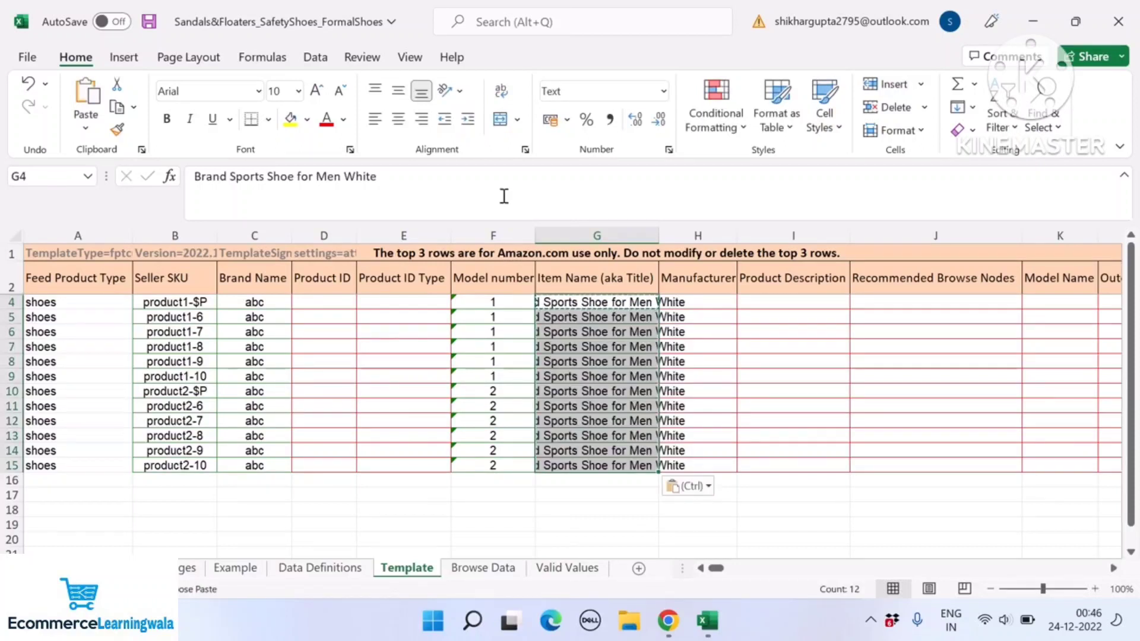
# Change the Item Name in G10 to Brand Sports Shoe for Men Black
pyautogui.doubleClick(639, 392)
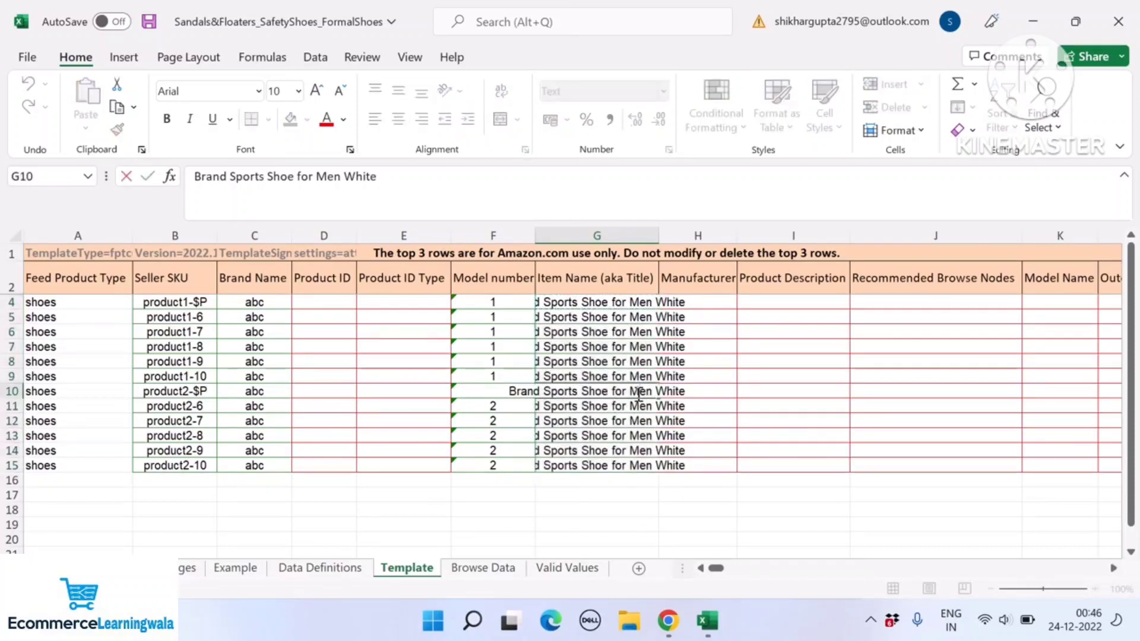
pyautogui.press('BackSpace')
pyautogui.press('BackSpace')
pyautogui.press('BackSpace')
pyautogui.press('BackSpace')
pyautogui.press('BackSpace')
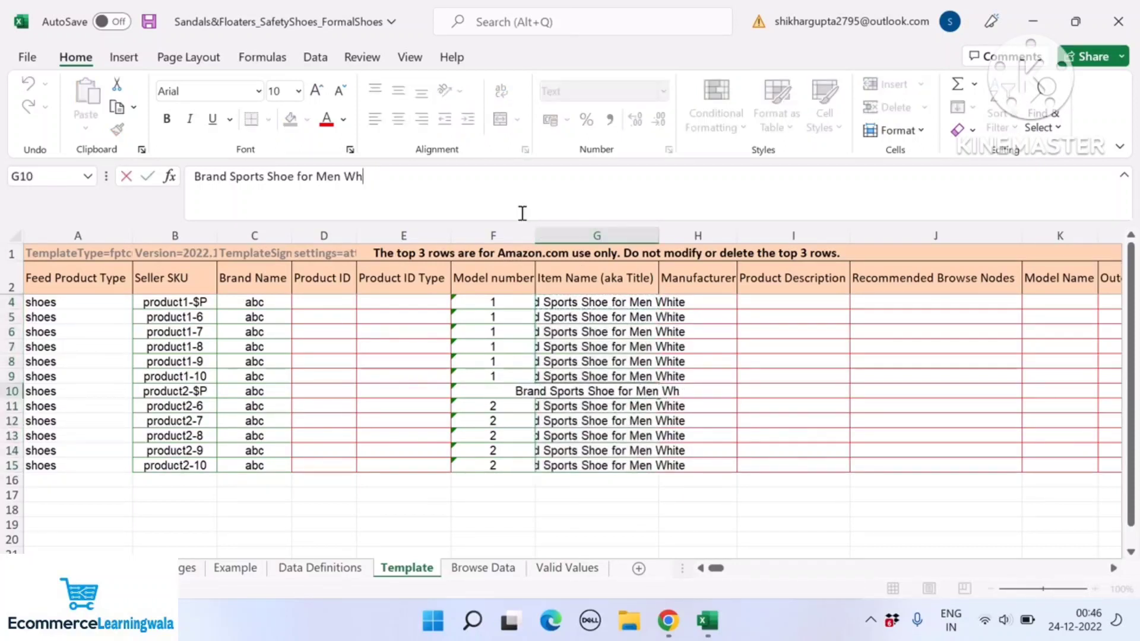
pyautogui.write('Black')
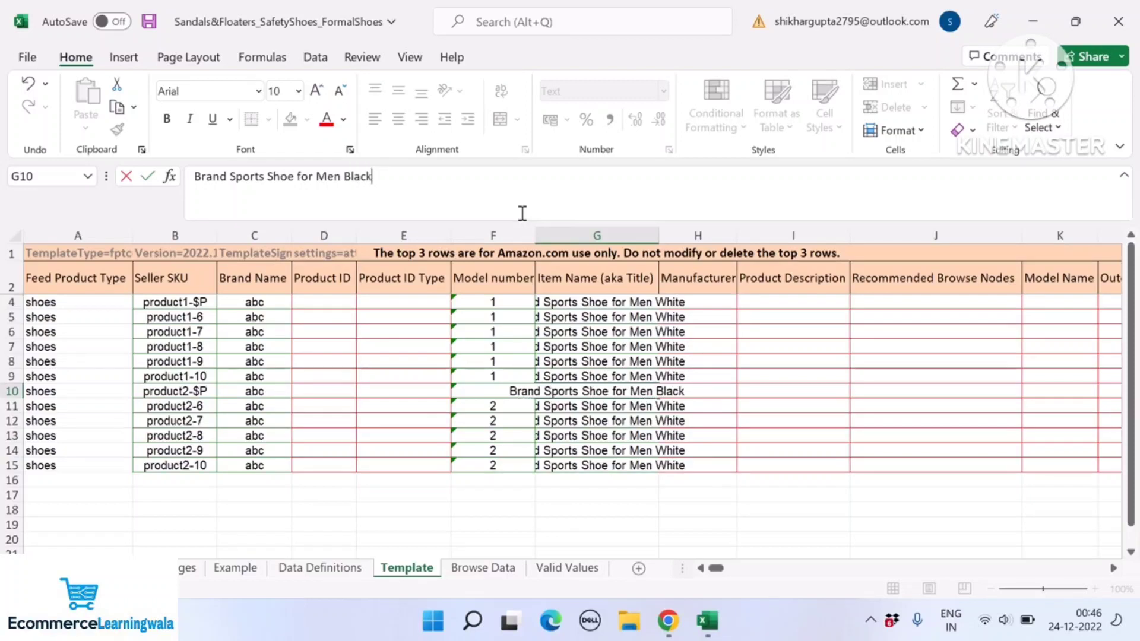
pyautogui.press('Return')
# Copy the black shoe's Item Name from G10 down to G15 for the remaining product2 rows
pyautogui.press('Up')
pyautogui.hotkey('ctrl', 'c')
pyautogui.press('Down')
pyautogui.hotkey('shift', 'Down')
pyautogui.hotkey('shift', 'Down')
pyautogui.hotkey('shift', 'Down')
pyautogui.hotkey('shift', 'Down')
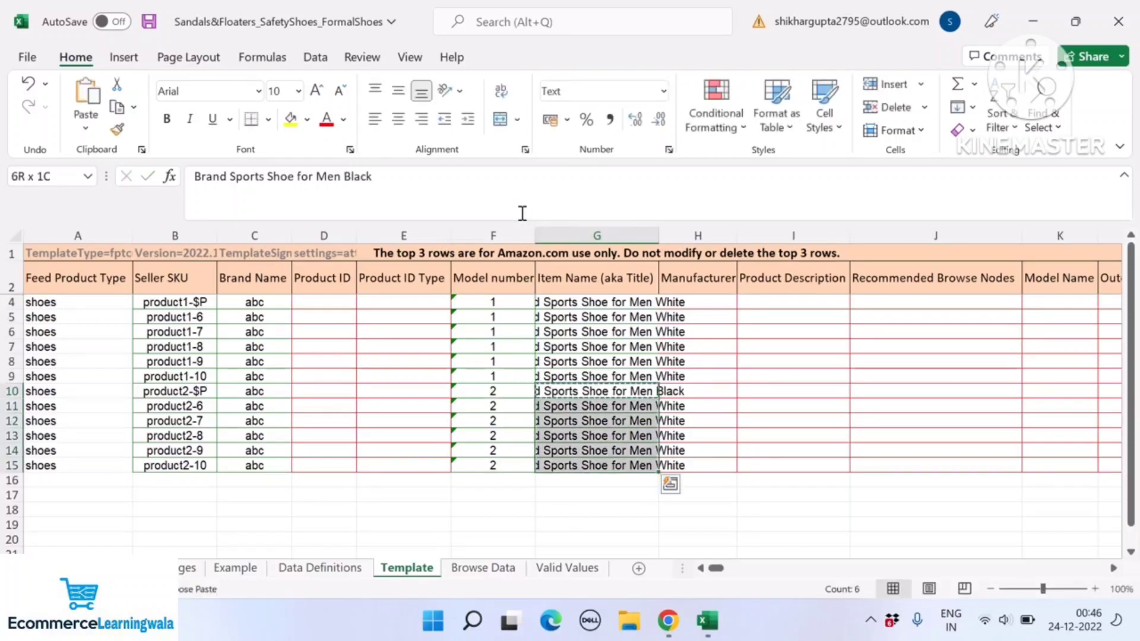
pyautogui.hotkey('ctrl', 'v')
# Enter abc as the Manufacturer in H4
pyautogui.press('Right')
pyautogui.press('Up')
pyautogui.press('Up')
pyautogui.press('Up')
pyautogui.press('Up')
pyautogui.press('Up')
pyautogui.press('Up')
pyautogui.press('Up')
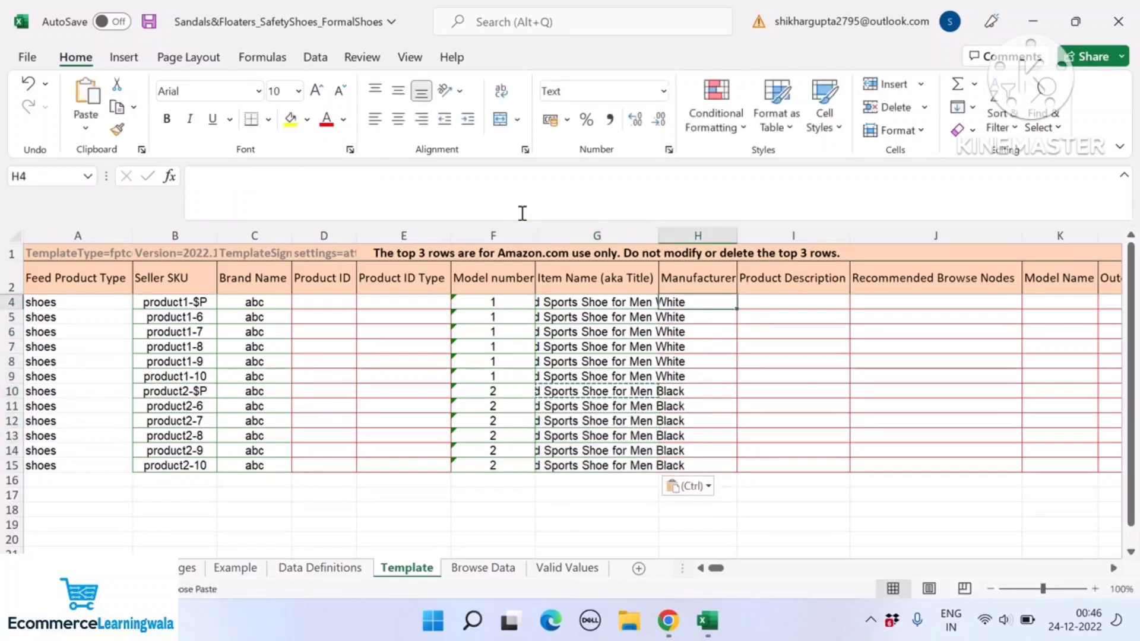
pyautogui.press('Up')
pyautogui.press('Down')
pyautogui.write('a')
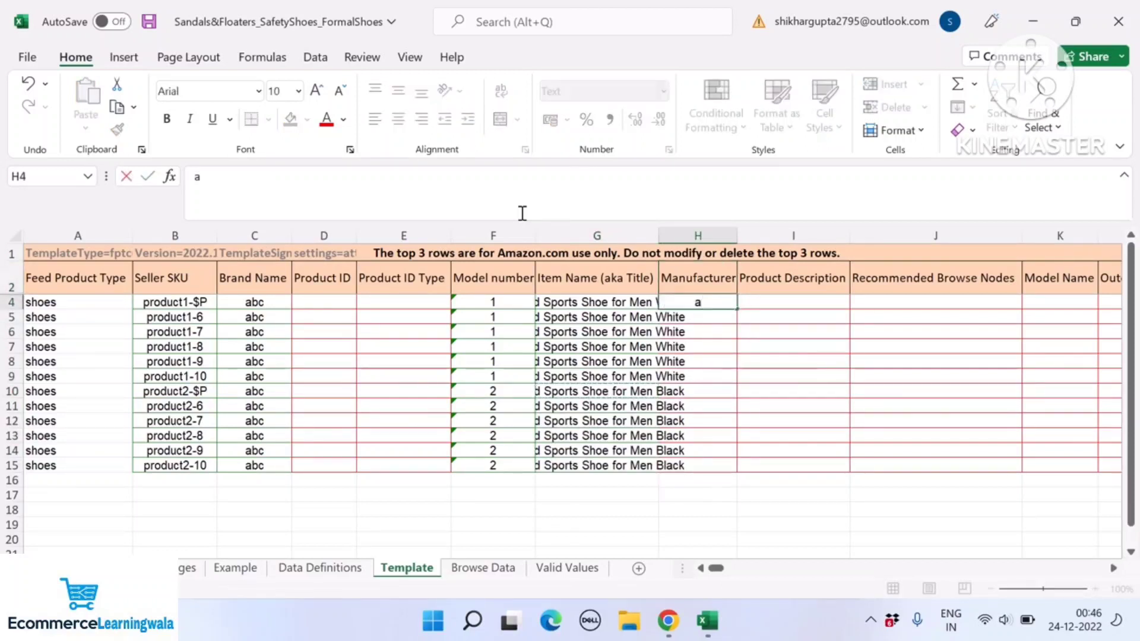
pyautogui.write('bc')
pyautogui.press('Tab')
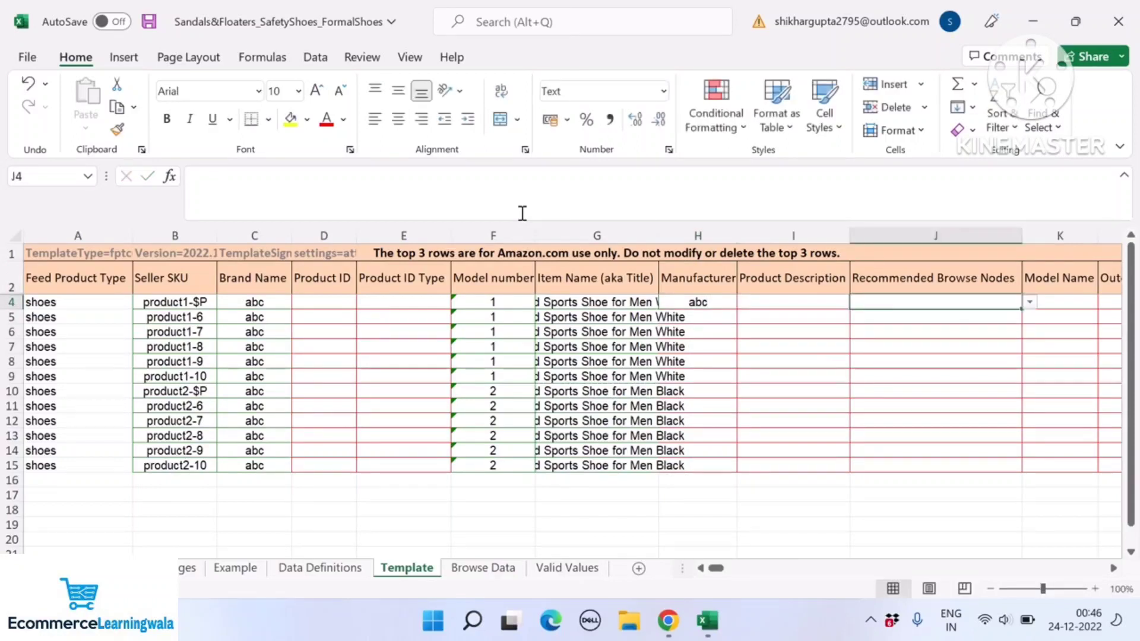
# Set the Manufacturer in H4 to the placeholder text whos the manufacturer
pyautogui.press('Left')
pyautogui.write('who')
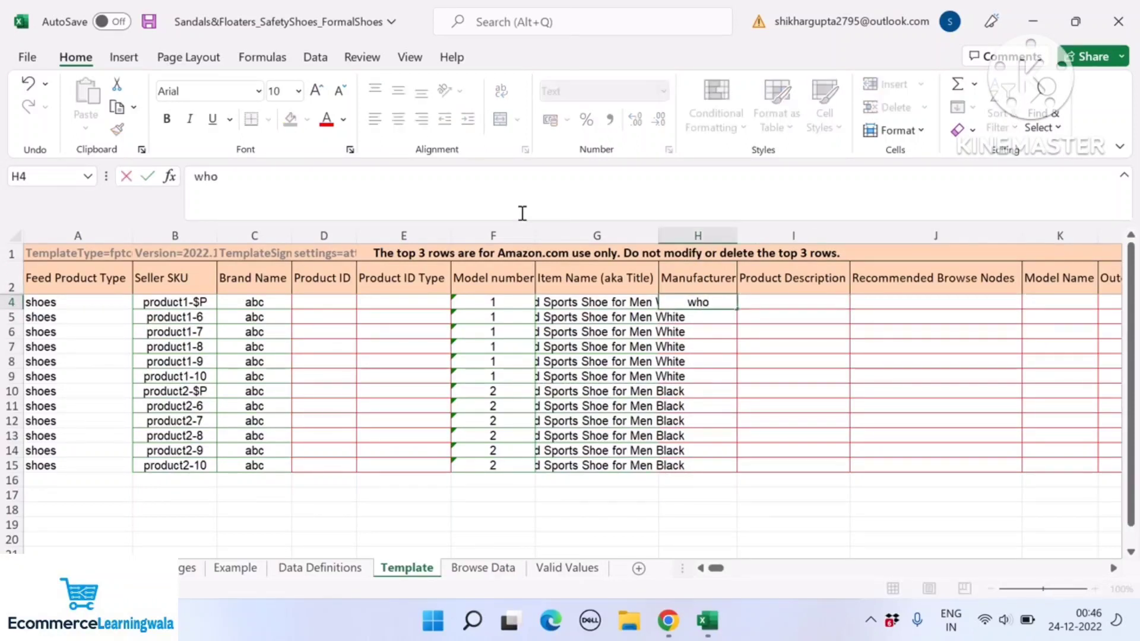
pyautogui.write('s the manufa')
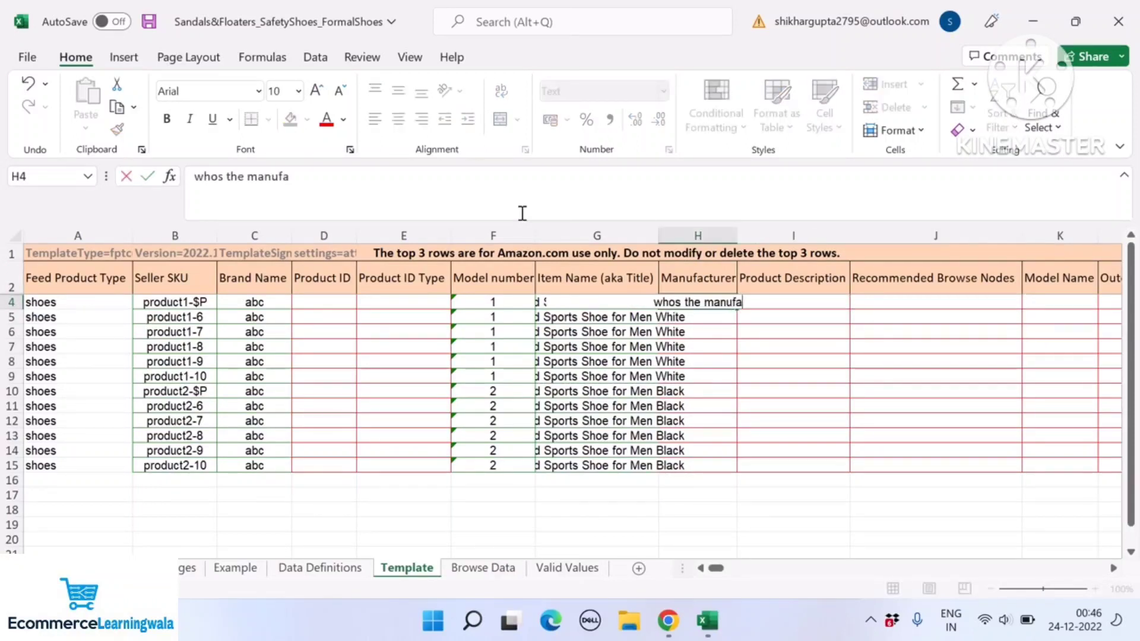
pyautogui.write('cturer')
pyautogui.press('Tab')
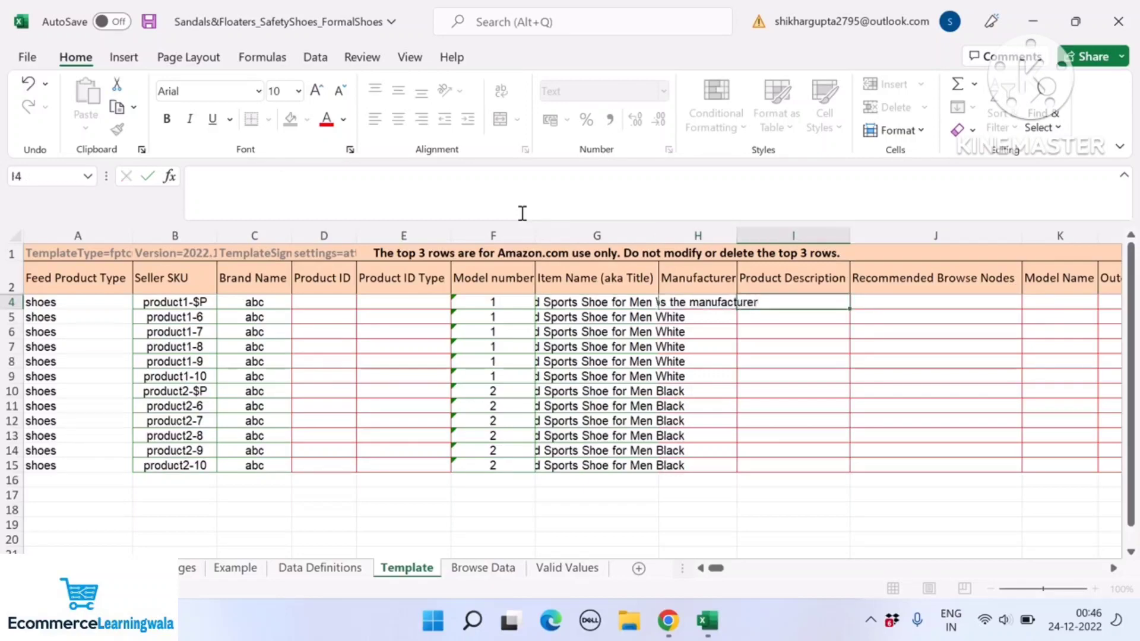
# Enter about the product as the Product Description in I4
pyautogui.press('Right')
pyautogui.press('Right')
pyautogui.press('Right')
pyautogui.press('Right')
pyautogui.press('Left')
pyautogui.press('Left')
pyautogui.press('Left')
pyautogui.press('Left')
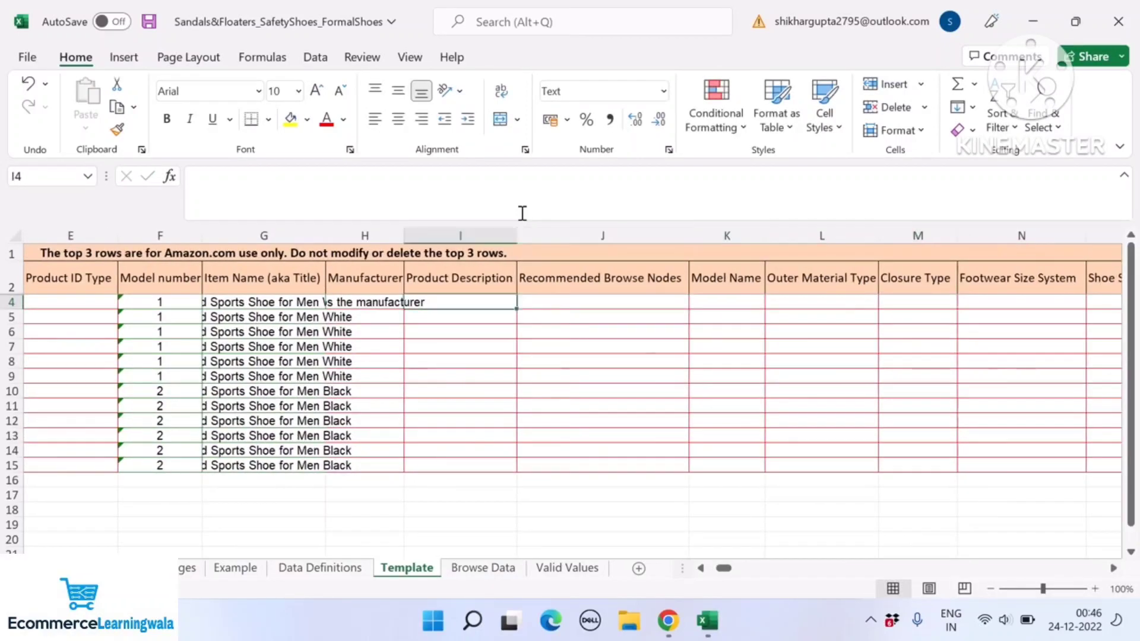
pyautogui.write('about t')
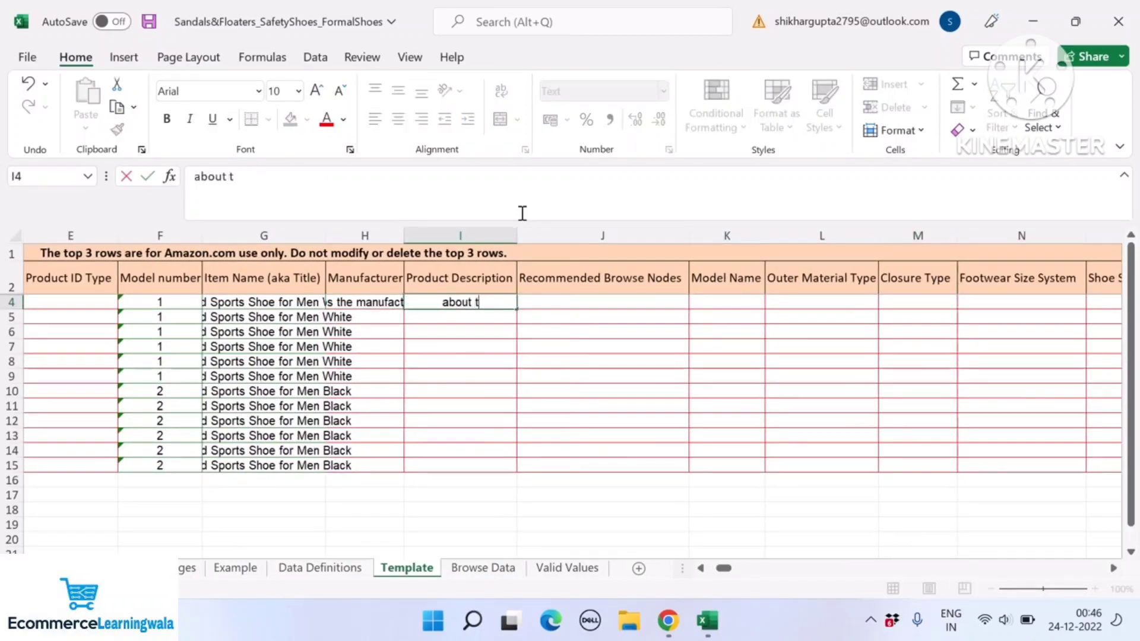
pyautogui.write('he product')
pyautogui.press('Return')
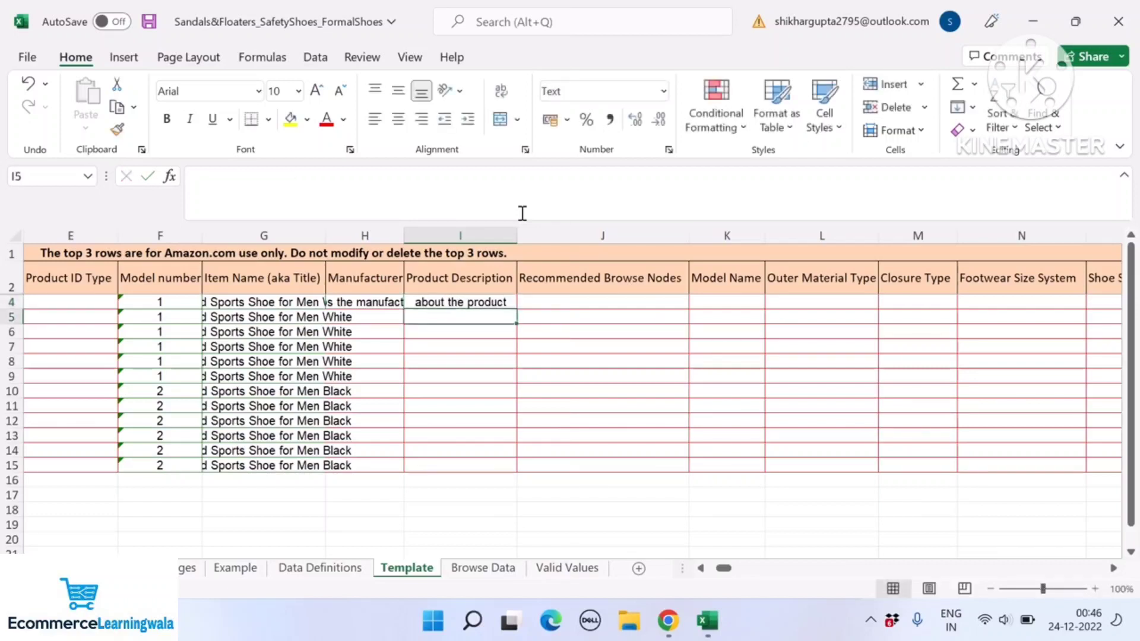
pyautogui.press('Up')
pyautogui.press('Right')
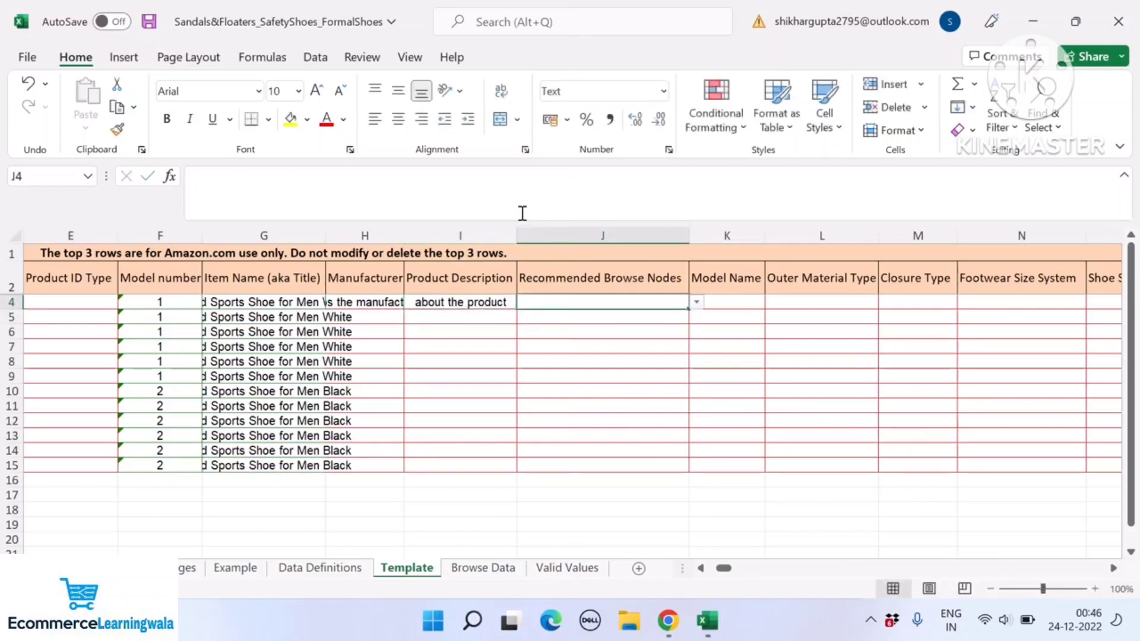
pyautogui.click(692, 302)
pyautogui.click(629, 329)
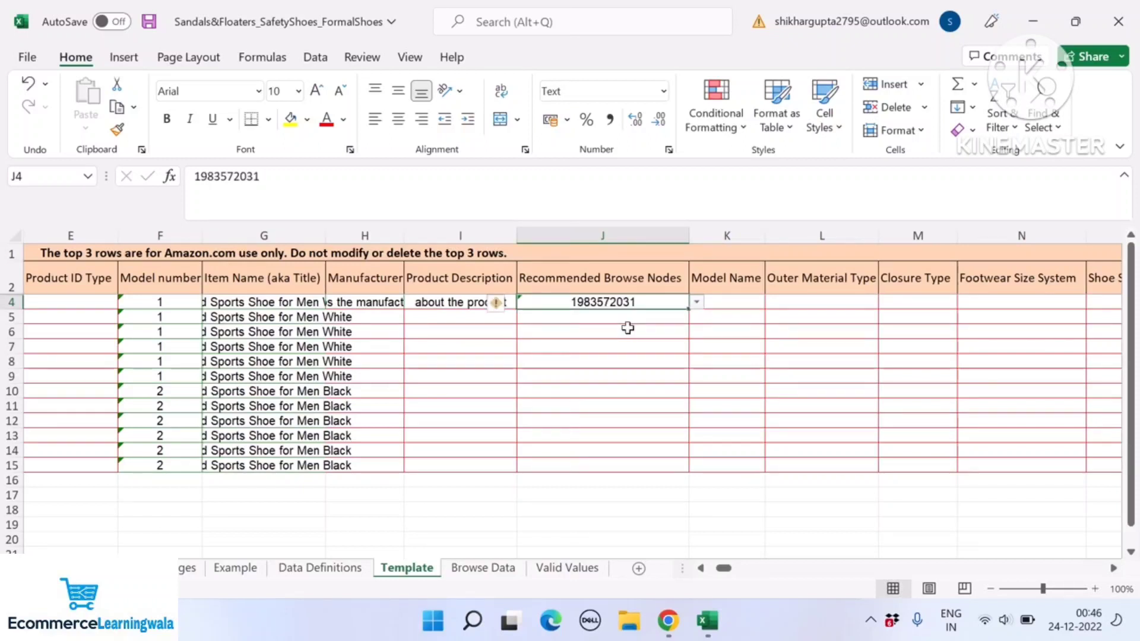
# Copy the item names in G4:G15 into the Model Name column, K4:K15
pyautogui.press('Tab')
pyautogui.press('Left')
pyautogui.press('Tab')
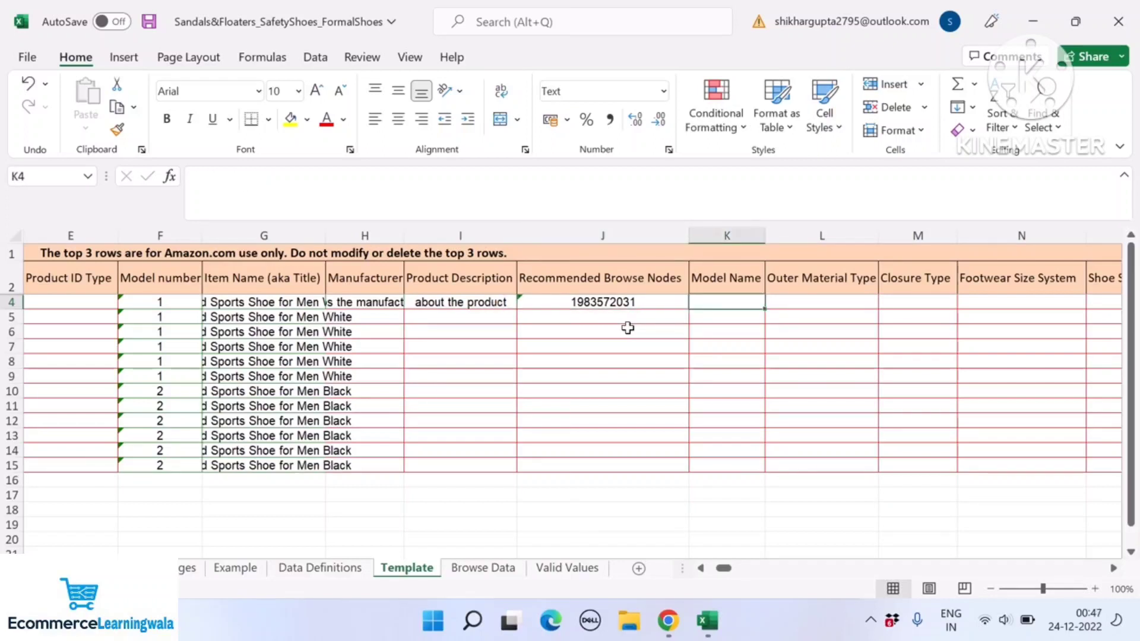
pyautogui.press('Left')
pyautogui.press('Left')
pyautogui.press('Left')
pyautogui.press('Left')
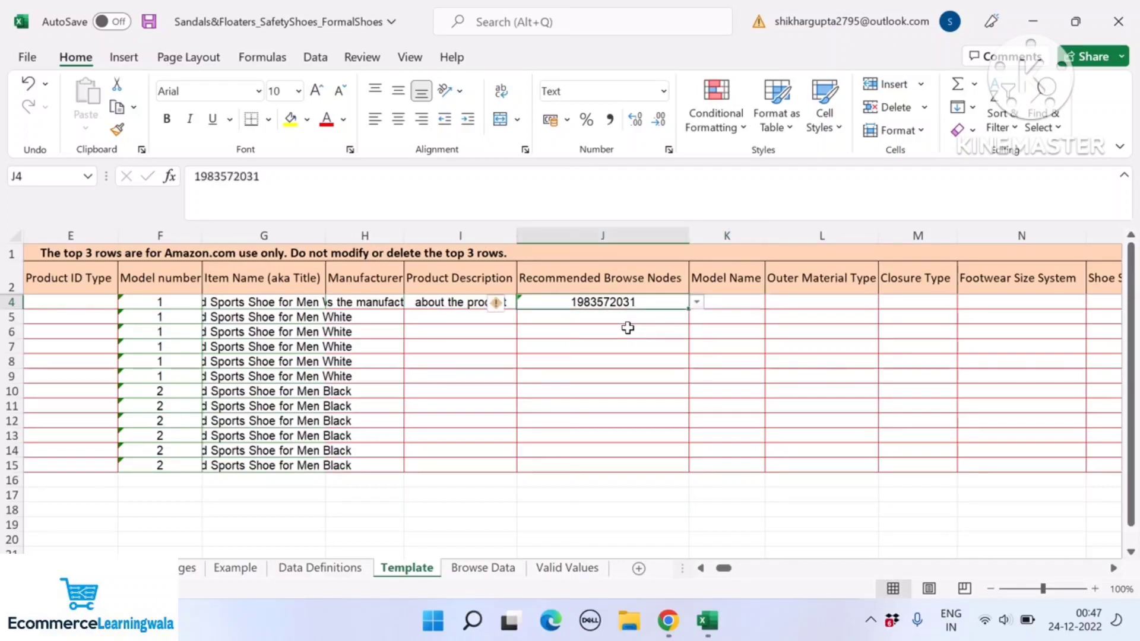
pyautogui.hotkey('ctrl', 'shift', 'Down')
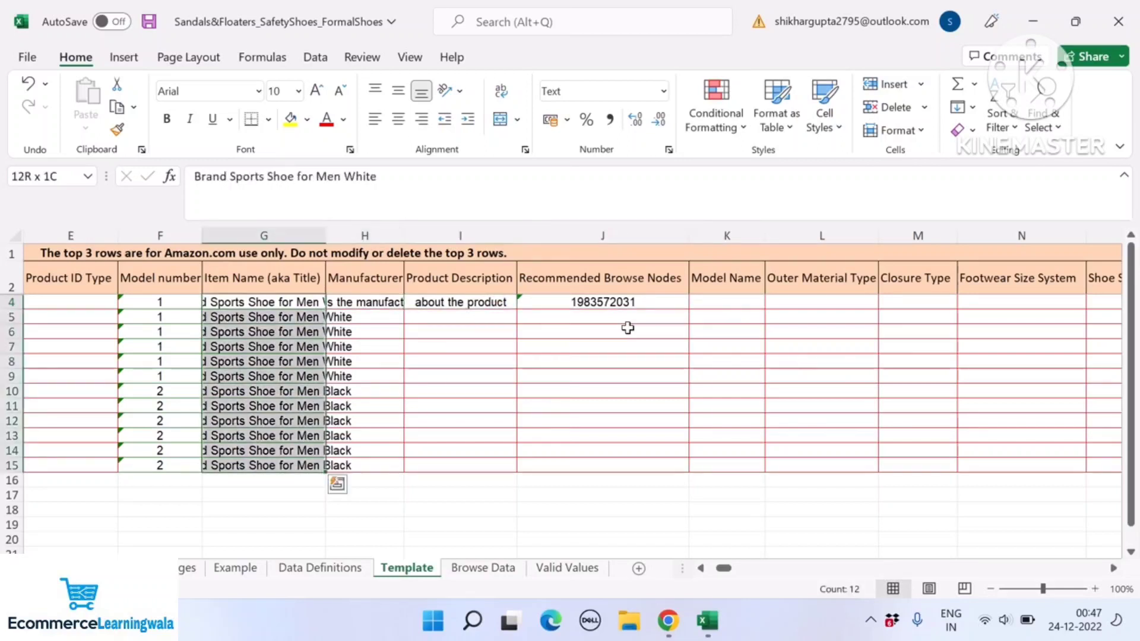
pyautogui.hotkey('ctrl', 'c')
pyautogui.press('Right')
pyautogui.press('Right')
pyautogui.press('Right')
pyautogui.press('Right')
pyautogui.hotkey('ctrl', 'v')
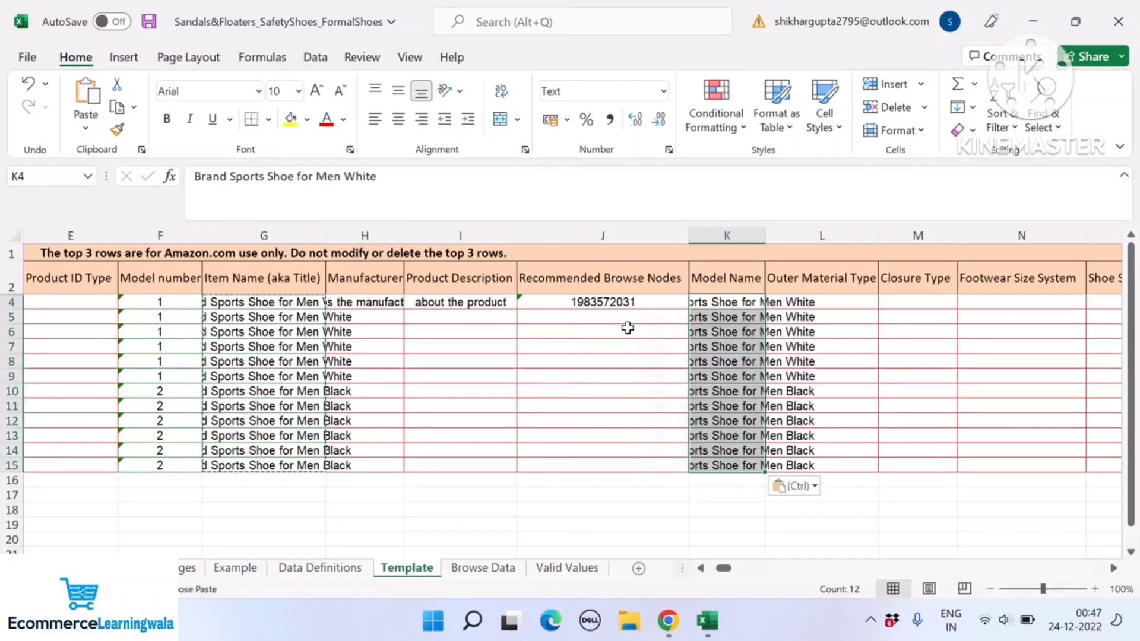
# Enter fill as a placeholder for the Outer Material Type in L4
pyautogui.press('Right')
pyautogui.press('Right')
pyautogui.press('Right')
pyautogui.press('Right')
pyautogui.press('Right')
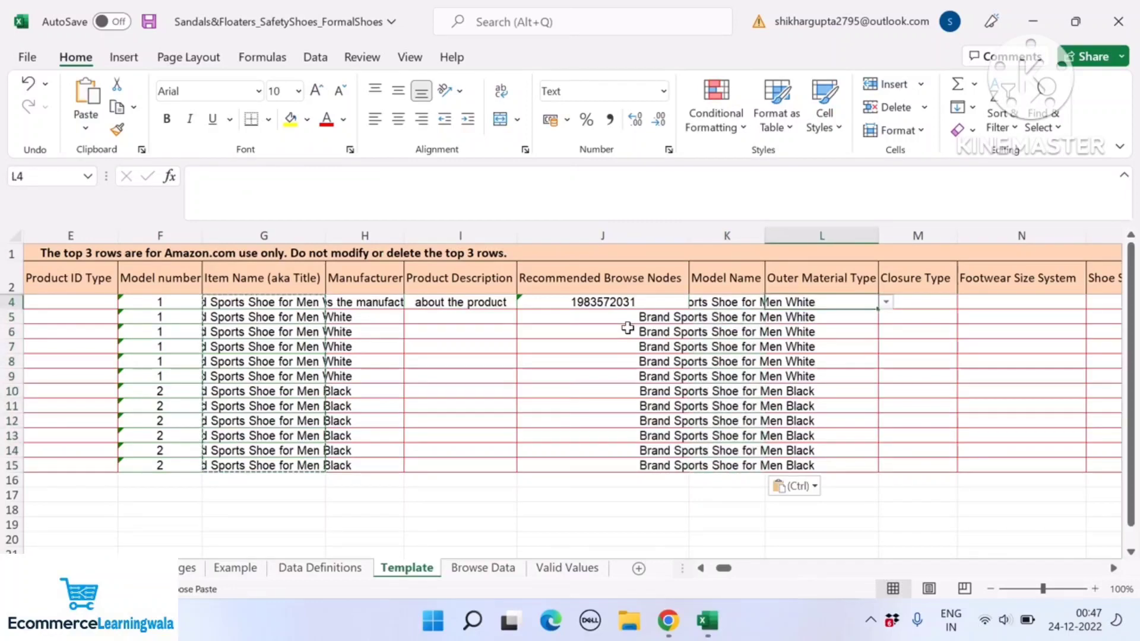
pyautogui.press('Left')
pyautogui.press('Left')
pyautogui.press('Left')
pyautogui.press('Left')
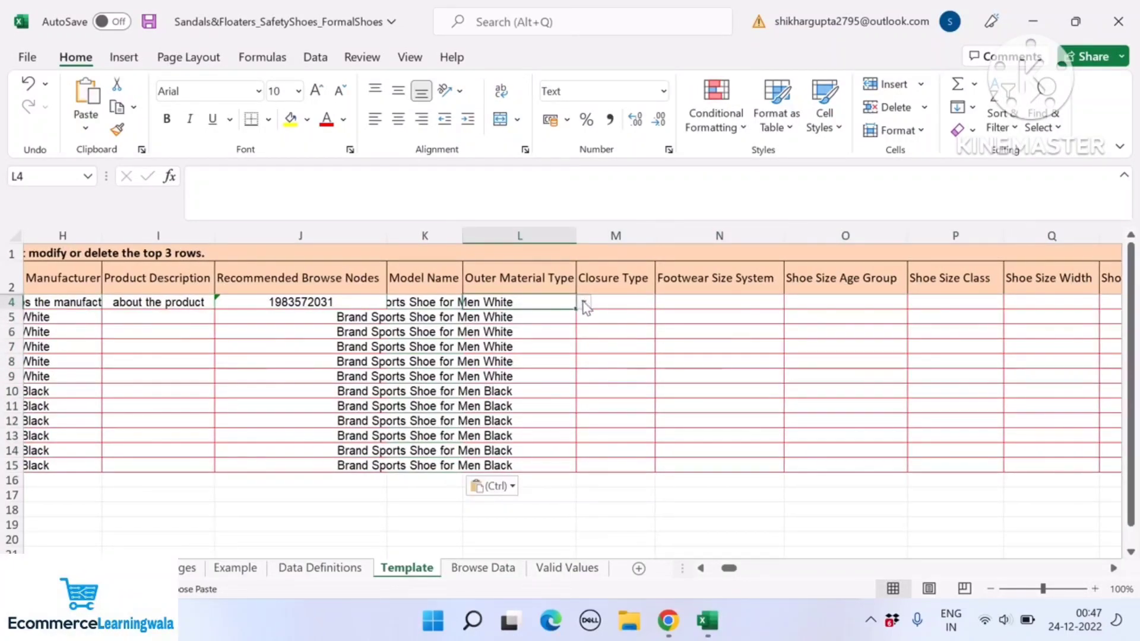
pyautogui.write('fi')
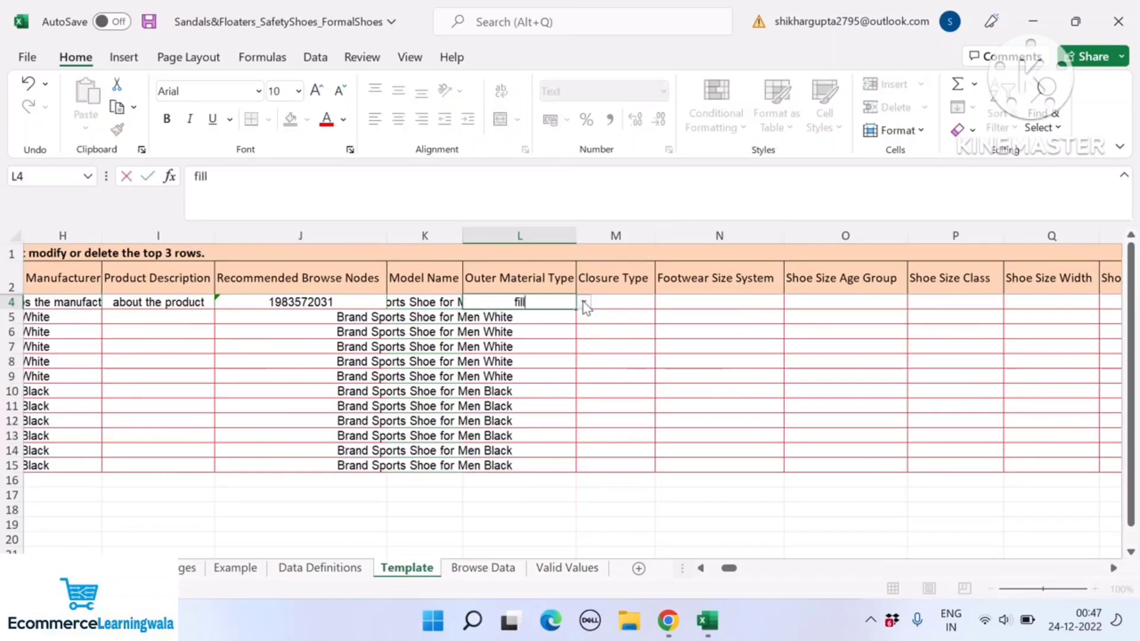
pyautogui.write('ll')
pyautogui.hotkey('ctrl', 'Return')
# Copy the fill placeholder from L4 into Closure Type, Footwear Size System and Shoe Size Age Group in M4:O4
pyautogui.hotkey('ctrl', 'c')
pyautogui.click(582, 301)
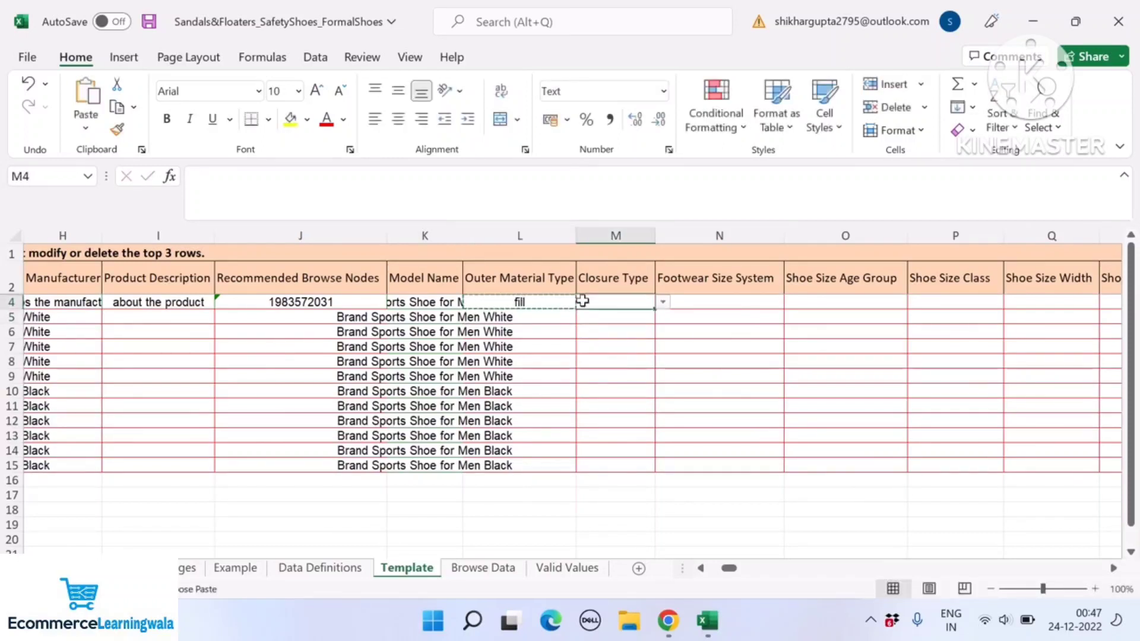
pyautogui.hotkey('ctrl', 'v')
pyautogui.press('Right')
pyautogui.hotkey('ctrl', 'v')
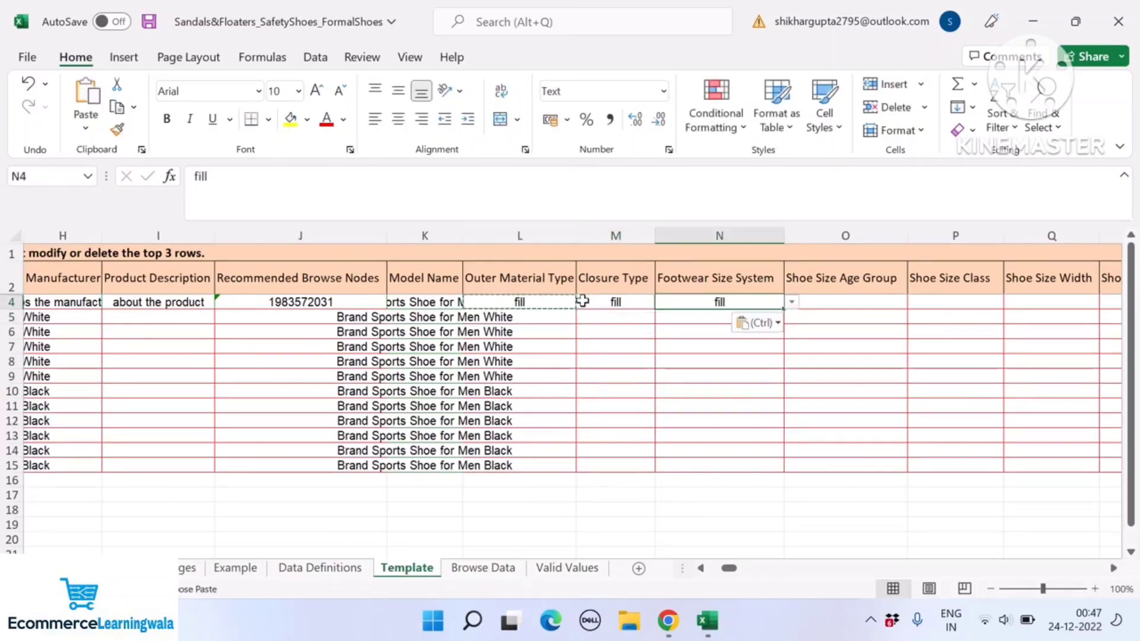
pyautogui.press('Right')
pyautogui.hotkey('ctrl', 'v')
# Paste the fill placeholder into Shoe Size Class and Shoe Size Width in P4 and Q4
pyautogui.press('Right')
pyautogui.press('Right')
pyautogui.press('Right')
pyautogui.press('Right')
pyautogui.press('Right')
pyautogui.press('Right')
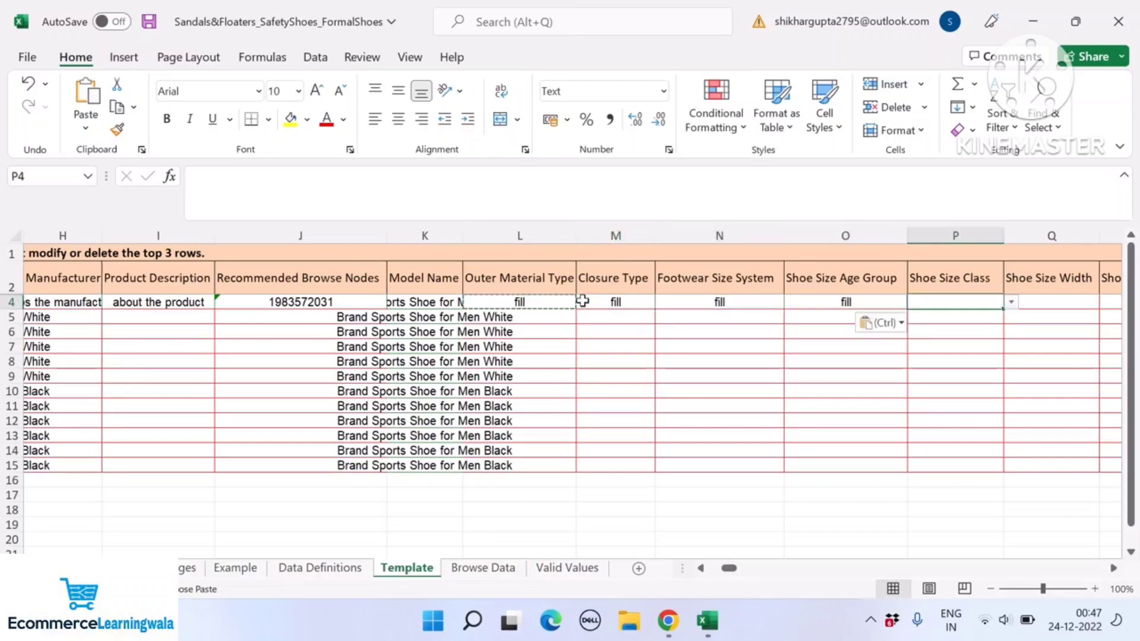
pyautogui.press('Right')
pyautogui.press('Left')
pyautogui.press('Left')
pyautogui.press('Left')
pyautogui.press('Left')
pyautogui.press('Left')
pyautogui.press('Left')
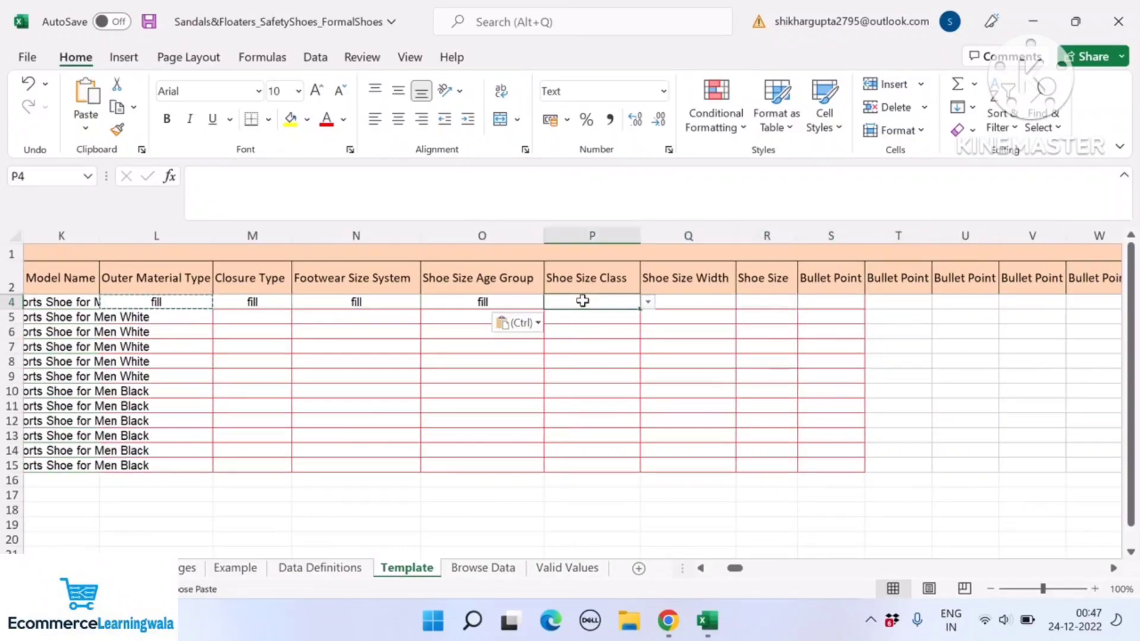
pyautogui.hotkey('ctrl', 'v')
pyautogui.press('Right')
pyautogui.hotkey('ctrl', 'v')
pyautogui.press('Right')
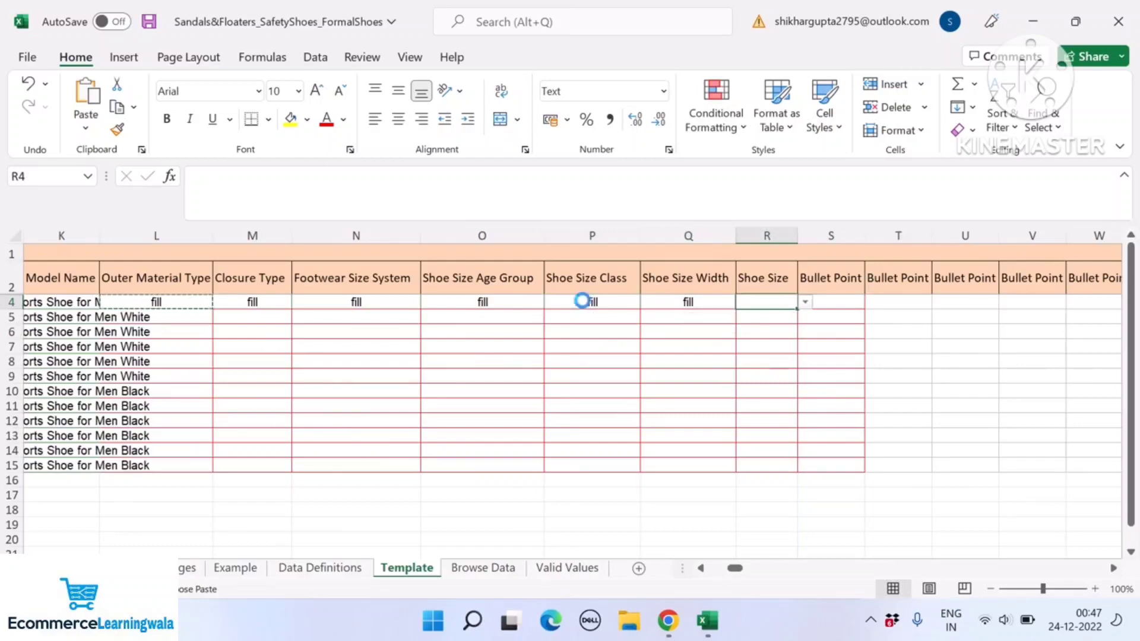
# Paste the fill placeholder into the Shoe Size column in R4 and dismiss the paste options
pyautogui.hotkey('ctrl', 'v')
pyautogui.press('Right')
pyautogui.press('ctrl')
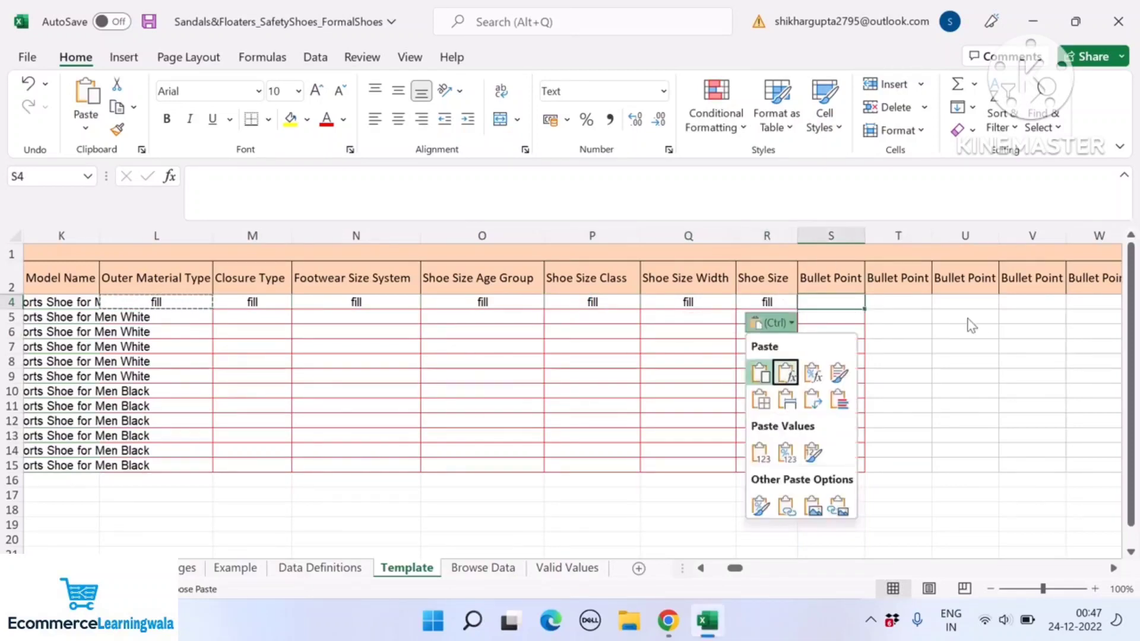
pyautogui.press('Escape')
# Switch to Chrome and examine the product bullet points on the SANSIRO T-shirt listing
pyautogui.click(668, 621)
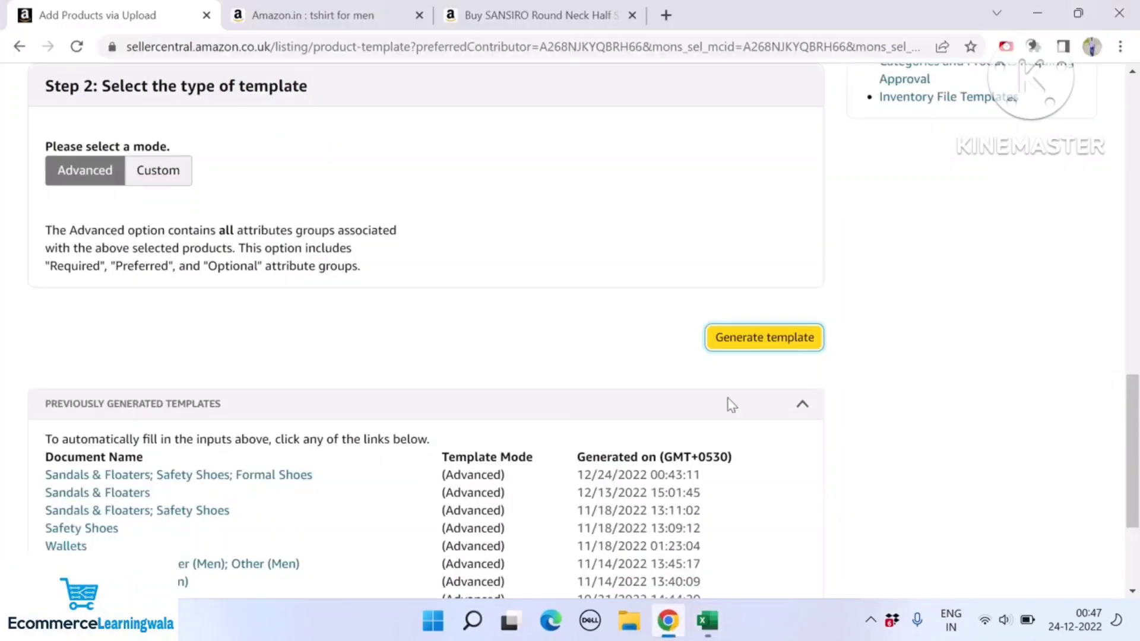
pyautogui.scroll(10, 727, 402)
pyautogui.click(597, 1)
pyautogui.scroll(4, 724, 317)
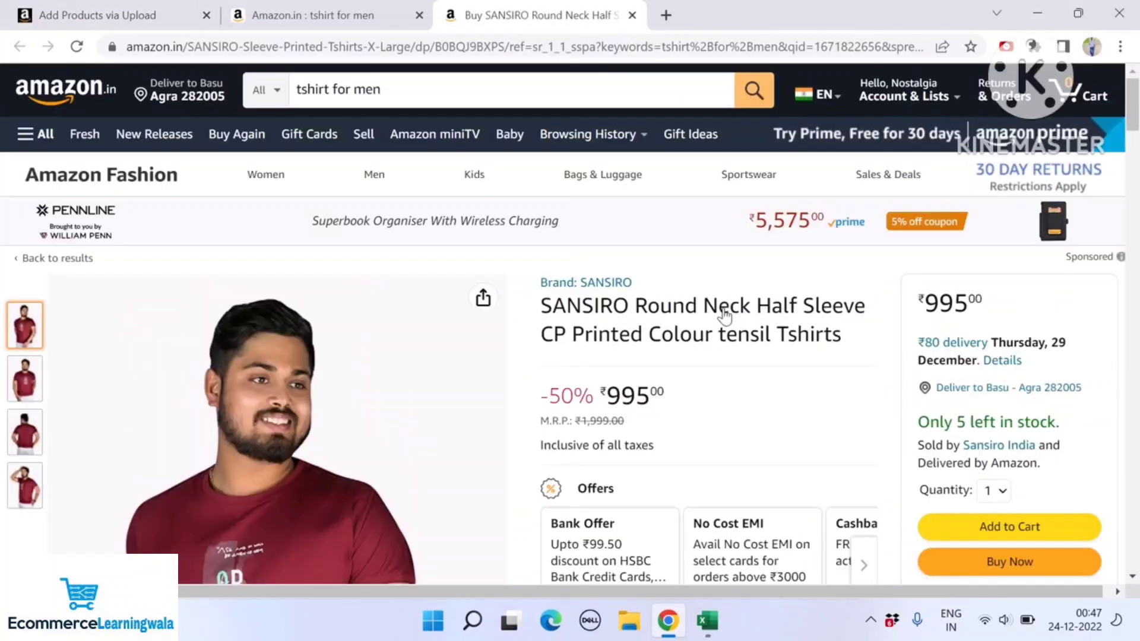
pyautogui.scroll(-12, 725, 315)
pyautogui.scroll(1, 727, 315)
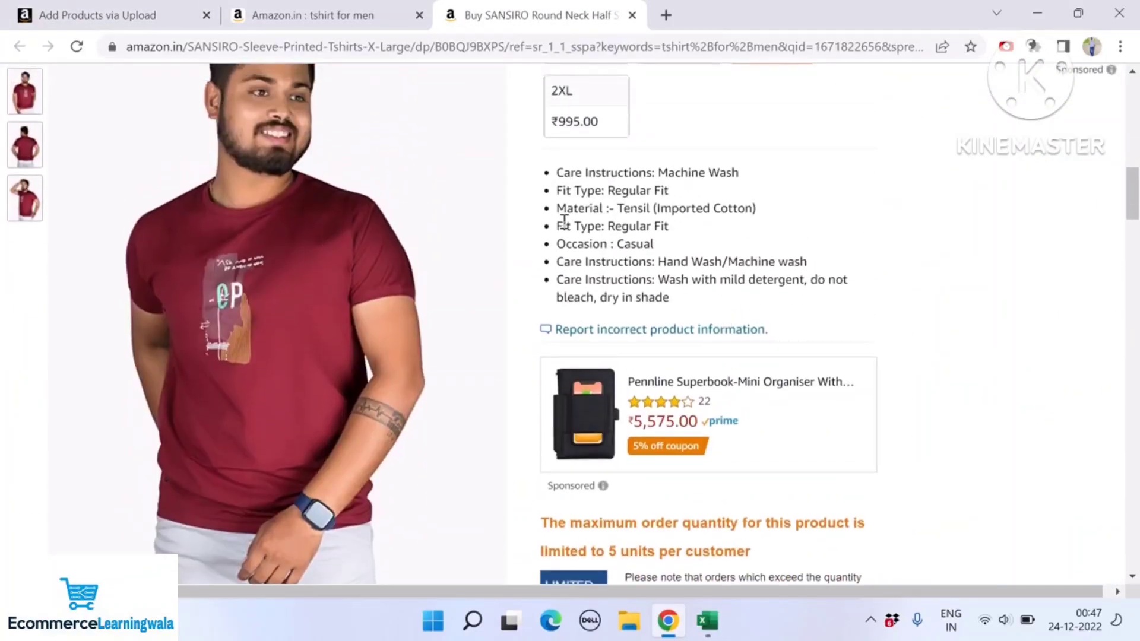
pyautogui.moveTo(559, 210); pyautogui.dragTo(734, 300)
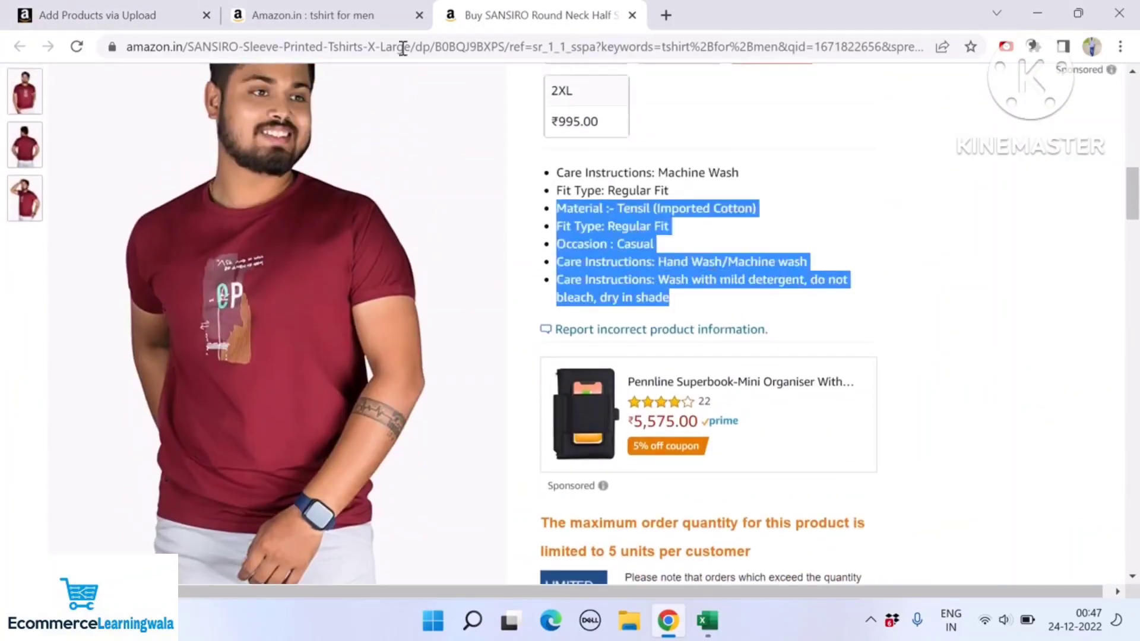
# Search Amazon.in for sports shoes for men from the T-shirt results page
pyautogui.click(360, 17)
pyautogui.scroll(10, 415, 107)
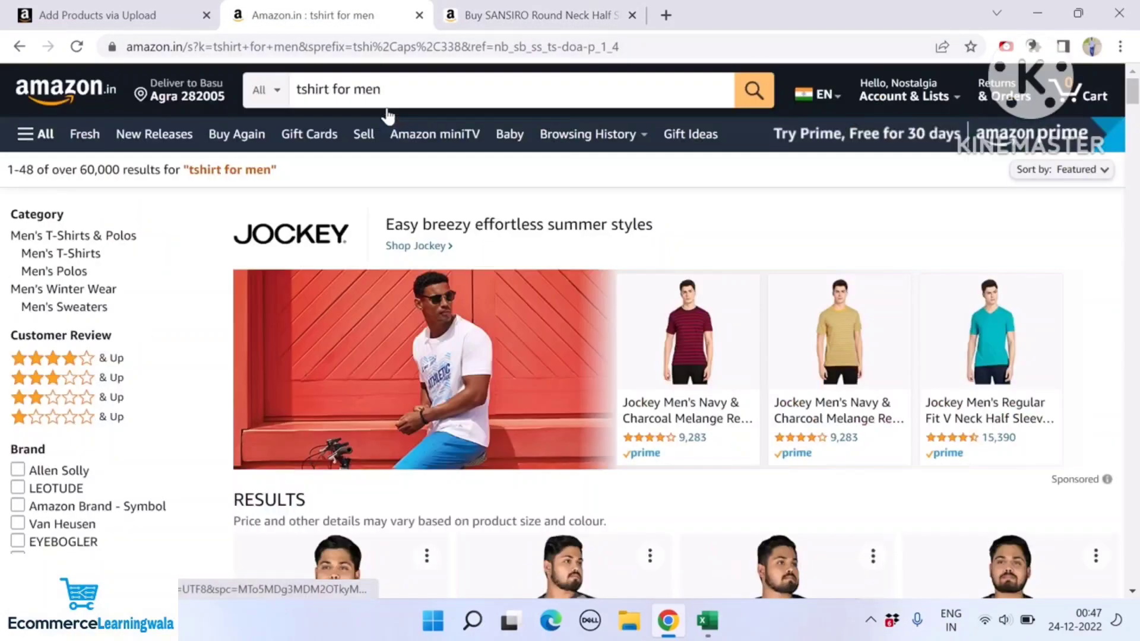
pyautogui.click(457, 100)
pyautogui.write('spo')
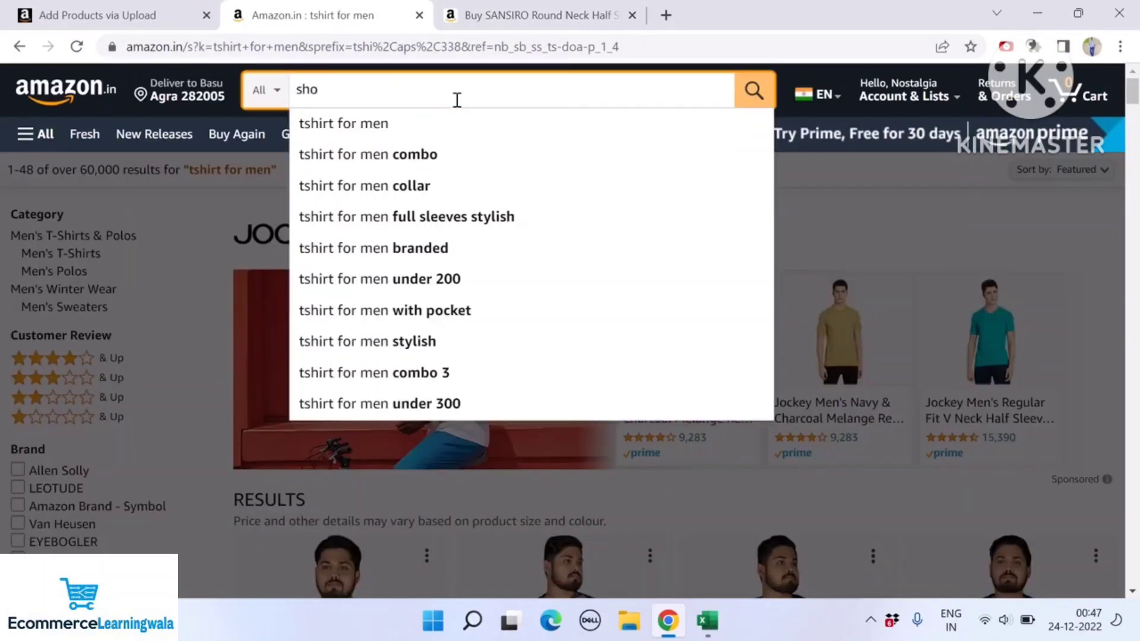
pyautogui.write('r')
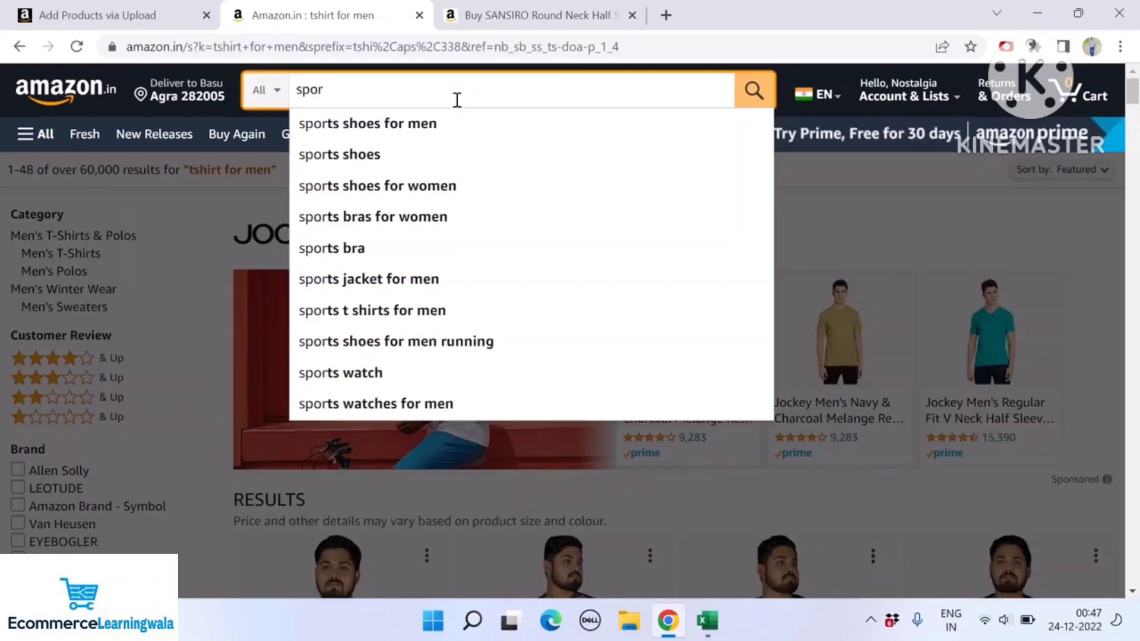
pyautogui.press('Down')
pyautogui.press('Return')
# Open the Bourge Men Loire-Z126 running shoes listing from the results and expand its full list of bullet points
pyautogui.scroll(-6, 537, 369)
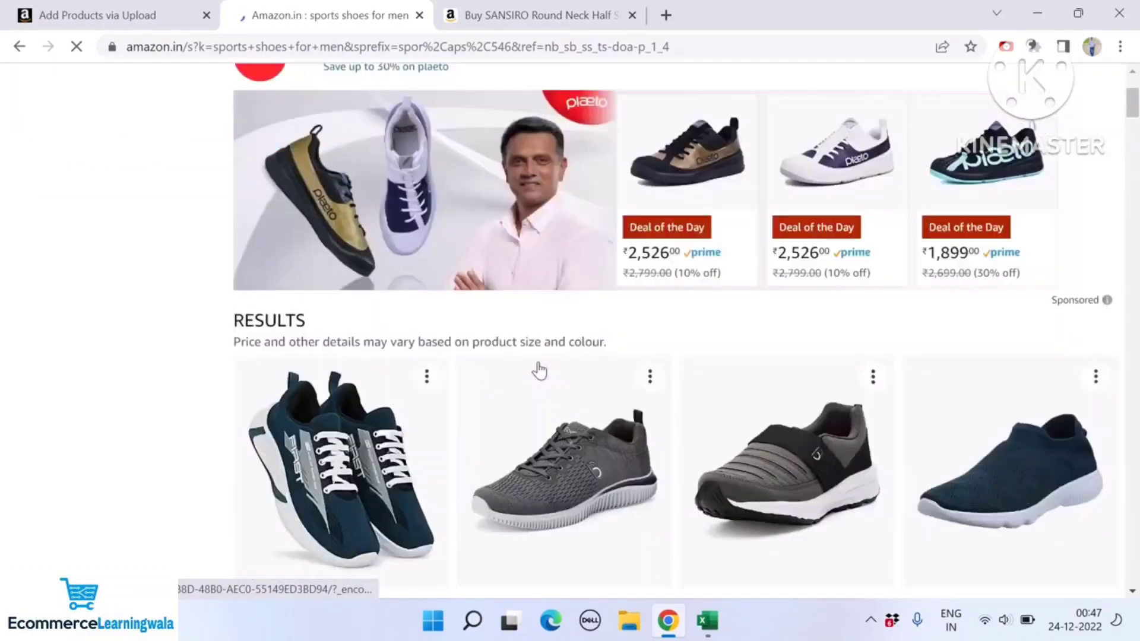
pyautogui.scroll(-5, 460, 386)
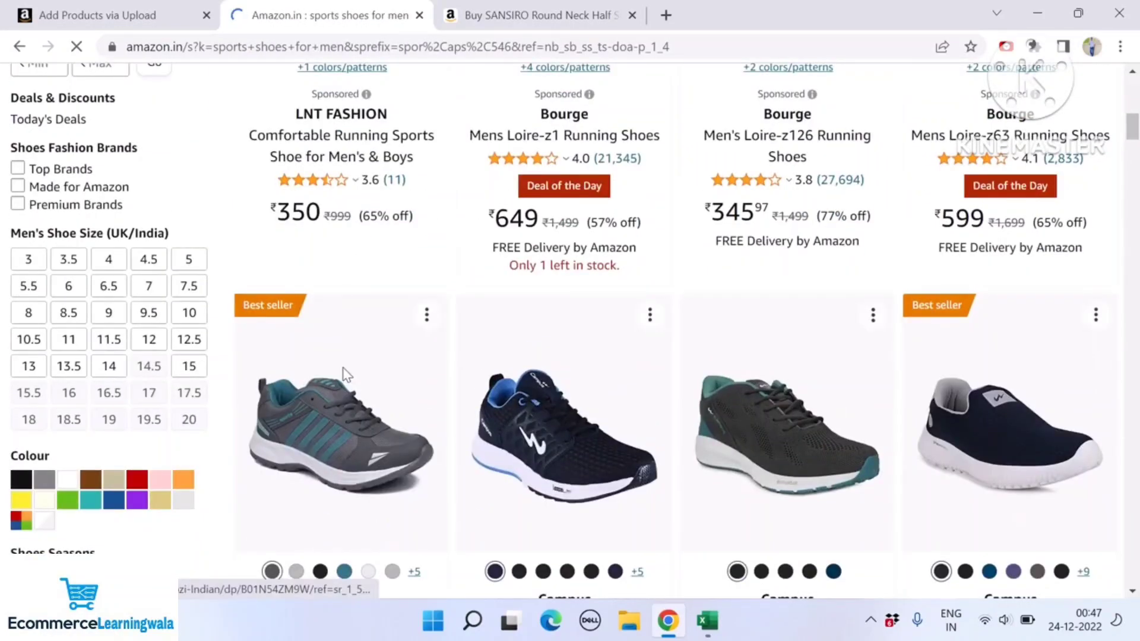
pyautogui.scroll(3, 416, 344)
pyautogui.click(799, 172)
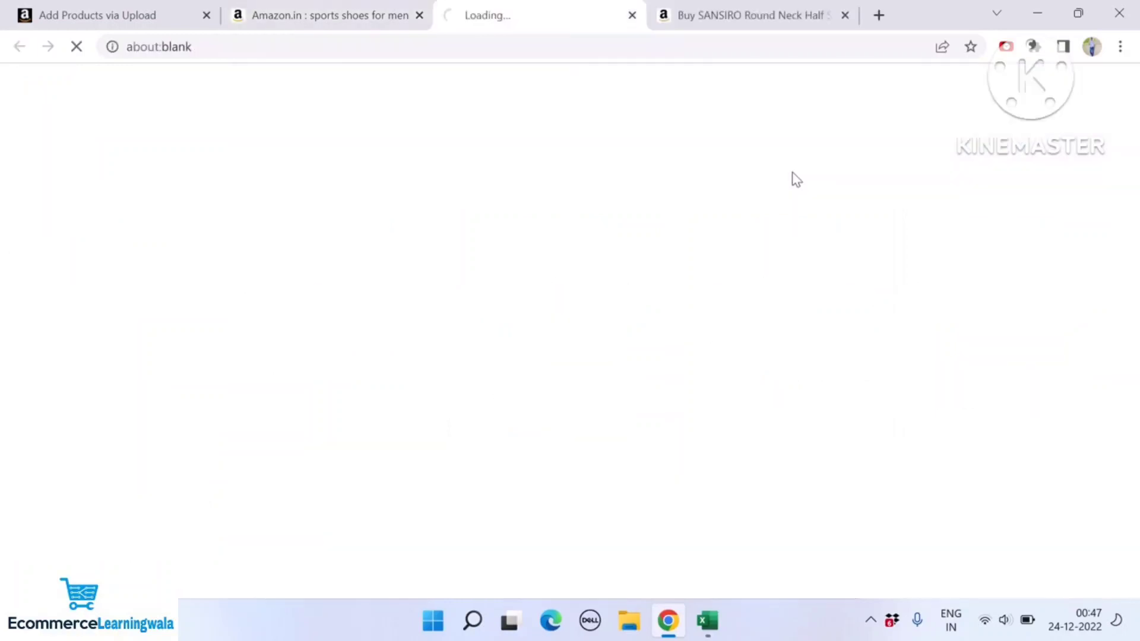
pyautogui.scroll(-10, 849, 469)
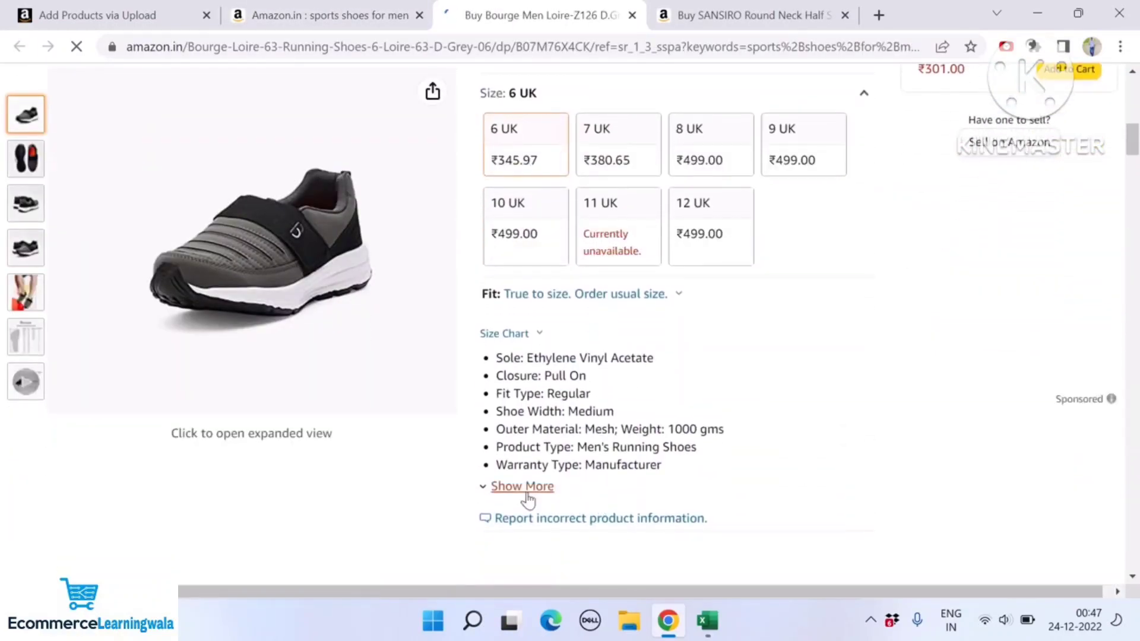
pyautogui.click(522, 486)
pyautogui.scroll(-3, 545, 320)
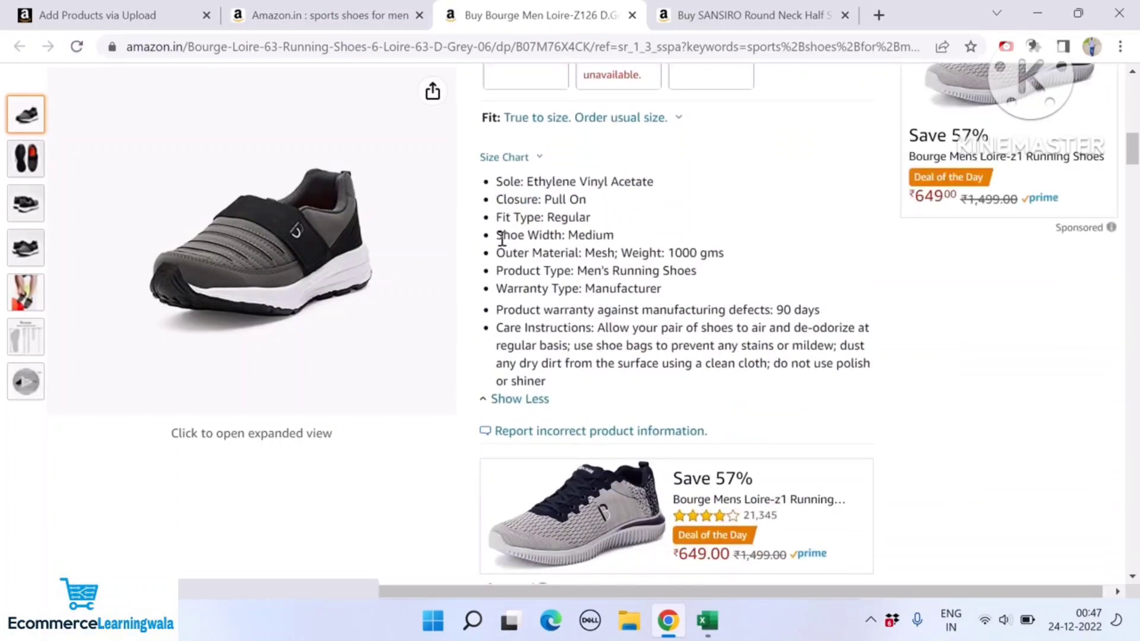
# Copy Fit Type: Regular from the Bourge listing into the first Bullet Point column of the Excel template, S4
pyautogui.moveTo(496, 217); pyautogui.dragTo(609, 221)
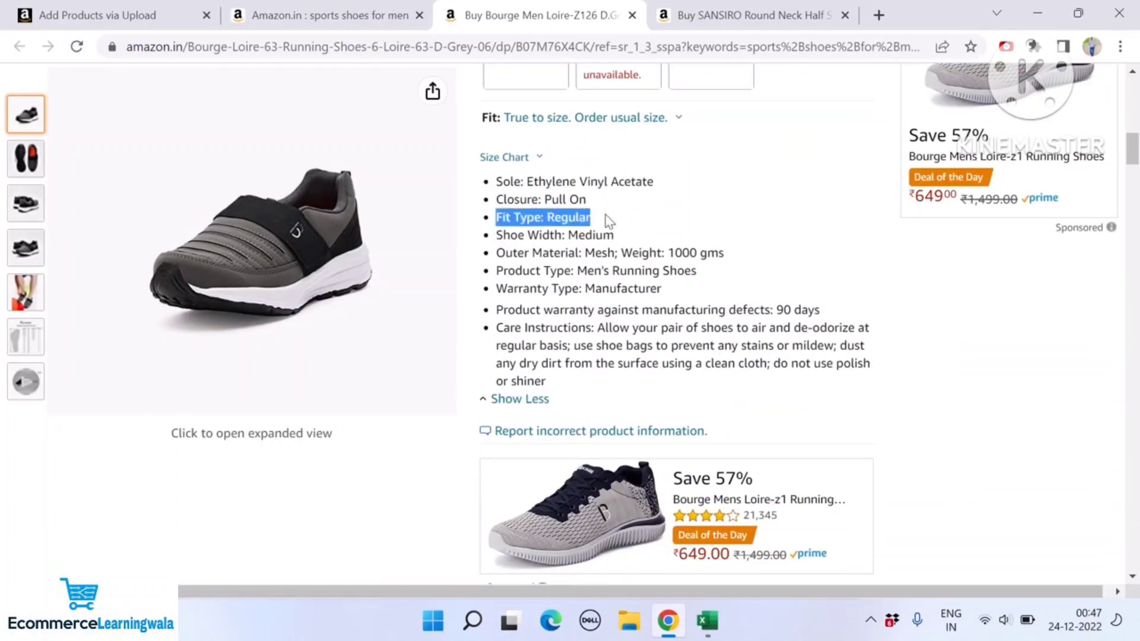
pyautogui.click(676, 627)
pyautogui.write('Fit Type: Regular')
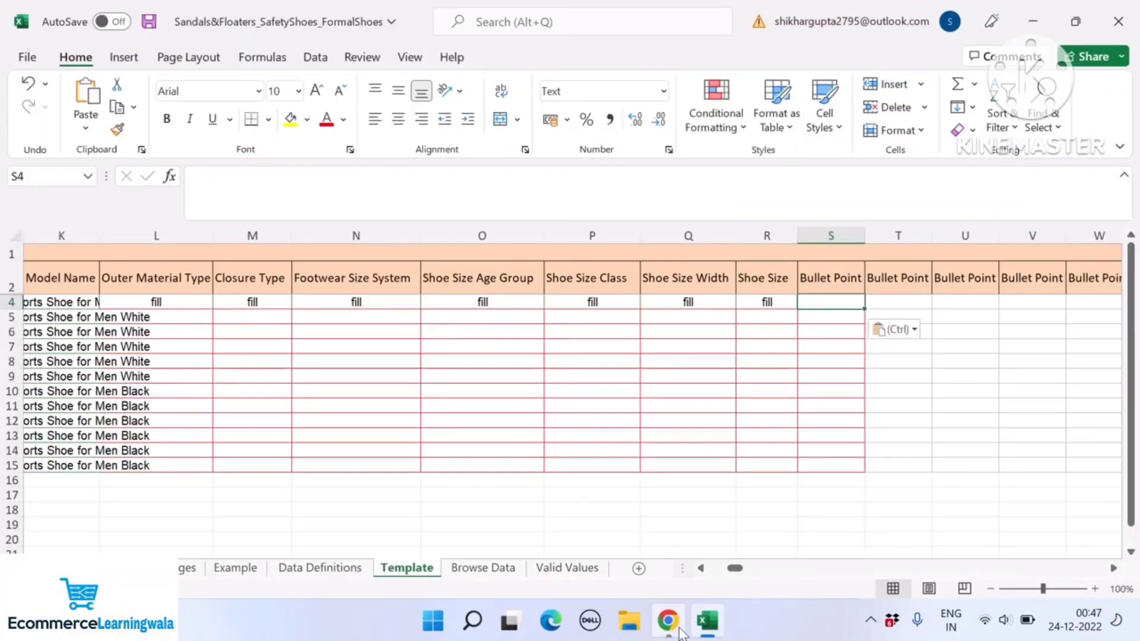
pyautogui.press('Tab')
# Copy Shoe Width: Medium from the Bourge listing in Chrome into the second Bullet Point column in Excel, T4
pyautogui.click(676, 627)
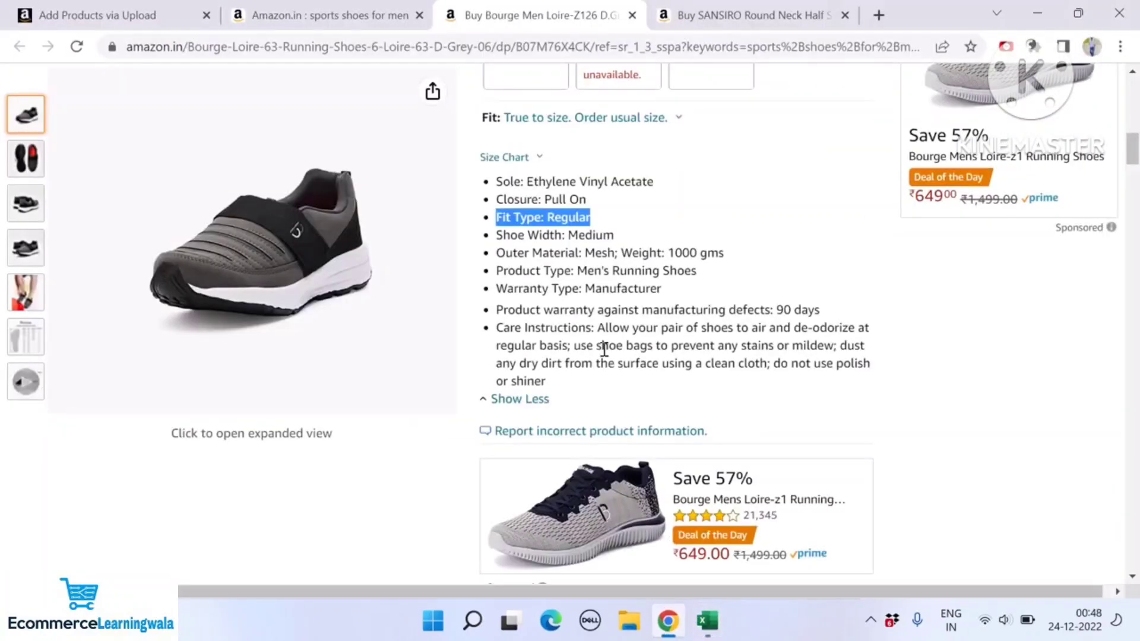
pyautogui.moveTo(496, 235); pyautogui.dragTo(606, 236)
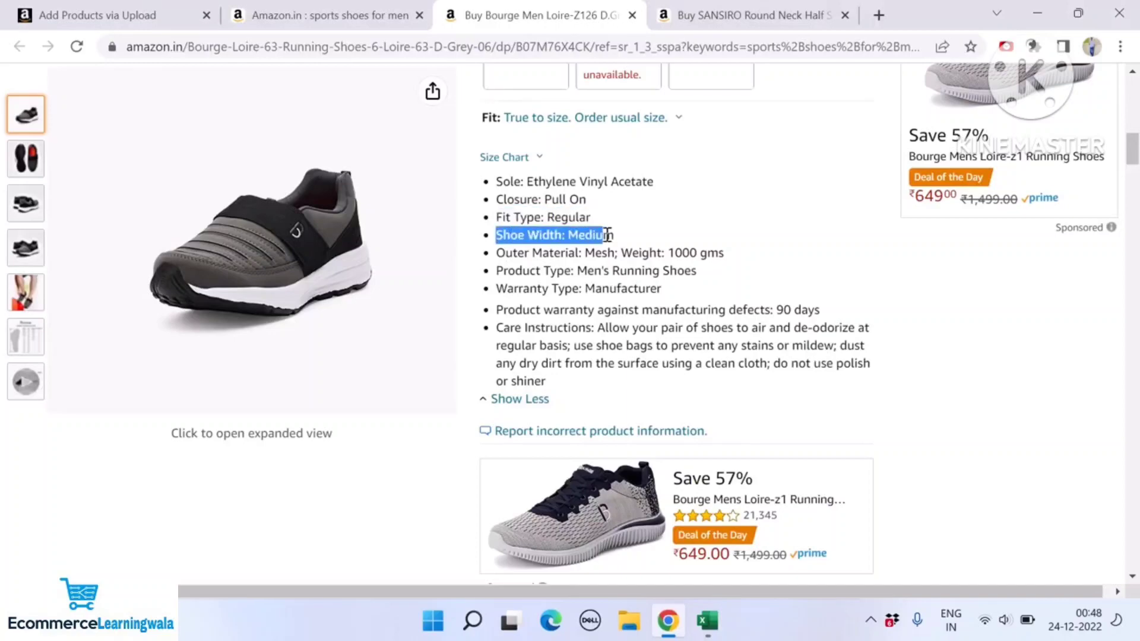
pyautogui.click(676, 624)
pyautogui.write('Shoe Width: Medium')
pyautogui.press('Right')
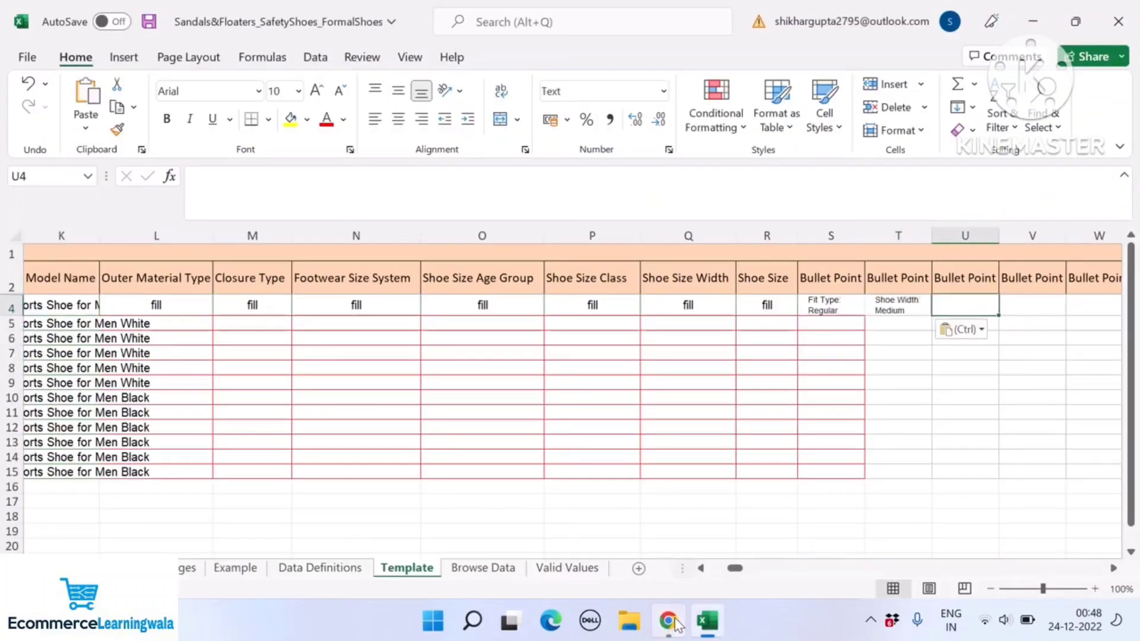
# Copy Product Type: Men's Running Shoes from the Chrome listing into the third Bullet Point column in Excel, U4
pyautogui.click(677, 624)
pyautogui.moveTo(496, 273); pyautogui.dragTo(715, 274)
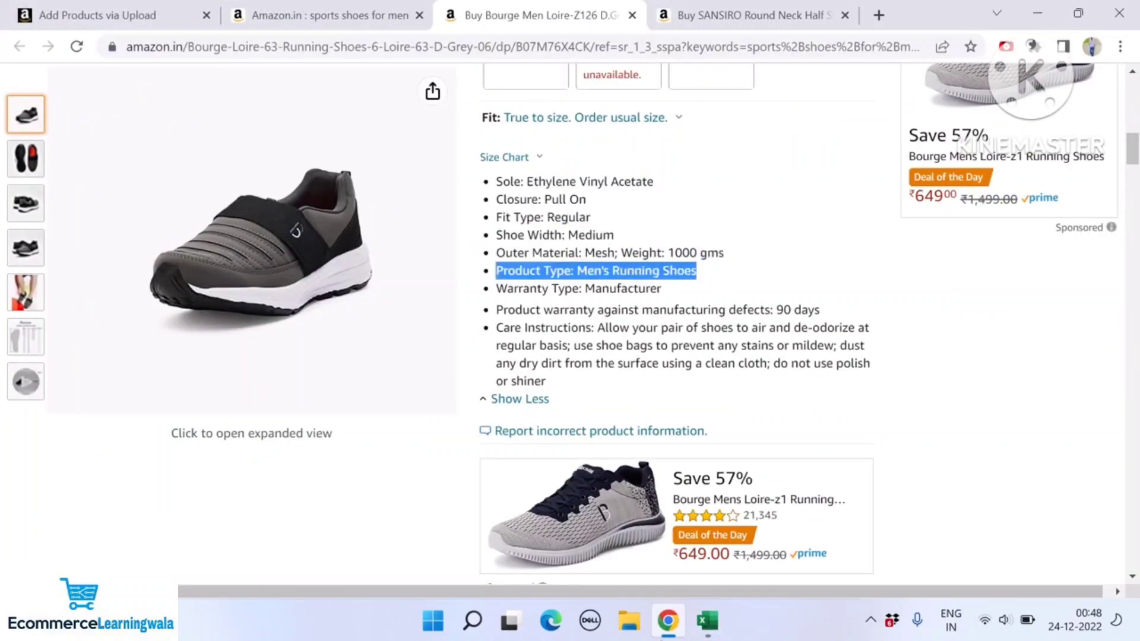
pyautogui.hotkey('ctrl', 'c')
pyautogui.click(668, 620)
pyautogui.hotkey('ctrl', 'v')
pyautogui.press('Right')
pyautogui.press('Right')
pyautogui.press('Right')
pyautogui.press('Right')
pyautogui.press('Right')
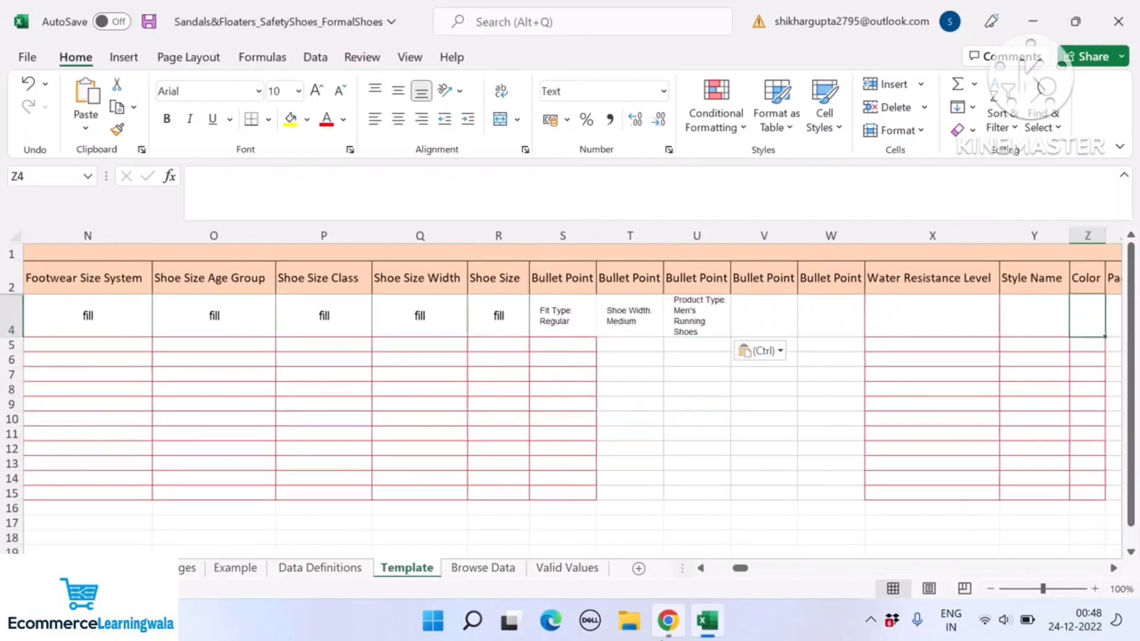
pyautogui.press('Left')
pyautogui.press('Left')
pyautogui.press('Left')
pyautogui.press('Left')
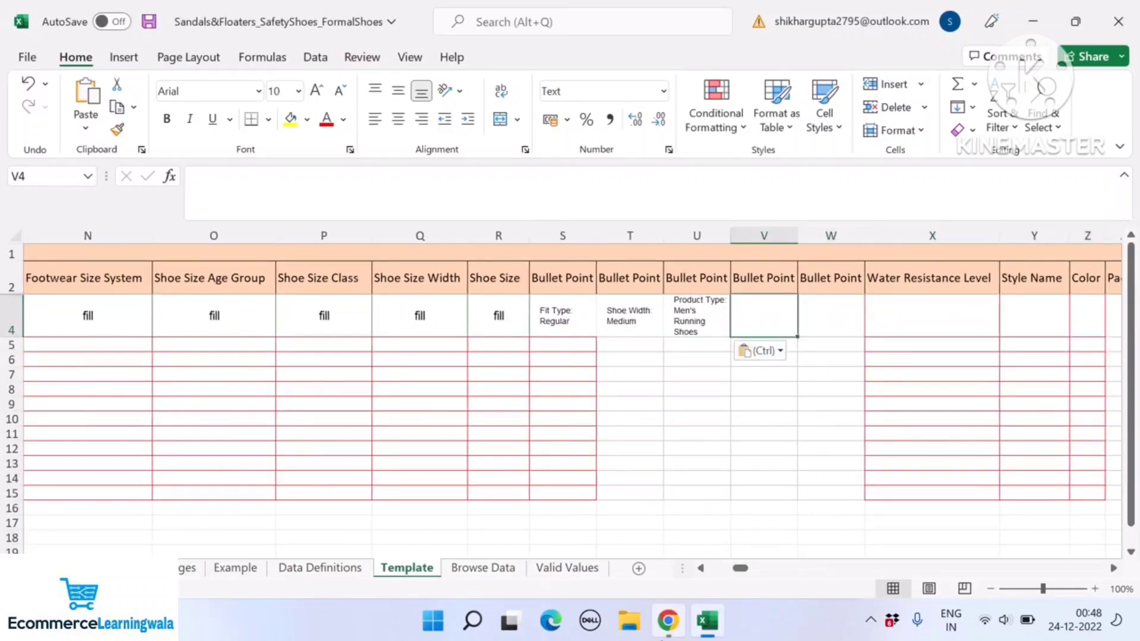
# Copy Outer Material: Mesh; Weight: 1000 gms from the Chrome listing into the fourth Bullet Point column in Excel, V4
pyautogui.click(668, 621)
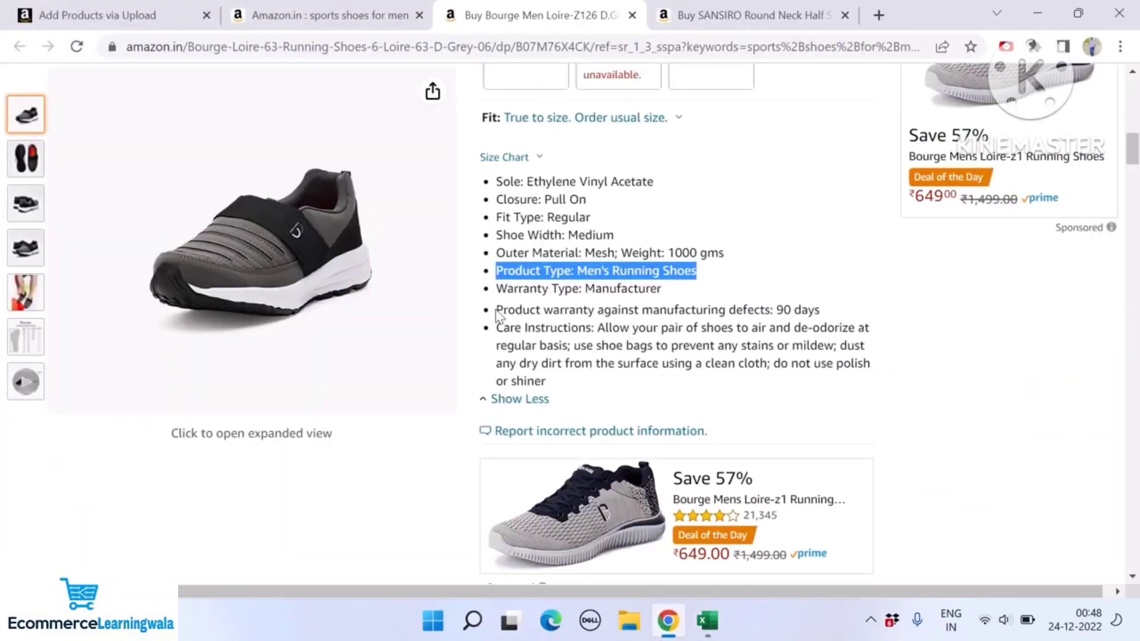
pyautogui.moveTo(496, 313); pyautogui.dragTo(840, 310)
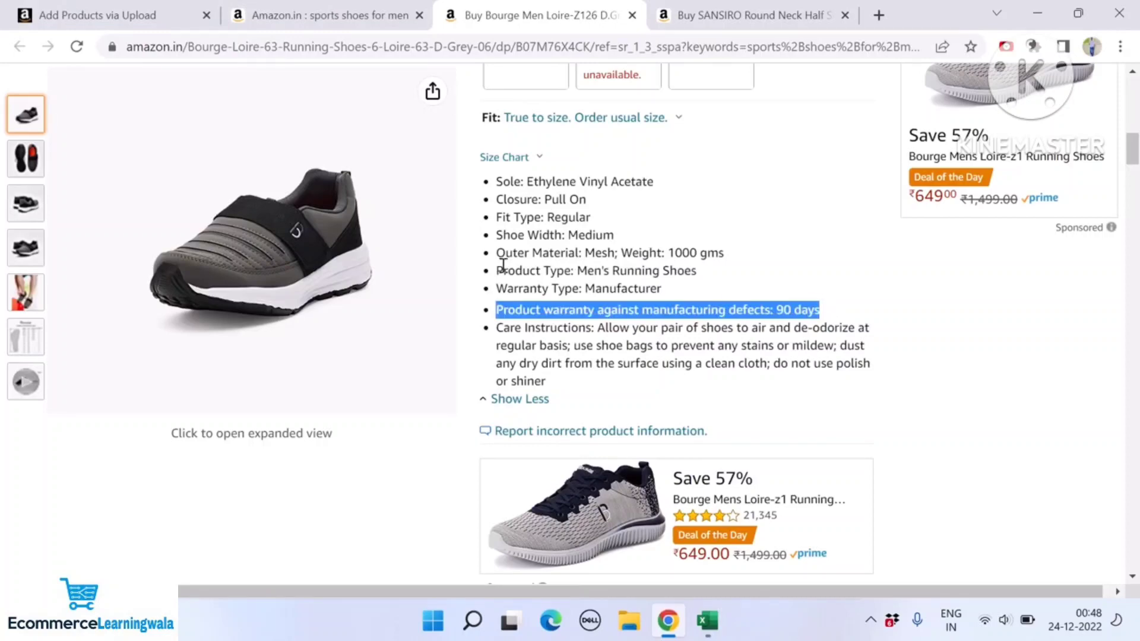
pyautogui.moveTo(496, 252); pyautogui.dragTo(736, 256)
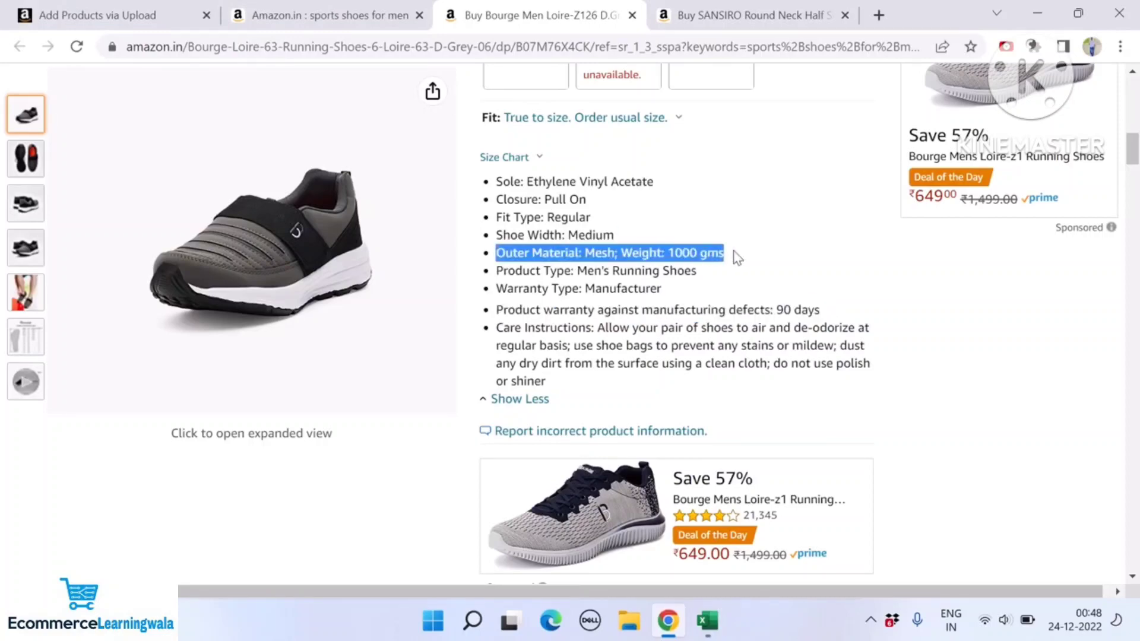
pyautogui.click(669, 621)
pyautogui.hotkey('ctrl', 'v')
pyautogui.press('Tab')
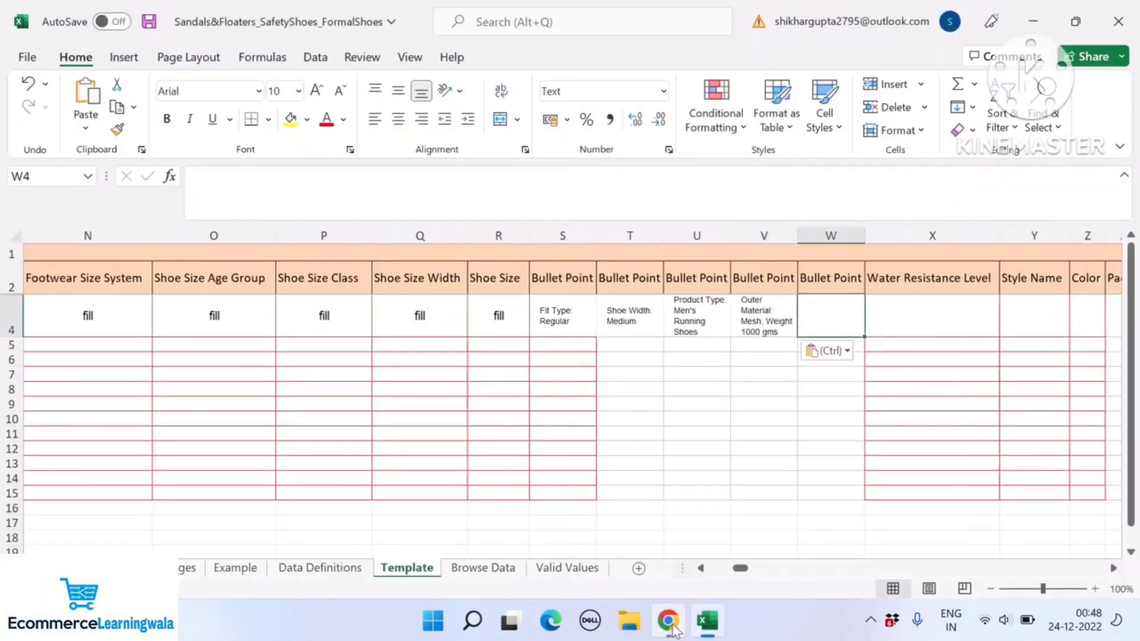
# Copy the full Care Instructions bullet from the Chrome listing into the fifth Bullet Point column in Excel, W4
pyautogui.click(669, 622)
pyautogui.moveTo(498, 327); pyautogui.dragTo(561, 385)
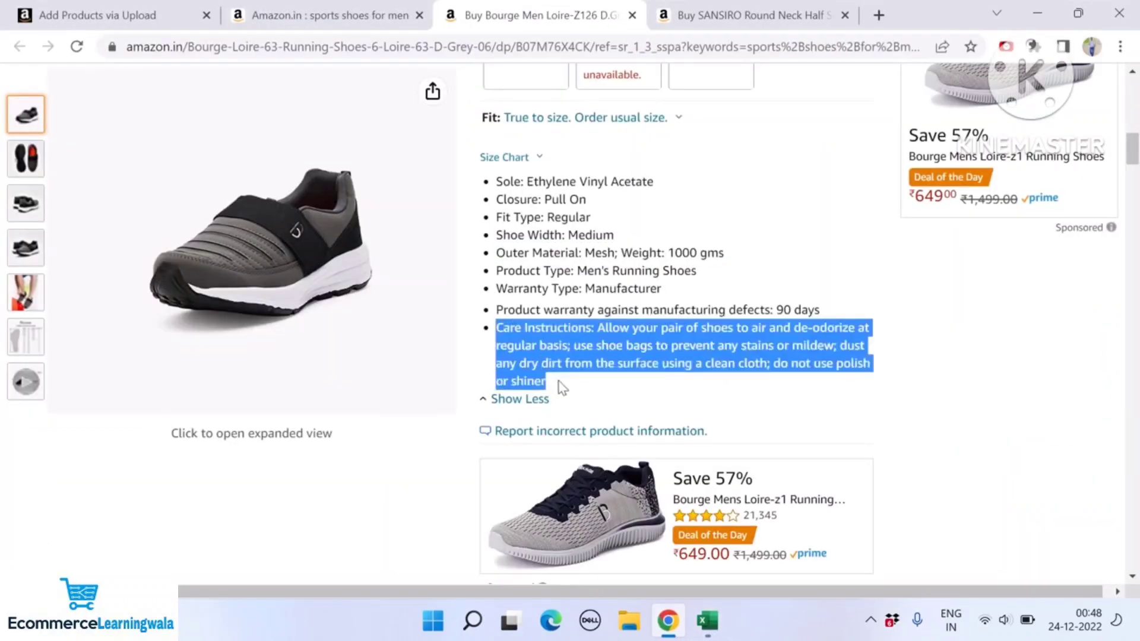
pyautogui.click(669, 630)
pyautogui.hotkey('ctrl', 'v')
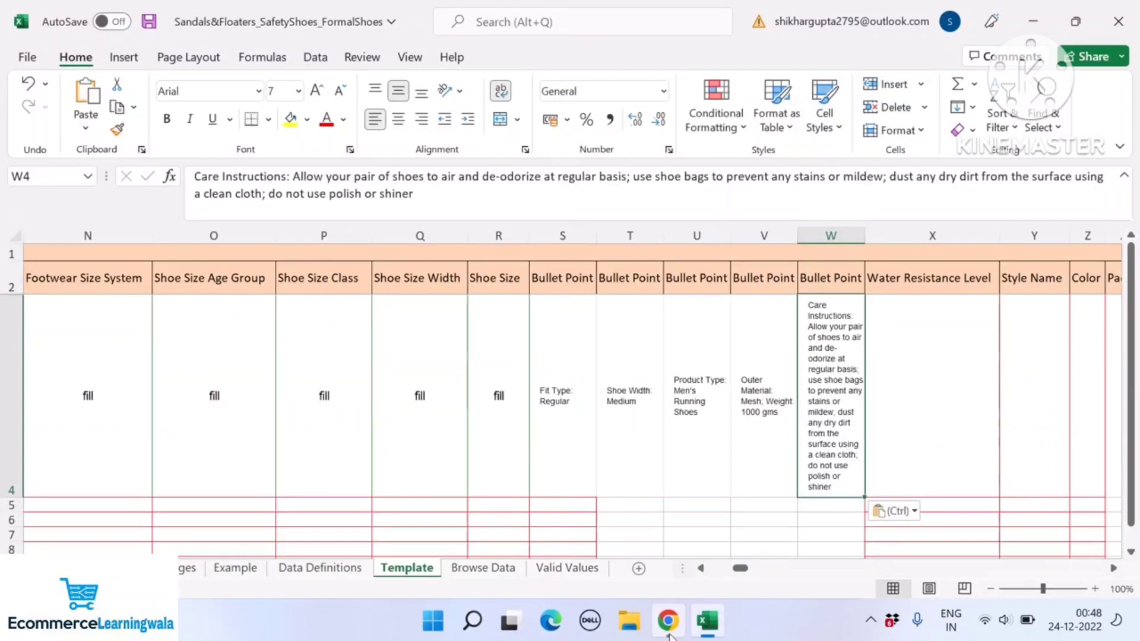
# Turn off text wrapping for the care instructions in W4
pyautogui.click(500, 90)
pyautogui.click(501, 91)
pyautogui.click(500, 91)
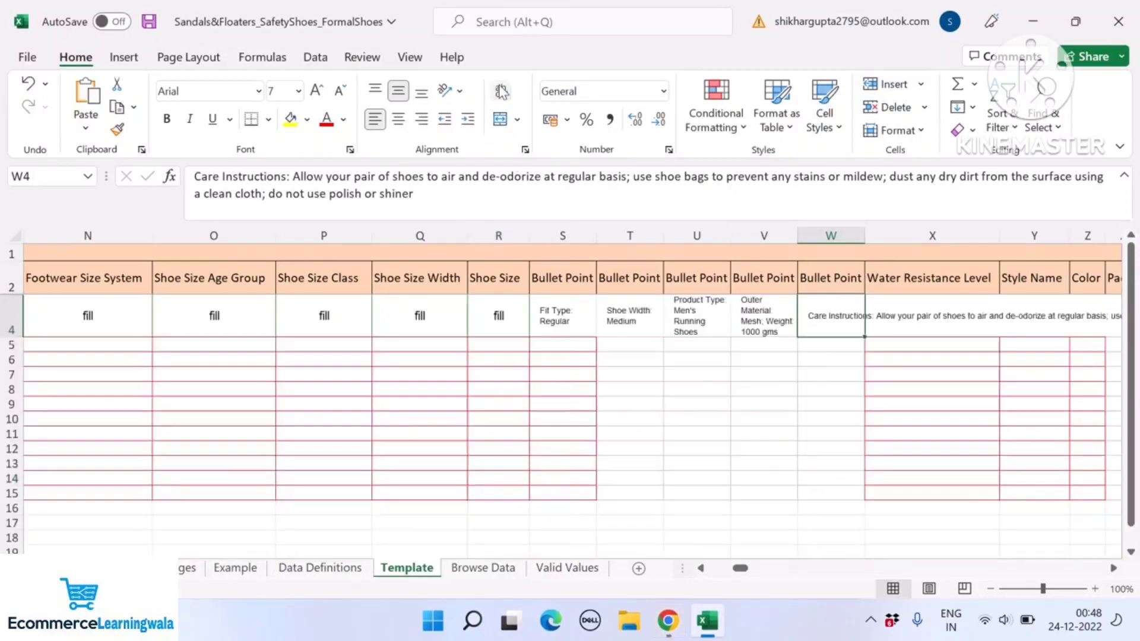
# Review the five bullet points in S4:W4 and the row 4 columns that follow, from Water Resistance Level through Item Width
pyautogui.click(561, 313)
pyautogui.hotkey('shift', 'Right')
pyautogui.hotkey('shift', 'Right')
pyautogui.hotkey('shift', 'Right')
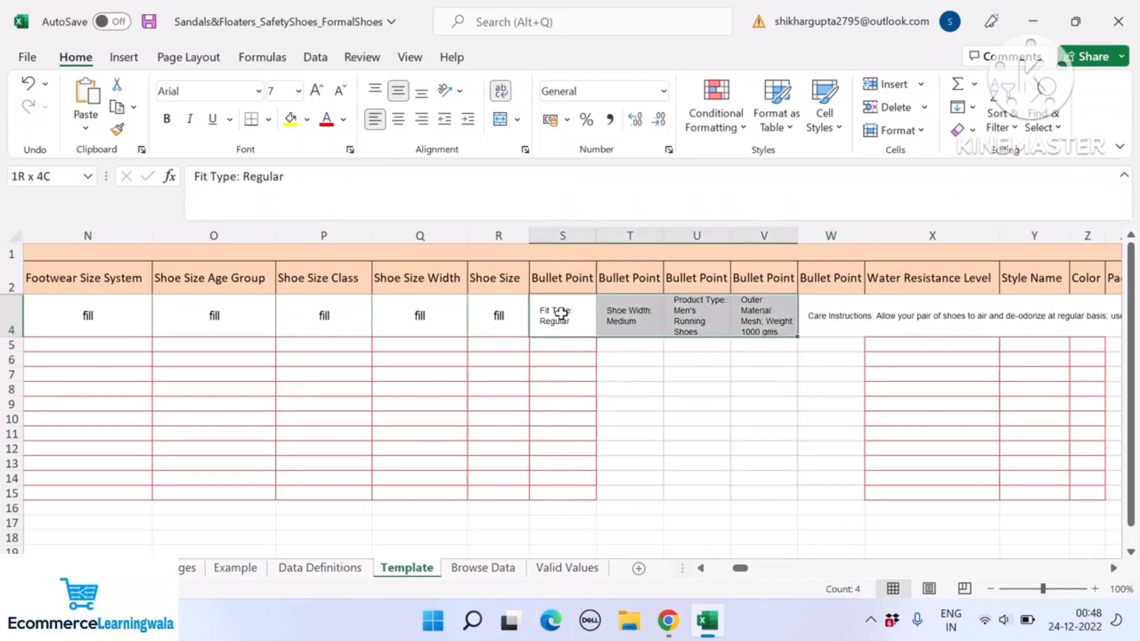
pyautogui.hotkey('shift', 'Right')
pyautogui.press('Right')
pyautogui.press('Right')
pyautogui.press('Right')
pyautogui.press('Right')
pyautogui.press('Right')
pyautogui.press('Right')
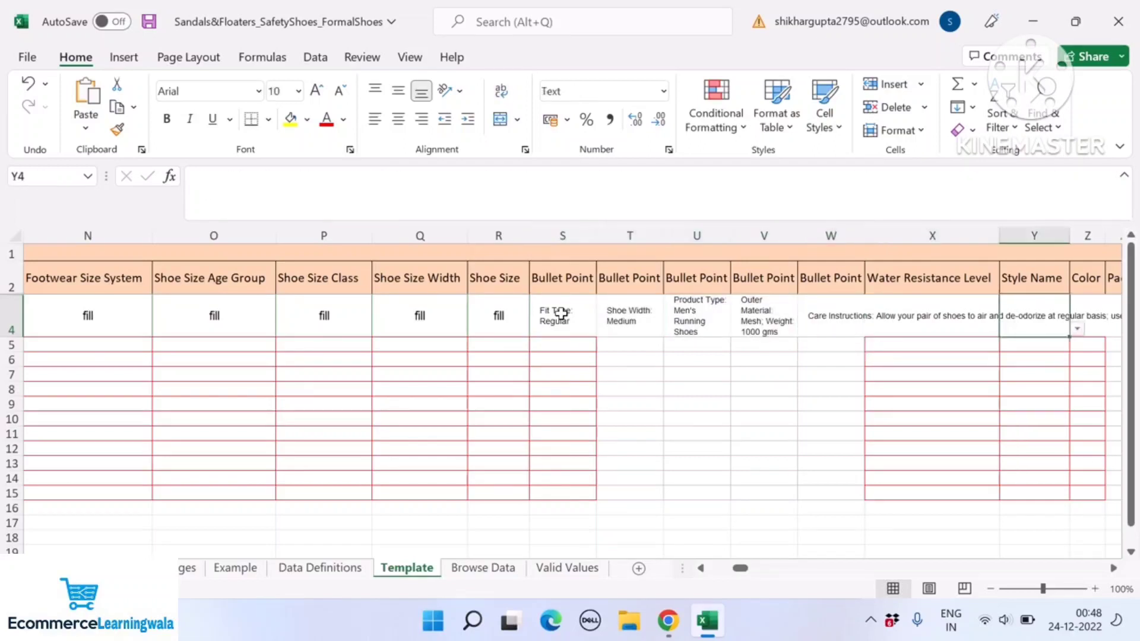
pyautogui.press('Right')
pyautogui.press('Right')
pyautogui.press('Right')
pyautogui.press('Right')
pyautogui.press('Right')
pyautogui.press('Right')
pyautogui.press('Left')
pyautogui.press('Left')
pyautogui.press('Left')
pyautogui.press('Left')
pyautogui.press('Left')
pyautogui.press('Left')
pyautogui.press('Left')
pyautogui.press('Left')
pyautogui.press('Left')
# Set the Water Resistance Level in X4 to Water Resistant
pyautogui.press('Right')
pyautogui.press('Right')
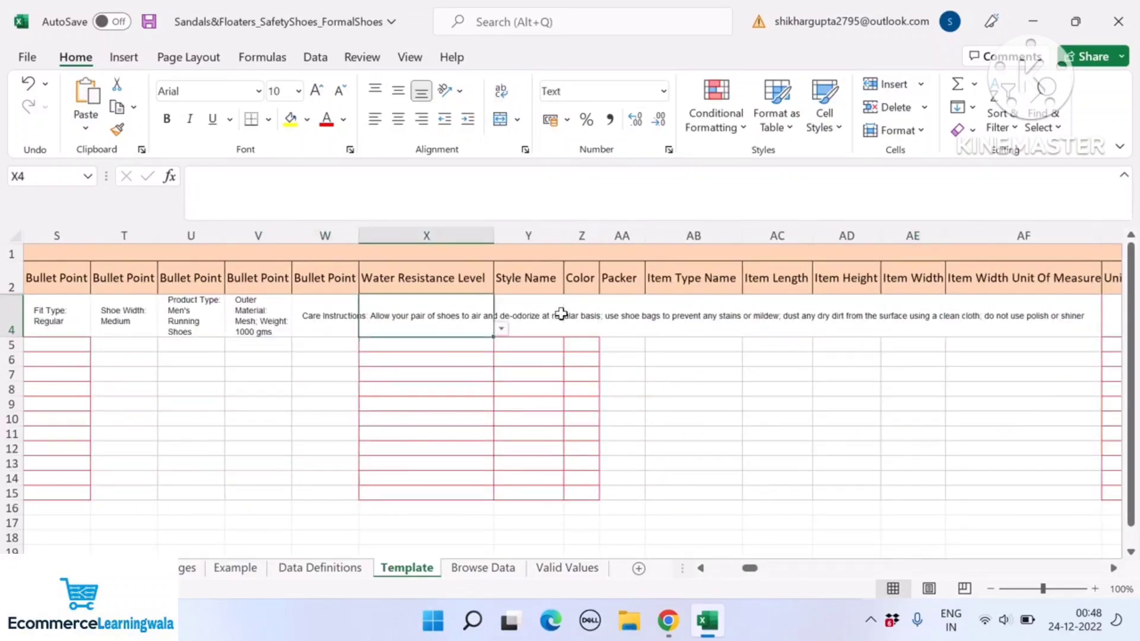
pyautogui.click(501, 331)
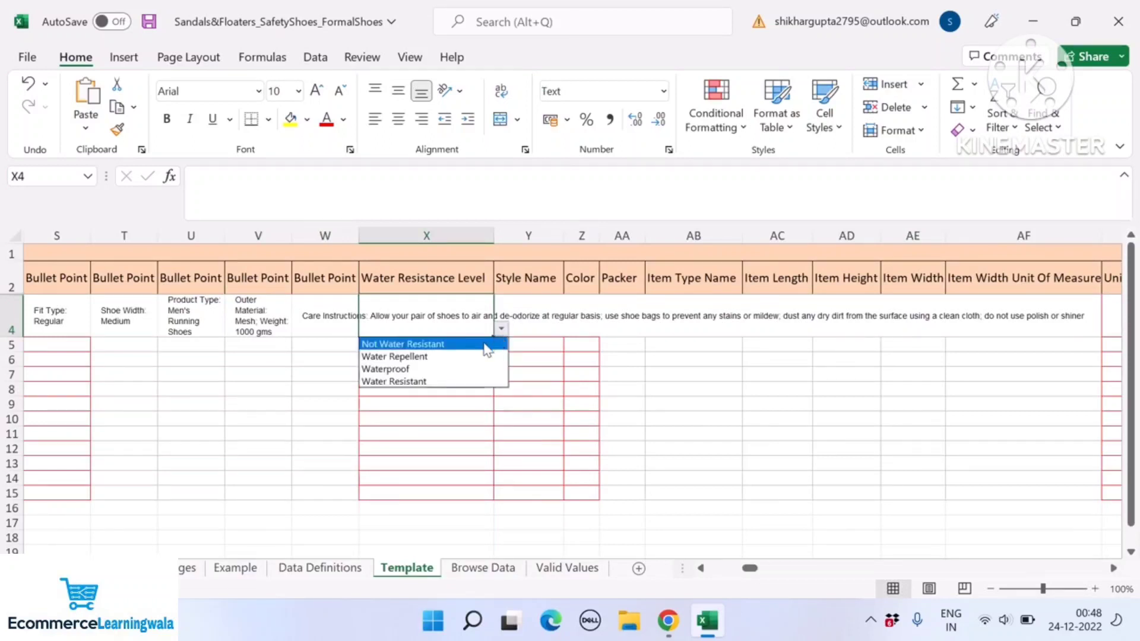
pyautogui.click(472, 371)
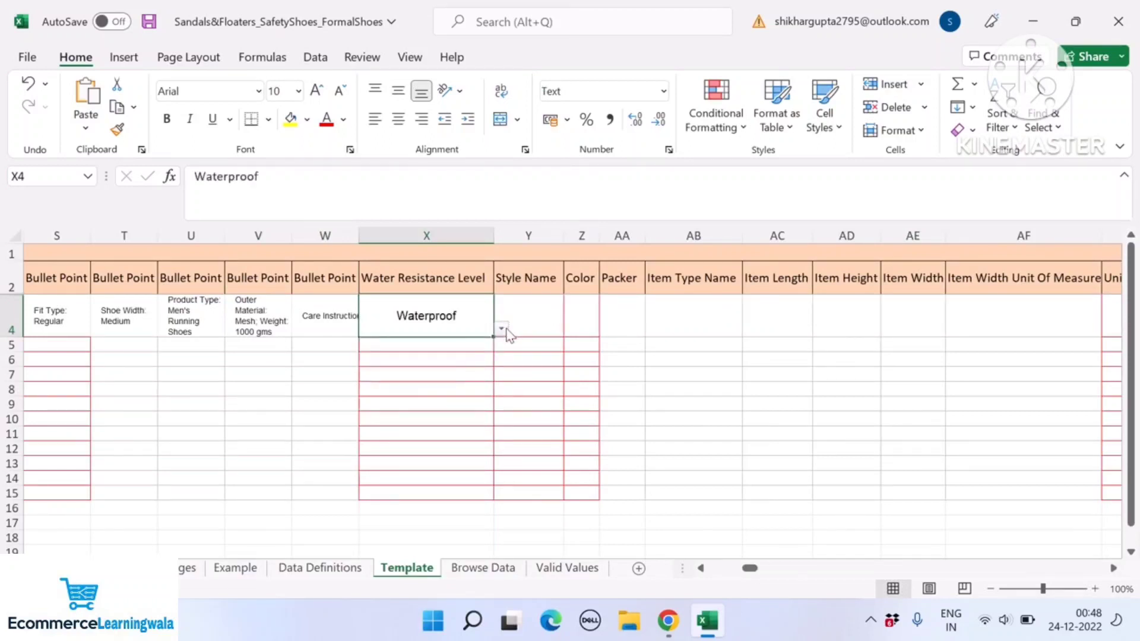
pyautogui.click(502, 329)
pyautogui.click(461, 382)
# Enter fill as a placeholder for the Style Name in Y4
pyautogui.click(536, 320)
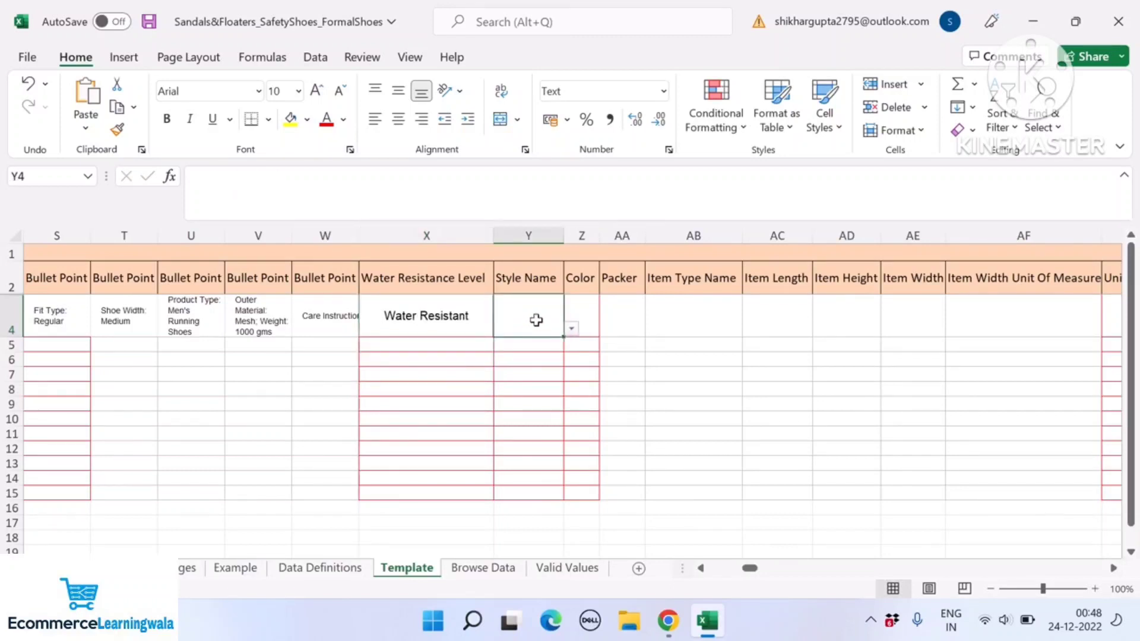
pyautogui.write('fill')
pyautogui.press('Tab')
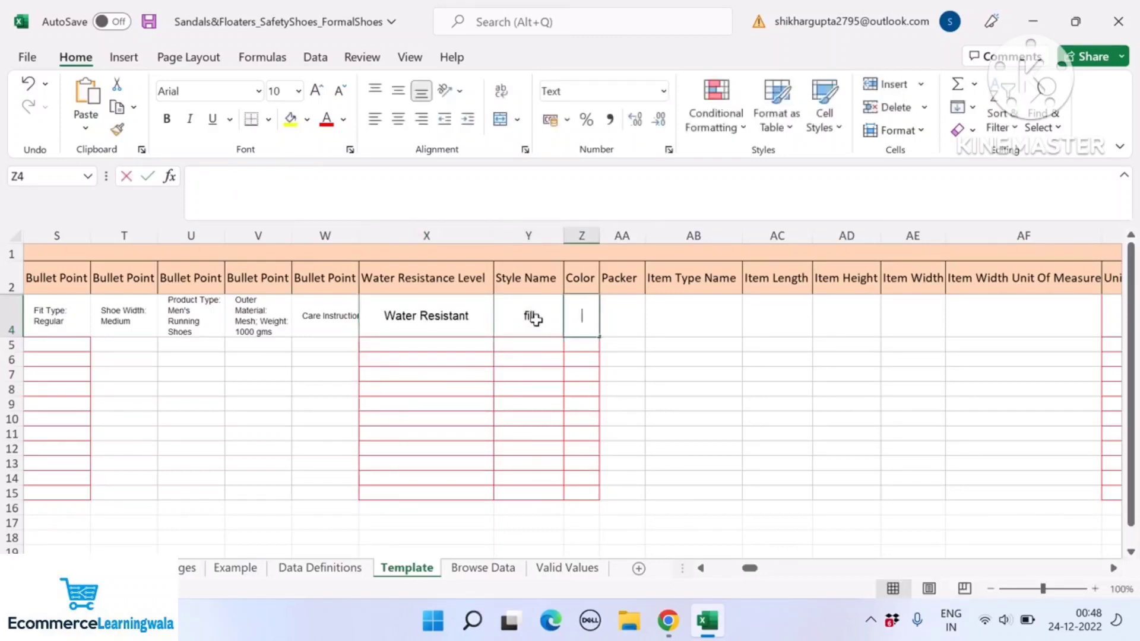
# Enter fill as a placeholder for the Color in Z4
pyautogui.write('fill')
pyautogui.press('Return')
pyautogui.press('Up')
pyautogui.press('Right')
pyautogui.hotkey('ctrl', 'c')
pyautogui.press('Right')
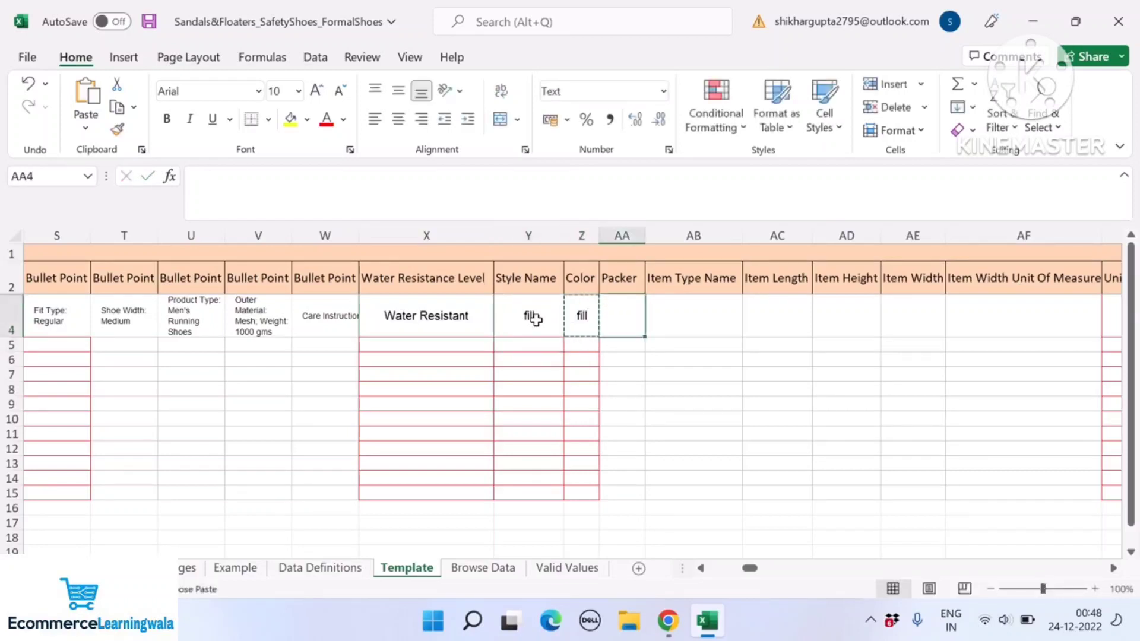
# Enter the note "who will be packing the product" as the Packer in AA4
pyautogui.write('wh')
pyautogui.press('BackSpace')
pyautogui.press('BackSpace')
pyautogui.press('BackSpace')
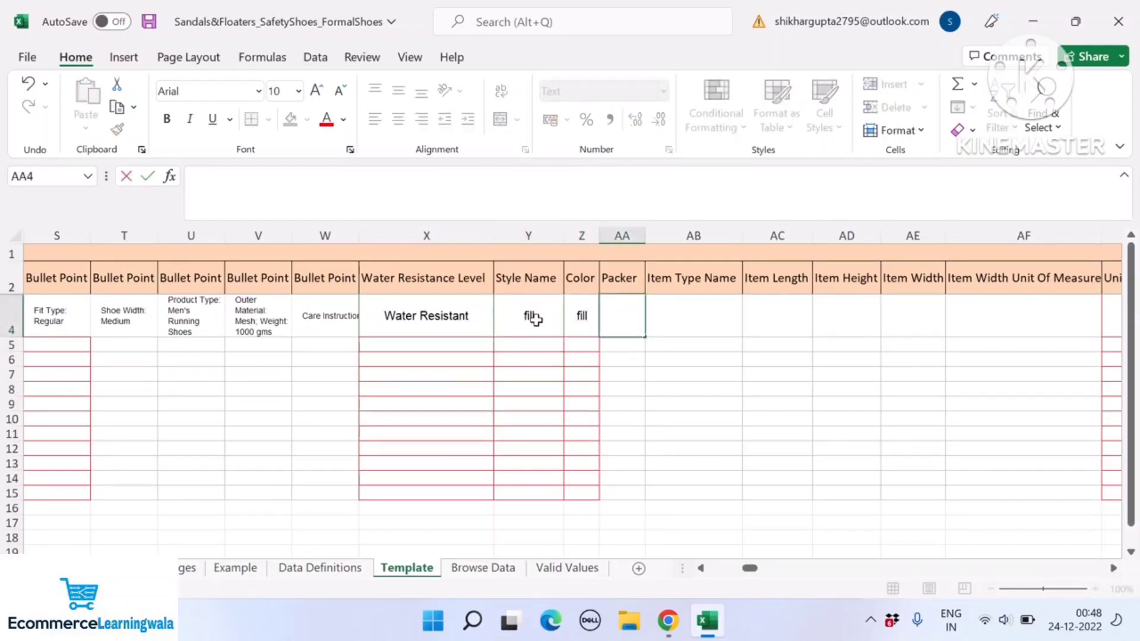
pyautogui.write('who will ')
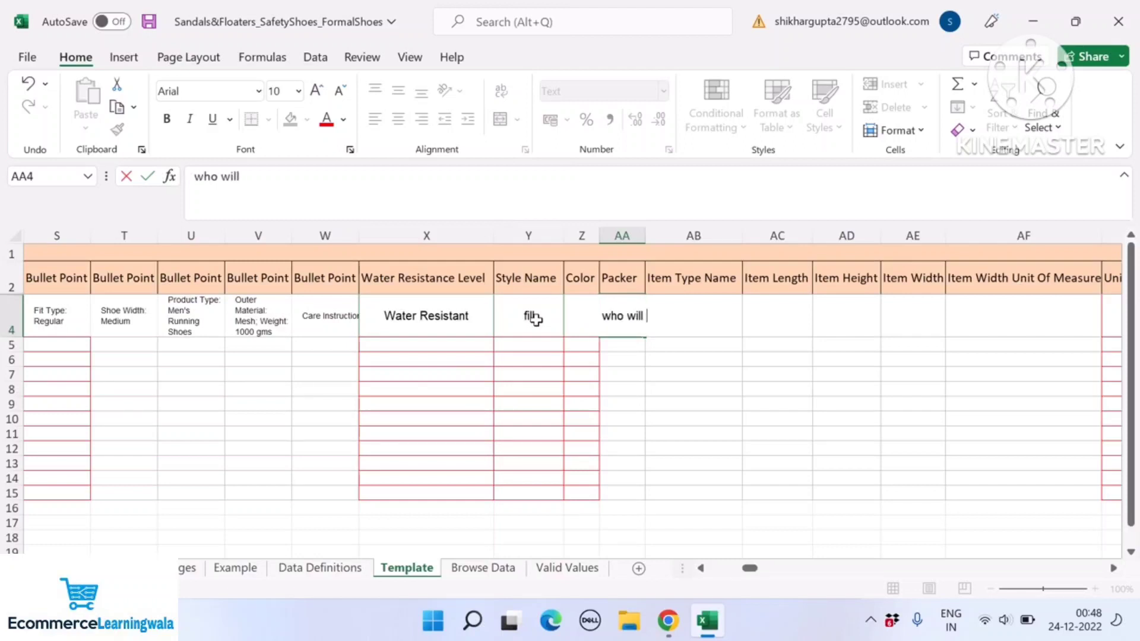
pyautogui.write('be packing ')
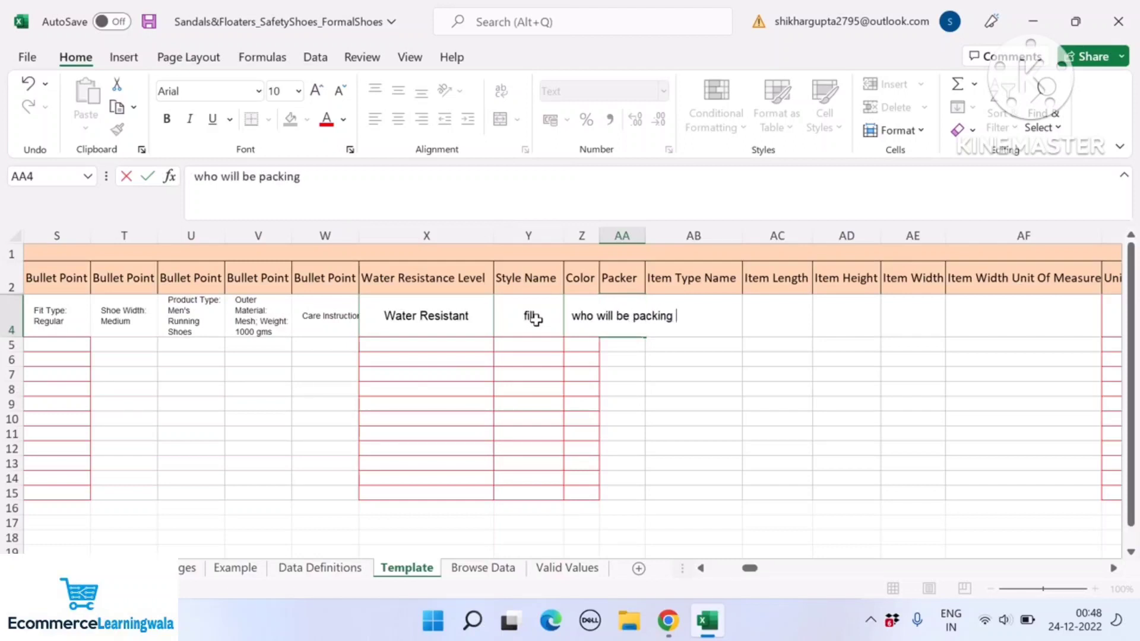
pyautogui.write('the product')
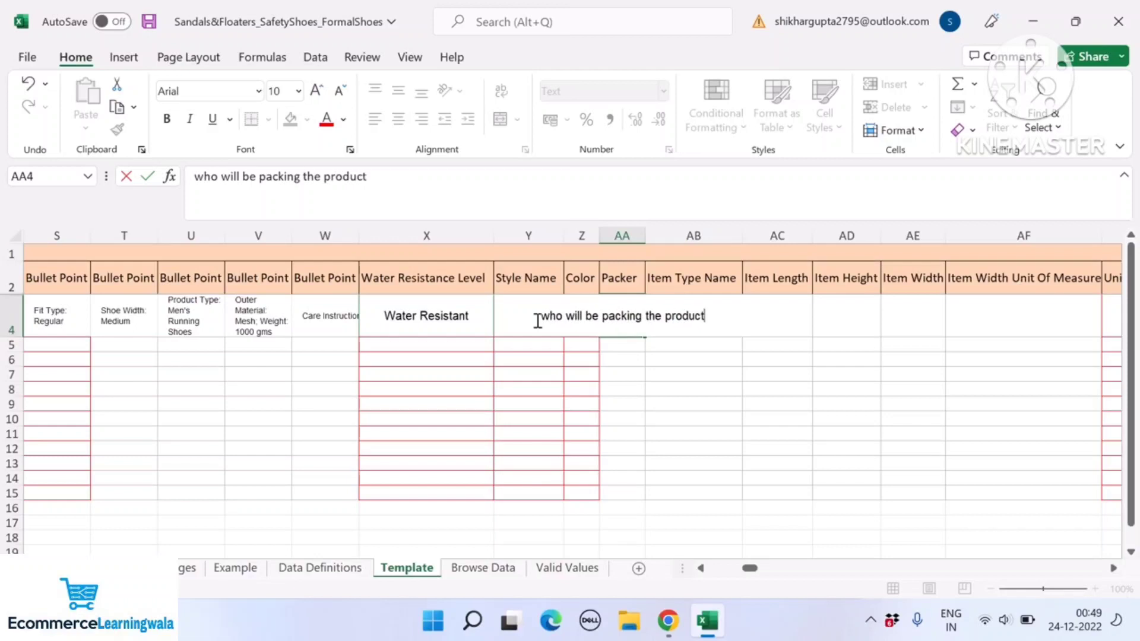
pyautogui.press('Return')
pyautogui.press('Up')
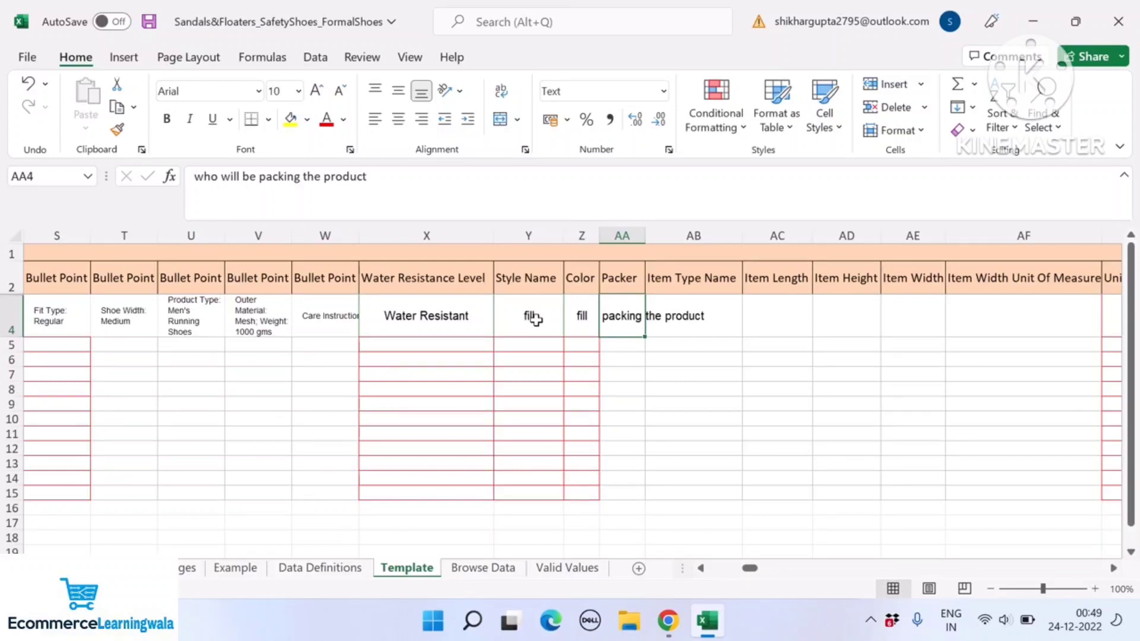
# Look through the shoe types offered for the Item Type Name in AB4 without choosing one
pyautogui.press('Tab')
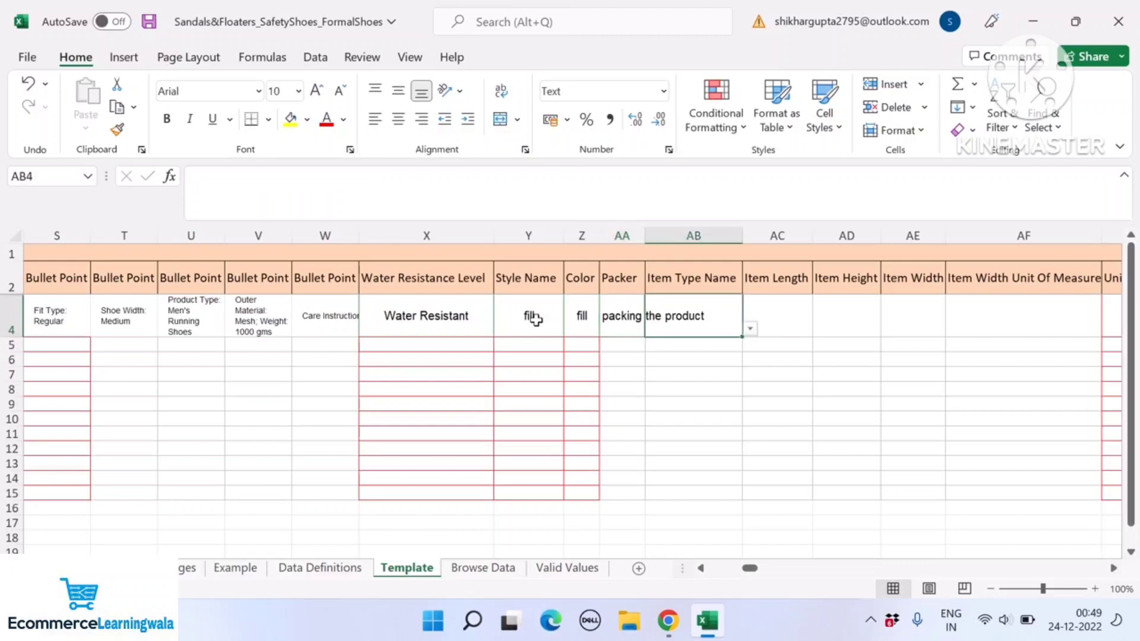
pyautogui.click(750, 330)
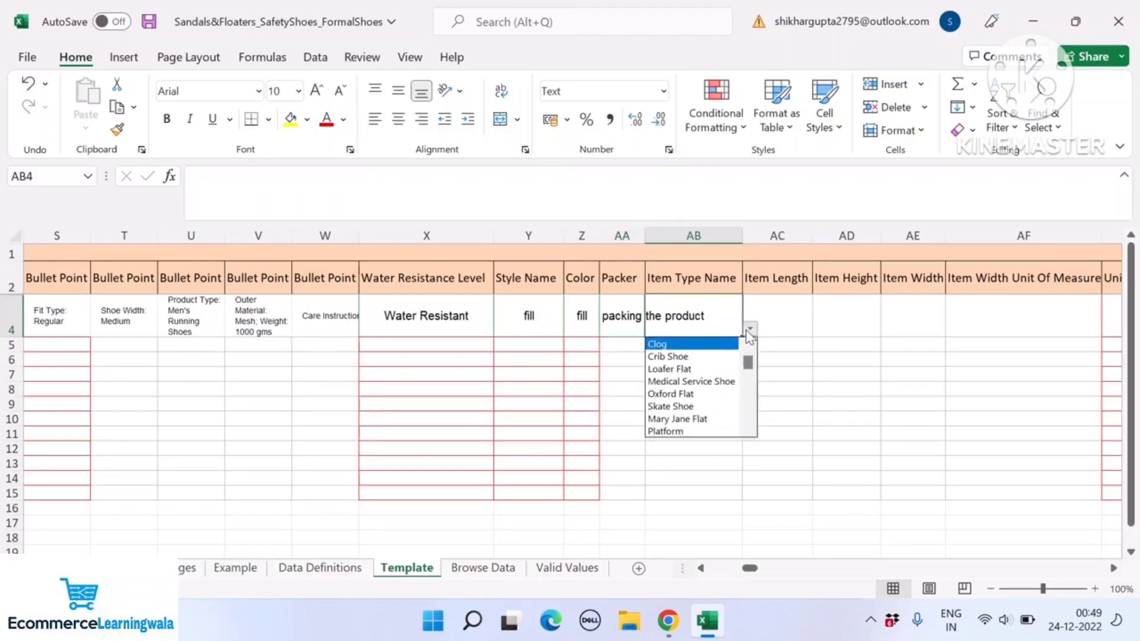
pyautogui.scroll(-10, 749, 408)
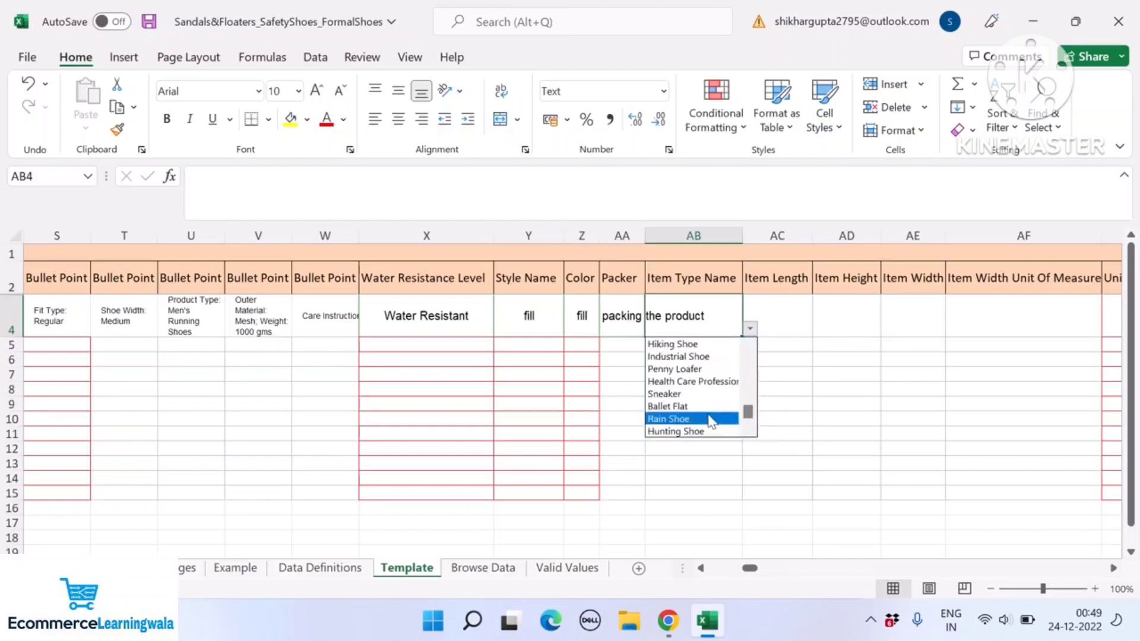
pyautogui.scroll(10, 749, 352)
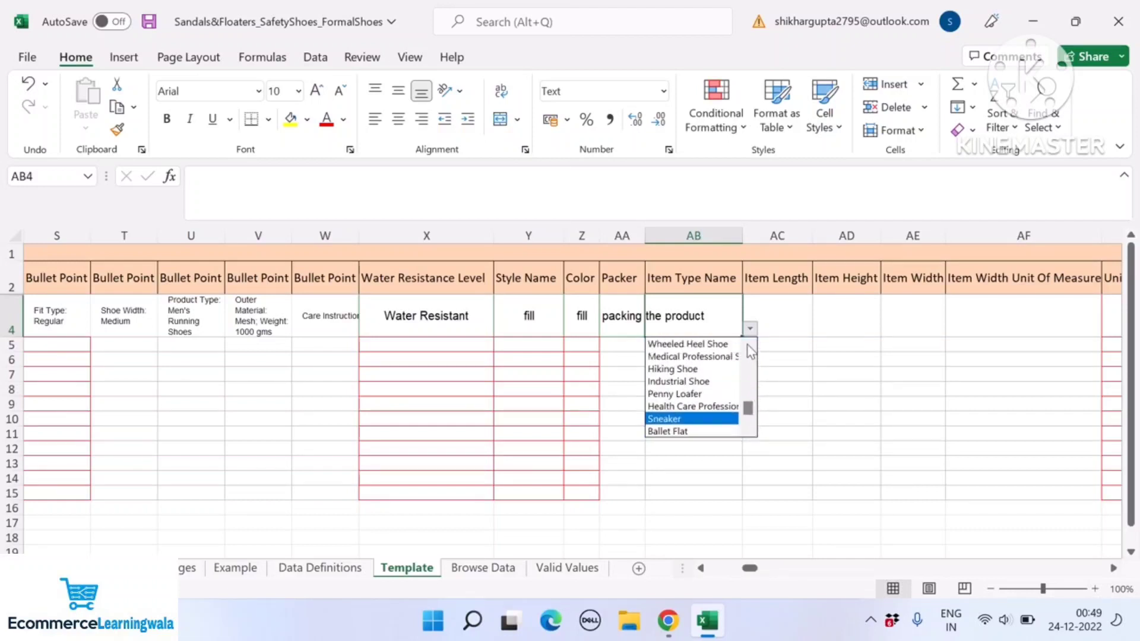
pyautogui.scroll(8, 749, 351)
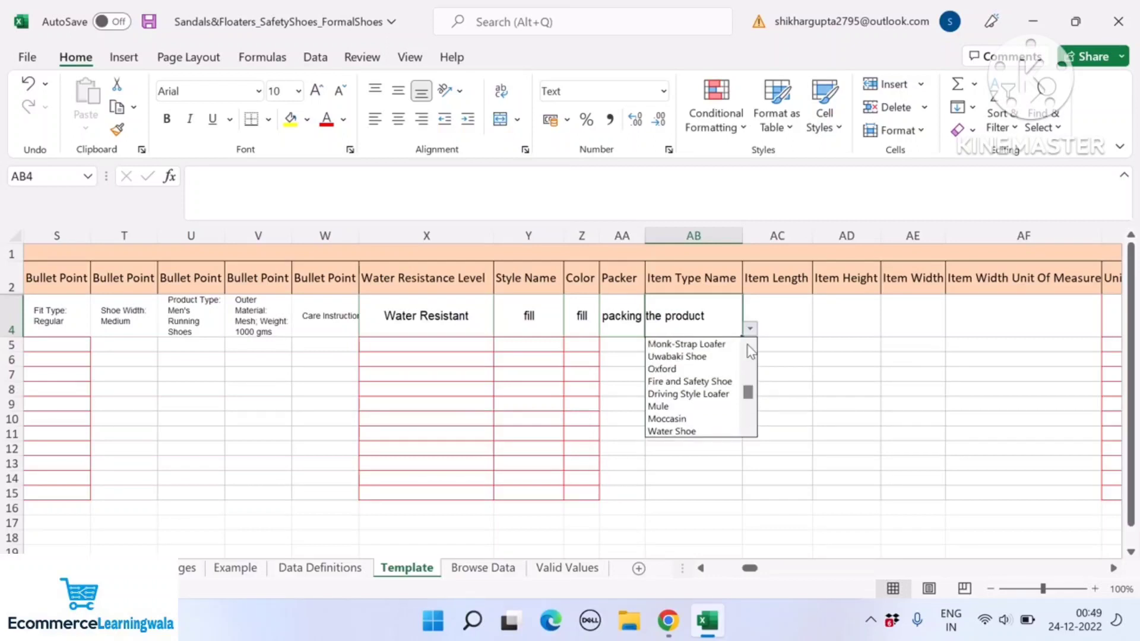
pyautogui.scroll(8, 749, 351)
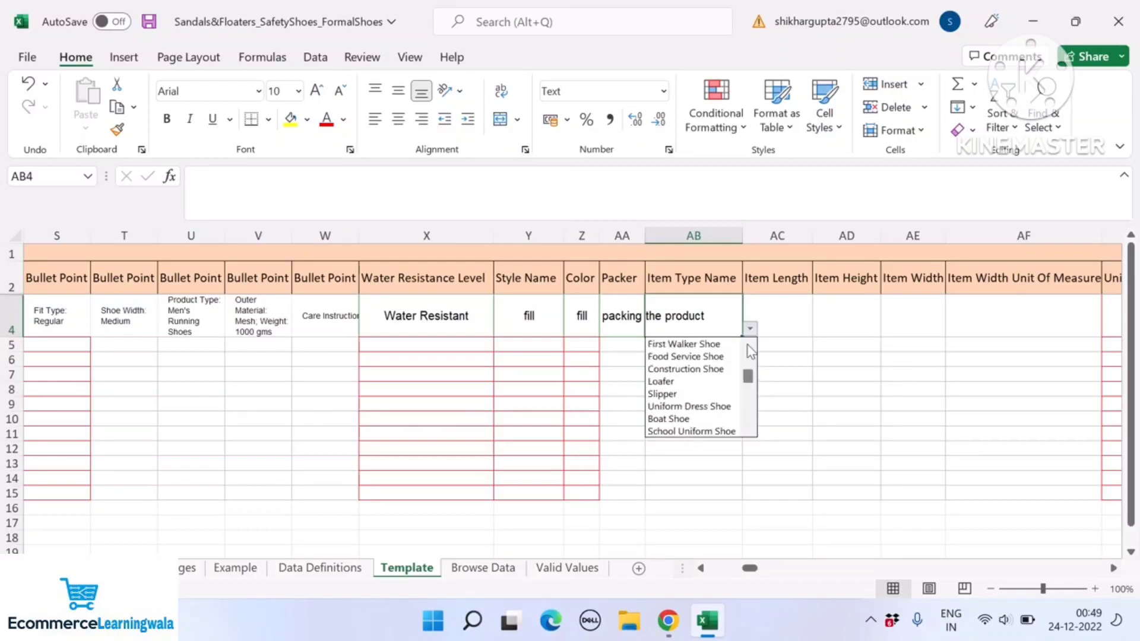
pyautogui.scroll(2, 749, 352)
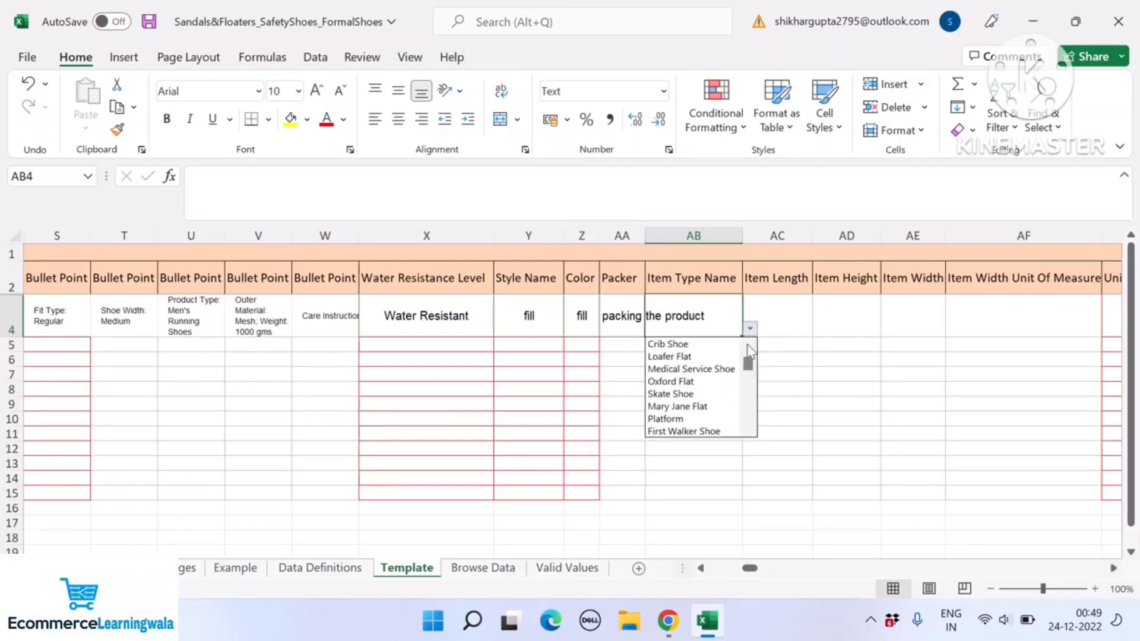
pyautogui.click(771, 327)
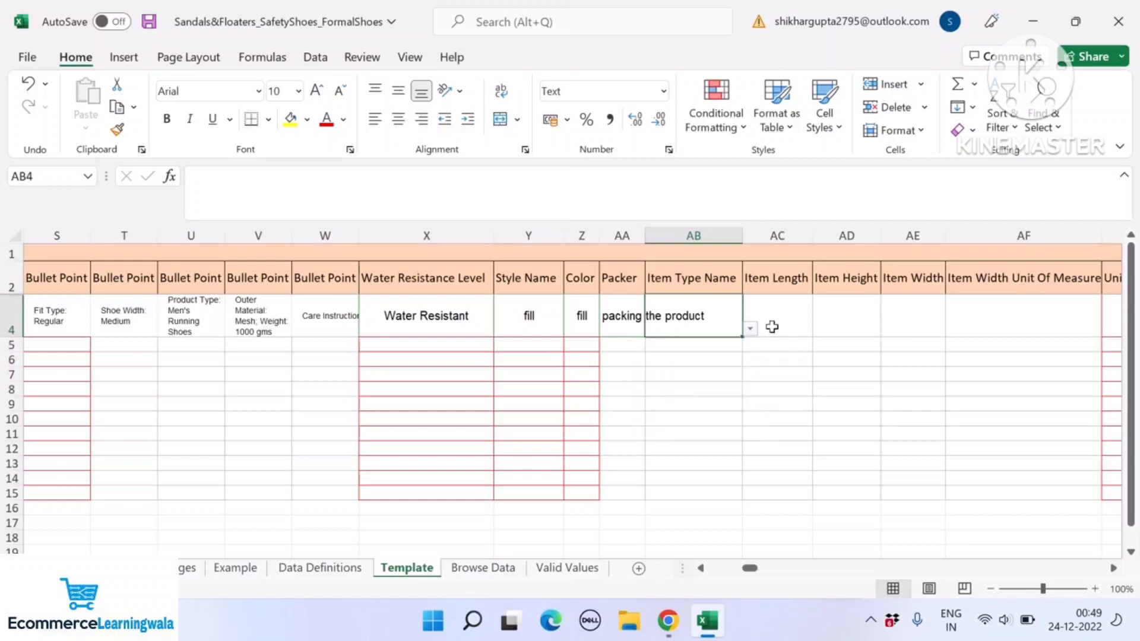
# Set the Item Length in AC4 to 30
pyautogui.click(771, 326)
pyautogui.press('Right')
pyautogui.press('Right')
pyautogui.press('Right')
pyautogui.press('Right')
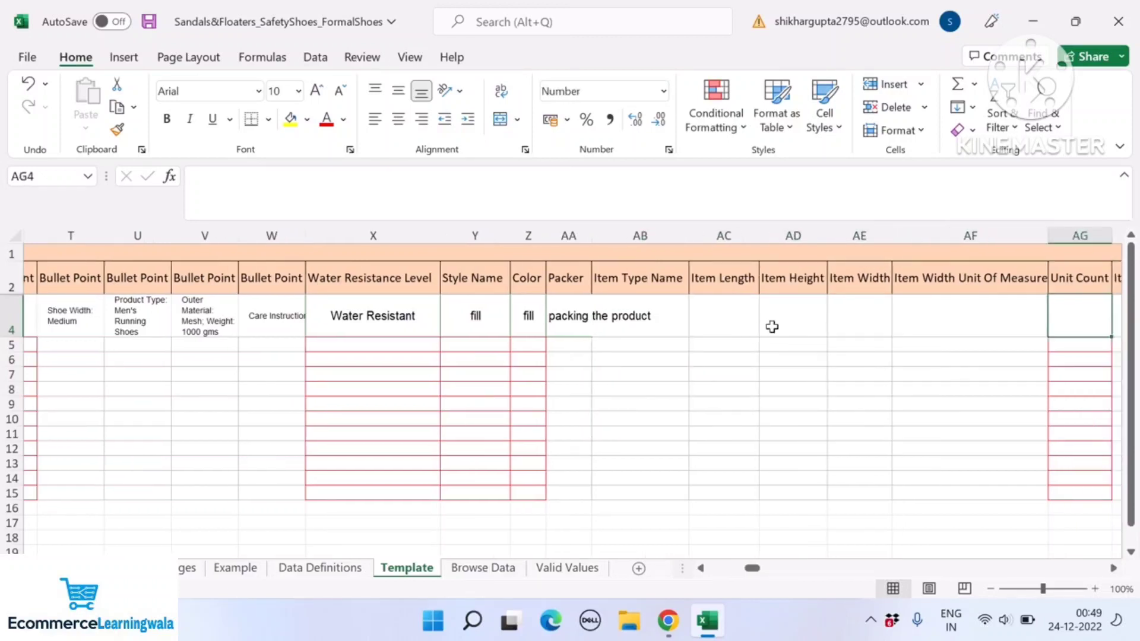
pyautogui.press('Left')
pyautogui.press('Left')
pyautogui.press('Left')
pyautogui.press('Left')
pyautogui.write('30')
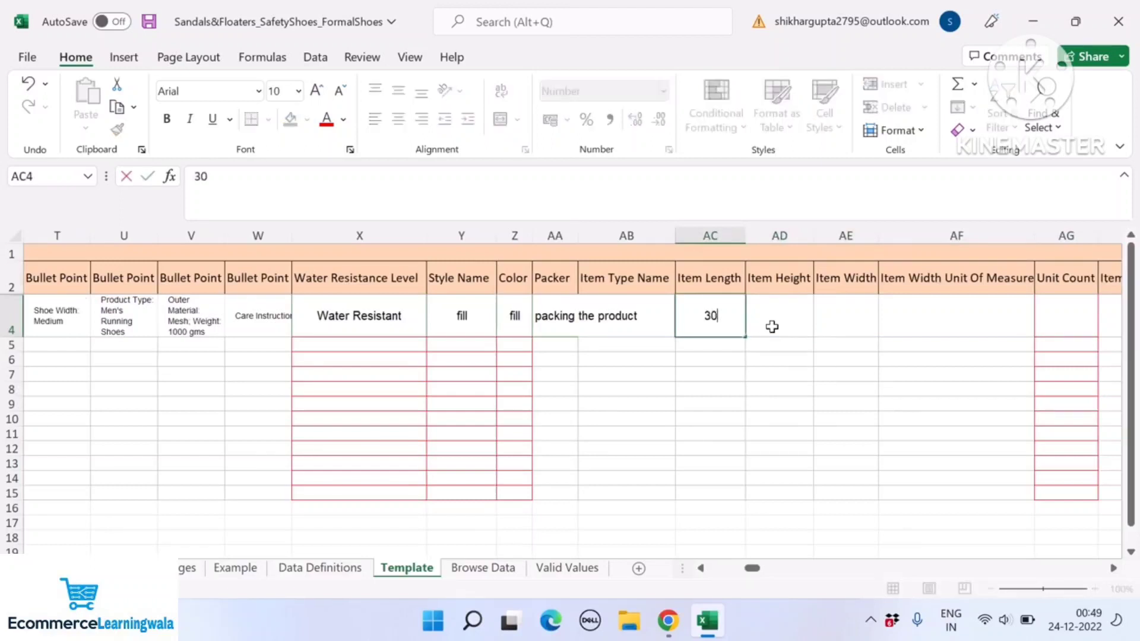
pyautogui.press('Tab')
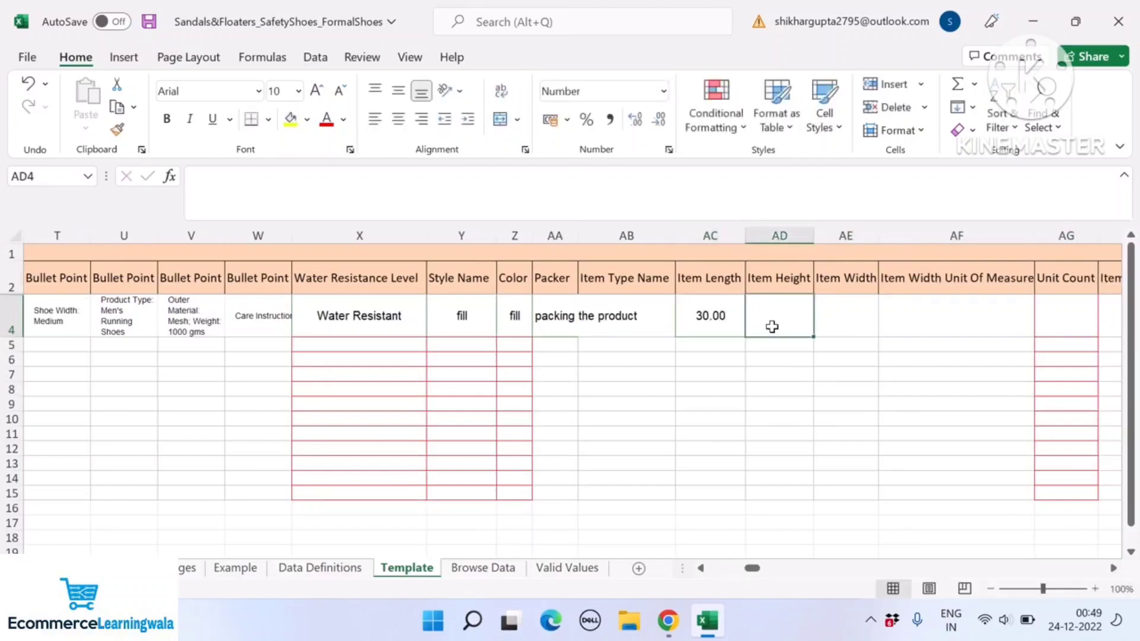
# Set the Item Height in AD4 to 16 and the Item Width in AE4 to 12
pyautogui.write('16')
pyautogui.press('Tab')
pyautogui.write('1')
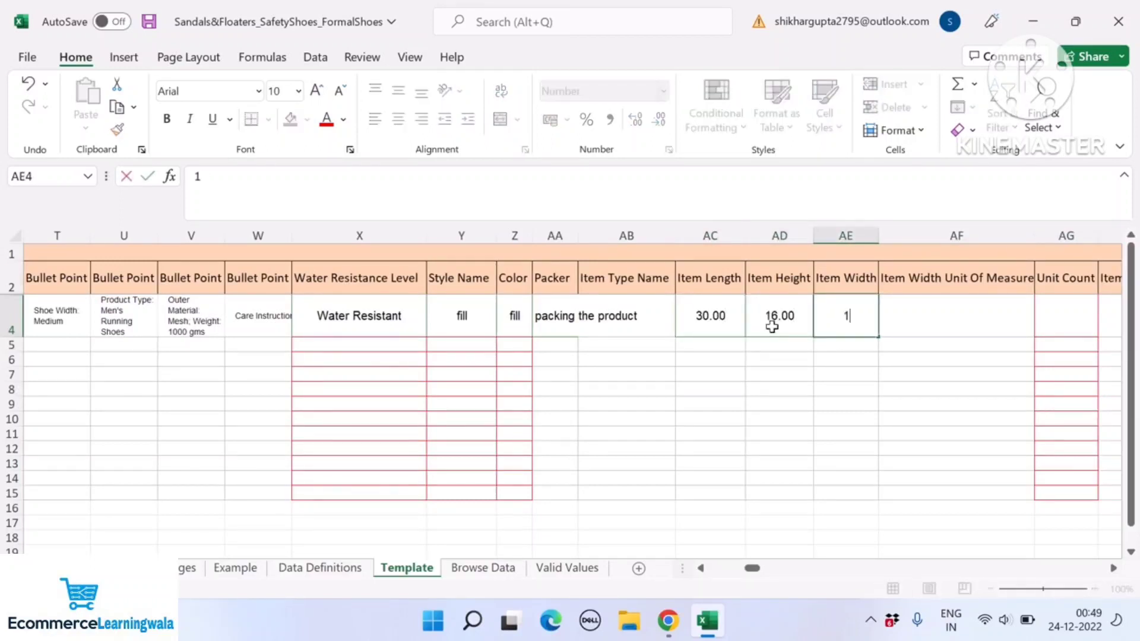
pyautogui.write('2')
pyautogui.press('Tab')
# Set the Item Width Unit Of Measure in AF4 to CM
pyautogui.press('Tab')
pyautogui.press('Tab')
pyautogui.click(771, 326)
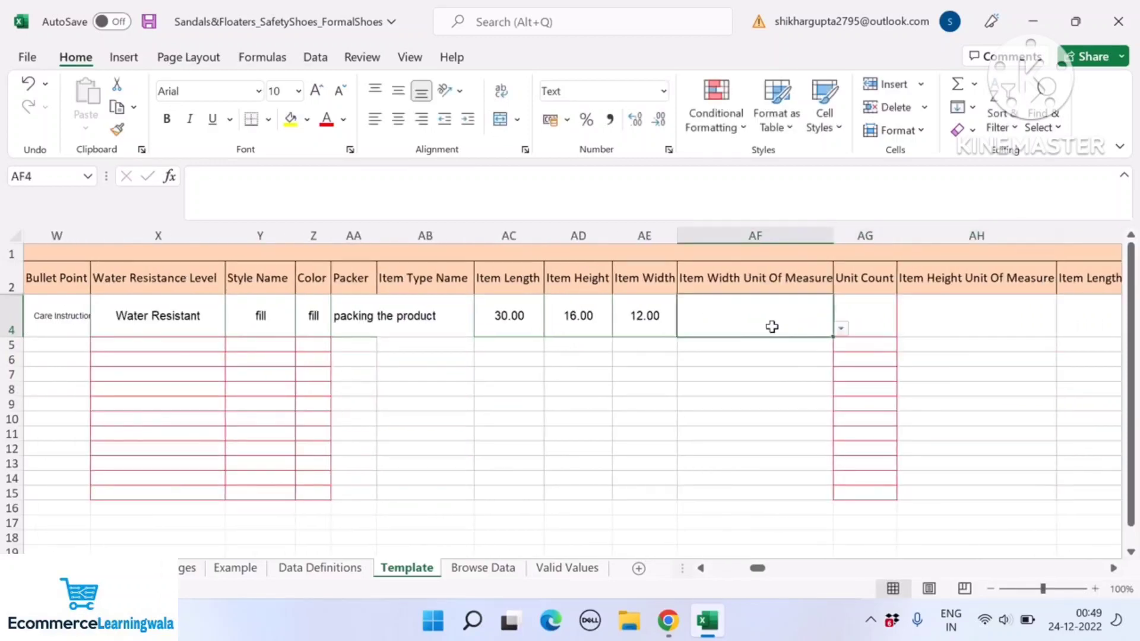
pyautogui.click(840, 338)
pyautogui.click(828, 319)
pyautogui.click(840, 330)
pyautogui.click(774, 353)
# Set the Unit Count in AG4 to 1
pyautogui.click(870, 302)
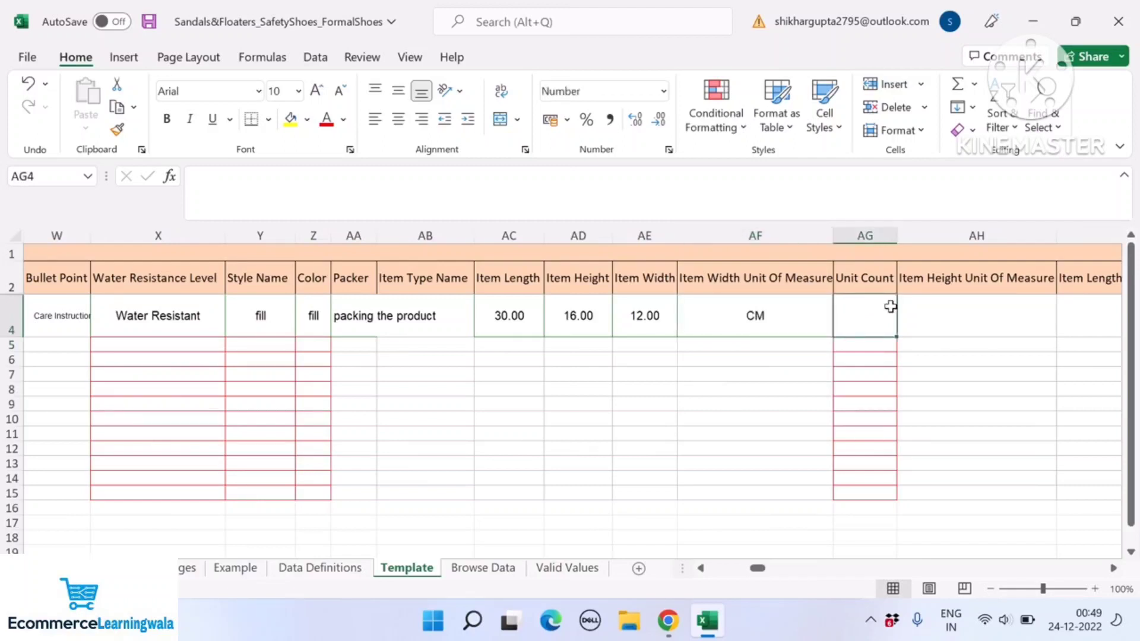
pyautogui.write('1')
pyautogui.press('Tab')
# Set the Item Height Unit Of Measure in AH4 to CM and copy it to the Item Length unit in AI4
pyautogui.hscroll(3, 890, 306)
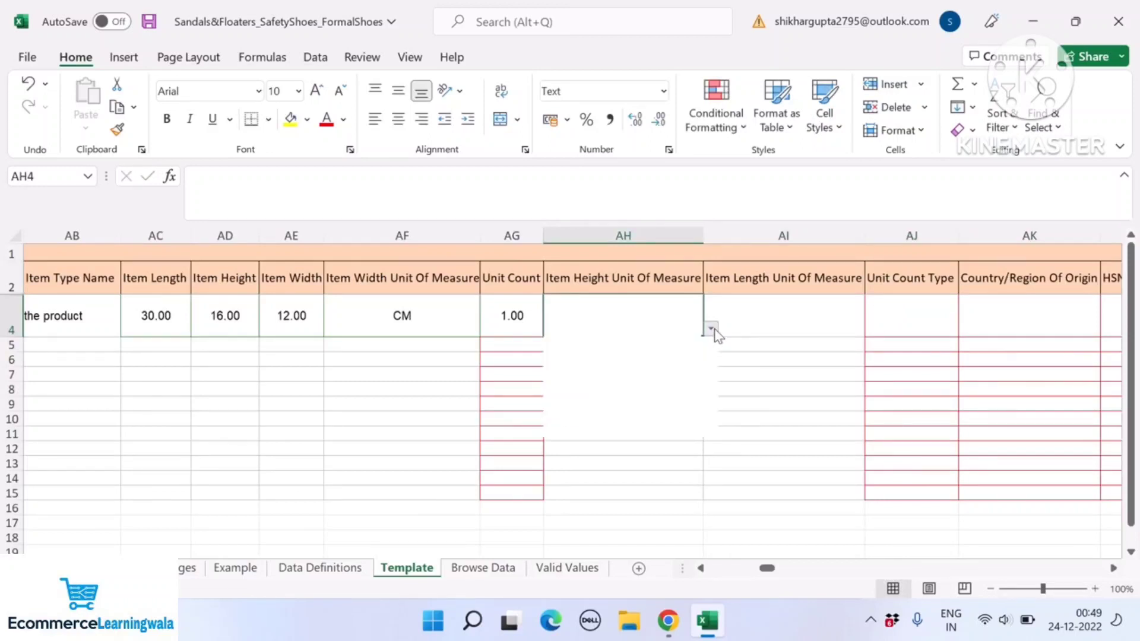
pyautogui.click(710, 329)
pyautogui.click(669, 357)
pyautogui.hotkey('ctrl', 'c')
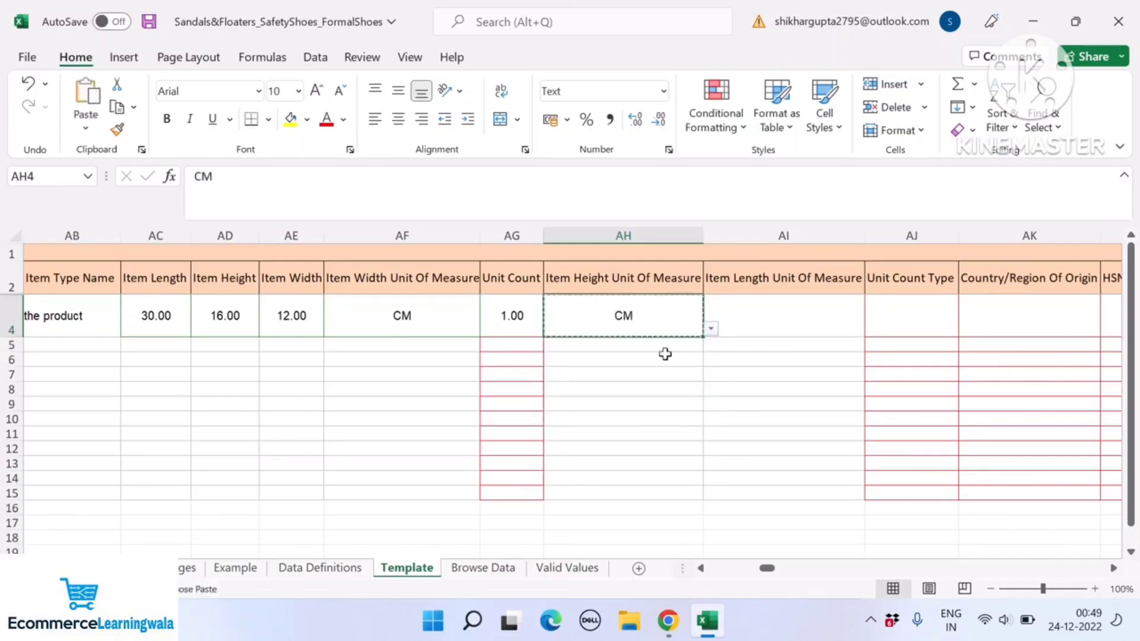
pyautogui.hotkey('shift', 'Right')
pyautogui.hotkey('ctrl', 'v')
# Set the Unit Count Type in AJ4 to Count
pyautogui.press('Right')
pyautogui.press('Right')
pyautogui.press('Right')
pyautogui.press('Right')
pyautogui.press('Right')
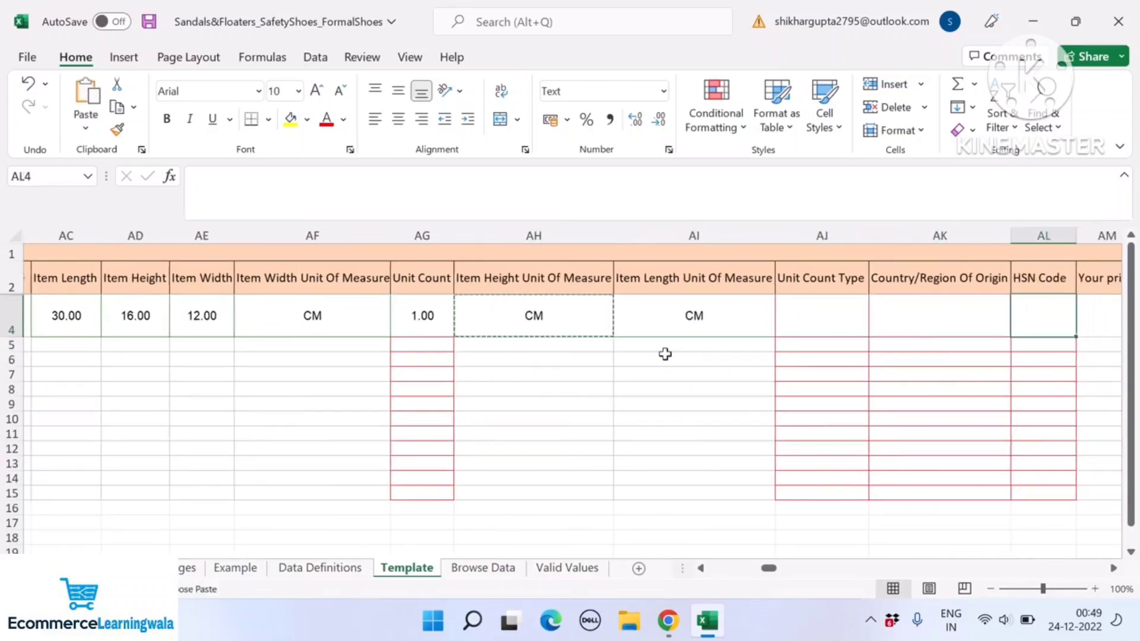
pyautogui.press('Left')
pyautogui.press('Left')
pyautogui.press('Left')
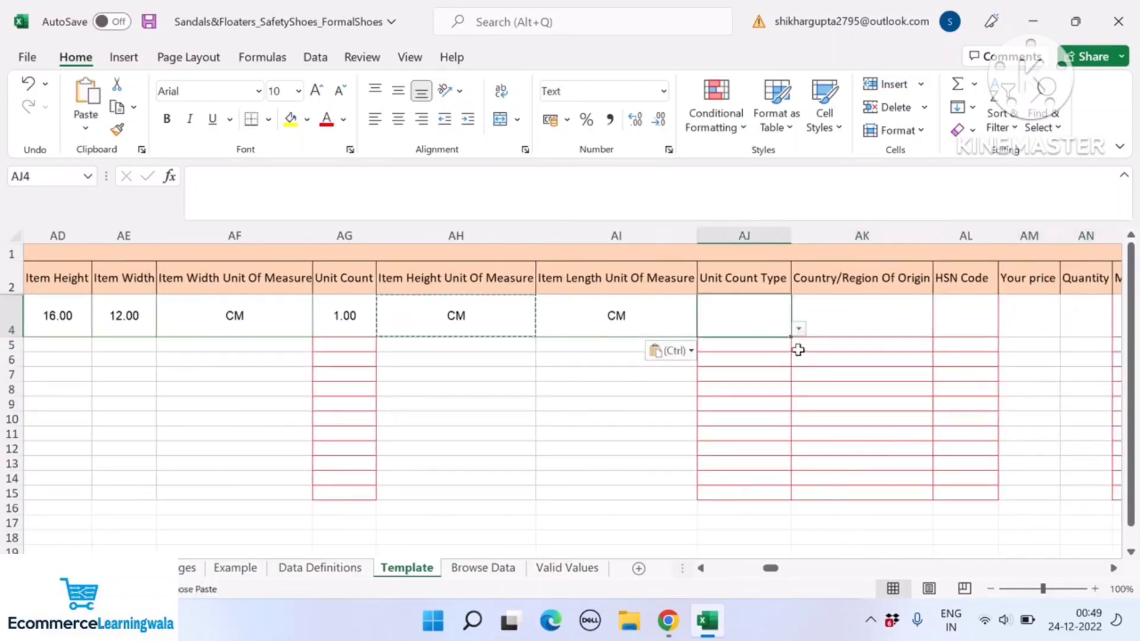
pyautogui.click(800, 330)
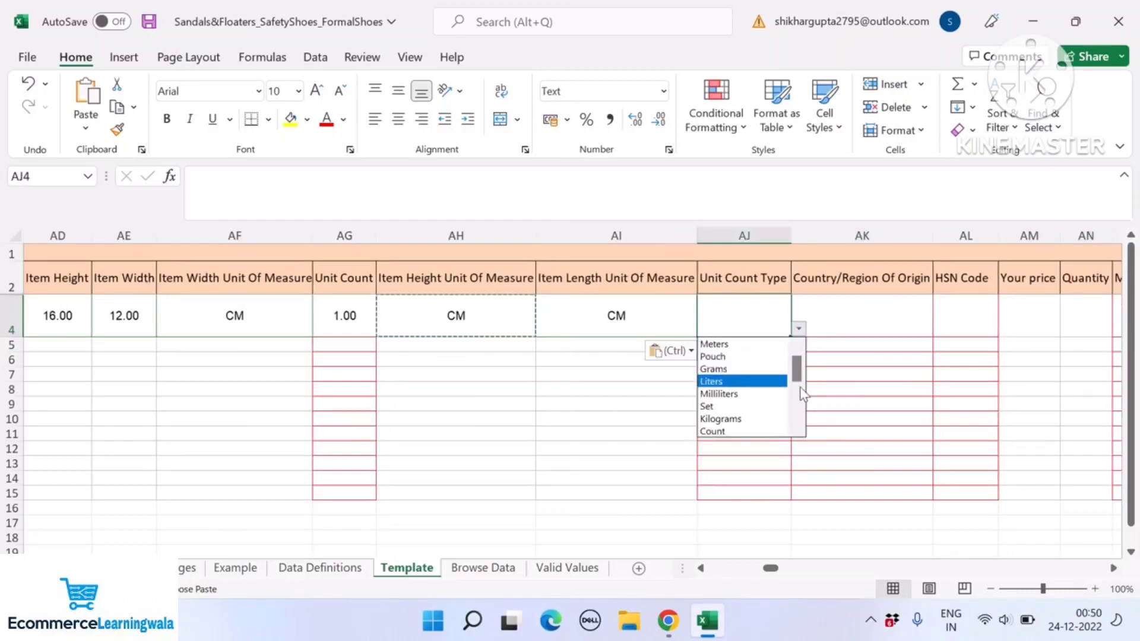
pyautogui.click(750, 432)
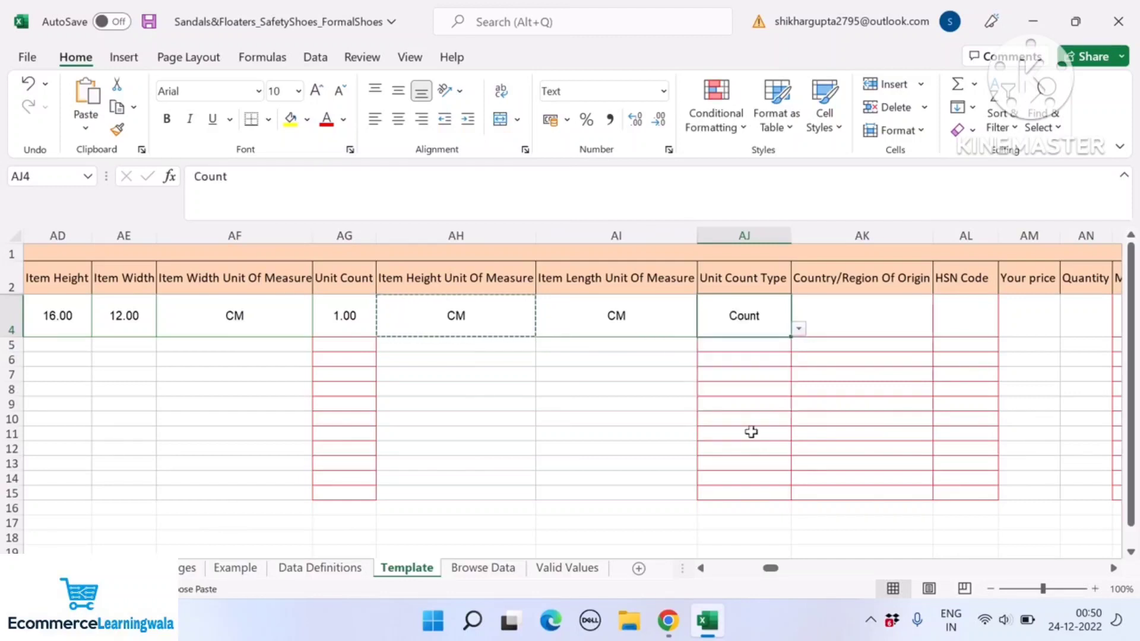
# Enter India as the Country/Region Of Origin in AK4
pyautogui.click(899, 320)
pyautogui.write('India')
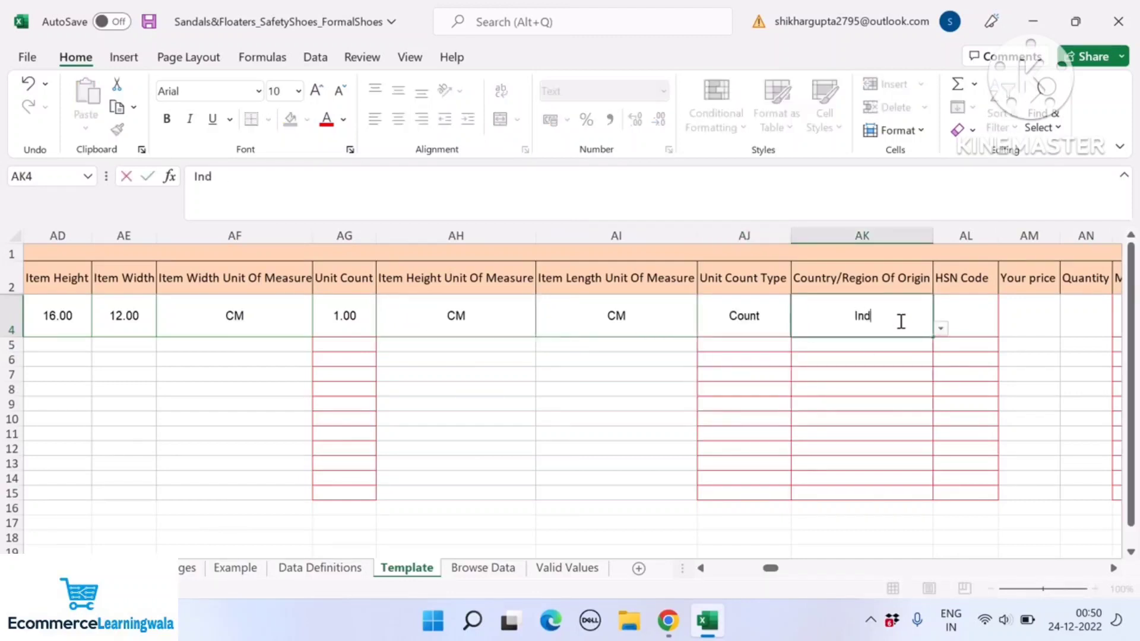
pyautogui.press('Right')
# Enter code as a placeholder for the HSN Code in AL4
pyautogui.press('Right')
pyautogui.press('Right')
pyautogui.press('Right')
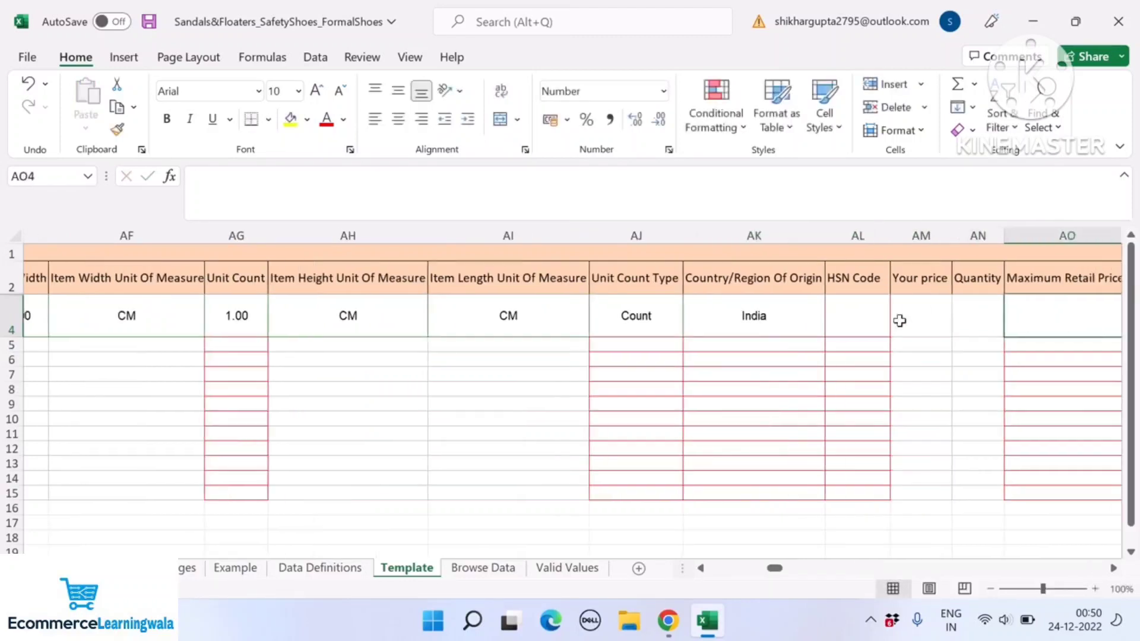
pyautogui.press('Left')
pyautogui.press('Left')
pyautogui.press('Left')
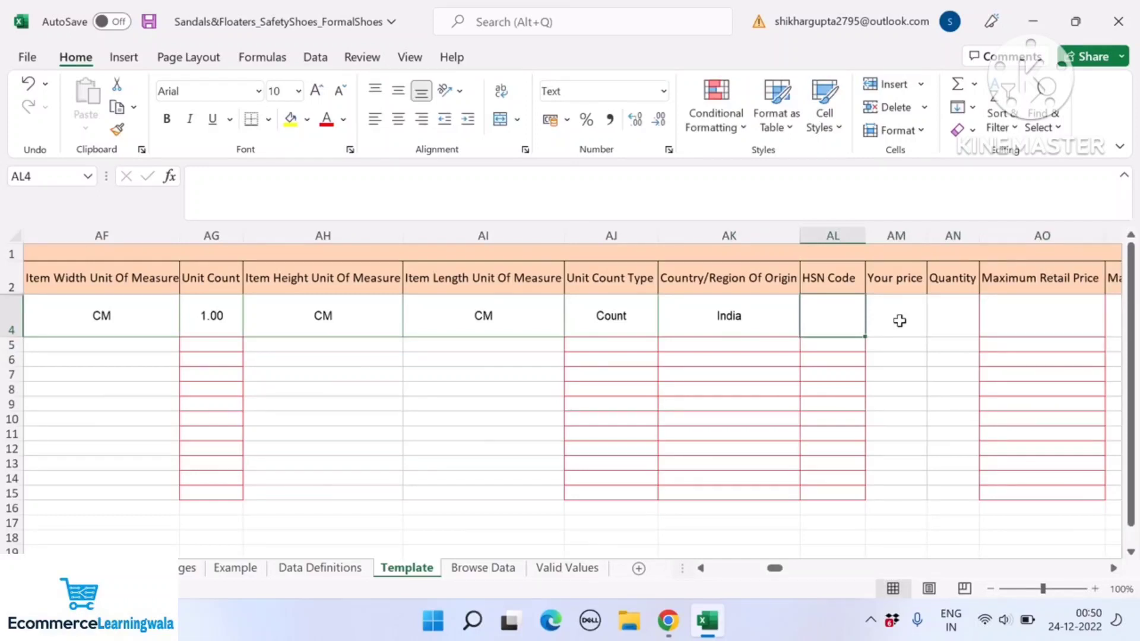
pyautogui.write('code')
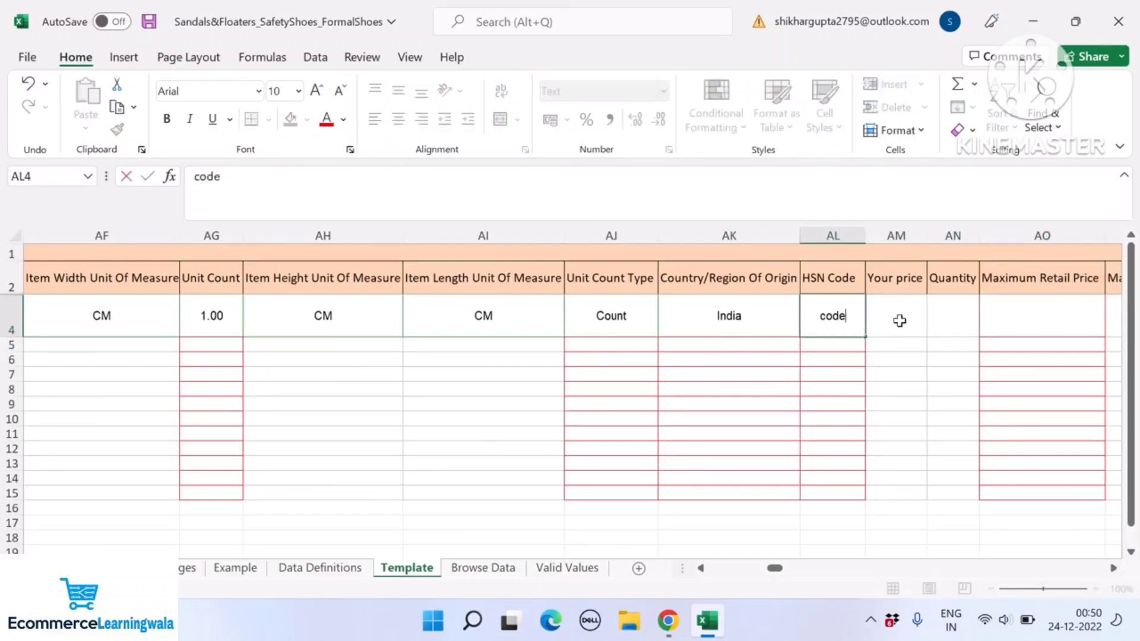
pyautogui.press('Tab')
# Set Your price in AM4 to 2999
pyautogui.press('Tab')
pyautogui.press('Tab')
pyautogui.press('Right')
pyautogui.press('Right')
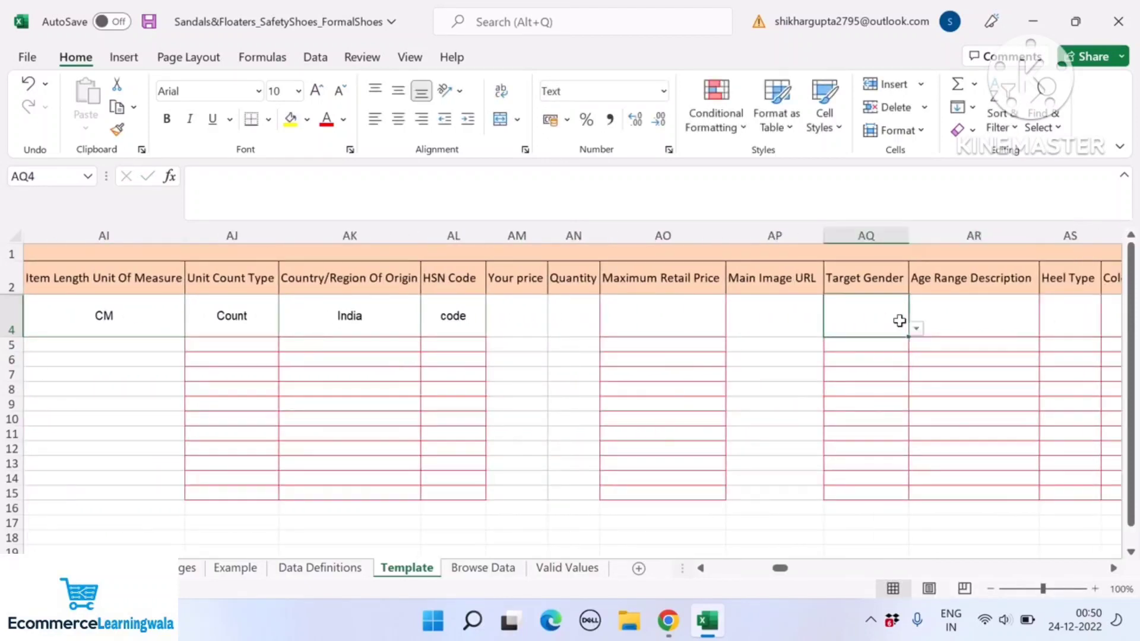
pyautogui.press('Left')
pyautogui.press('Left')
pyautogui.press('Left')
pyautogui.press('Left')
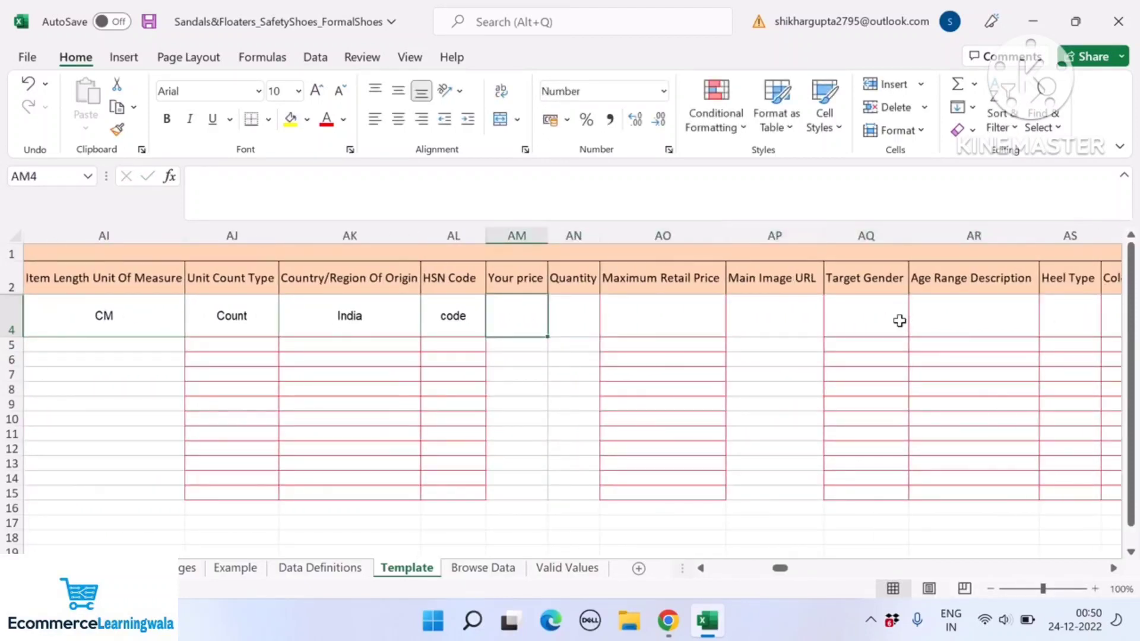
pyautogui.write('2999')
pyautogui.press('Tab')
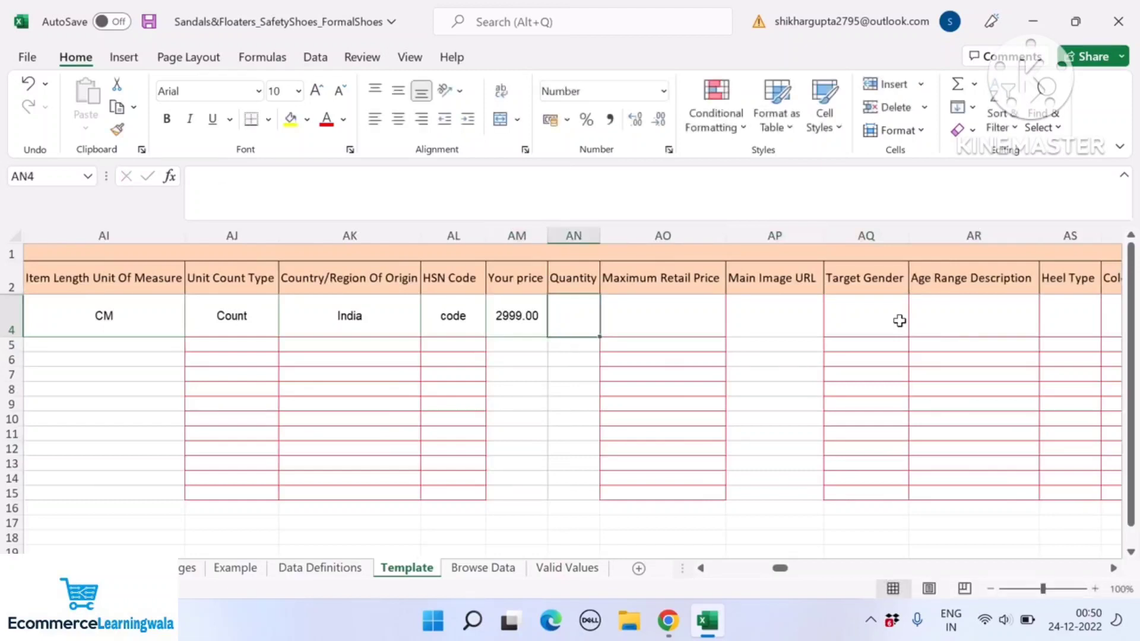
# Set the Quantity in AN4 to 100
pyautogui.write('1000')
pyautogui.press('BackSpace')
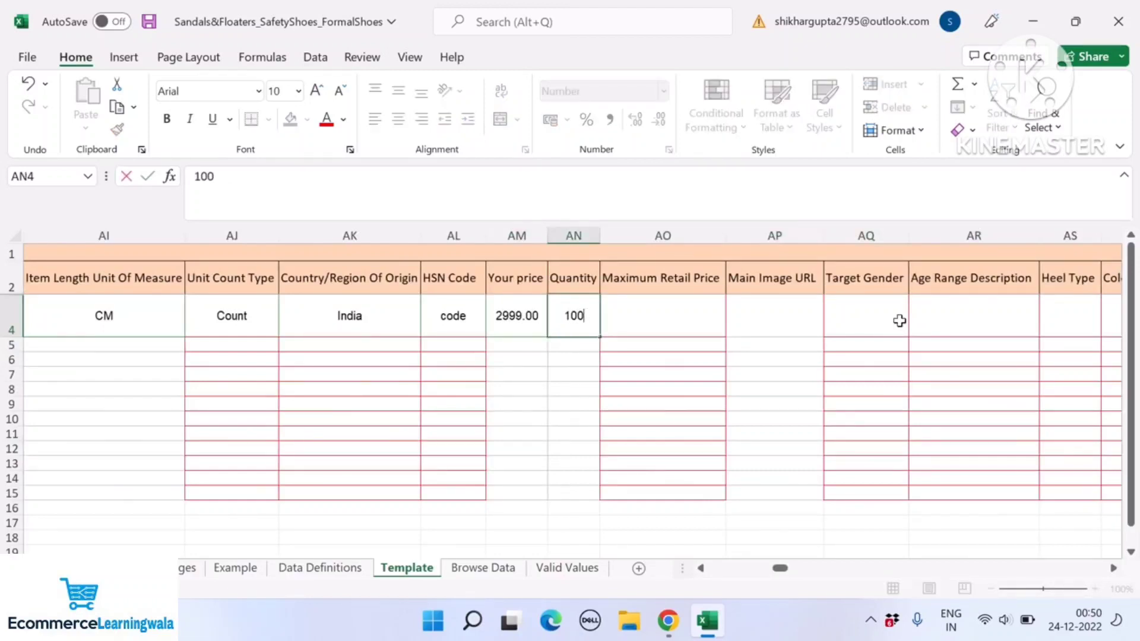
pyautogui.press('Tab')
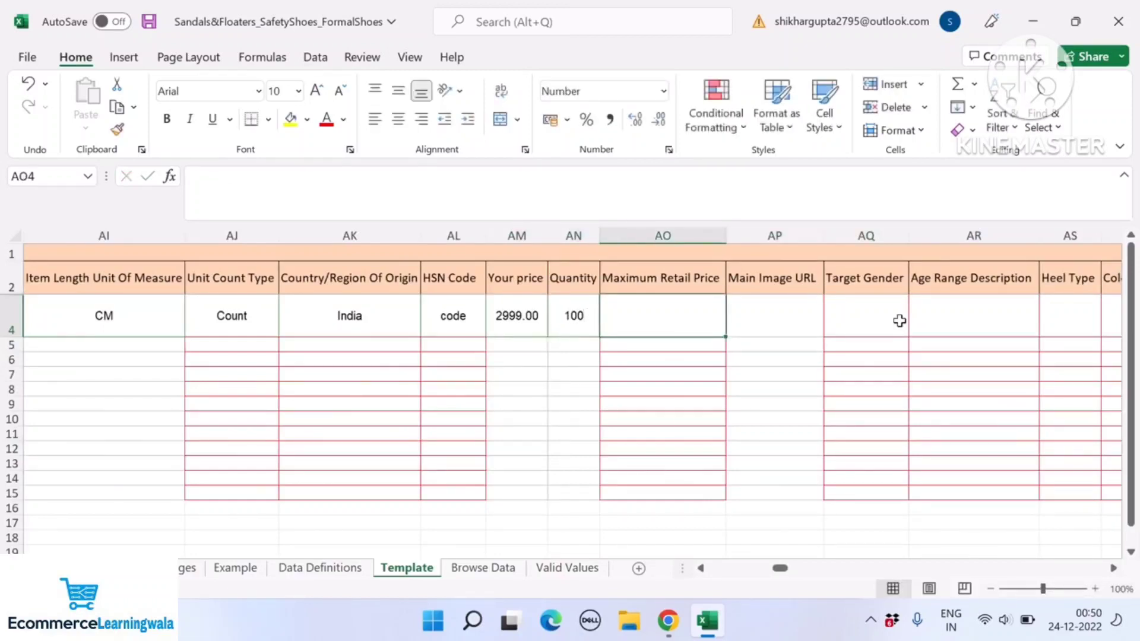
# Move the 2999 value from Your price in AM4 to Maximum Retail Price in AO4
pyautogui.press('Left')
pyautogui.press('Left')
pyautogui.press('Right')
pyautogui.press('Right')
pyautogui.press('Left')
pyautogui.press('Left')
pyautogui.hotkey('ctrl', 'x')
pyautogui.press('Right')
pyautogui.press('Right')
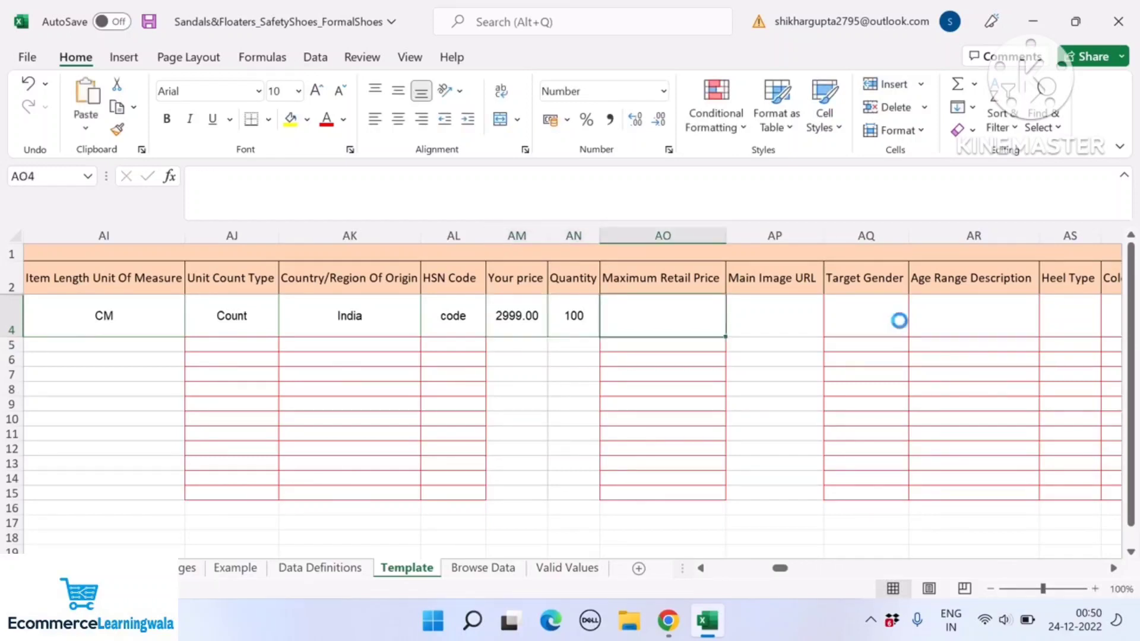
pyautogui.hotkey('ctrl', 'v')
# Set Your price in AM4 to 1999
pyautogui.press('Left')
pyautogui.press('Left')
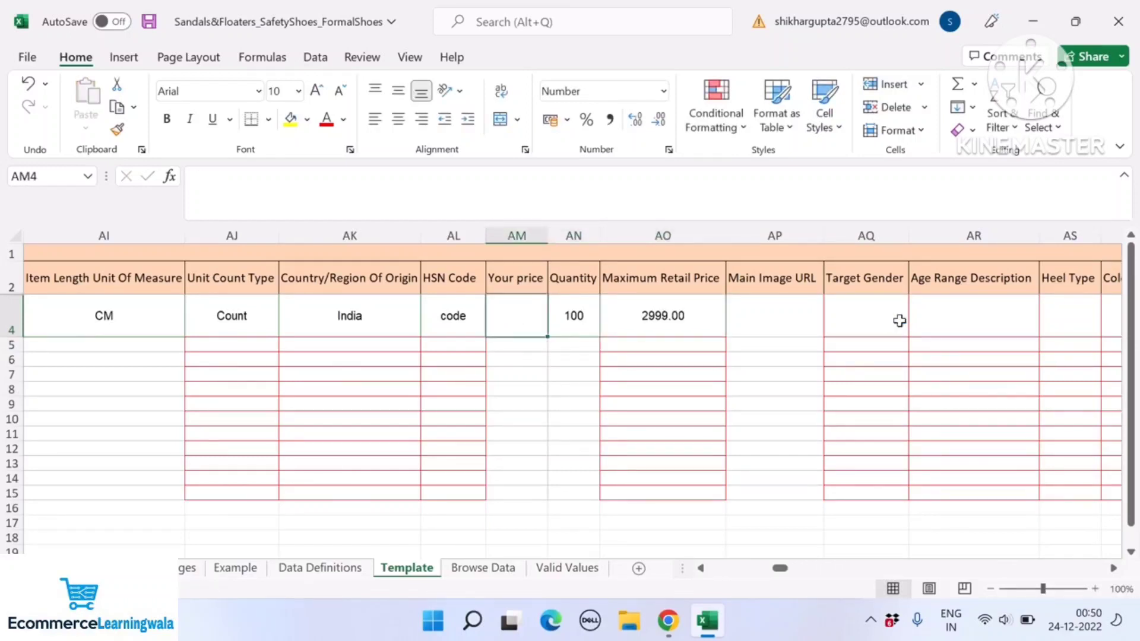
pyautogui.write('1999')
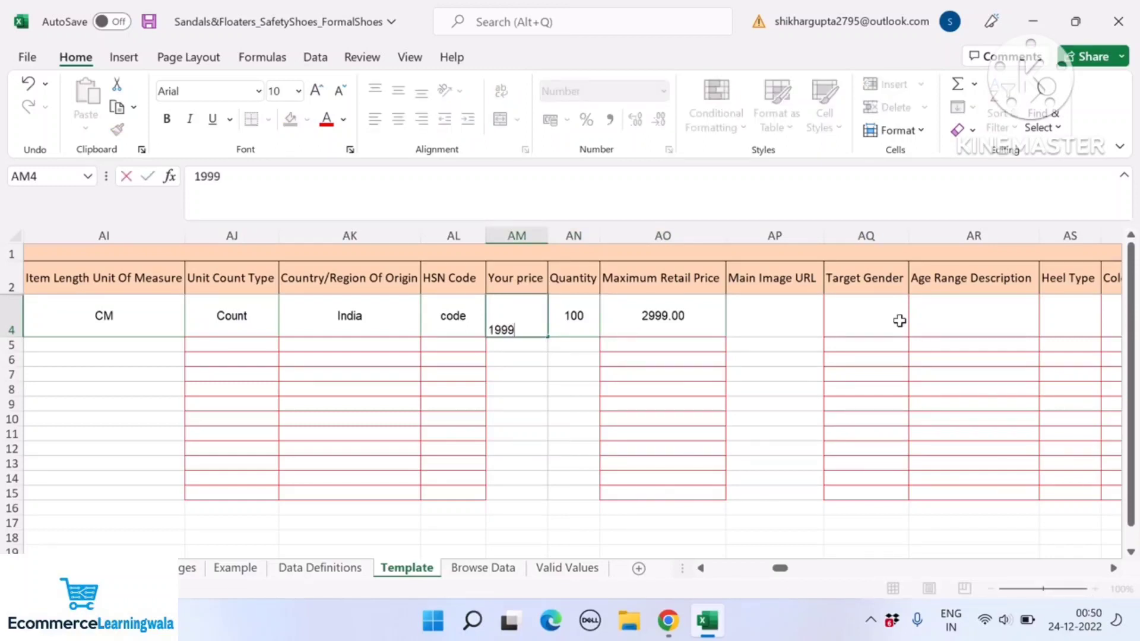
pyautogui.press('Right')
# Set the Target Gender in AQ4 to Male
pyautogui.press('Right')
pyautogui.press('Right')
pyautogui.press('Right')
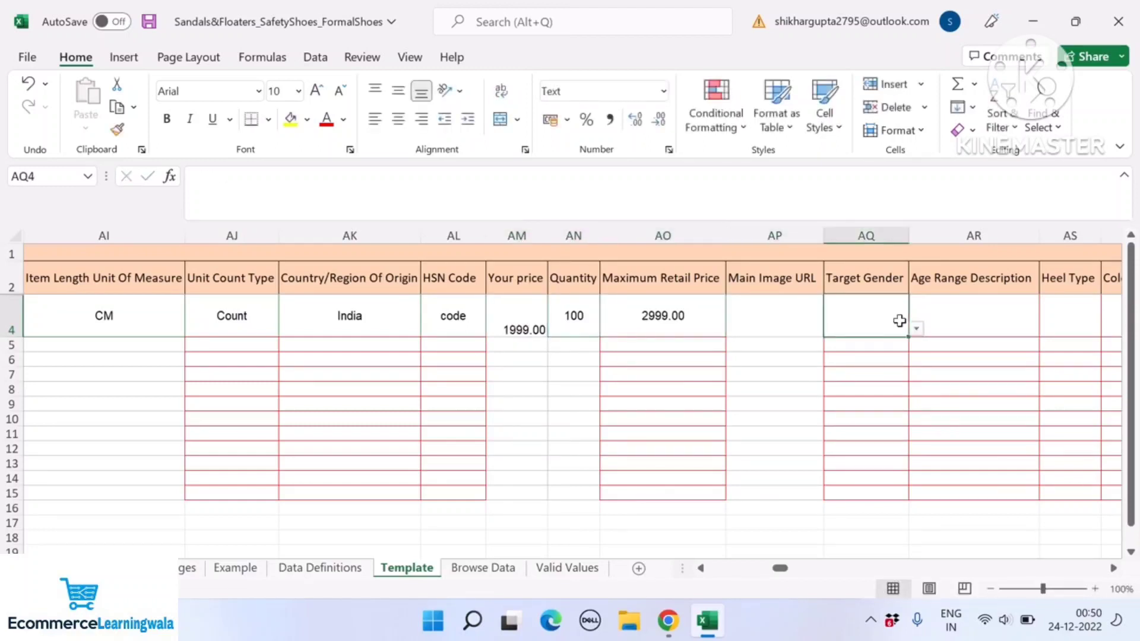
pyautogui.press('Right')
pyautogui.press('Right')
pyautogui.press('Right')
pyautogui.press('Left')
pyautogui.press('Left')
pyautogui.press('Left')
pyautogui.press('Left')
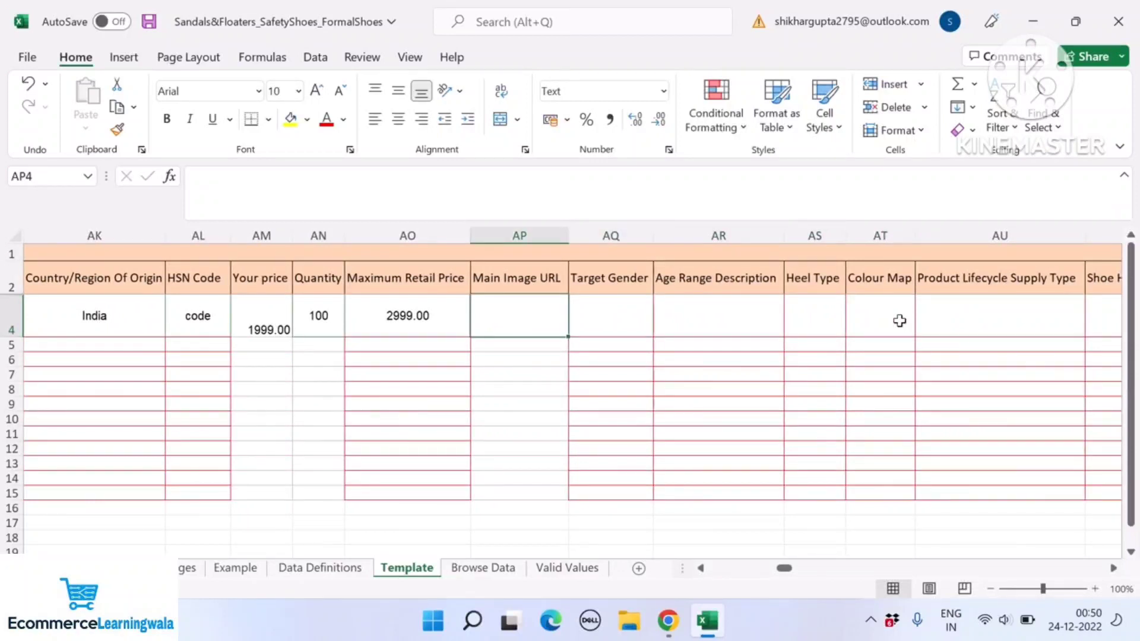
pyautogui.press('Right')
pyautogui.click(661, 329)
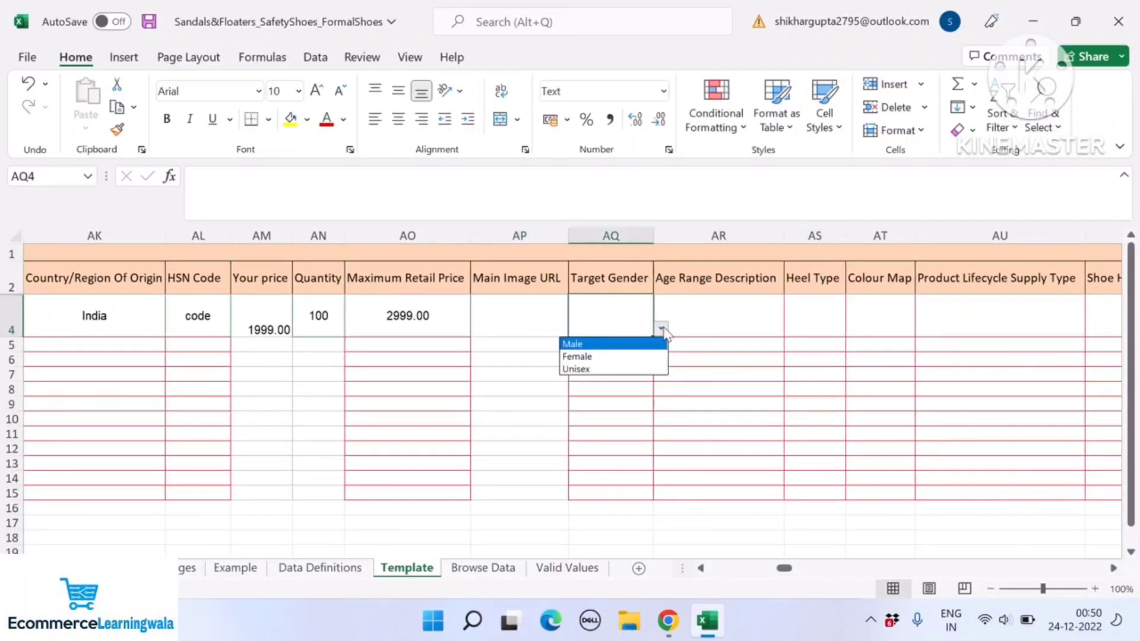
pyautogui.click(643, 345)
# Set the Age Range Description in AR4 to Adult
pyautogui.click(721, 320)
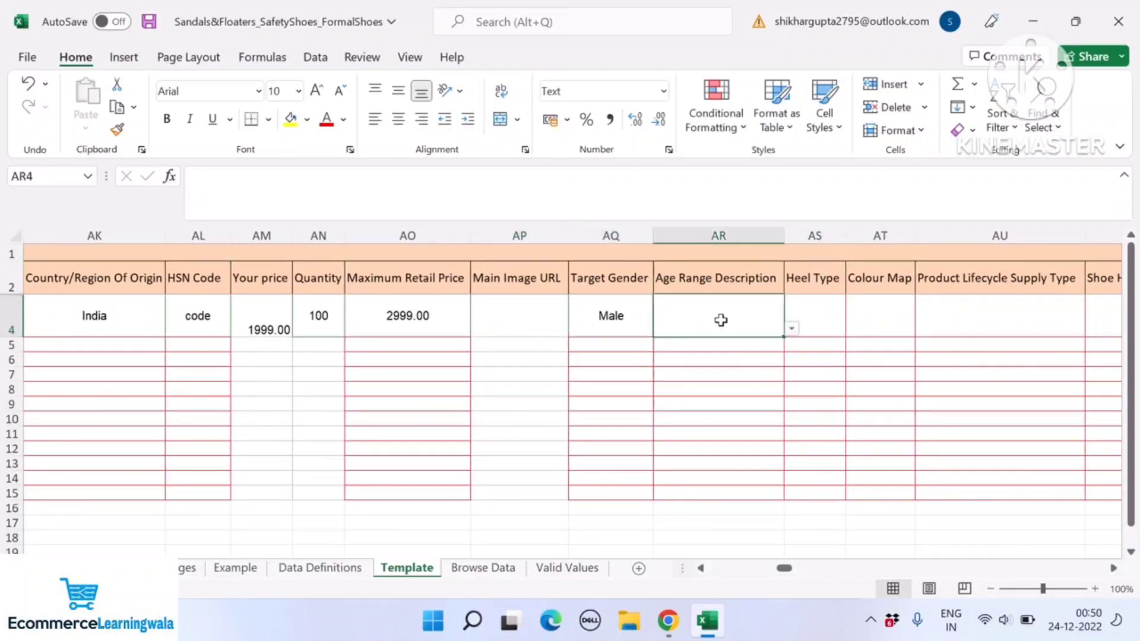
pyautogui.click(791, 330)
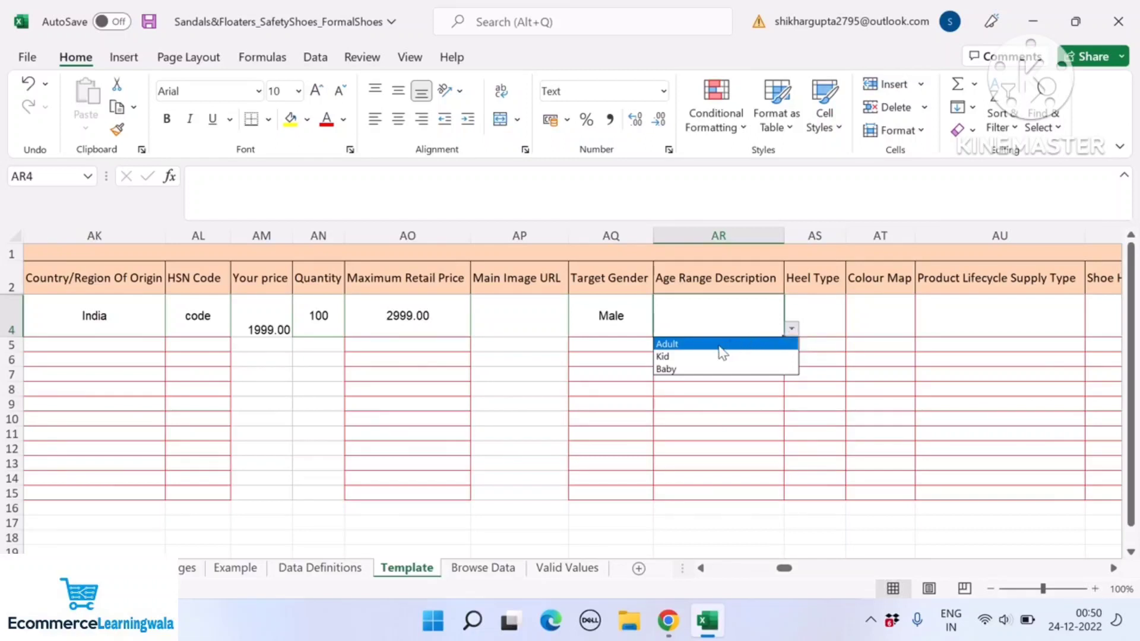
pyautogui.click(720, 345)
# View the available Heel Type options for AS4 without choosing one
pyautogui.click(800, 312)
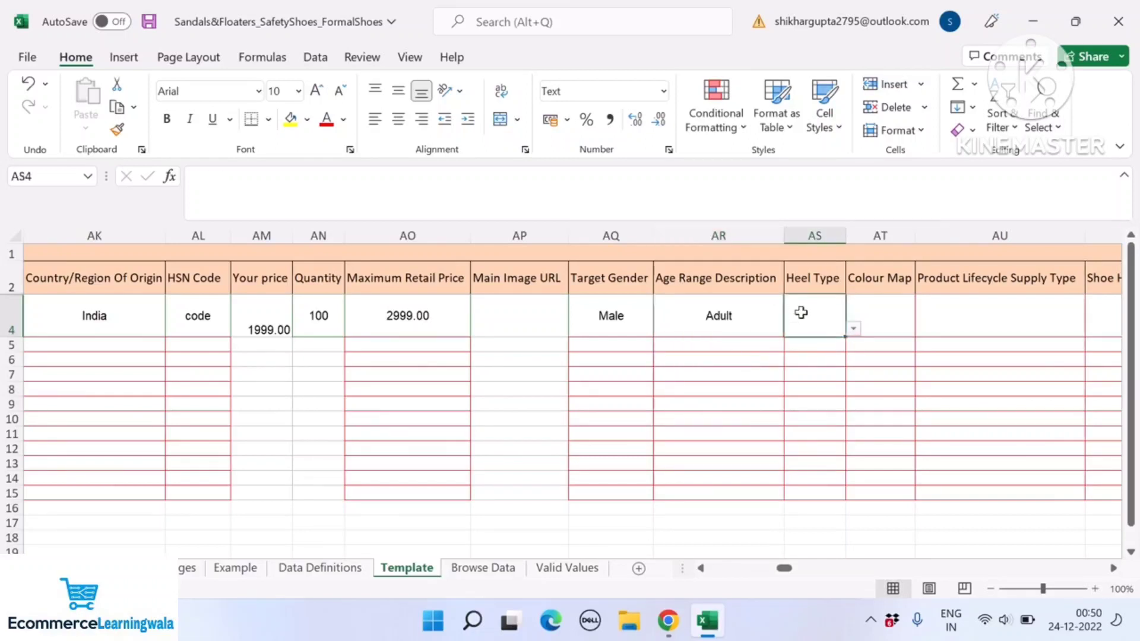
pyautogui.click(854, 335)
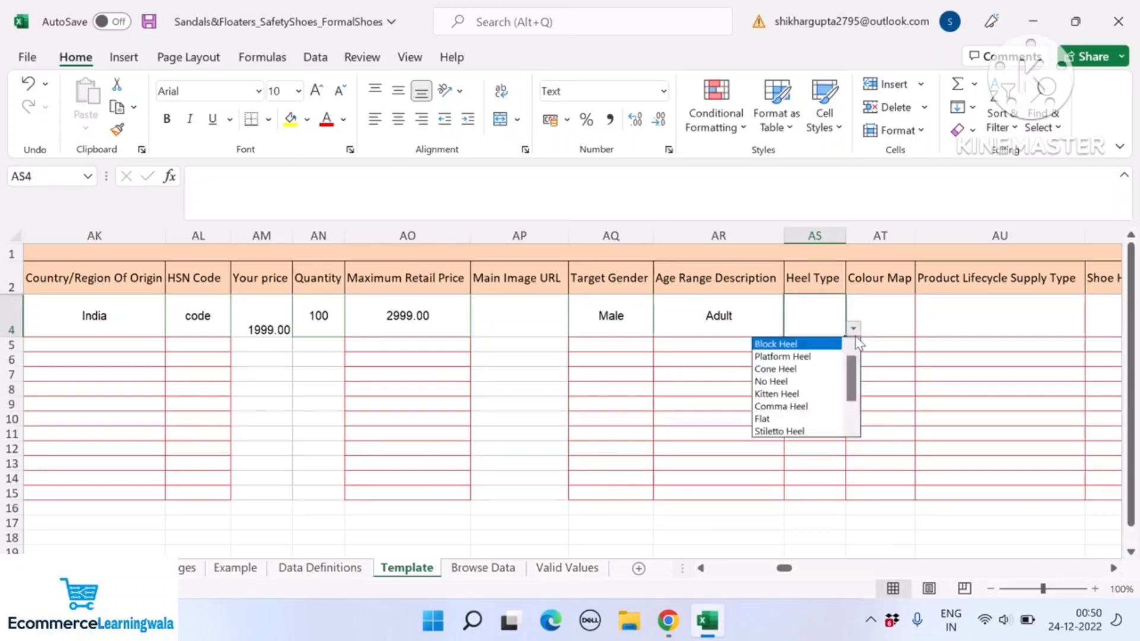
pyautogui.click(855, 335)
# Go to the Colour Map cell AT4 in the product row
pyautogui.press('Right')
pyautogui.press('Right')
pyautogui.press('Right')
pyautogui.hscroll(2, 855, 336)
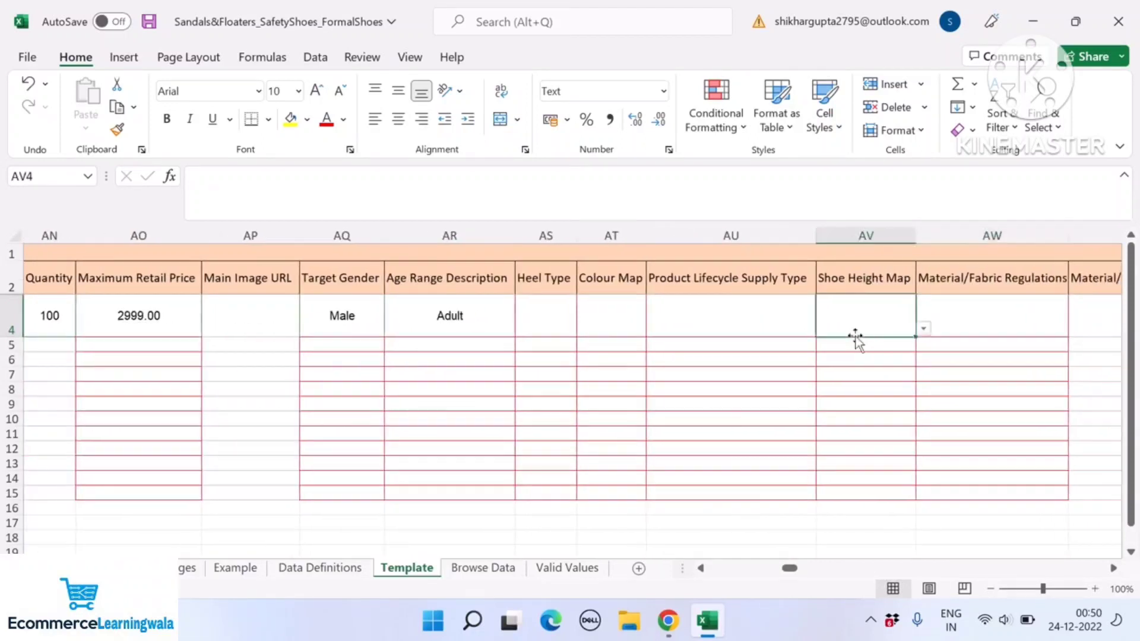
pyautogui.press('Left')
pyautogui.press('Left')
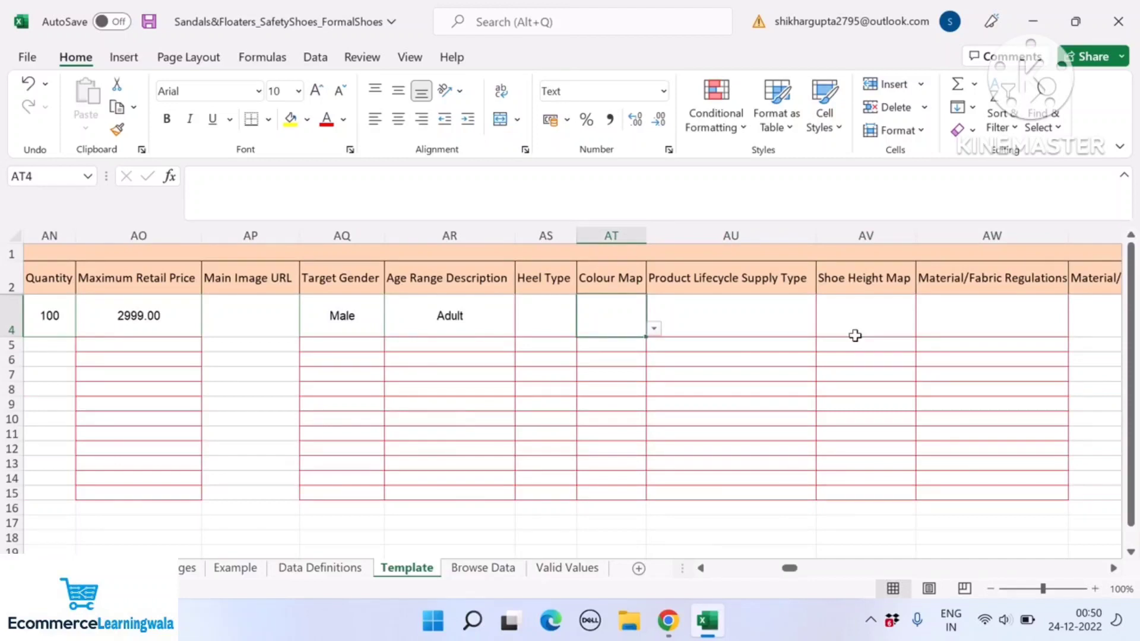
# Enter Fill as the Colour Map and choose Year Round Replenishable as the Product Lifecycle Supply Type in row 4
pyautogui.write('Fill')
pyautogui.press('Tab')
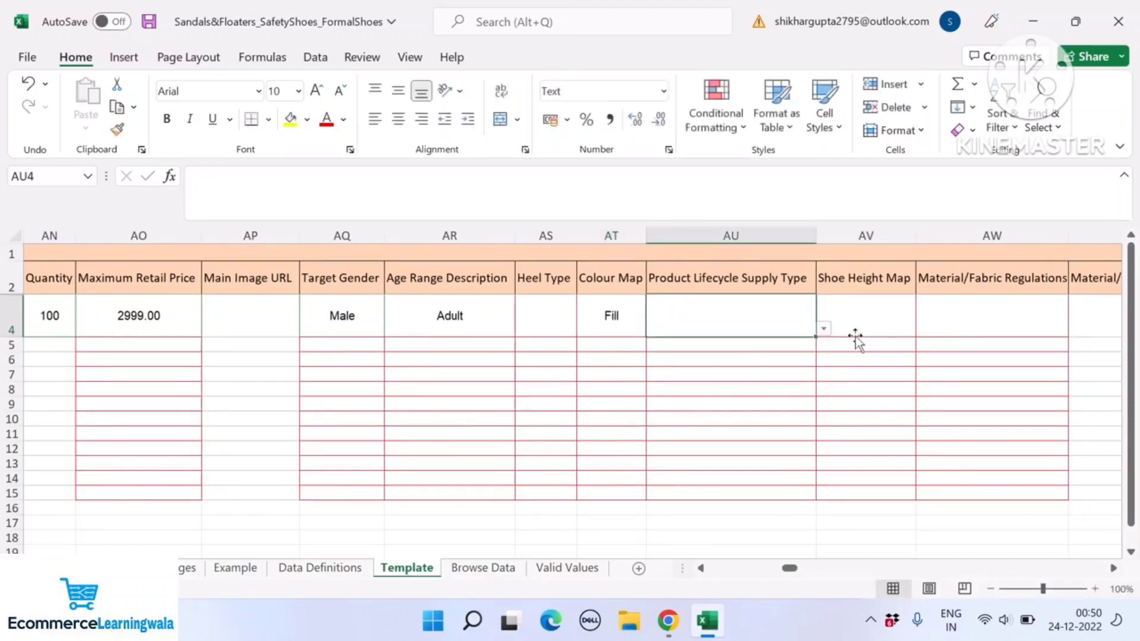
pyautogui.press('Right')
pyautogui.press('Right')
pyautogui.press('Right')
pyautogui.press('Right')
pyautogui.press('Left')
pyautogui.press('Left')
pyautogui.press('Left')
pyautogui.press('Left')
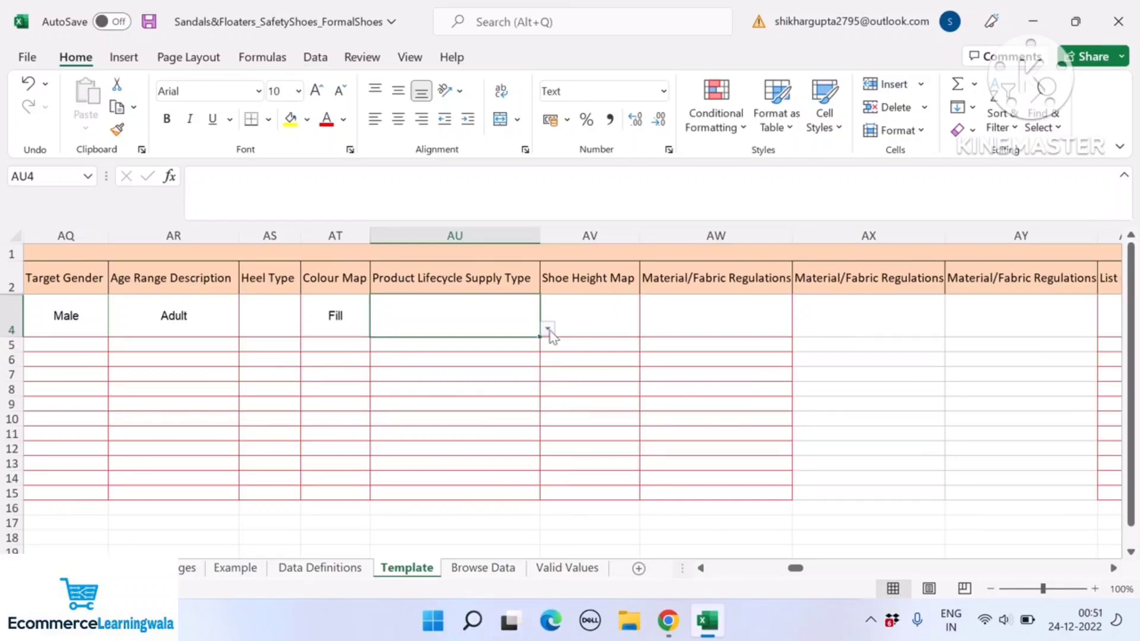
pyautogui.click(621, 315)
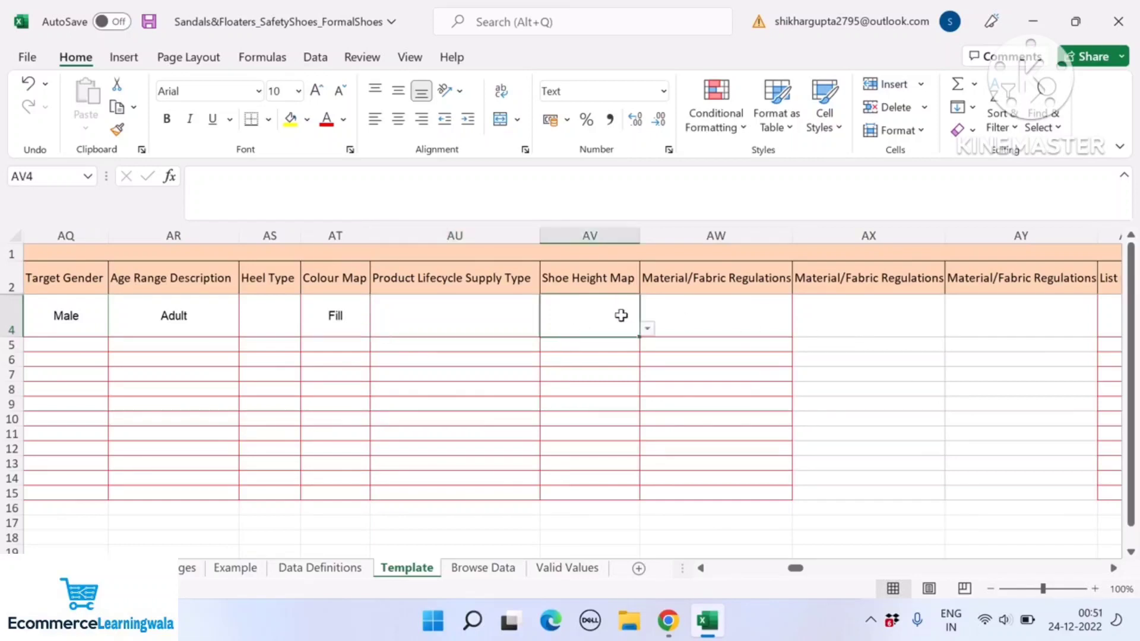
pyautogui.click(525, 312)
pyautogui.click(546, 328)
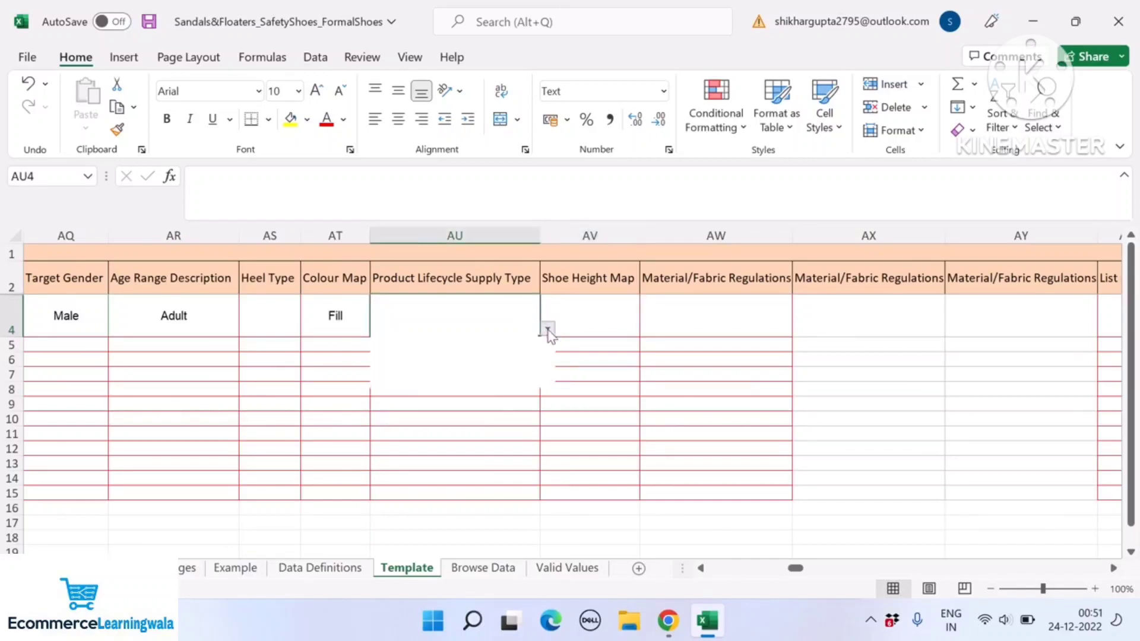
pyautogui.click(546, 330)
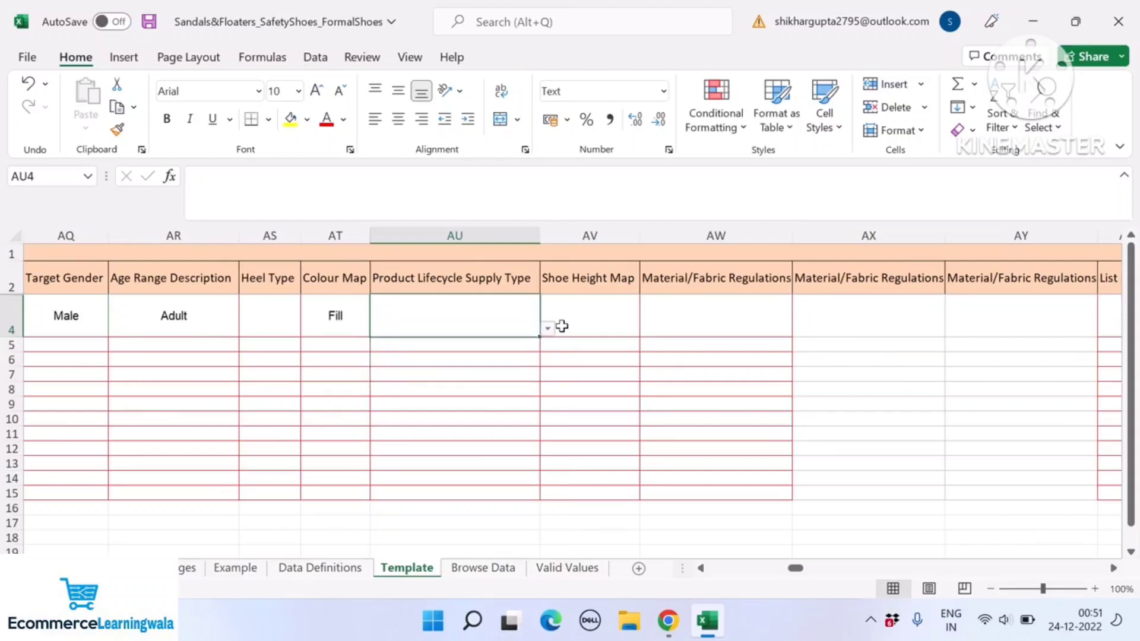
pyautogui.click(546, 328)
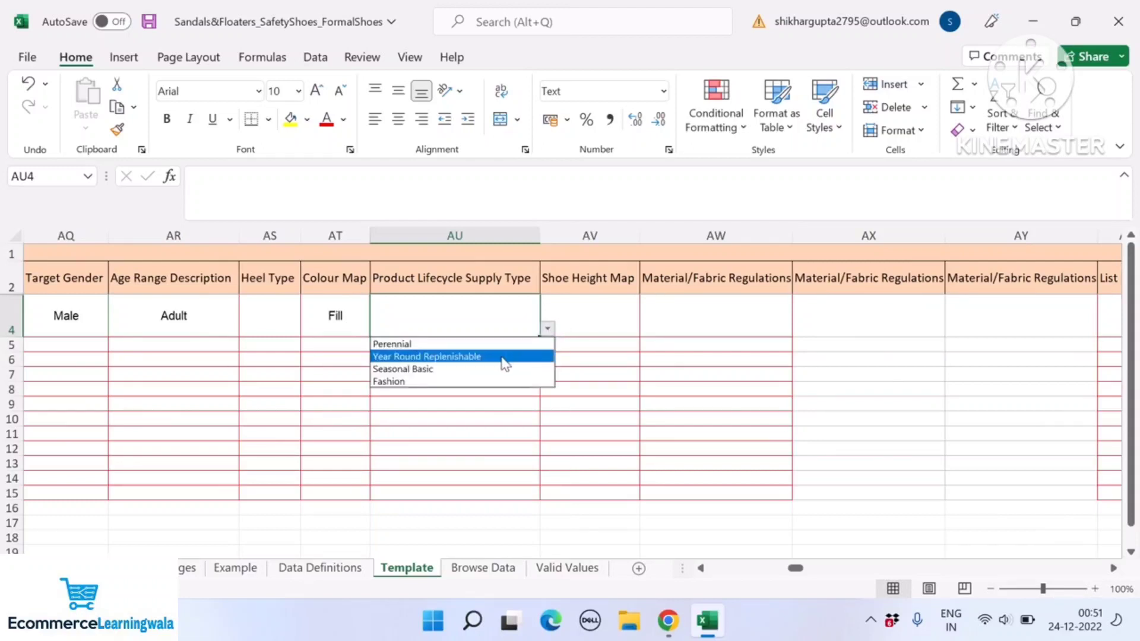
pyautogui.click(503, 357)
# Examine the Shoe Height Map options and the columns from Material/Fabric Regulations through the Images and Variation sections to Update Delete
pyautogui.click(585, 321)
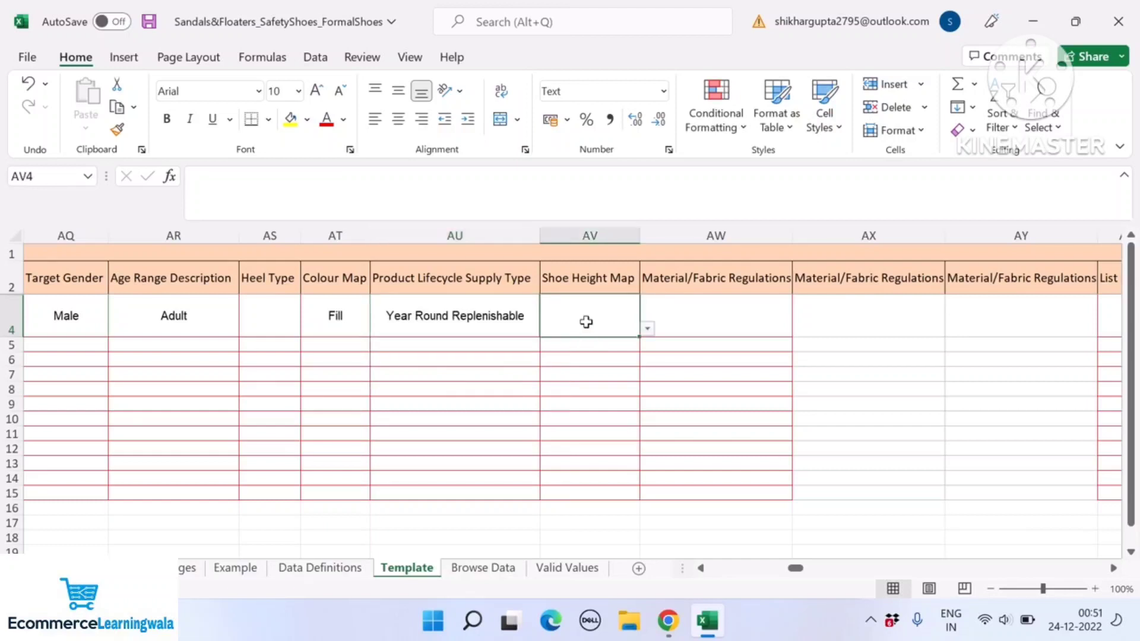
pyautogui.click(647, 329)
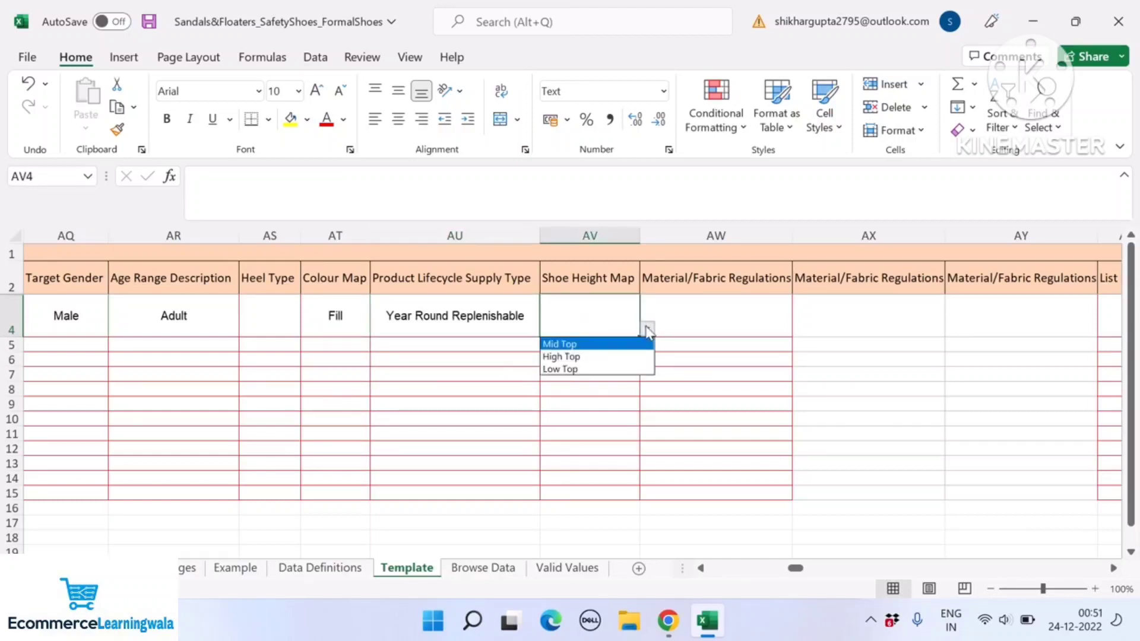
pyautogui.click(647, 330)
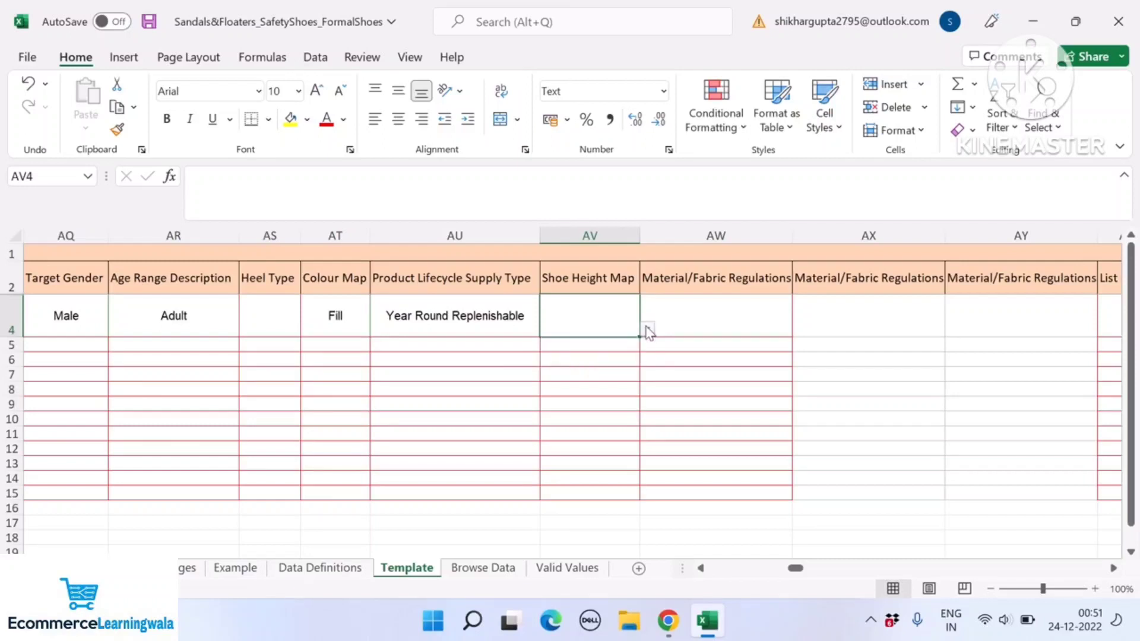
pyautogui.press('Tab')
pyautogui.press('Tab')
pyautogui.press('Tab')
pyautogui.press('Tab')
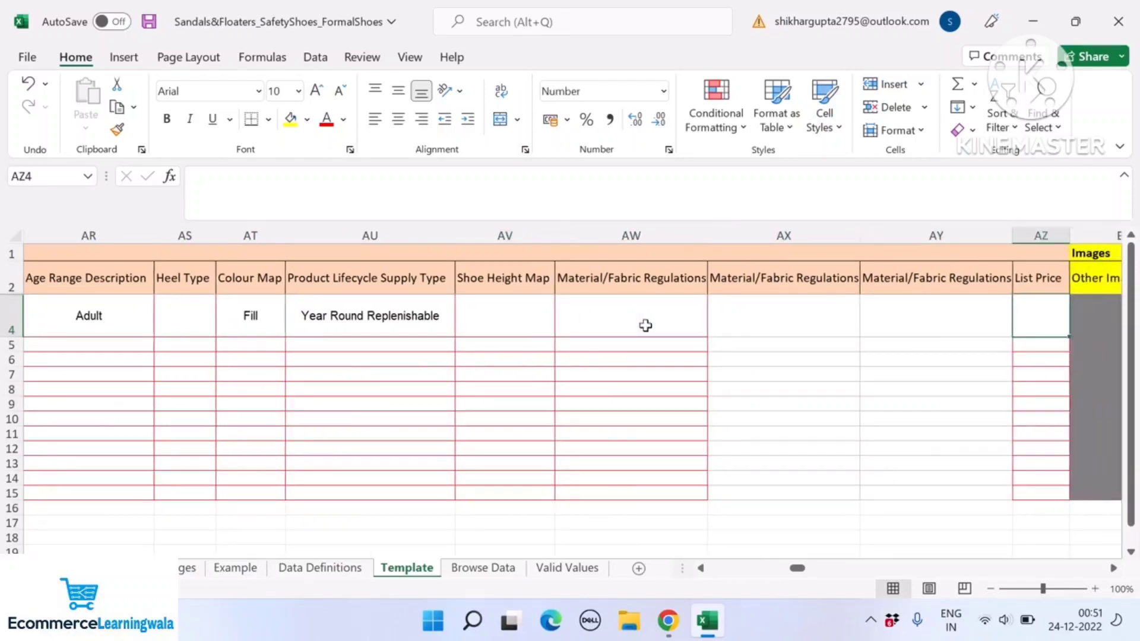
pyautogui.press('Tab')
pyautogui.press('Tab')
pyautogui.hotkey('shift', 'Tab')
pyautogui.hotkey('shift', 'Tab')
pyautogui.press('Tab')
pyautogui.press('Tab')
pyautogui.press('Tab')
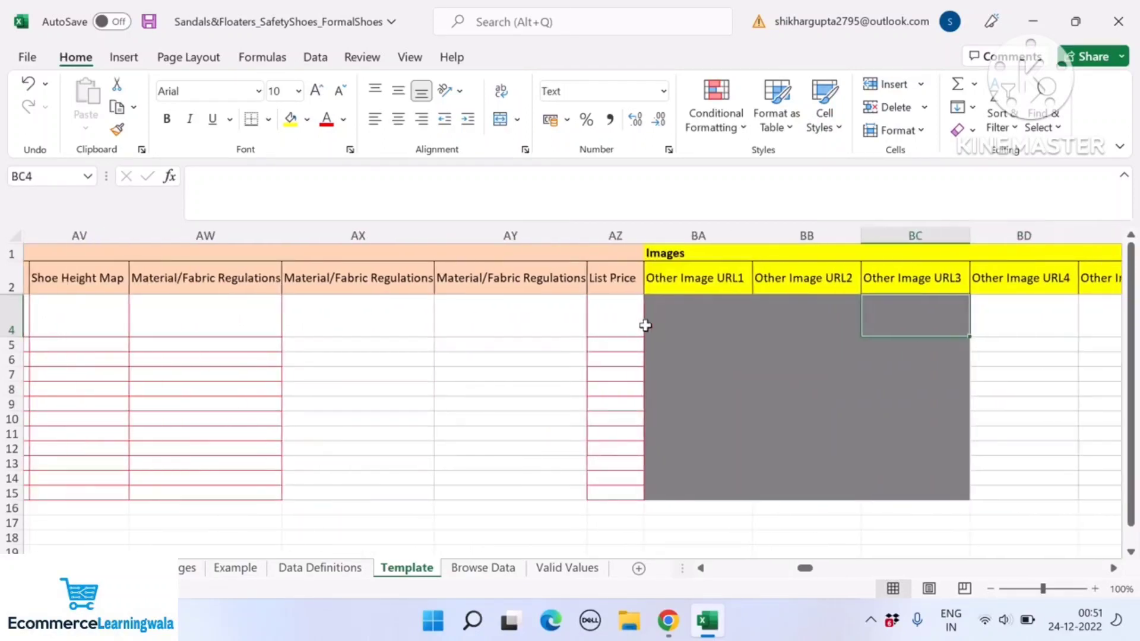
pyautogui.press('Tab')
pyautogui.press('Tab')
pyautogui.press('Tab')
pyautogui.press('Tab')
pyautogui.hotkey('shift', 'Tab')
pyautogui.hotkey('shift', 'Tab')
pyautogui.hotkey('shift', 'Tab')
pyautogui.press('Tab')
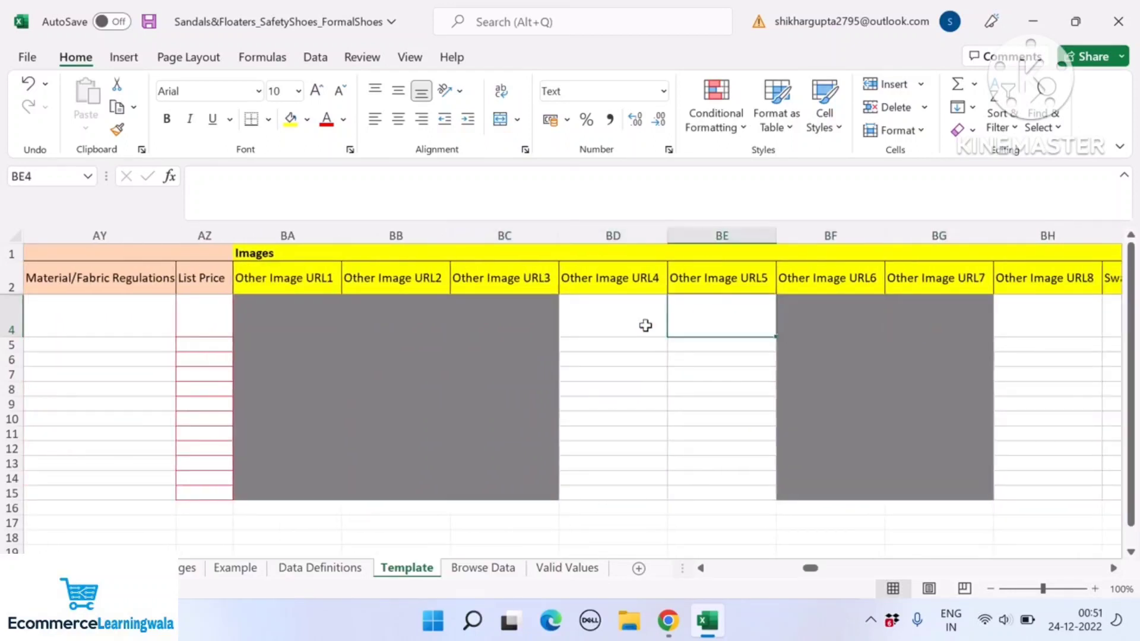
pyautogui.press('Tab')
pyautogui.press('Tab')
pyautogui.press('Tab')
pyautogui.press('Tab')
pyautogui.press('Tab')
pyautogui.press('Tab')
pyautogui.press('Tab')
pyautogui.press('Tab')
pyautogui.press('Tab')
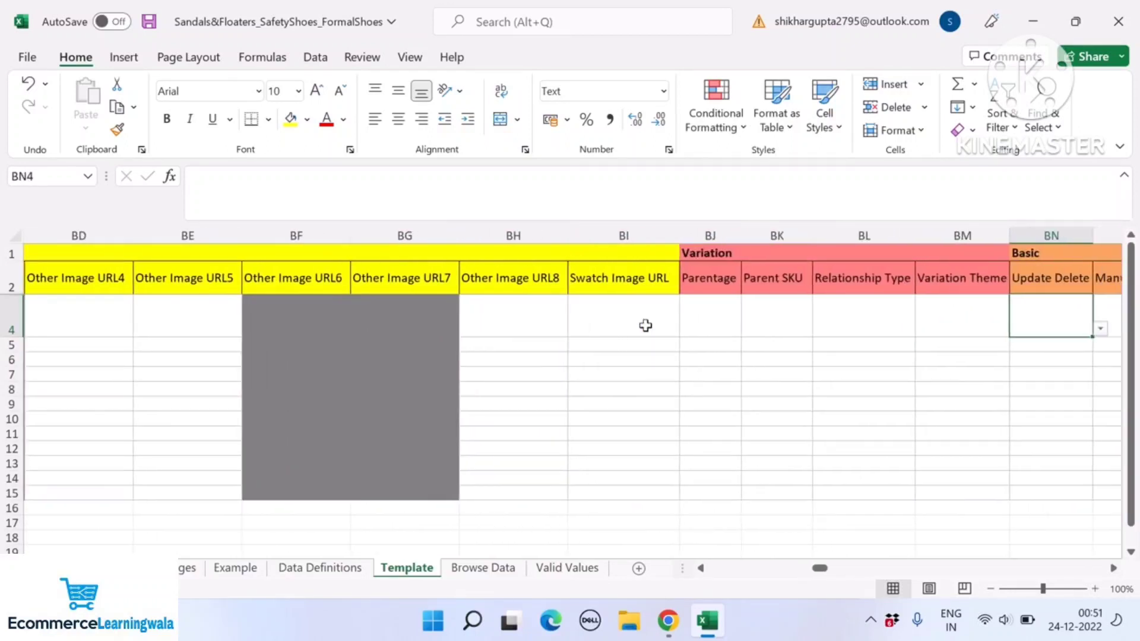
pyautogui.press('Tab')
pyautogui.hotkey('shift', 'Tab')
pyautogui.hotkey('shift', 'Tab')
pyautogui.hotkey('shift', 'Tab')
pyautogui.hotkey('shift', 'Tab')
pyautogui.hotkey('shift', 'Tab')
pyautogui.hotkey('shift', 'Tab')
pyautogui.hotkey('shift', 'Tab')
pyautogui.hotkey('shift', 'Tab')
pyautogui.hotkey('shift', 'Tab')
pyautogui.hotkey('shift', 'Tab')
pyautogui.hotkey('shift', 'Tab')
pyautogui.hotkey('shift', 'Tab')
pyautogui.hotkey('shift', 'Tab')
pyautogui.hotkey('shift', 'Tab')
pyautogui.press('Tab')
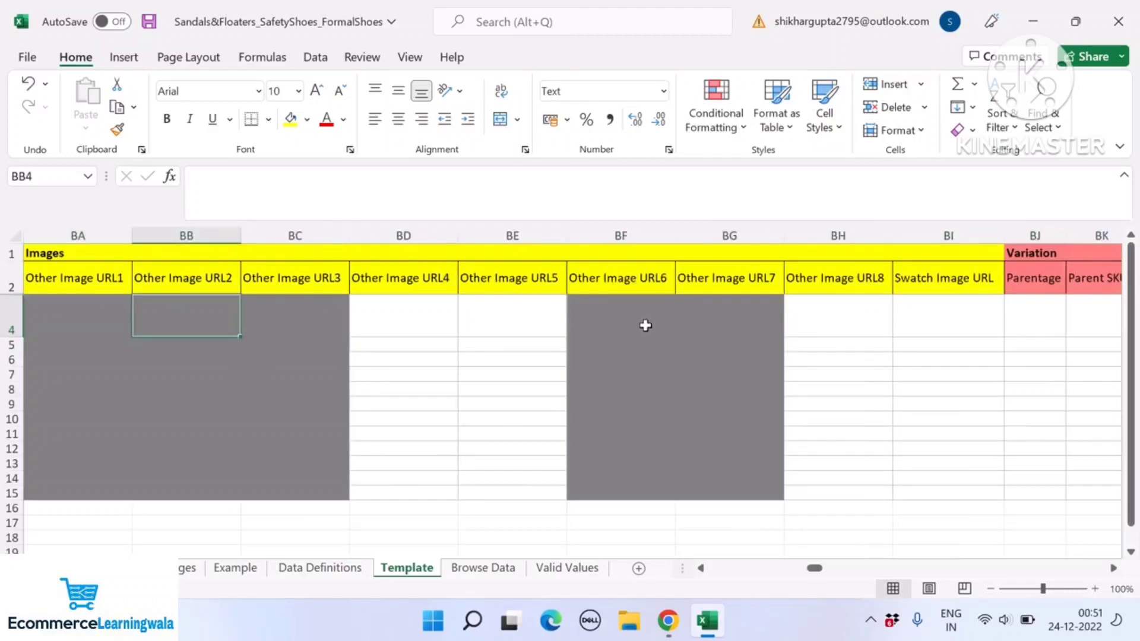
# Copy the Seller SKU values from B4:B15, product1-$P through product2-10
pyautogui.hotkey('shift', 'Tab')
pyautogui.hotkey('shift', 'Tab')
pyautogui.hotkey('shift', 'Tab')
pyautogui.hotkey('shift', 'Tab')
pyautogui.hotkey('shift', 'Tab')
pyautogui.hotkey('shift', 'Tab')
pyautogui.hotkey('shift', 'Tab')
pyautogui.press('Home')
pyautogui.press('Tab')
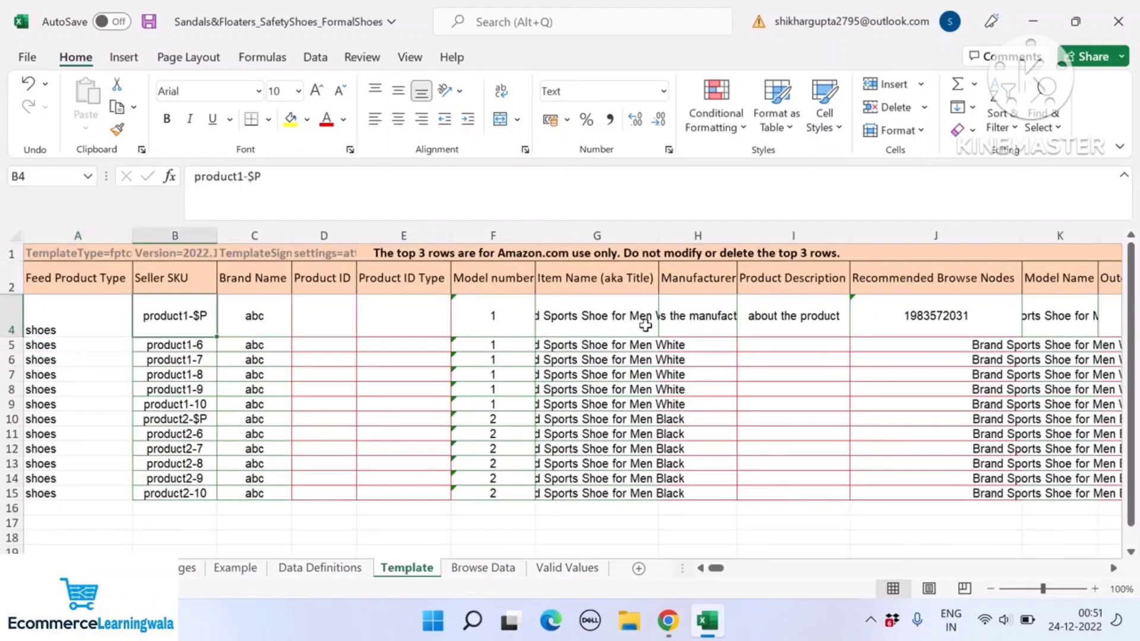
pyautogui.hotkey('ctrl', 'shift', 'Down')
pyautogui.hotkey('ctrl', 'c')
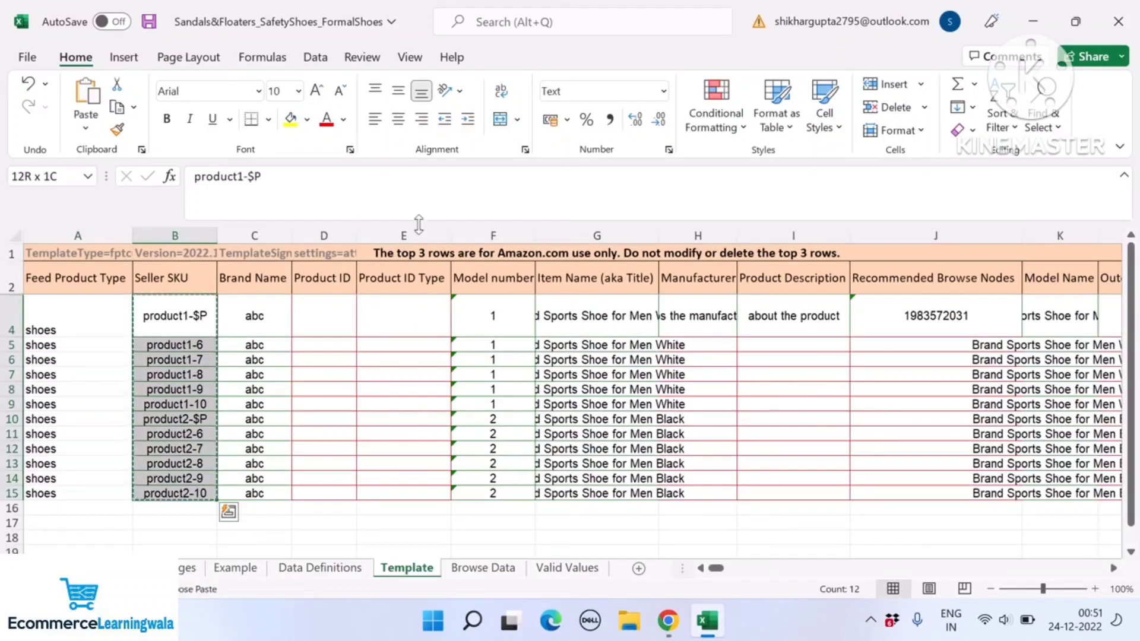
pyautogui.hscroll(5, 770, 351)
pyautogui.click(464, 309)
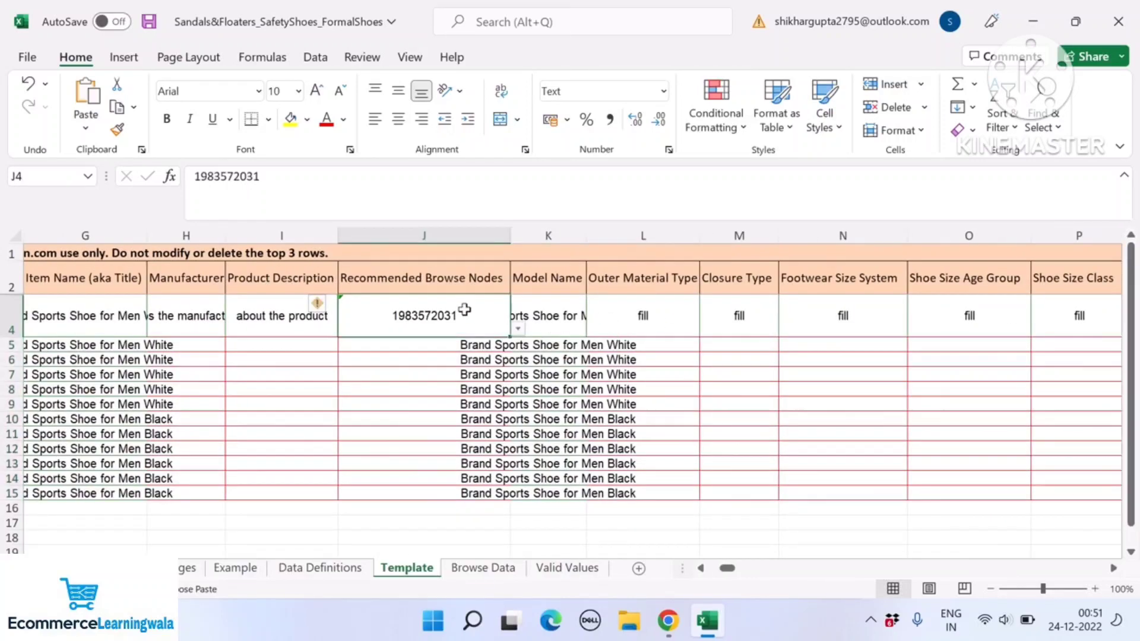
pyautogui.click(518, 330)
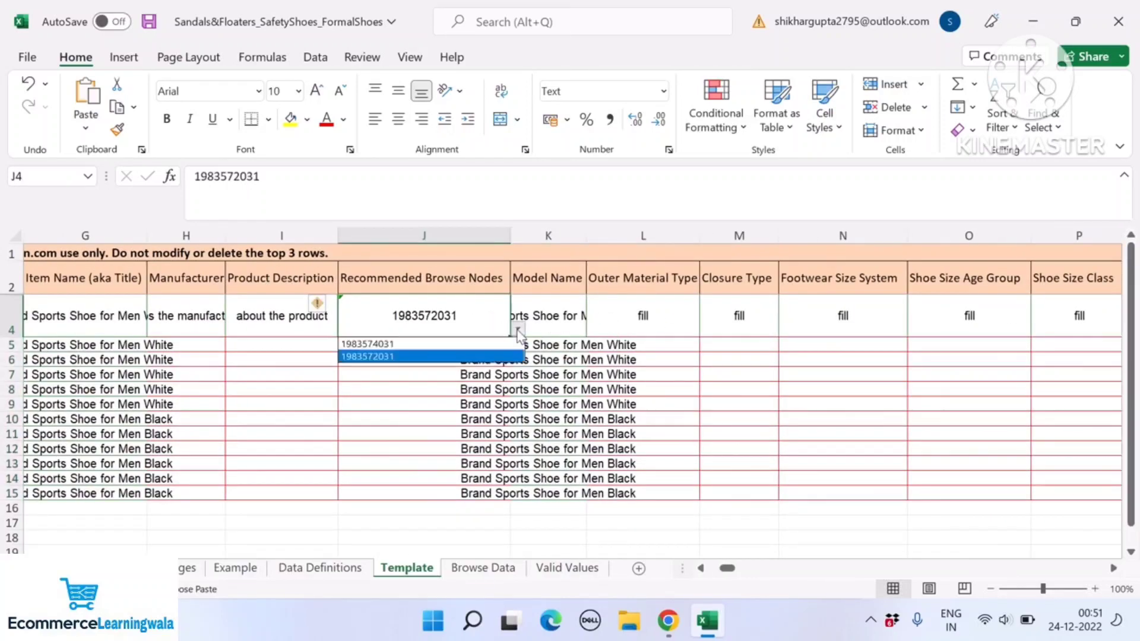
pyautogui.click(482, 344)
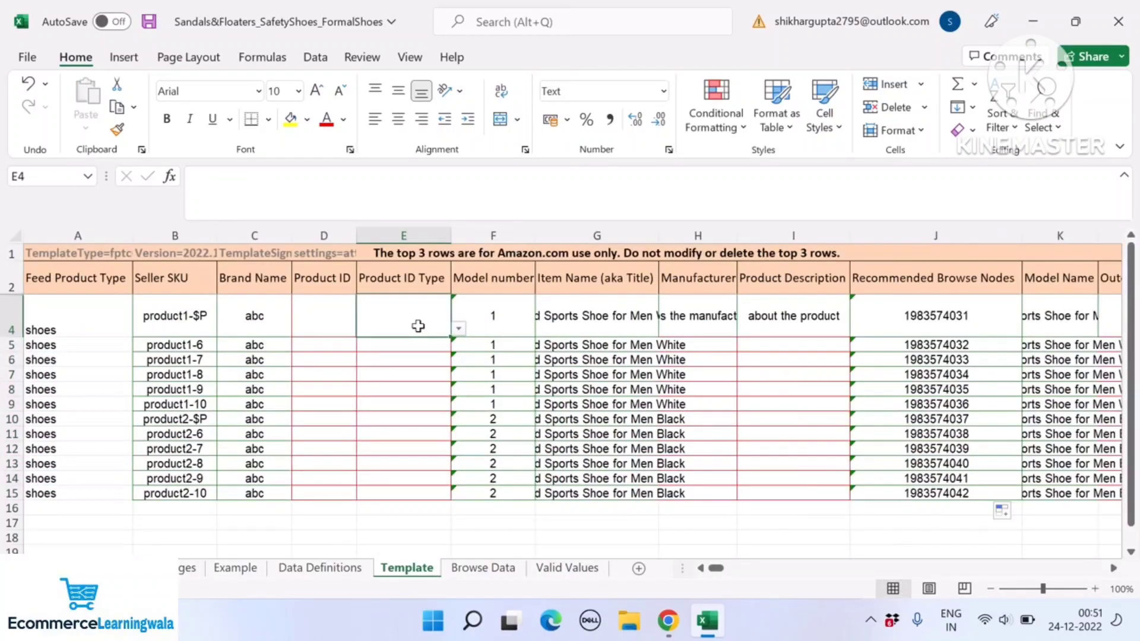
pyautogui.click(936, 331)
pyautogui.hotkey('ctrl', 'c')
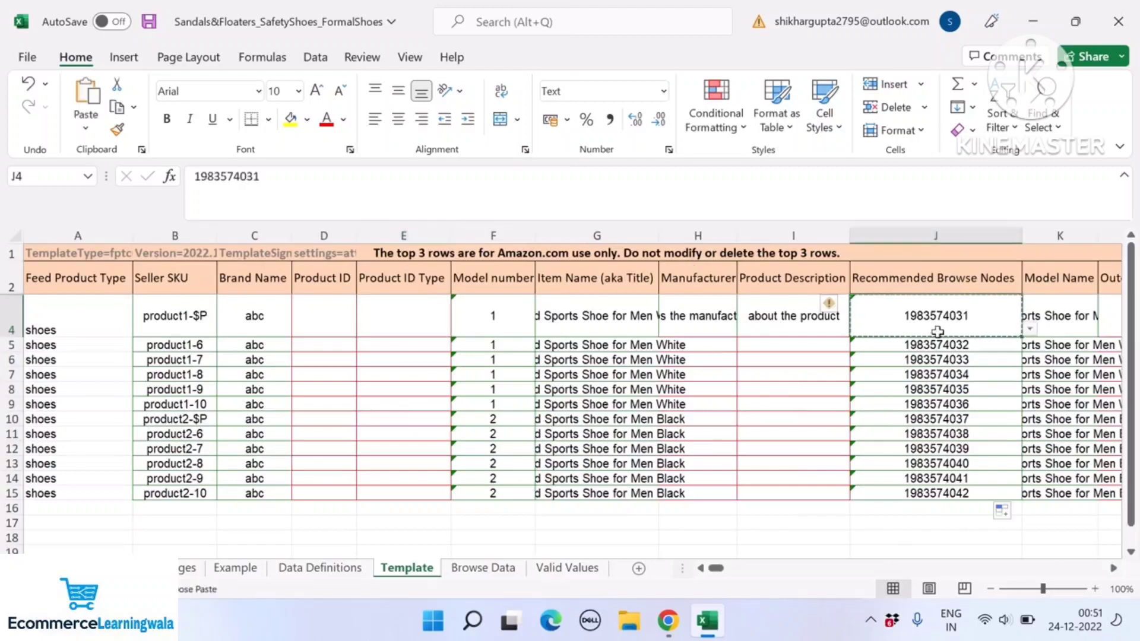
pyautogui.hotkey('ctrl', 'shift', 'Down')
pyautogui.hotkey('ctrl', 'v')
# Copy all the Seller SKUs in column B from row 4 to row 15
pyautogui.press('Left')
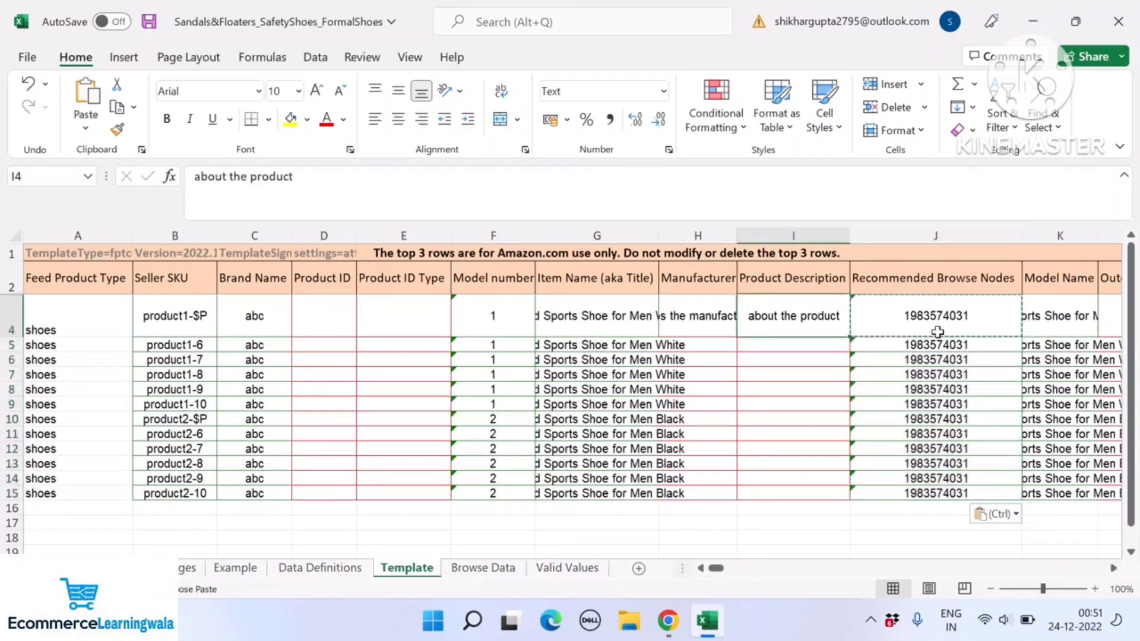
pyautogui.press('Left')
pyautogui.press('Left')
pyautogui.press('Left')
pyautogui.press('Left')
pyautogui.press('Left')
pyautogui.press('Left')
pyautogui.press('Left')
pyautogui.hotkey('ctrl', 'shift', 'Down')
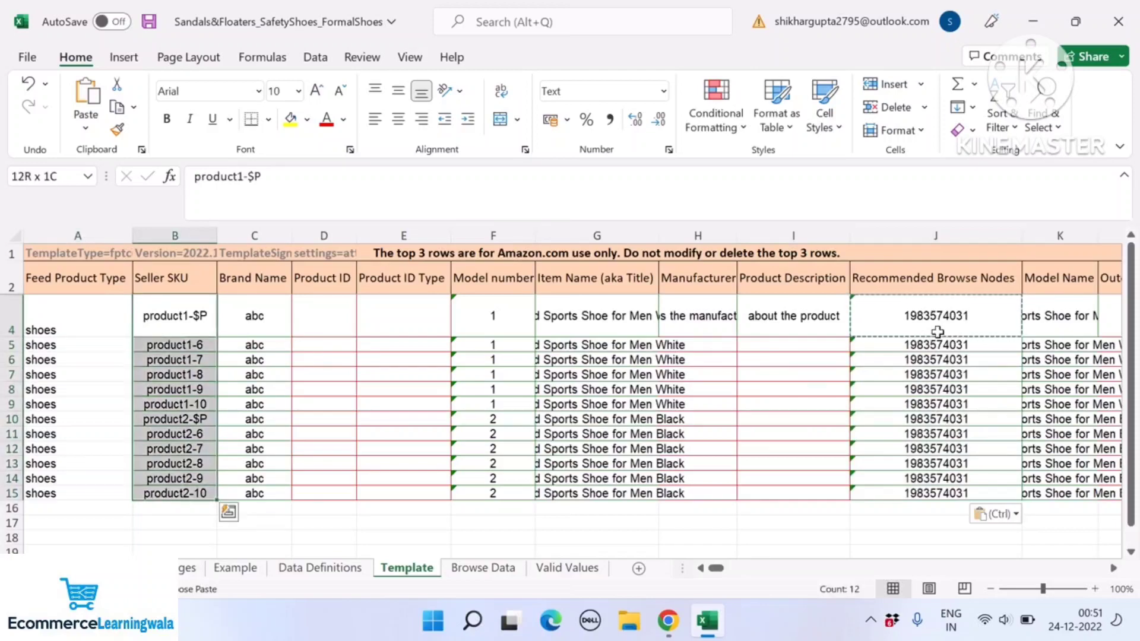
pyautogui.hotkey('ctrl', 'c')
# Paste the copied Seller SKUs into the Manufacturer Part Number column, cells BO4:BO15
pyautogui.press('Right')
pyautogui.press('Right')
pyautogui.press('Right')
pyautogui.press('Right')
pyautogui.press('Right')
pyautogui.press('Right')
pyautogui.press('Right')
pyautogui.press('Right')
pyautogui.press('Right')
pyautogui.press('Right')
pyautogui.press('Right')
pyautogui.press('Right')
pyautogui.press('Right')
pyautogui.press('Right')
pyautogui.press('Right')
pyautogui.press('Right')
pyautogui.press('Right')
pyautogui.press('Right')
pyautogui.press('Right')
pyautogui.press('Right')
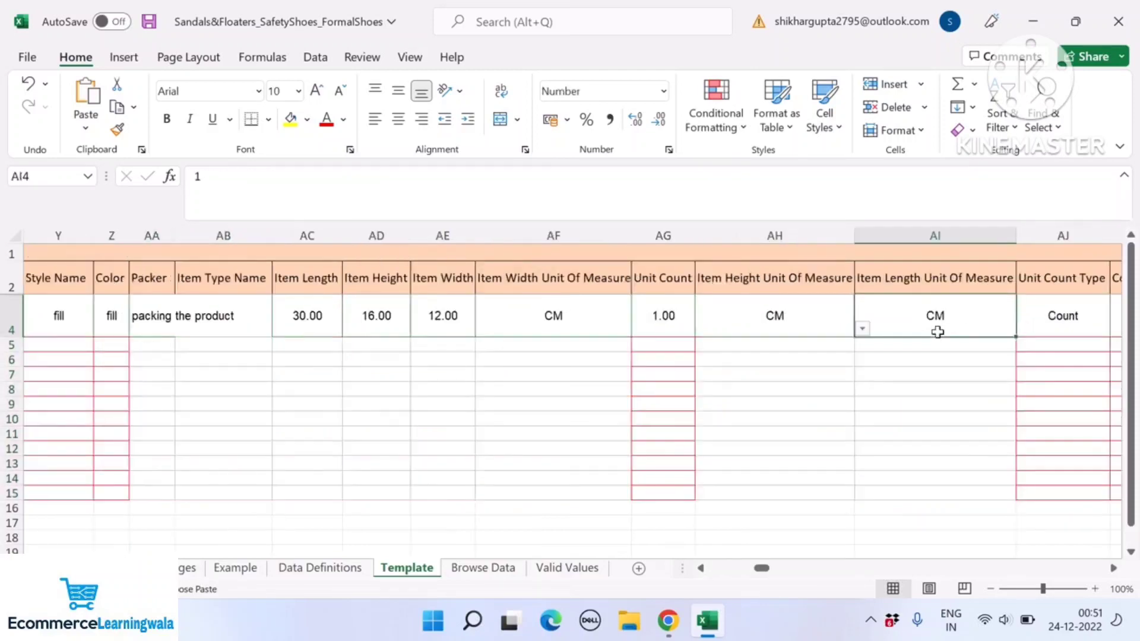
pyautogui.press('Right')
pyautogui.press('Right')
pyautogui.press('Right')
pyautogui.press('Right')
pyautogui.press('Right')
pyautogui.press('Right')
pyautogui.press('Right')
pyautogui.press('Right')
pyautogui.press('Right')
pyautogui.press('Right')
pyautogui.press('Right')
pyautogui.press('Right')
pyautogui.press('Right')
pyautogui.press('Right')
pyautogui.press('Right')
pyautogui.press('Right')
pyautogui.press('Right')
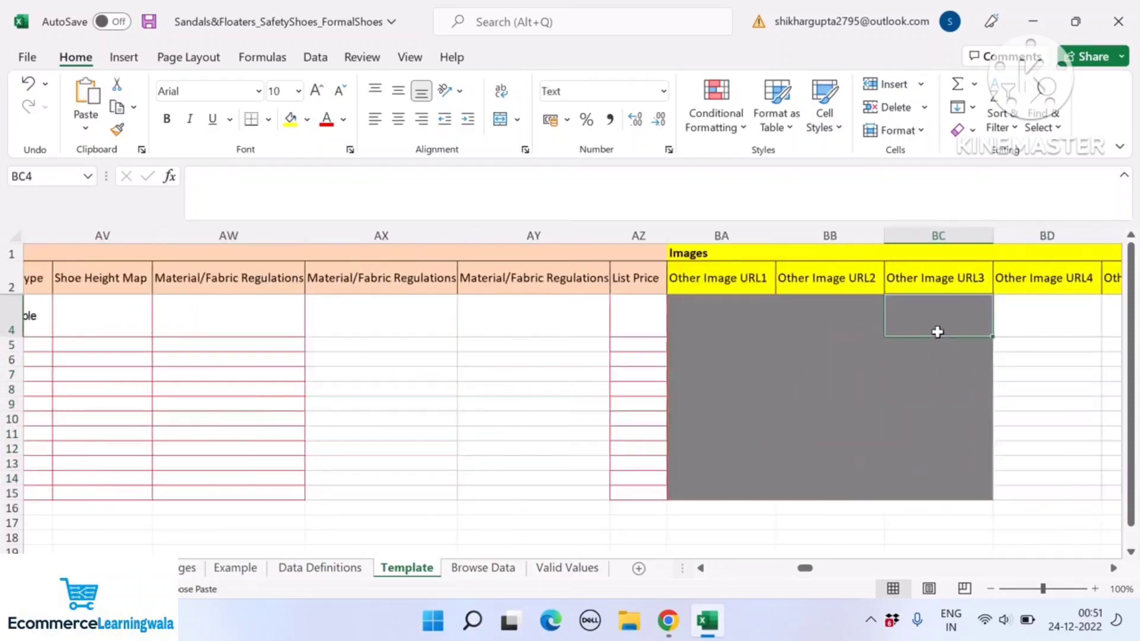
pyautogui.press('Right')
pyautogui.press('Right')
pyautogui.press('Right')
pyautogui.press('Right')
pyautogui.press('Right')
pyautogui.press('Right')
pyautogui.press('Right')
pyautogui.press('Right')
pyautogui.press('Right')
pyautogui.press('Right')
pyautogui.press('Right')
pyautogui.press('Right')
pyautogui.press('Right')
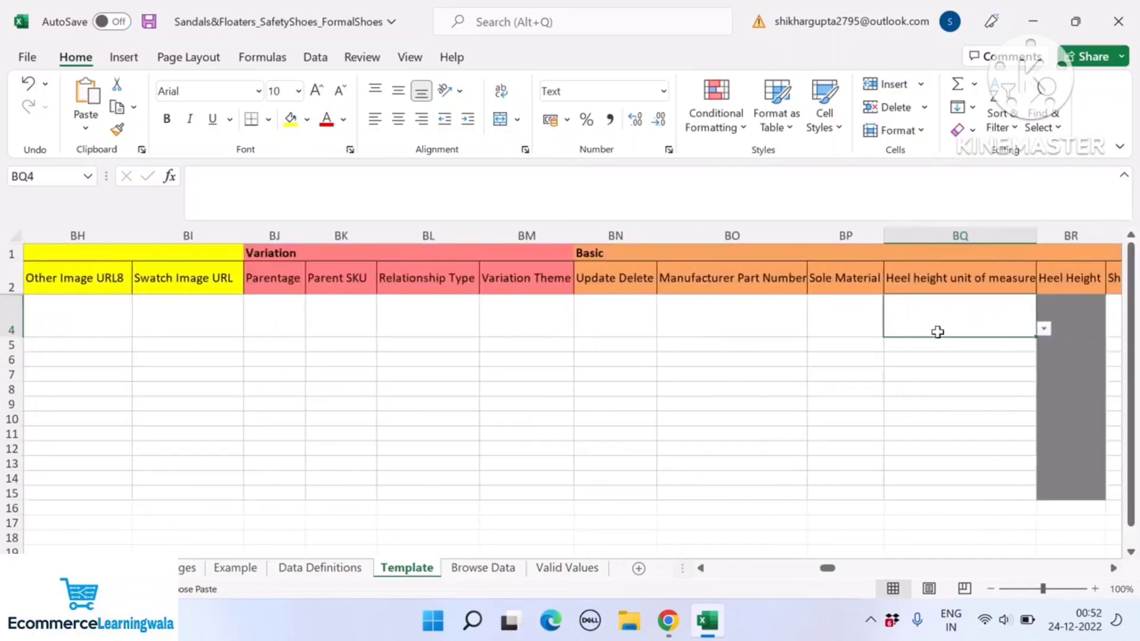
pyautogui.press('Left')
pyautogui.press('Left')
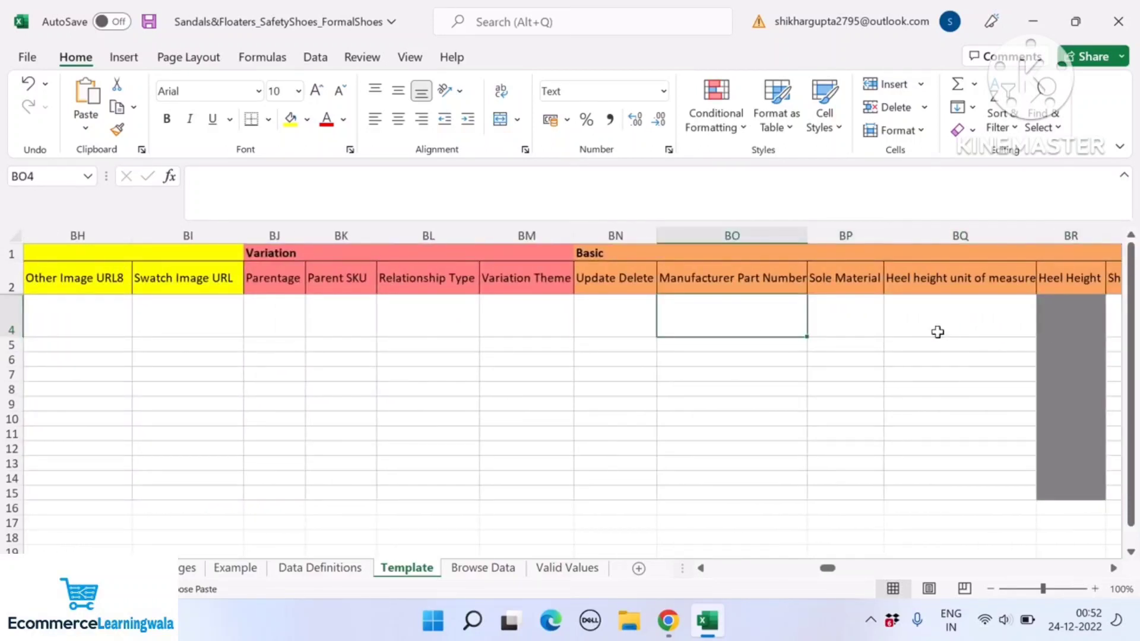
pyautogui.hotkey('shift', 'Down')
pyautogui.hotkey('shift', 'Down')
pyautogui.hotkey('shift', 'Down')
pyautogui.hotkey('shift', 'Down')
pyautogui.hotkey('shift', 'Down')
pyautogui.hotkey('shift', 'Down')
pyautogui.hotkey('shift', 'Down')
pyautogui.hotkey('shift', 'Down')
pyautogui.hotkey('shift', 'Down')
pyautogui.hotkey('shift', 'Down')
pyautogui.hotkey('shift', 'Down')
pyautogui.hotkey('ctrl', 'v')
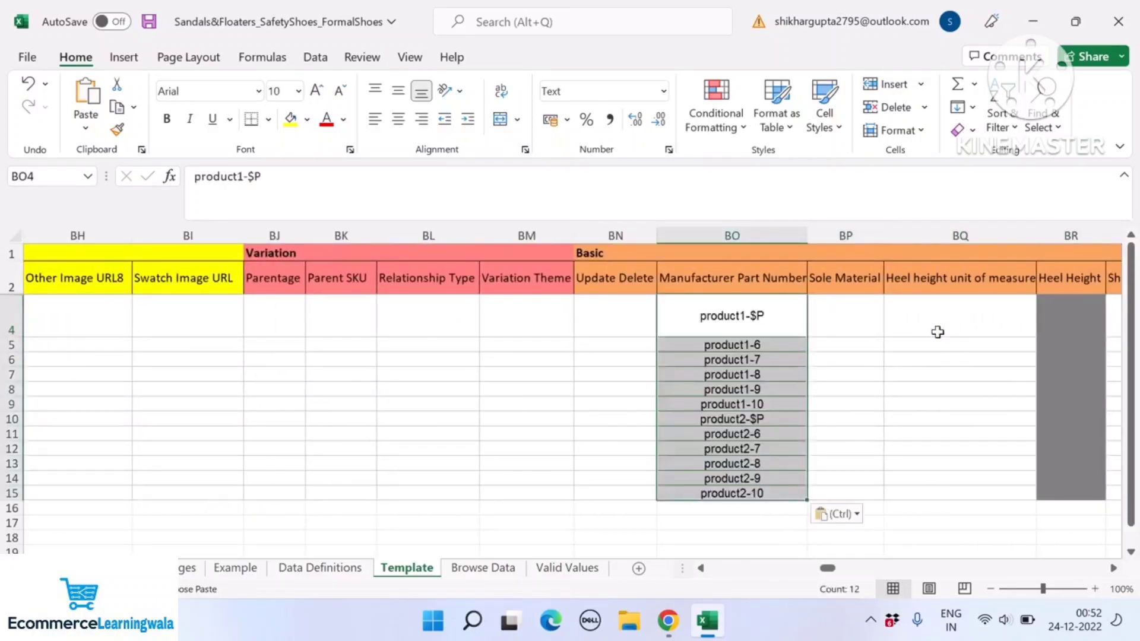
# Set the Parentage of the product1-$P row, cell BJ4, to Parent
pyautogui.press('Left')
pyautogui.press('Left')
pyautogui.press('Left')
pyautogui.press('Left')
pyautogui.press('Left')
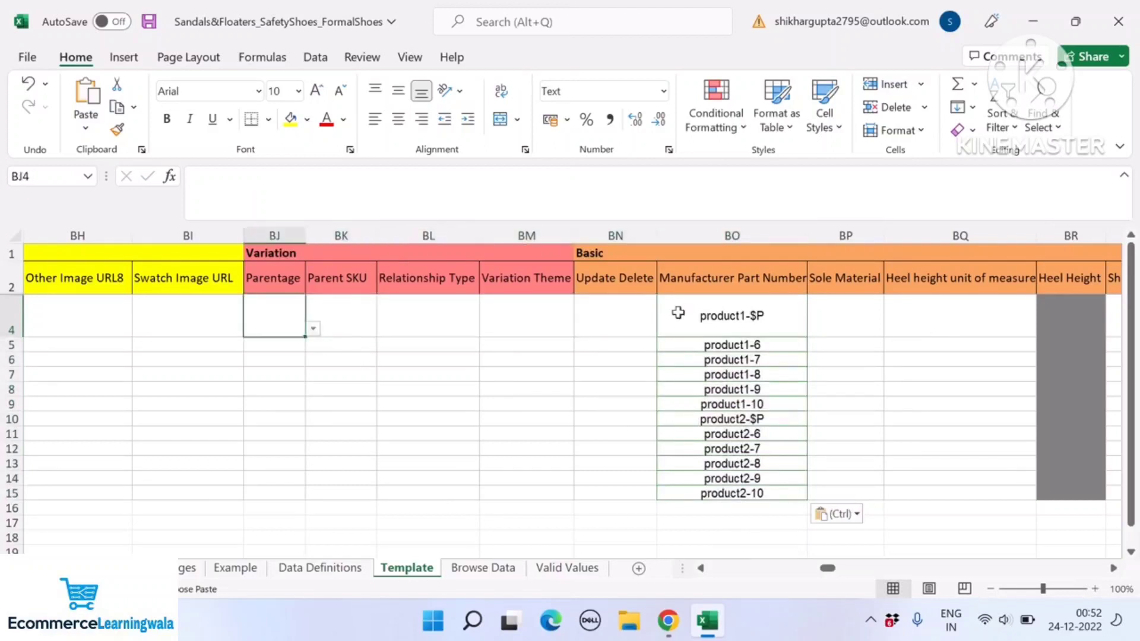
pyautogui.click(313, 328)
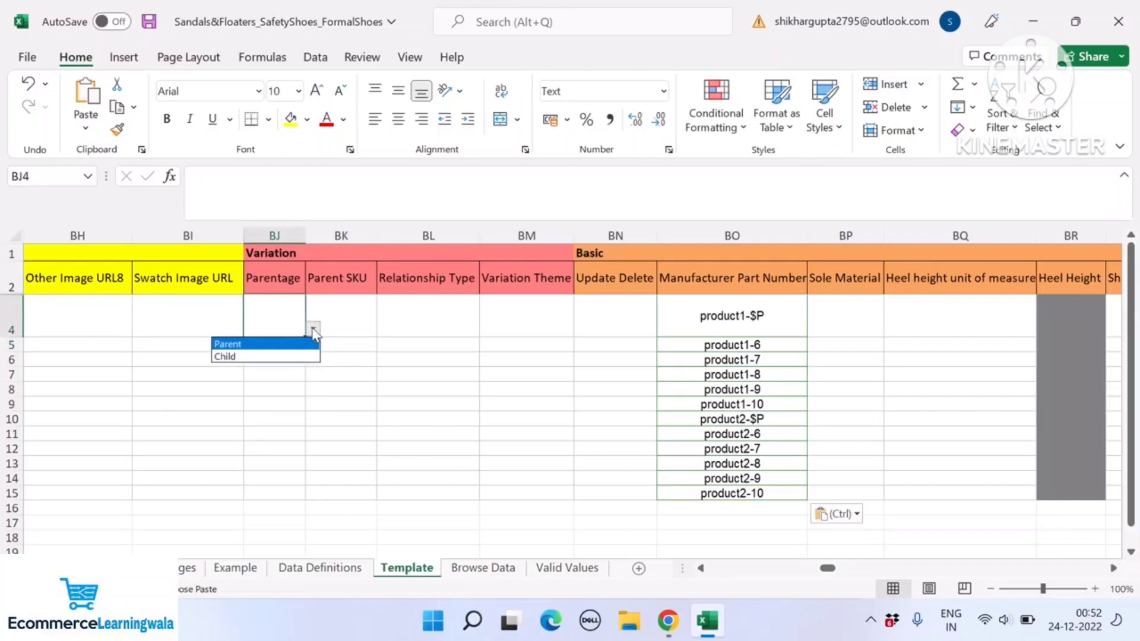
pyautogui.click(289, 343)
pyautogui.click(288, 343)
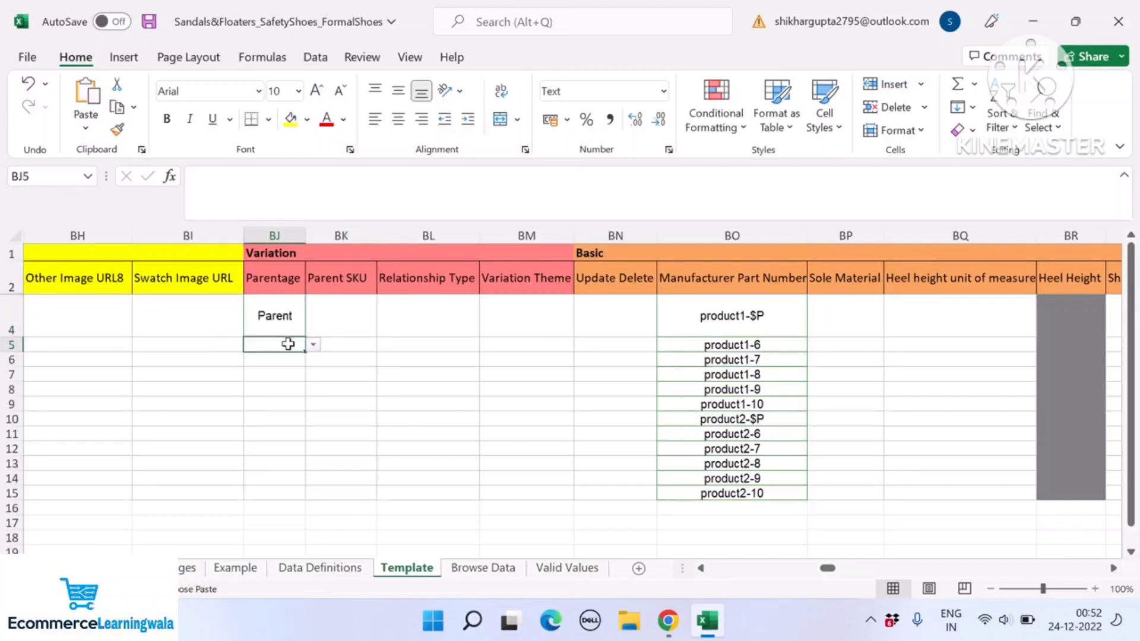
# Set Parentage to Child in BJ5 and copy it down through BJ9 for the product1 size rows
pyautogui.click(312, 345)
pyautogui.click(296, 371)
pyautogui.hotkey('ctrl', 'c')
pyautogui.hotkey('shift', 'Down')
pyautogui.hotkey('shift', 'Down')
pyautogui.hotkey('shift', 'Down')
pyautogui.hotkey('shift', 'Down')
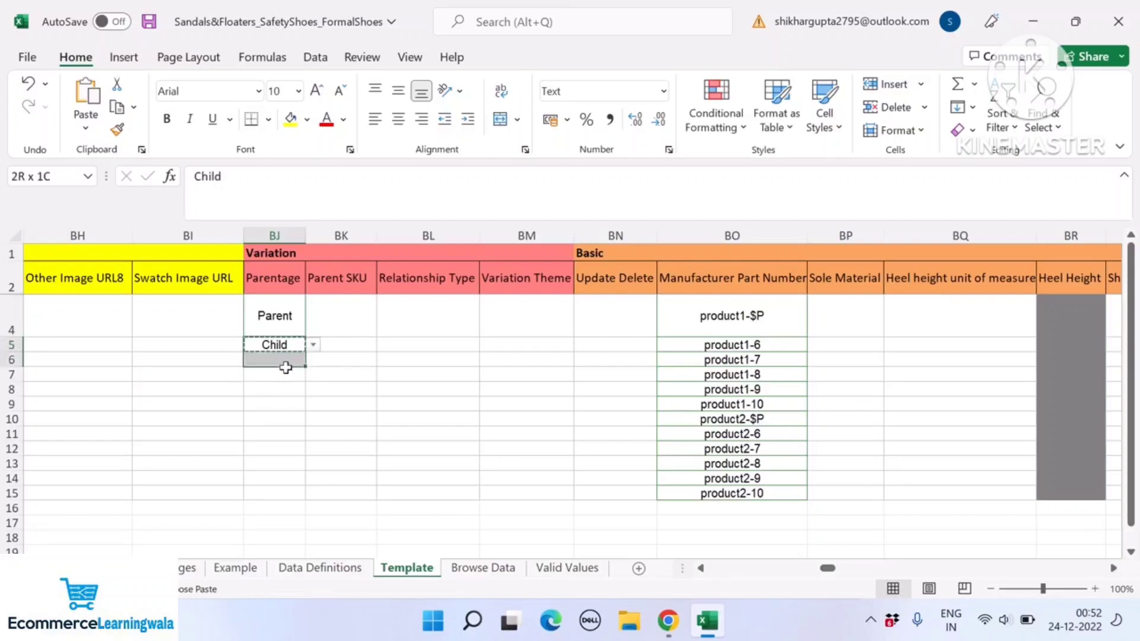
pyautogui.hotkey('ctrl', 'v')
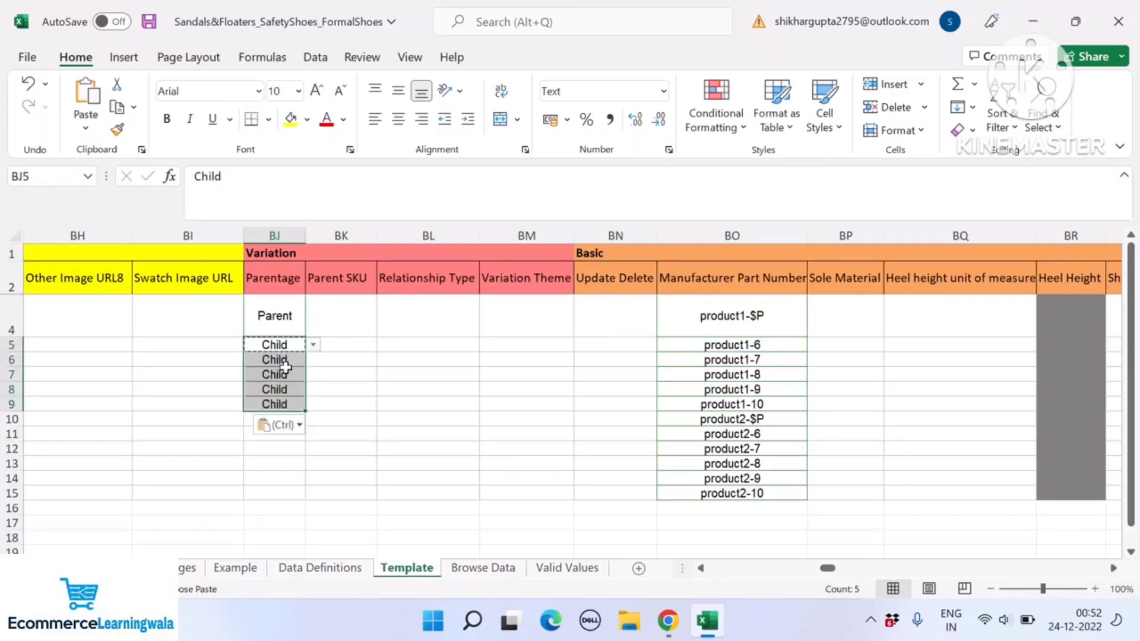
# Set the Parentage of the product2-$P row, cell BJ10, to Parent
pyautogui.hotkey('ctrl', 'Down')
pyautogui.press('Down')
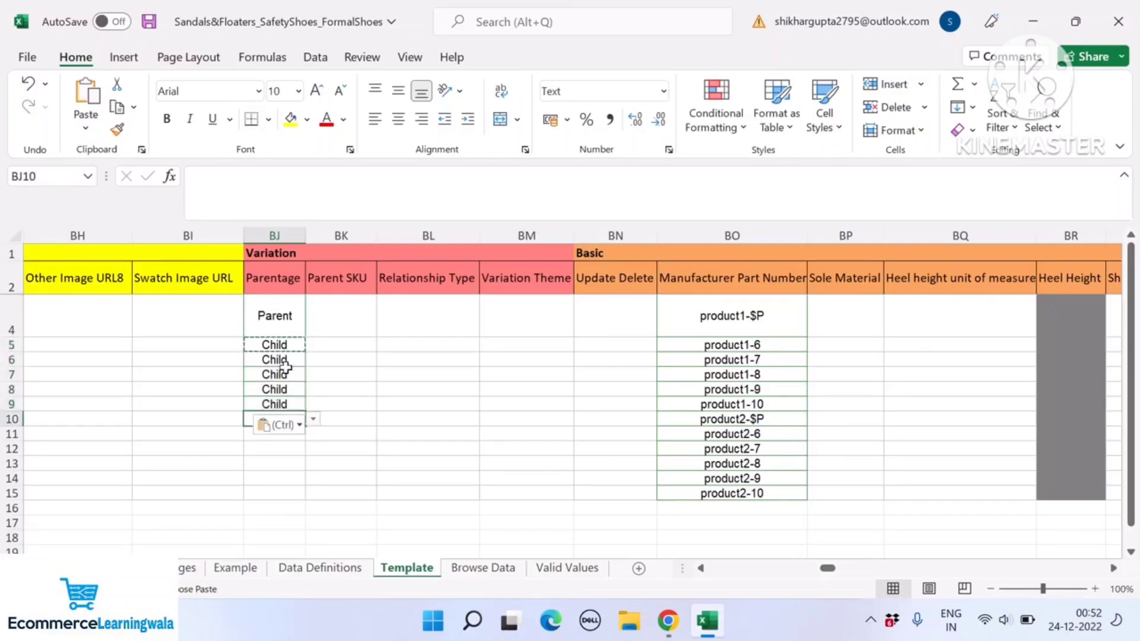
pyautogui.click(313, 419)
pyautogui.click(288, 433)
pyautogui.click(288, 432)
# Set Parentage to Child in BJ11 and copy it down through BJ15 for the product2 size rows
pyautogui.click(312, 435)
pyautogui.click(281, 461)
pyautogui.click(281, 462)
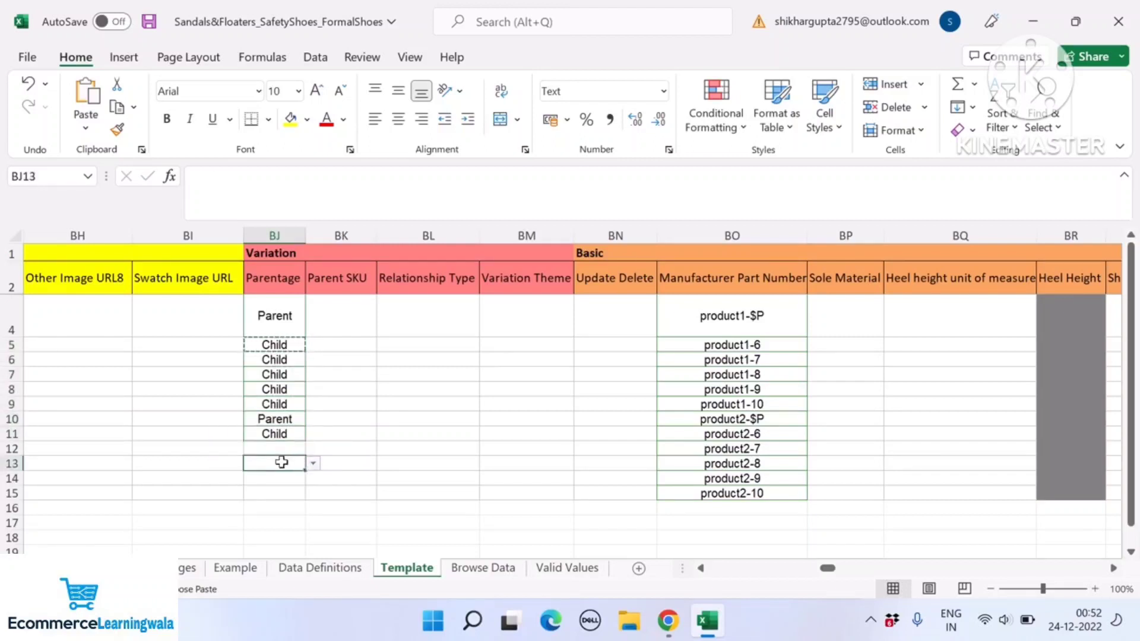
pyautogui.click(280, 434)
pyautogui.hotkey('ctrl', 'c')
pyautogui.hotkey('shift', 'Down')
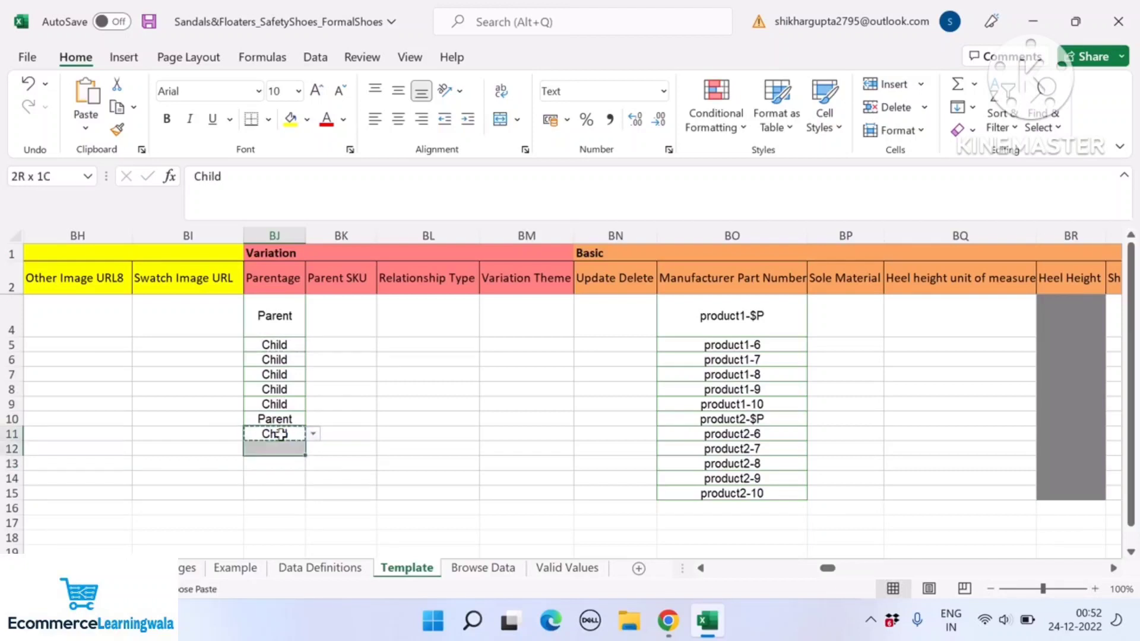
pyautogui.hotkey('shift', 'Down')
pyautogui.hotkey('shift', 'Down')
pyautogui.hotkey('shift', 'Down')
pyautogui.hotkey('ctrl', 'v')
pyautogui.hotkey('ctrl', 'Up')
pyautogui.press('Down')
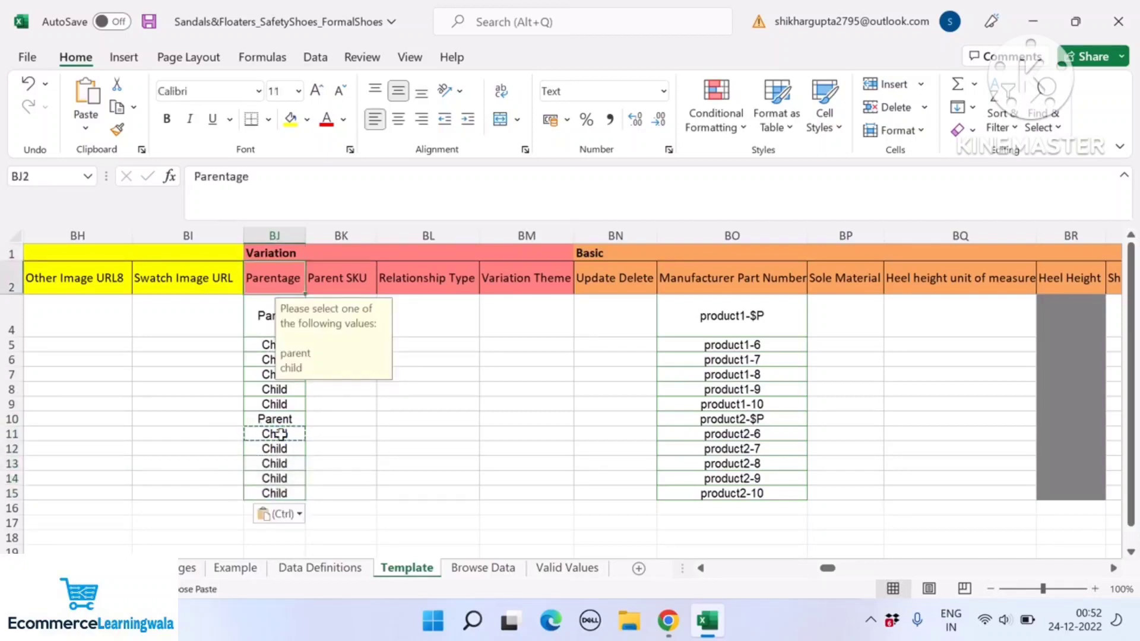
pyautogui.press('Down')
pyautogui.press('Down')
pyautogui.press('Up')
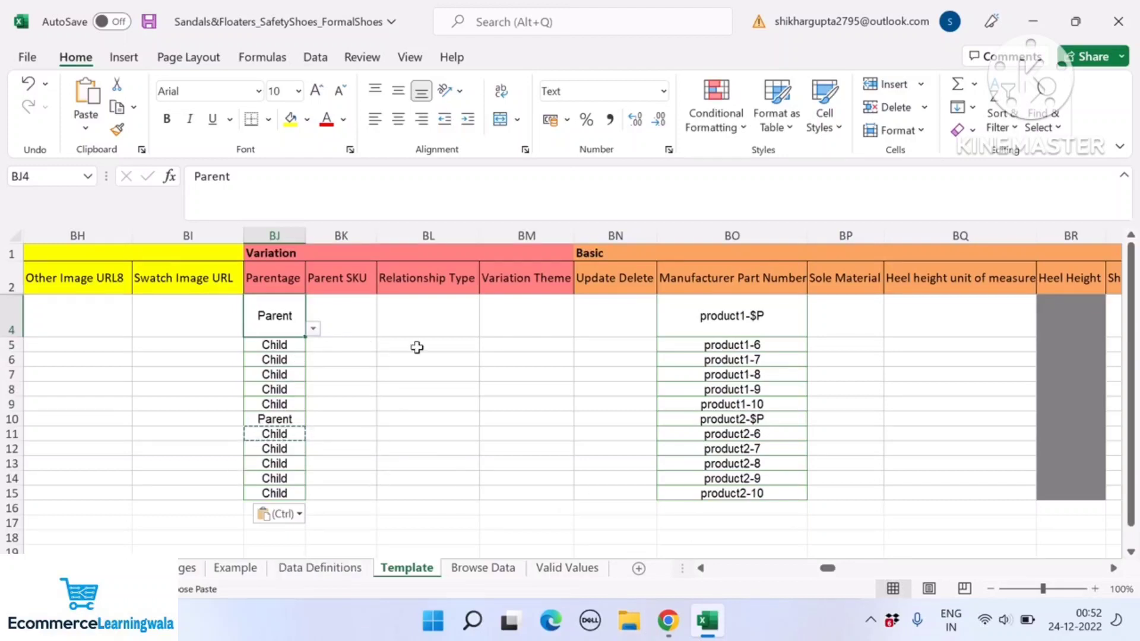
# Fill Relationship Type with Variation from BL5 down to BL15, and clear it in the parent row cell BL10
pyautogui.click(445, 330)
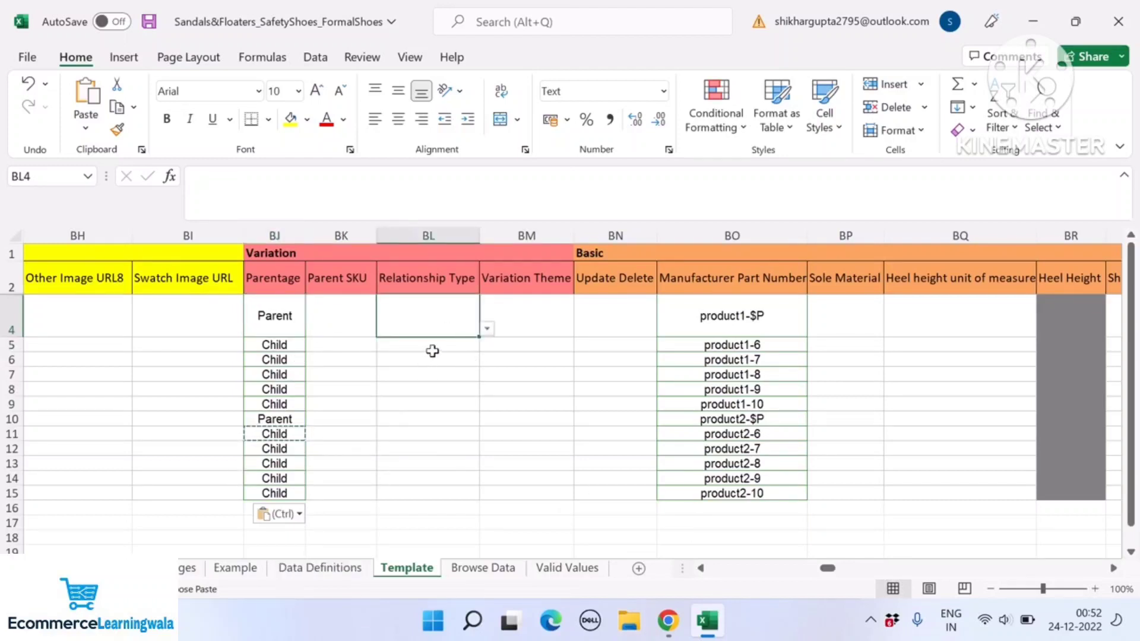
pyautogui.click(433, 347)
pyautogui.click(486, 346)
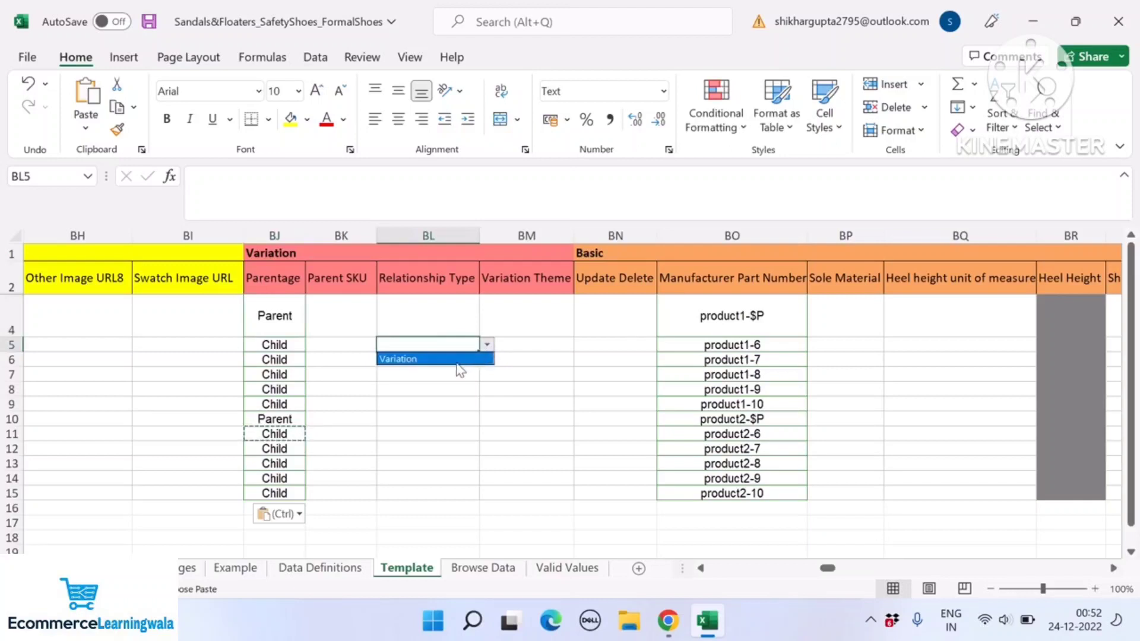
pyautogui.click(459, 360)
pyautogui.moveTo(481, 354); pyautogui.dragTo(475, 496)
pyautogui.click(428, 421)
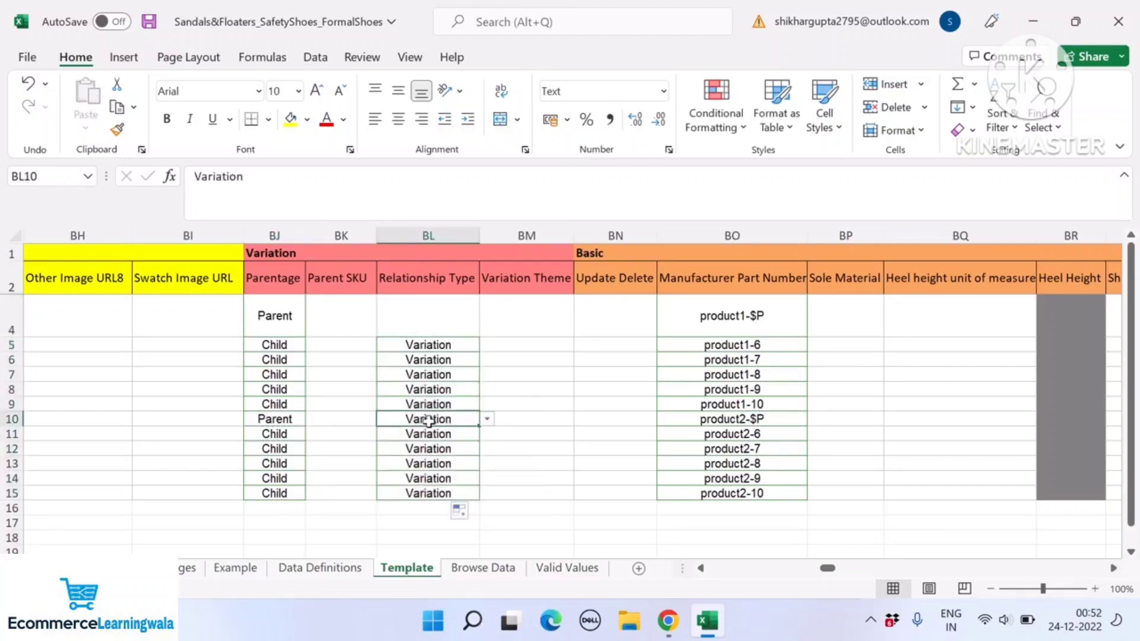
pyautogui.press('Delete')
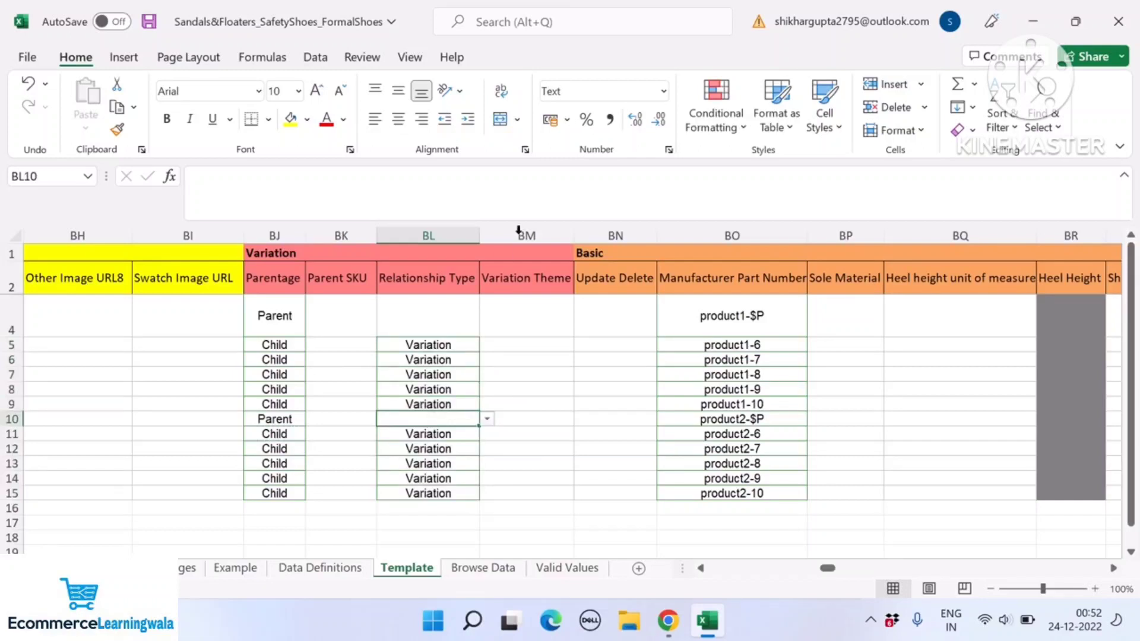
# Choose SizeName-ColorName as the Variation Theme in row 4
pyautogui.click(549, 328)
pyautogui.click(581, 330)
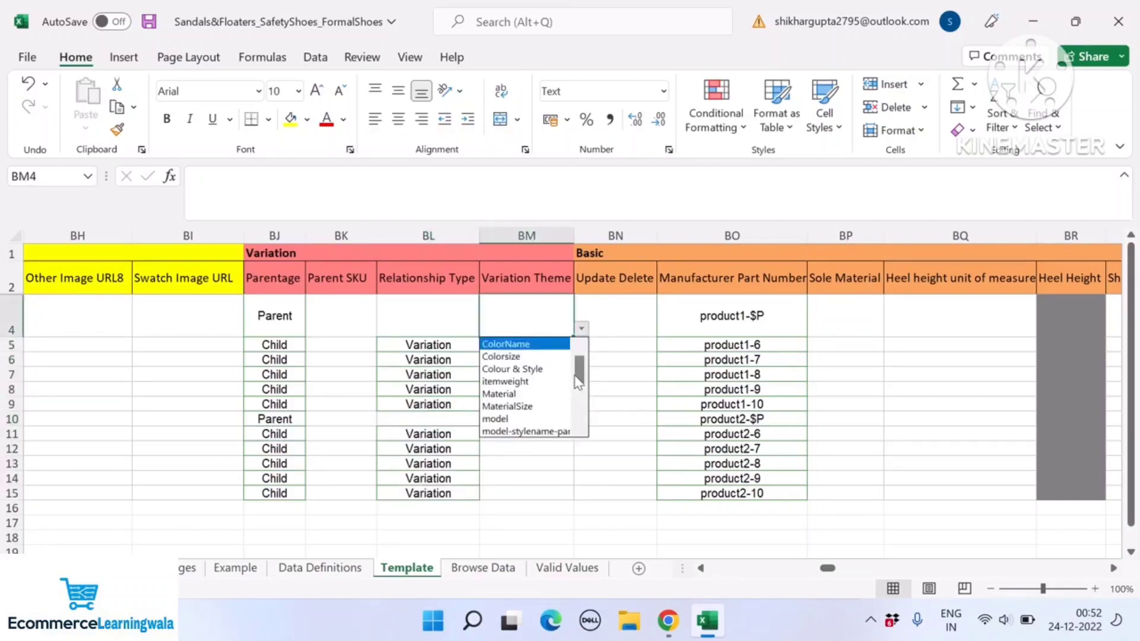
pyautogui.moveTo(580, 381); pyautogui.dragTo(580, 410)
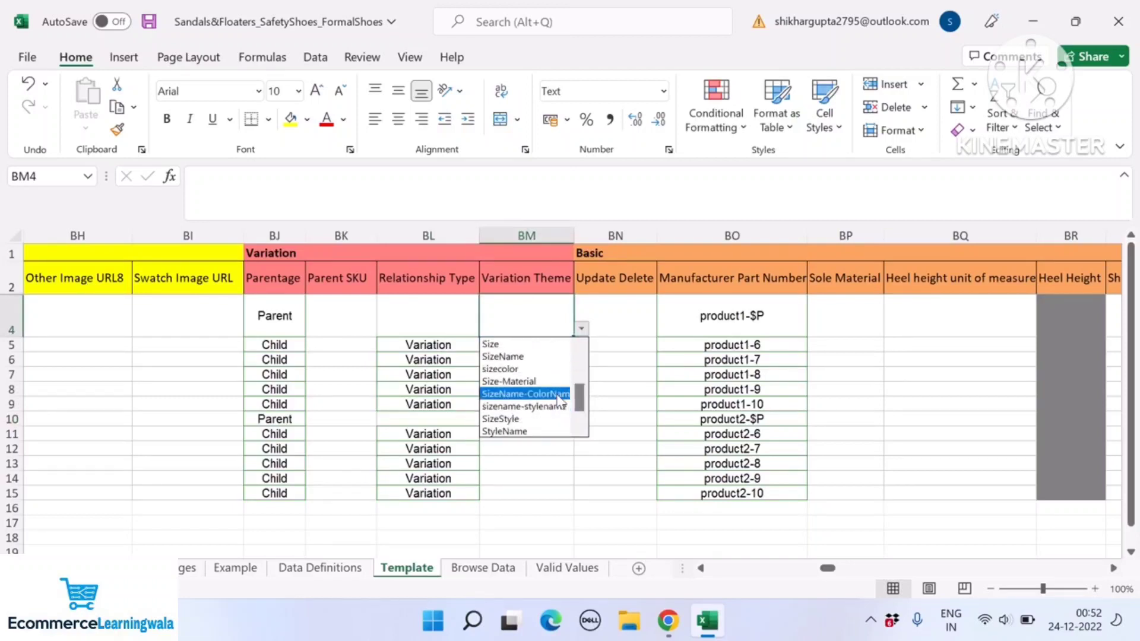
pyautogui.moveTo(580, 402); pyautogui.dragTo(582, 418)
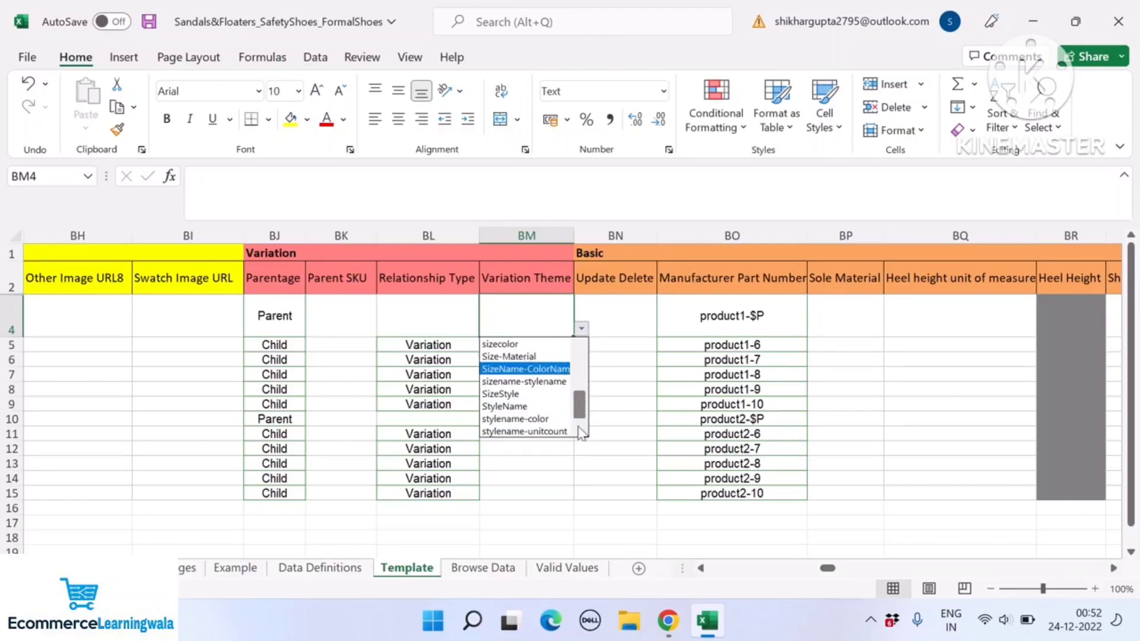
pyautogui.click(535, 369)
# Set Update Delete in row 4 to Update and fill both Variation Theme and Update Delete down through row 15
pyautogui.click(604, 330)
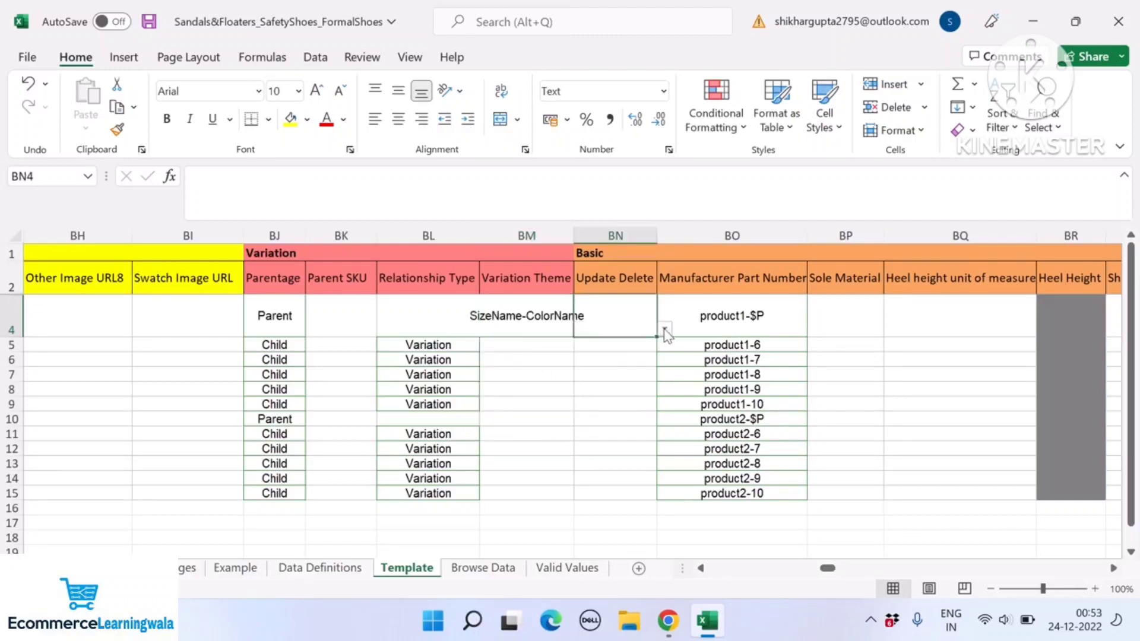
pyautogui.click(664, 328)
pyautogui.click(626, 345)
pyautogui.moveTo(549, 318); pyautogui.dragTo(655, 500)
# Copy the part number product1-$P into the Parent SKU cells BK5:BK9 of its child rows
pyautogui.click(291, 316)
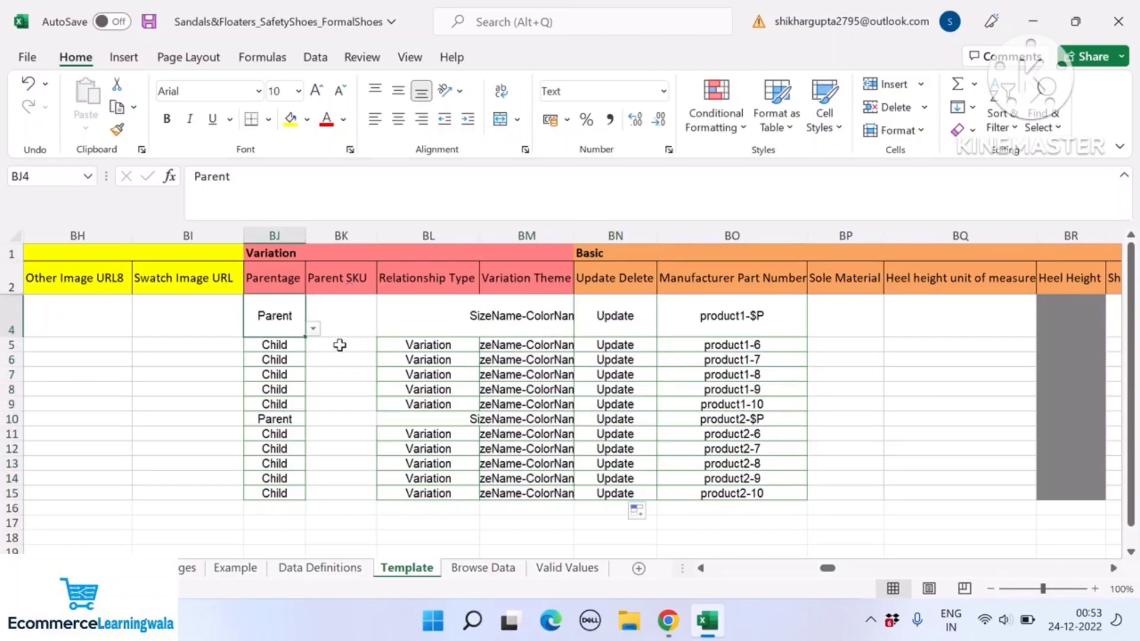
pyautogui.click(757, 316)
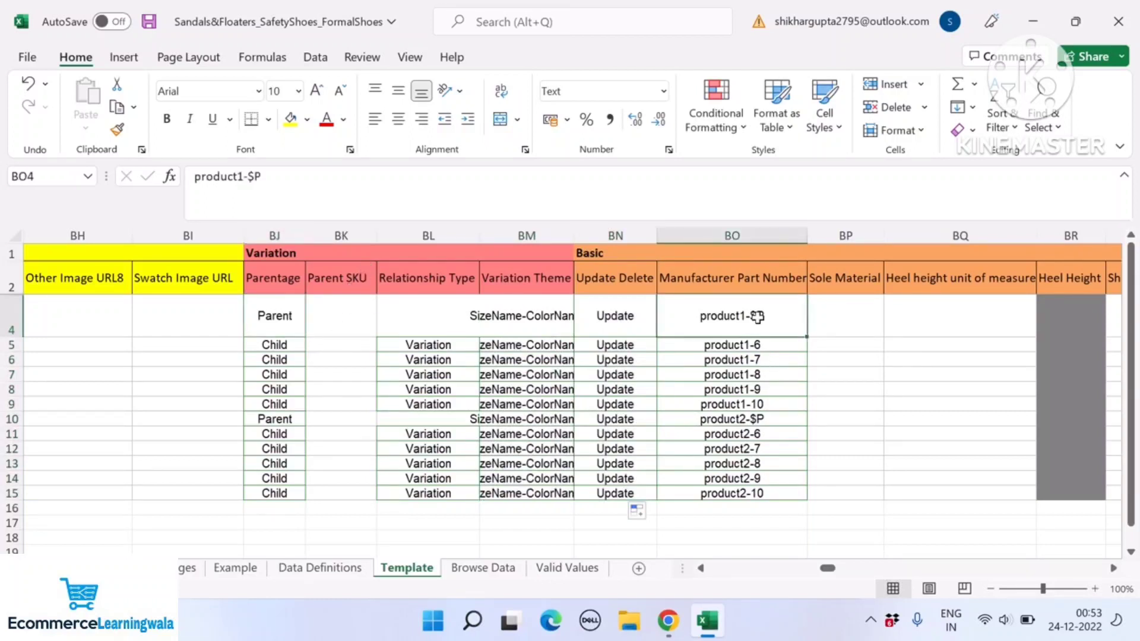
pyautogui.hotkey('ctrl', 'c')
pyautogui.moveTo(350, 343); pyautogui.dragTo(348, 403)
pyautogui.hotkey('ctrl', 'v')
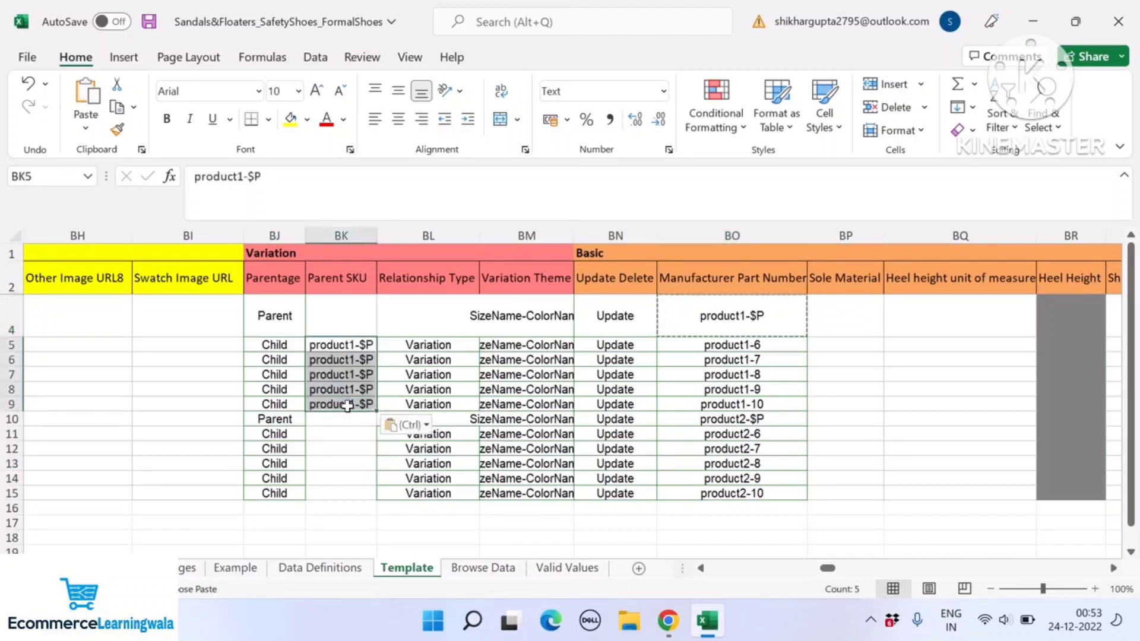
# Copy the part number product2-$P into the Parent SKU cells BK11:BK15 of its child rows
pyautogui.click(736, 420)
pyautogui.hotkey('ctrl', 'c')
pyautogui.moveTo(351, 439); pyautogui.dragTo(360, 492)
pyautogui.hotkey('ctrl', 'v')
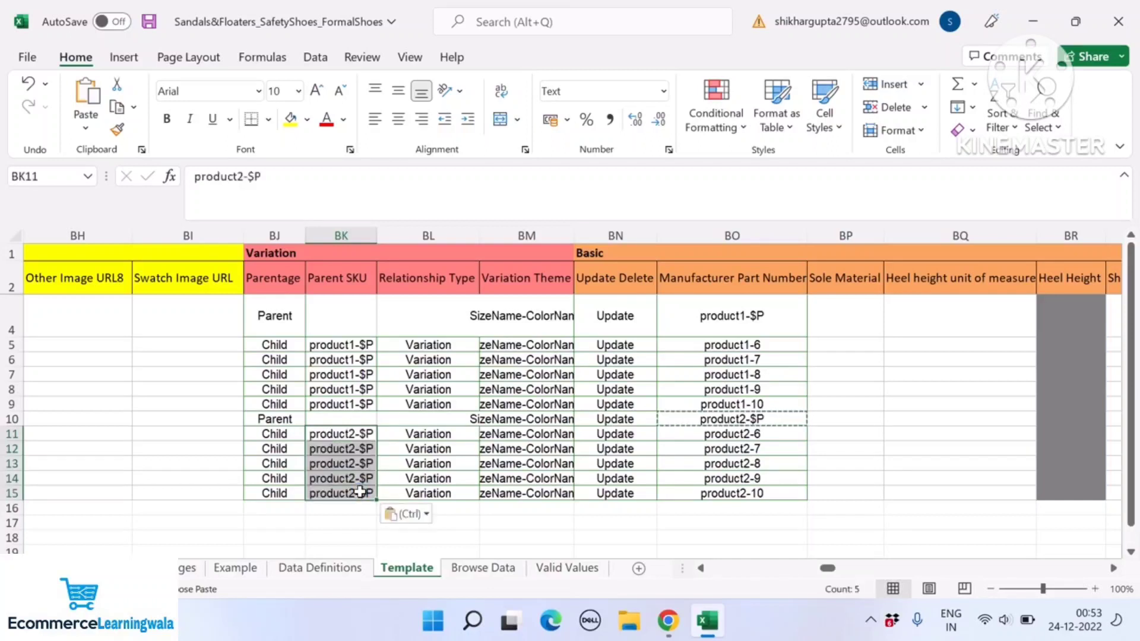
# Enter "fill" as the Sole Material in row 4 and go to that row's Shoe Size Gender cell
pyautogui.click(857, 318)
pyautogui.write('fill')
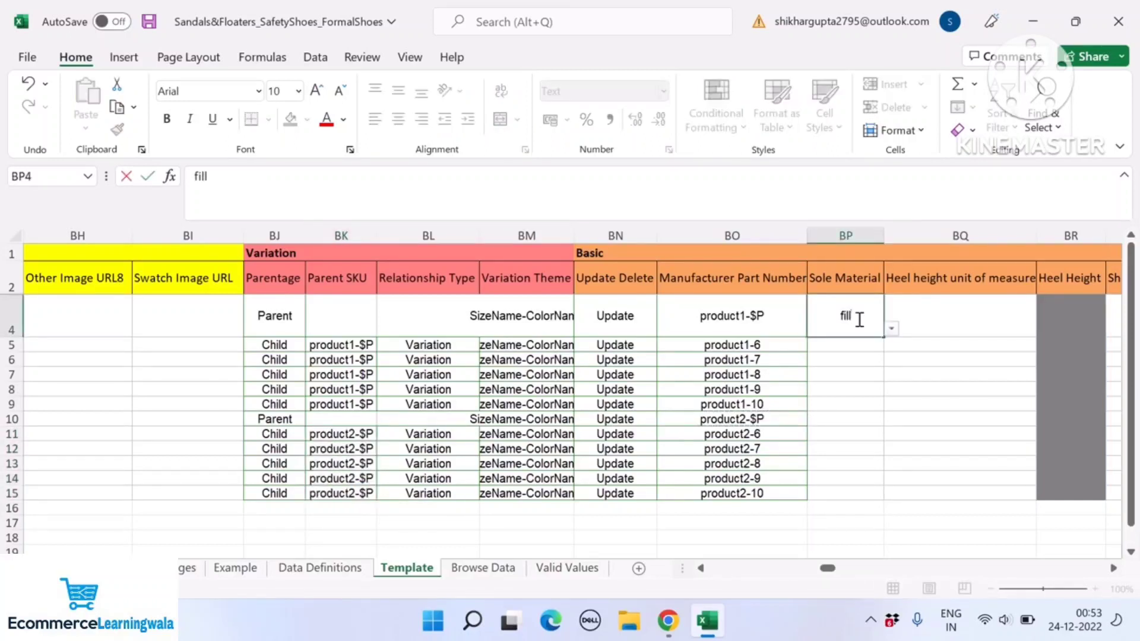
pyautogui.press('Tab')
pyautogui.press('Tab')
pyautogui.press('Tab')
pyautogui.press('Tab')
pyautogui.press('Tab')
pyautogui.press('Tab')
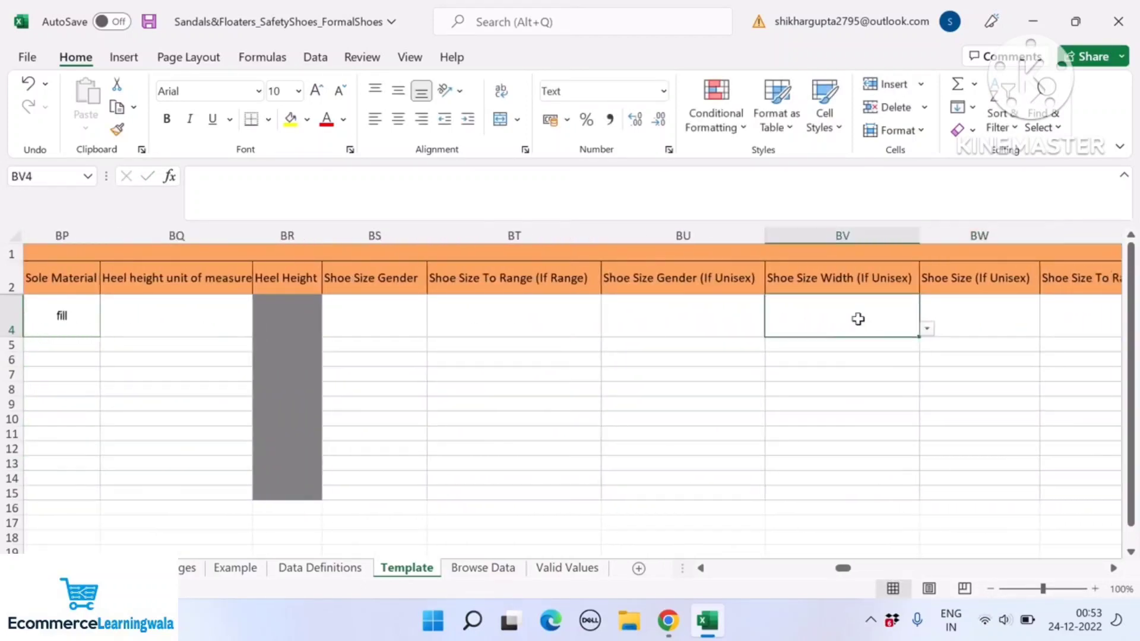
pyautogui.hotkey('shift', 'Tab')
pyautogui.hotkey('shift', 'Tab')
pyautogui.hotkey('shift', 'Tab')
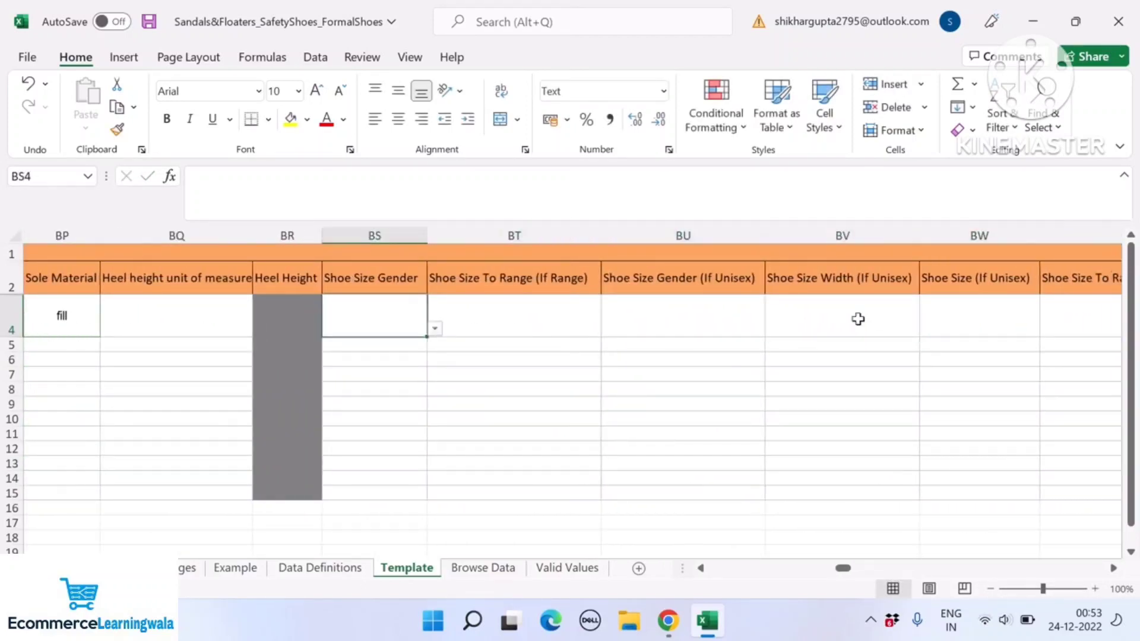
pyautogui.write('fill')
pyautogui.press('Return')
pyautogui.hotkey('shift', 'Tab')
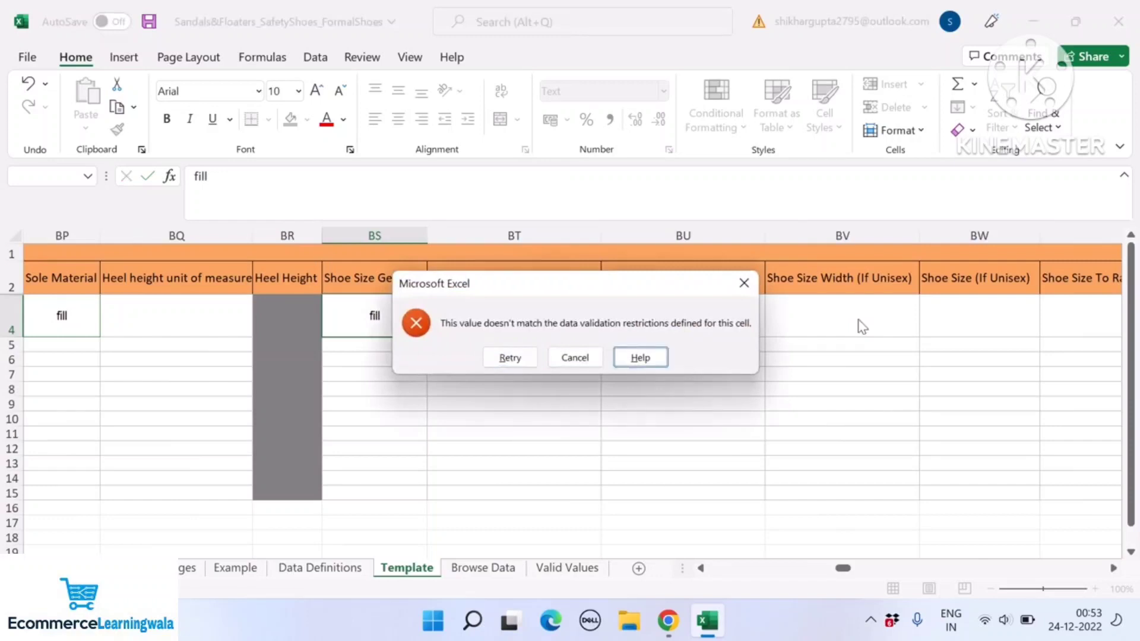
pyautogui.hotkey('shift', 'Tab')
pyautogui.press('Return')
pyautogui.press('Tab')
pyautogui.hotkey('shift', 'Tab')
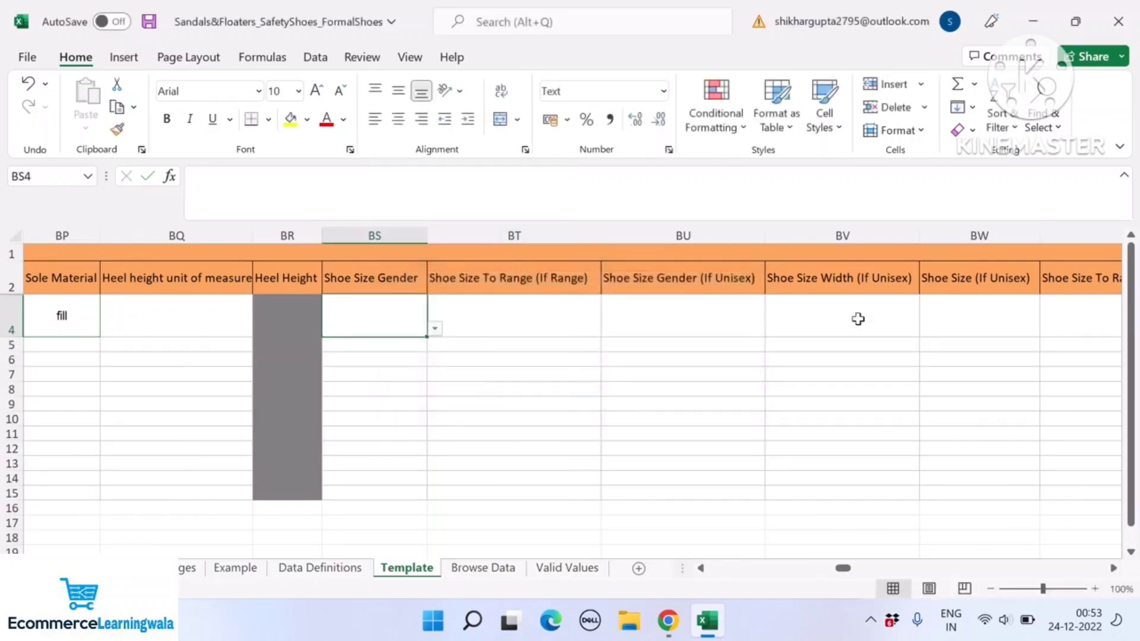
# Choose Men as the Shoe Size Gender in row 4
pyautogui.click(435, 328)
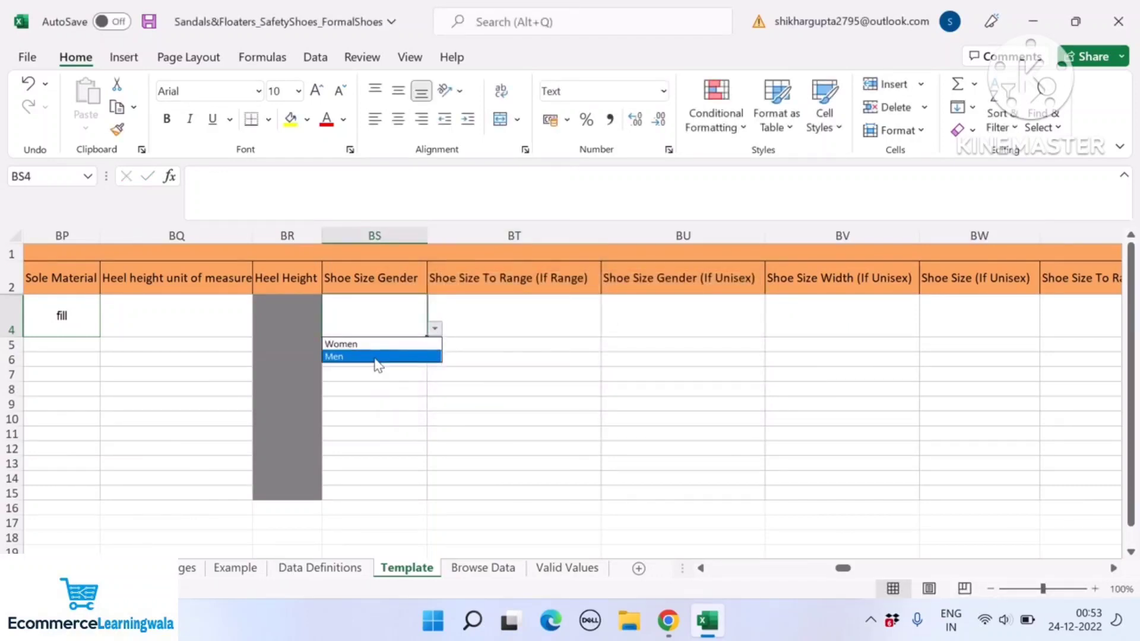
pyautogui.click(375, 356)
pyautogui.press('Tab')
# Look through the remaining shoe size, heel height and Discovery columns of row 4 up to the Shoe Size columns
pyautogui.press('Tab')
pyautogui.press('Tab')
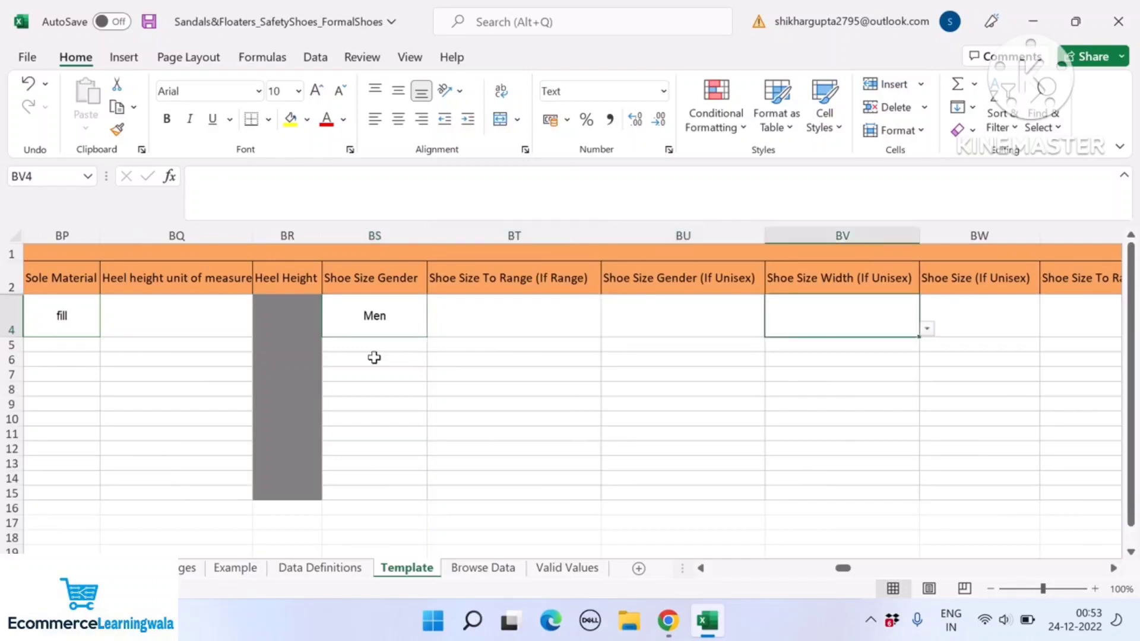
pyautogui.hotkey('shift', 'Tab')
pyautogui.hotkey('shift', 'Tab')
pyautogui.press('Tab')
pyautogui.press('Tab')
pyautogui.press('Tab')
pyautogui.press('Tab')
pyautogui.press('Tab')
pyautogui.press('Tab')
pyautogui.press('Tab')
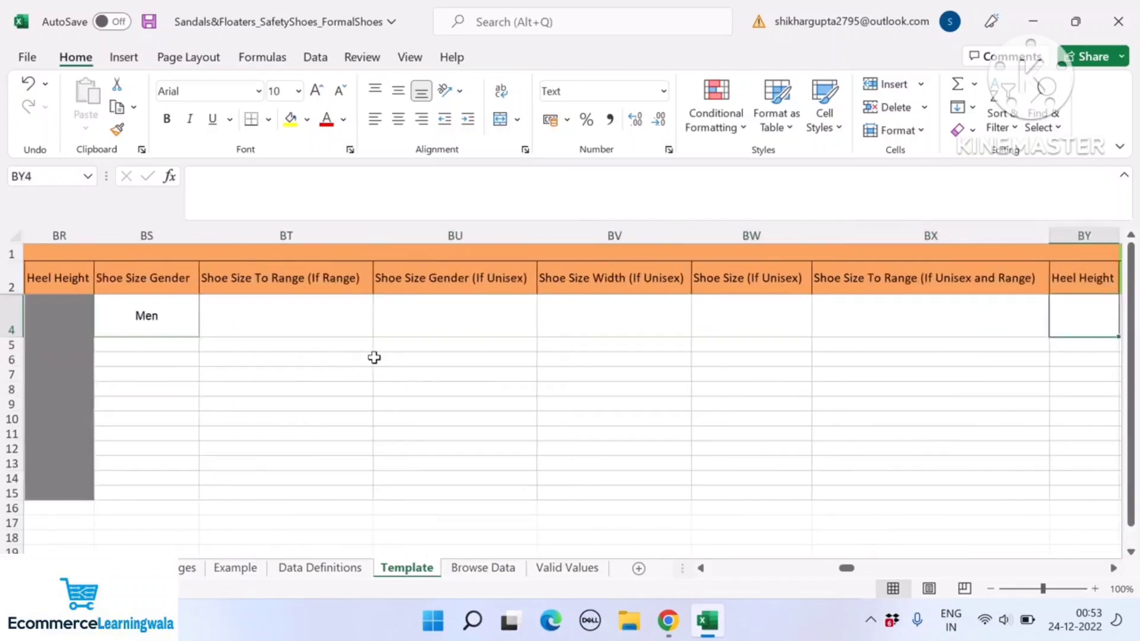
pyautogui.press('Tab')
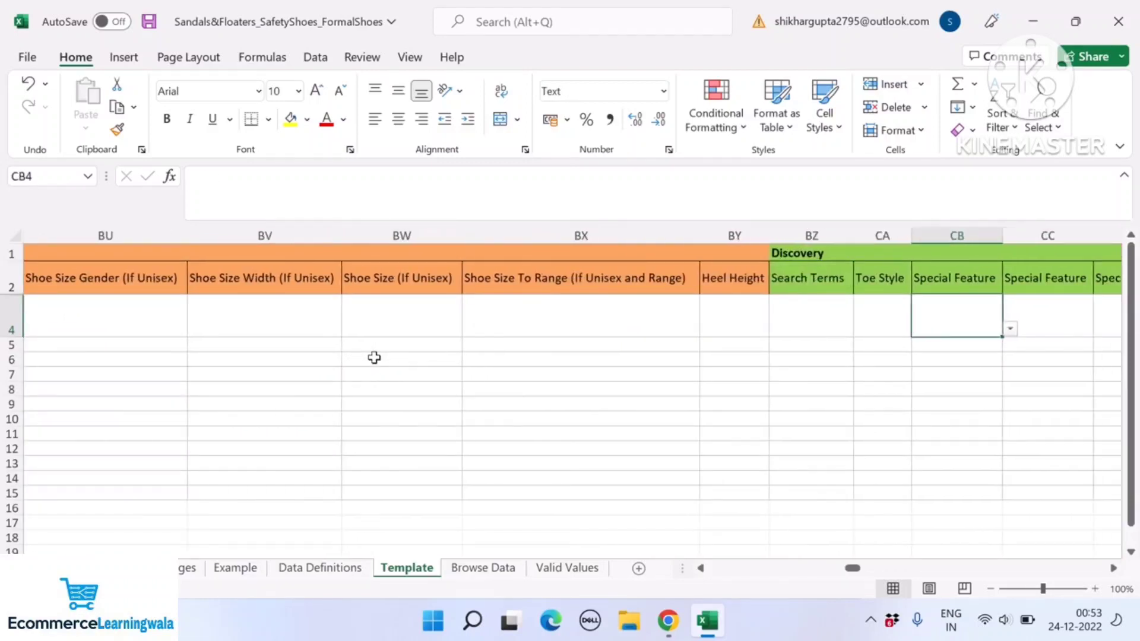
pyautogui.press('Tab')
pyautogui.press('Tab')
pyautogui.press('Tab')
pyautogui.press('Tab')
pyautogui.press('Tab')
pyautogui.press('Tab')
pyautogui.press('Tab')
pyautogui.press('Tab')
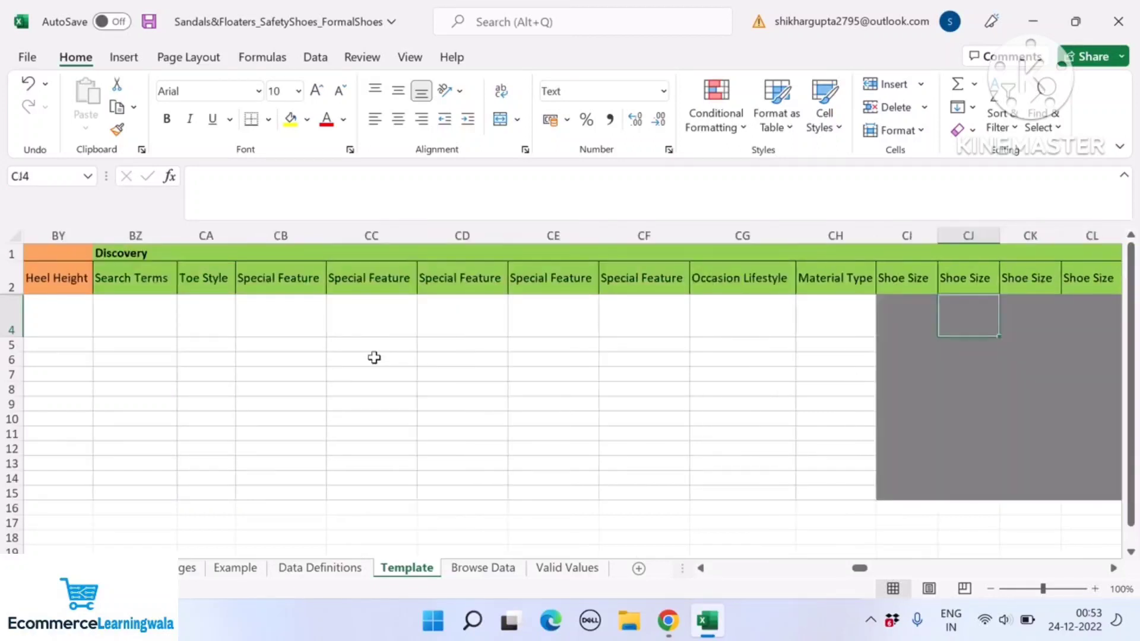
# Enter "very important" in the Search Terms cell of row 4
pyautogui.hotkey('shift', 'Tab')
pyautogui.hotkey('shift', 'Tab')
pyautogui.hotkey('shift', 'Tab')
pyautogui.hotkey('shift', 'Tab')
pyautogui.hotkey('shift', 'Tab')
pyautogui.hotkey('shift', 'Tab')
pyautogui.hotkey('shift', 'Tab')
pyautogui.hotkey('shift', 'Tab')
pyautogui.hotkey('shift', 'Tab')
pyautogui.hotkey('shift', 'Tab')
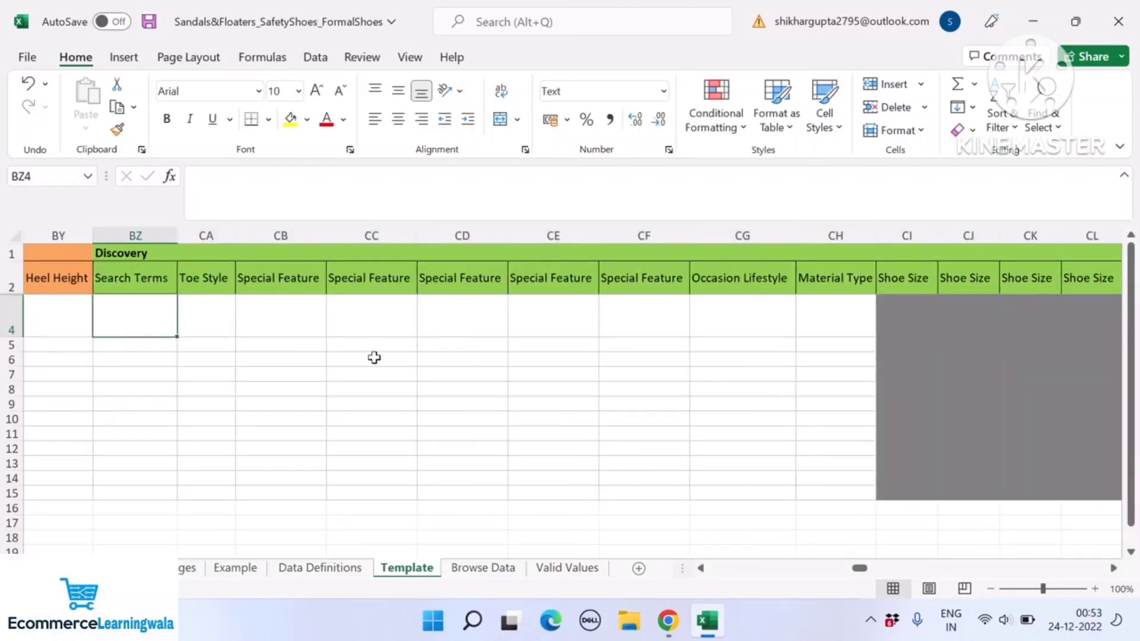
pyautogui.press('F2')
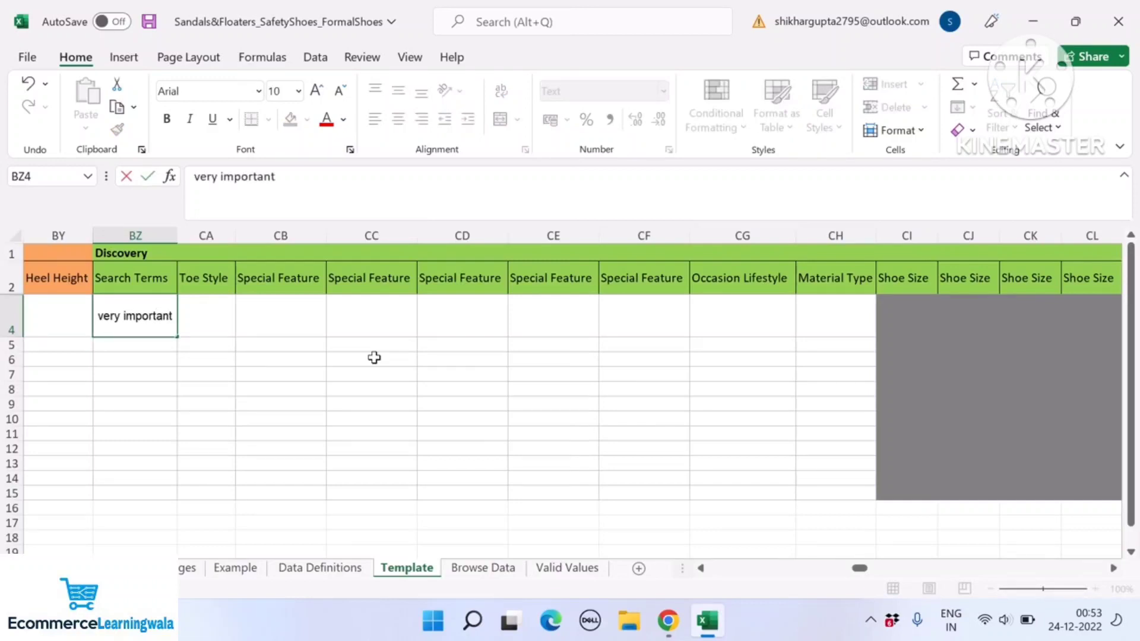
pyautogui.press('Tab')
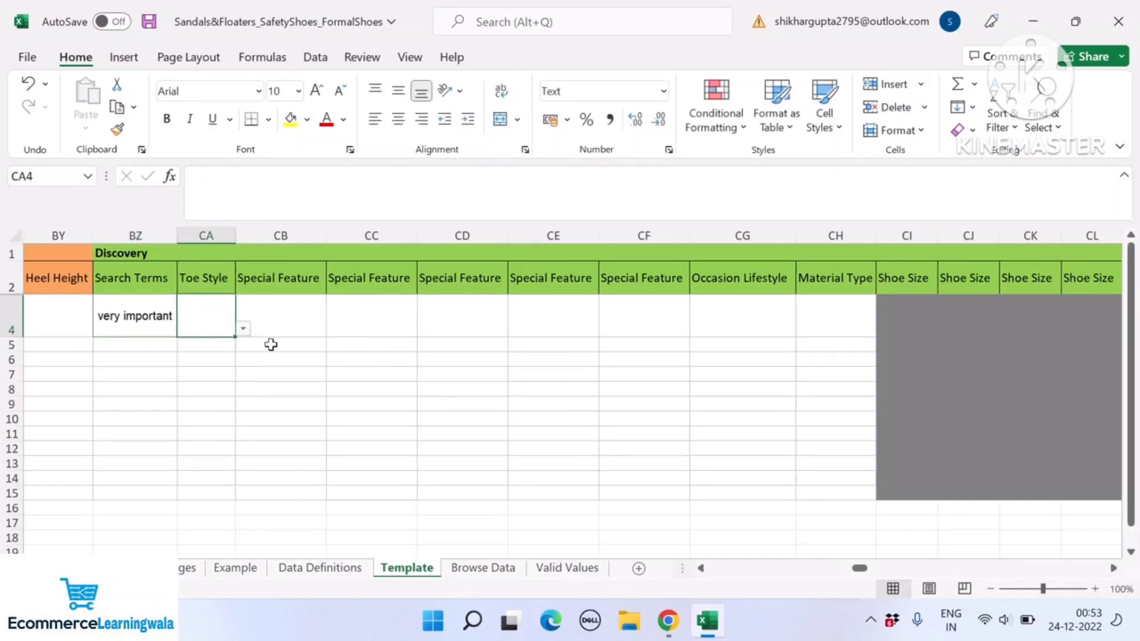
# Enter "FILL" as the Toe Style in row 4
pyautogui.click(244, 330)
pyautogui.write('FILL')
pyautogui.press('Tab')
pyautogui.press('Right')
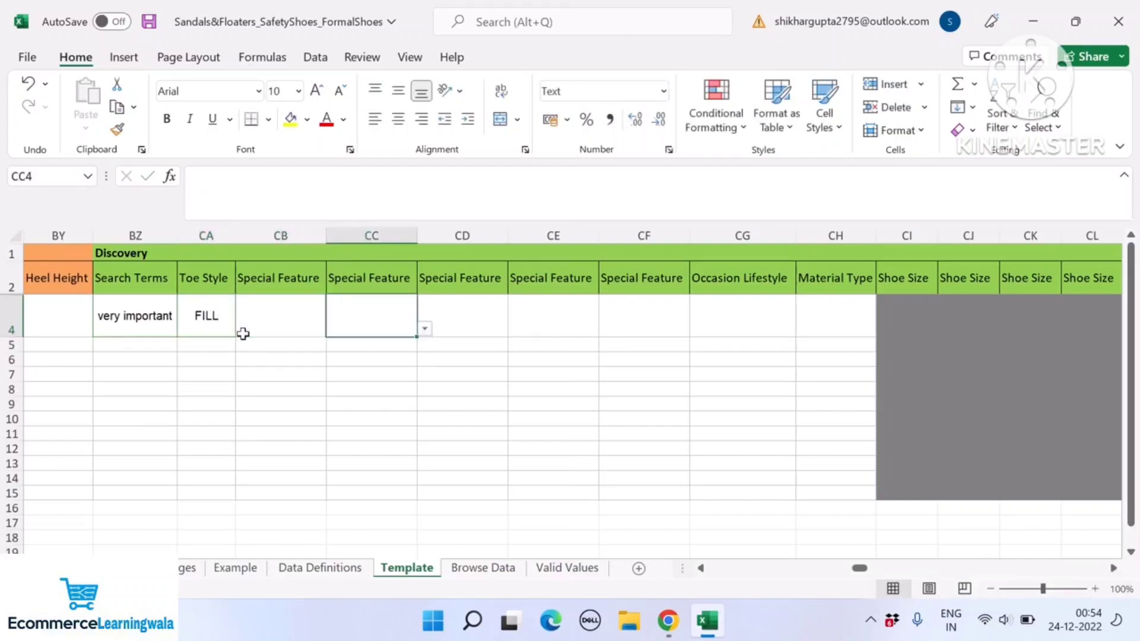
# Copy the Toe Style entry "FILL" into all five Special Feature cells of row 4
pyautogui.press('Left')
pyautogui.press('Left')
pyautogui.hotkey('ctrl', 'c')
pyautogui.click(243, 333)
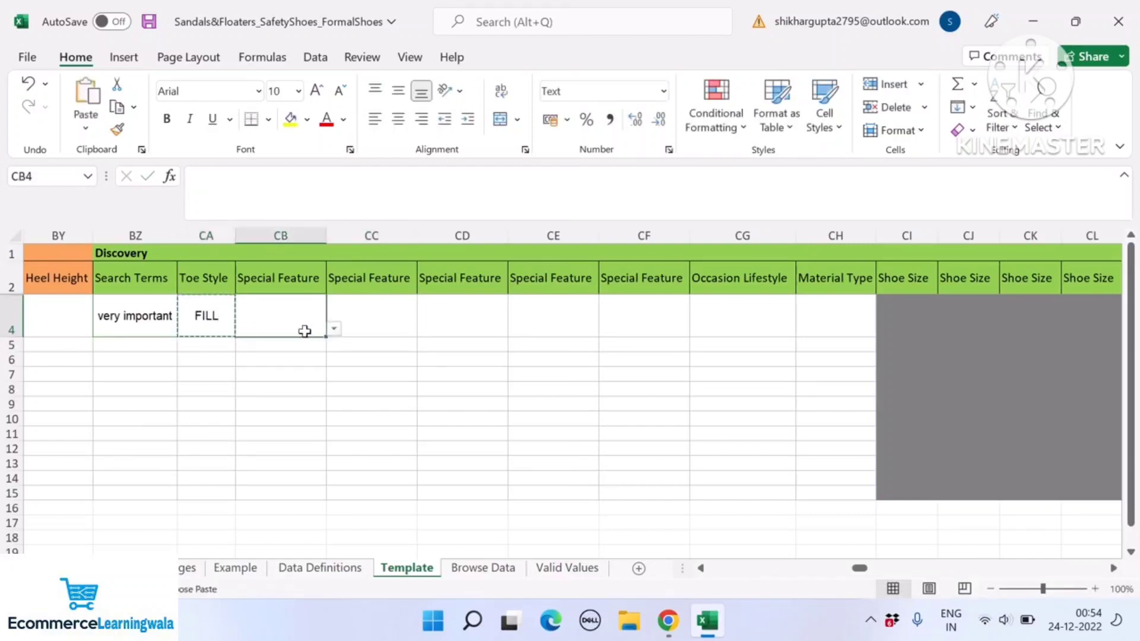
pyautogui.hotkey('ctrl', 'v')
pyautogui.press('Right')
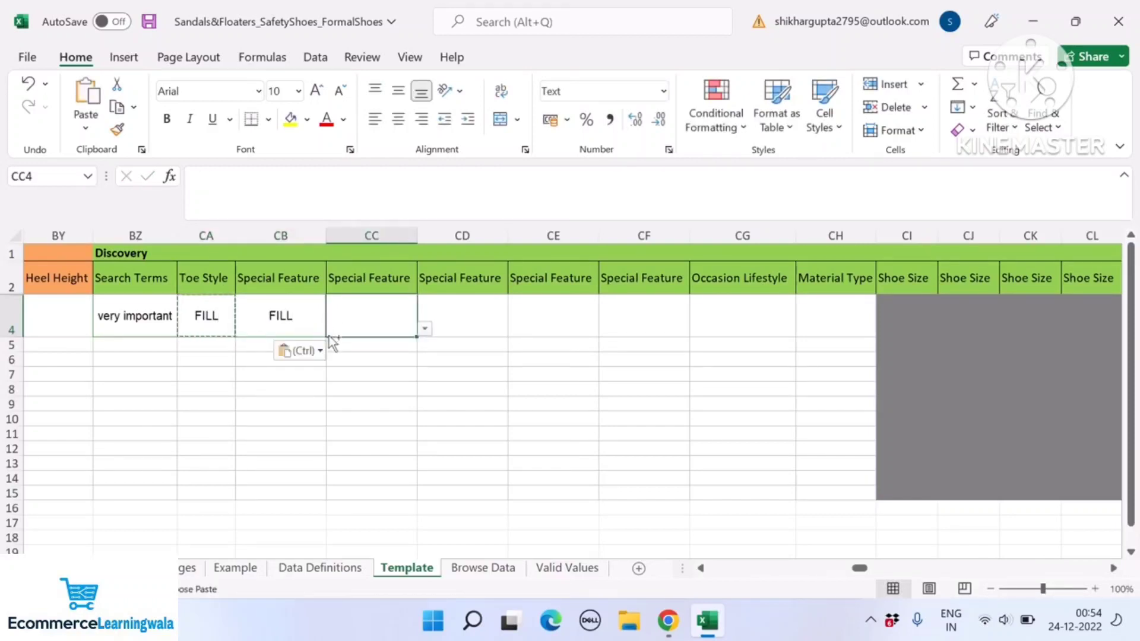
pyautogui.hotkey('ctrl', 'v')
pyautogui.press('Right')
pyautogui.hotkey('ctrl', 'v')
pyautogui.press('Right')
pyautogui.press('Right')
pyautogui.hotkey('ctrl', 'v')
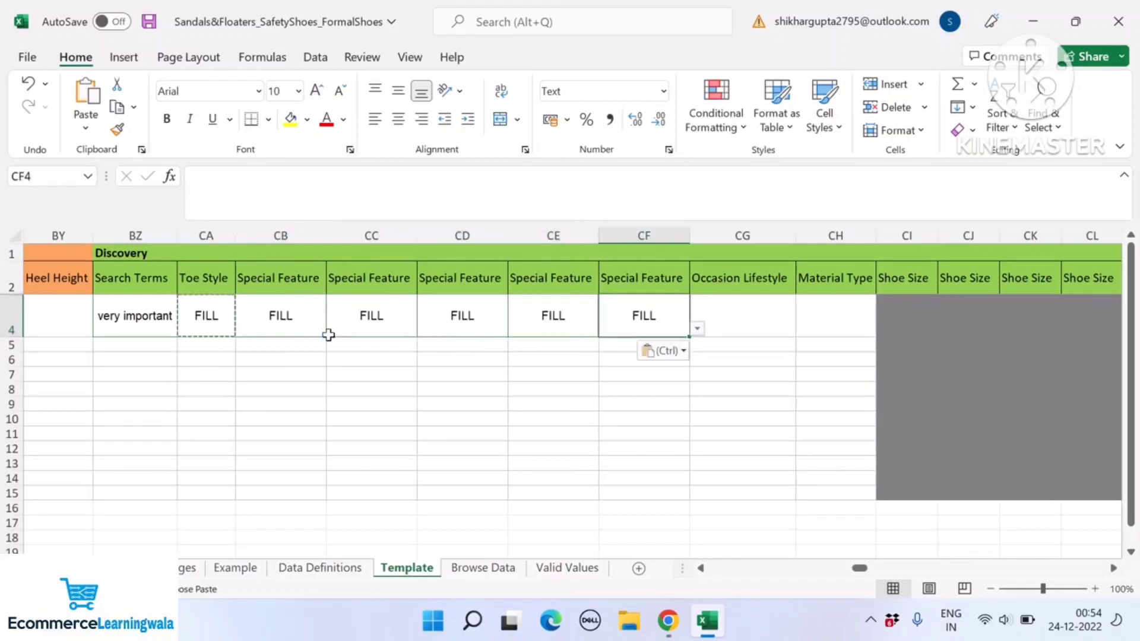
# Paste "FILL" into the Occasion Lifestyle and Material Type cells of row 4
pyautogui.press('Right')
pyautogui.hotkey('ctrl', 'Right')
pyautogui.hotkey('ctrl', 'Left')
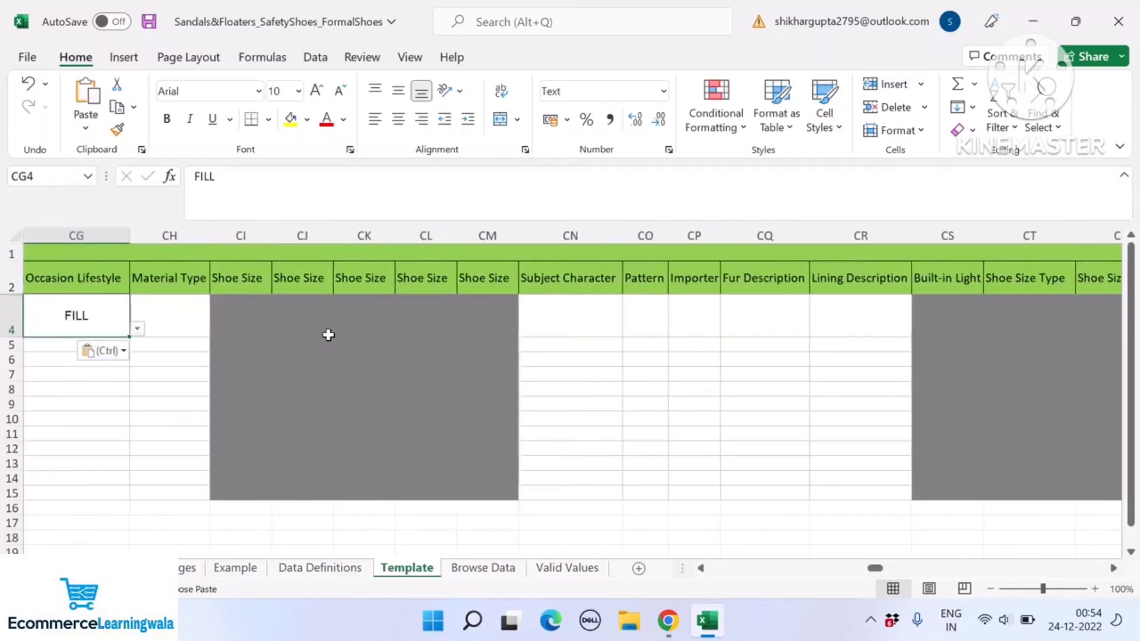
pyautogui.press('Right')
# Look through row 4's remaining Discovery, Product Enrichment, Dimensions and Compliance columns up to the Condition column of the Offer section
pyautogui.press('Right')
pyautogui.press('Right')
pyautogui.press('Right')
pyautogui.press('Right')
pyautogui.press('Right')
pyautogui.press('Right')
pyautogui.press('Right')
pyautogui.press('Right')
pyautogui.press('Right')
pyautogui.press('Right')
pyautogui.press('Right')
pyautogui.press('Right')
pyautogui.press('Right')
pyautogui.press('Right')
pyautogui.press('Right')
pyautogui.press('Right')
pyautogui.press('Right')
pyautogui.press('Right')
pyautogui.press('Right')
pyautogui.press('Right')
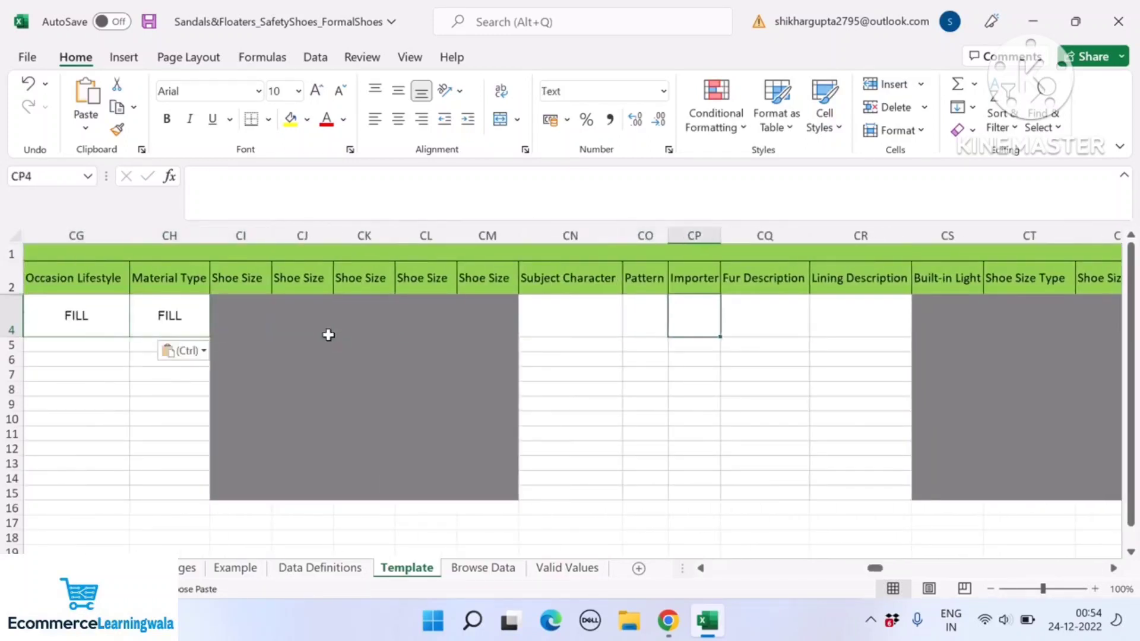
pyautogui.press('Right')
pyautogui.press('Right')
pyautogui.press('Right')
pyautogui.press('Right')
pyautogui.press('Right')
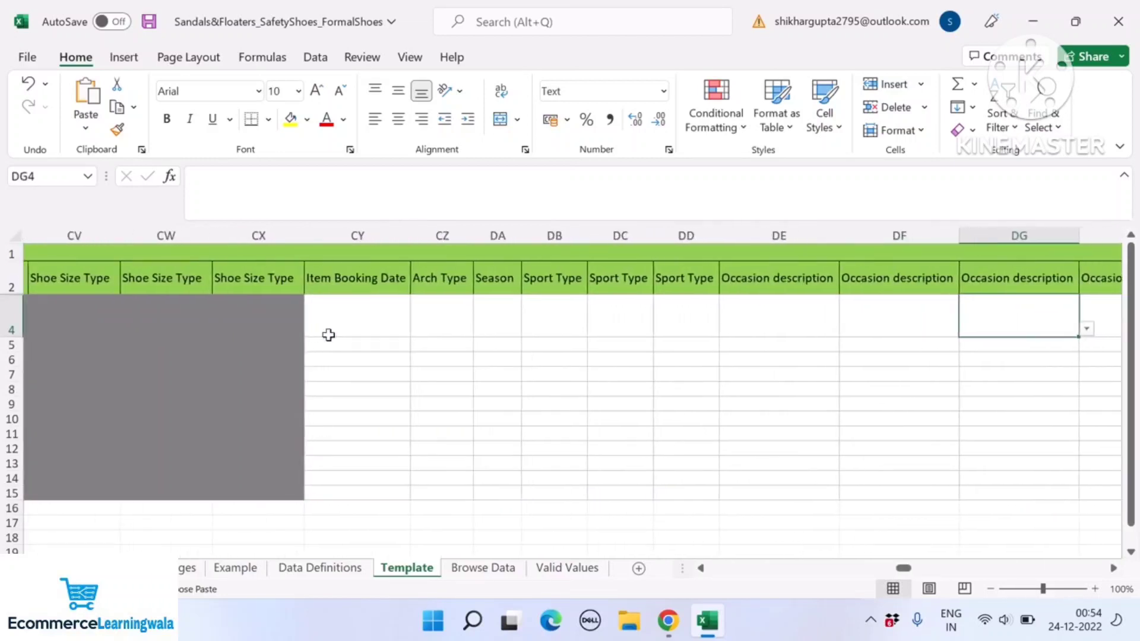
pyautogui.press('Right')
pyautogui.press('Right')
pyautogui.press('Right')
pyautogui.press('Right')
pyautogui.press('Right')
pyautogui.press('Right')
pyautogui.press('Right')
pyautogui.press('Right')
pyautogui.press('Right')
pyautogui.press('Right')
pyautogui.press('Right')
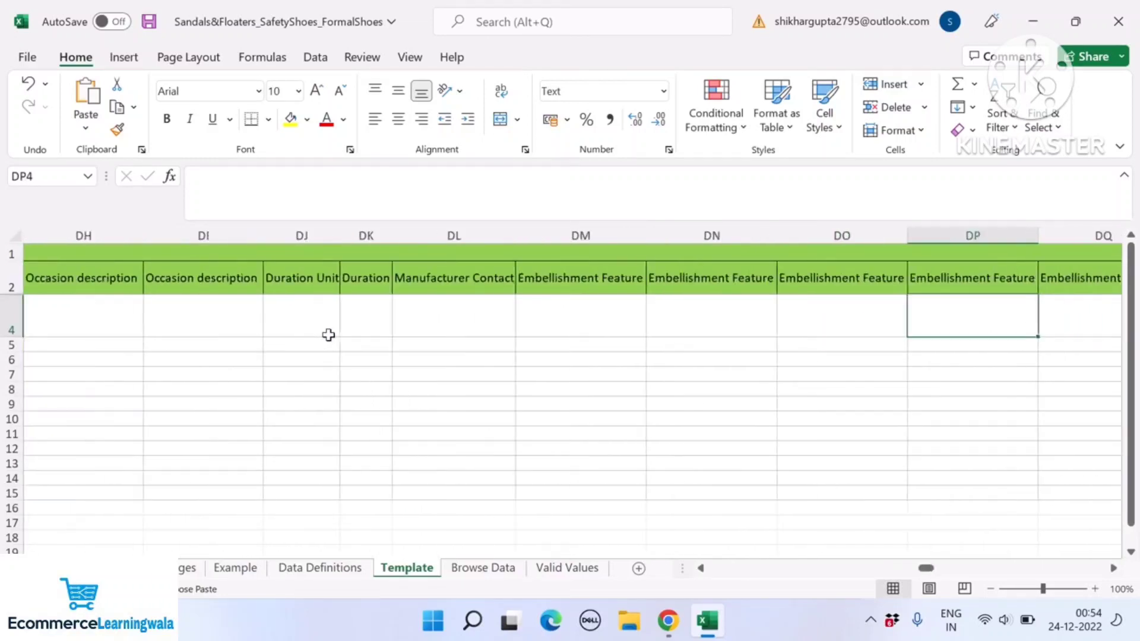
pyautogui.press('Right')
pyautogui.press('Right')
pyautogui.press('Right')
pyautogui.press('Right')
pyautogui.press('Right')
pyautogui.press('Right')
pyautogui.press('Right')
pyautogui.press('Right')
pyautogui.press('Right')
pyautogui.press('Right')
pyautogui.press('Right')
pyautogui.press('Right')
pyautogui.press('Right')
pyautogui.press('Right')
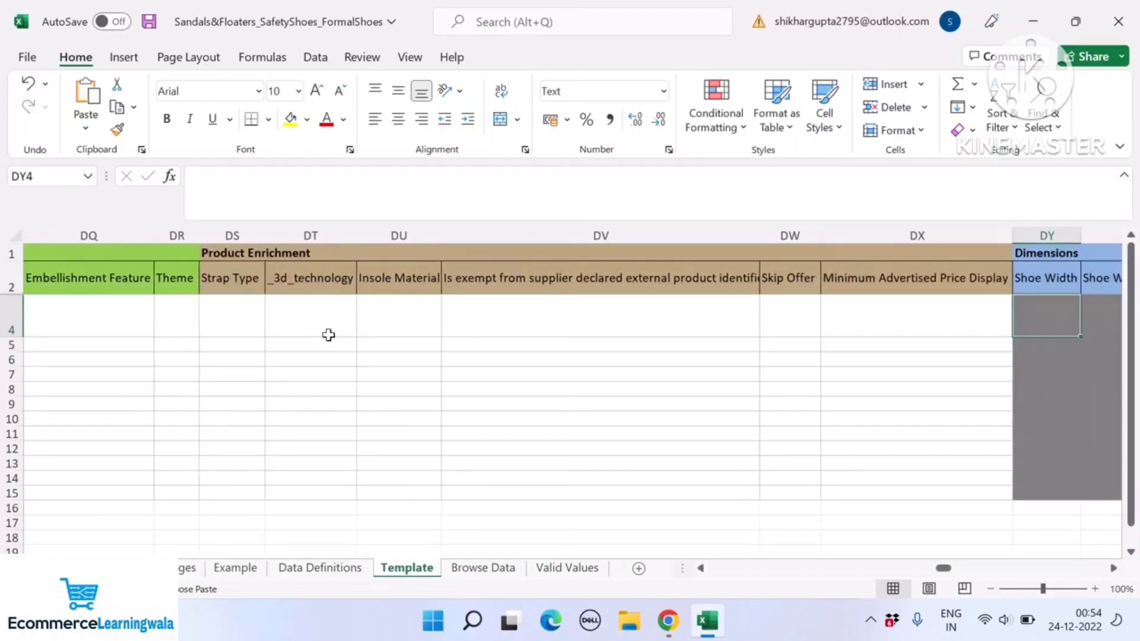
pyautogui.press('Right')
pyautogui.press('Right')
pyautogui.press('Right')
pyautogui.press('Right')
pyautogui.press('Right')
pyautogui.press('Right')
pyautogui.press('Right')
pyautogui.press('Right')
pyautogui.press('Right')
pyautogui.press('Right')
pyautogui.press('Right')
pyautogui.press('Right')
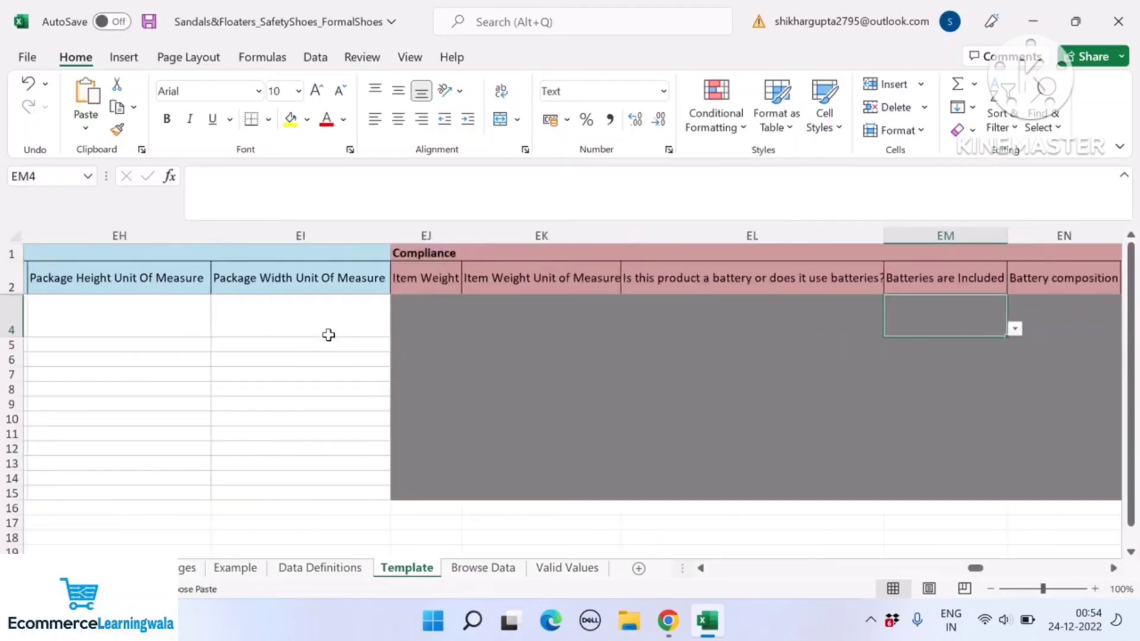
pyautogui.press('Right')
pyautogui.press('Right')
pyautogui.press('Right')
pyautogui.press('Right')
pyautogui.press('Right')
pyautogui.press('Right')
pyautogui.press('Right')
pyautogui.press('Right')
pyautogui.press('Right')
pyautogui.press('Right')
pyautogui.press('Right')
pyautogui.press('Right')
pyautogui.press('Right')
pyautogui.press('Right')
pyautogui.press('Right')
pyautogui.press('Right')
pyautogui.press('Right')
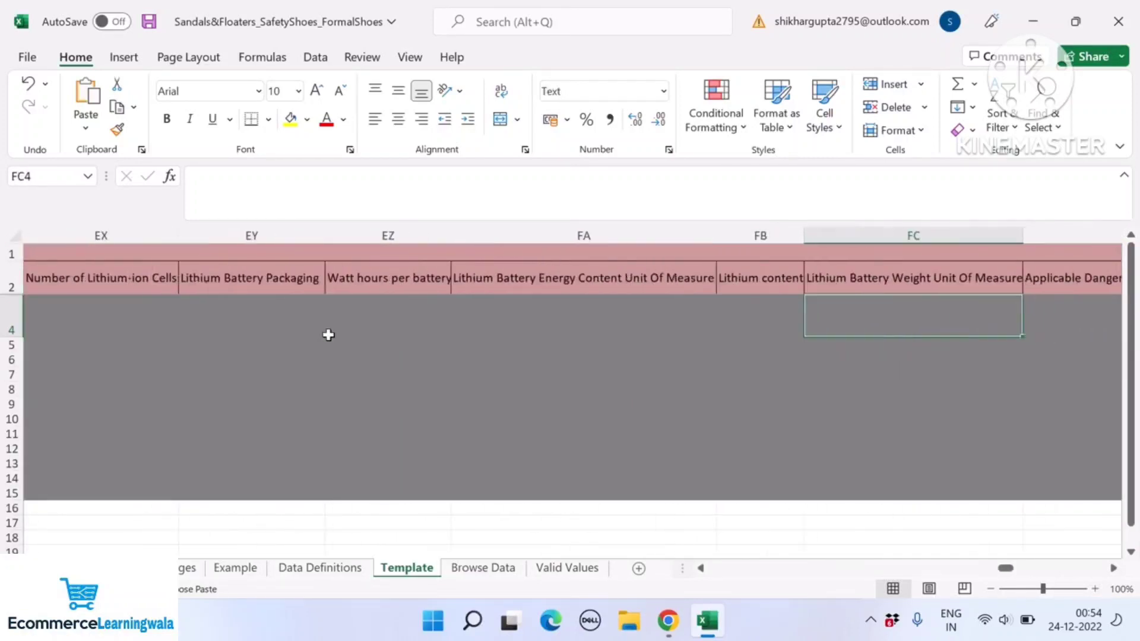
pyautogui.press('Right')
pyautogui.press('Right')
pyautogui.press('Right')
pyautogui.press('Right')
pyautogui.press('Right')
pyautogui.press('Right')
pyautogui.press('Right')
pyautogui.press('Right')
pyautogui.press('Right')
pyautogui.press('Right')
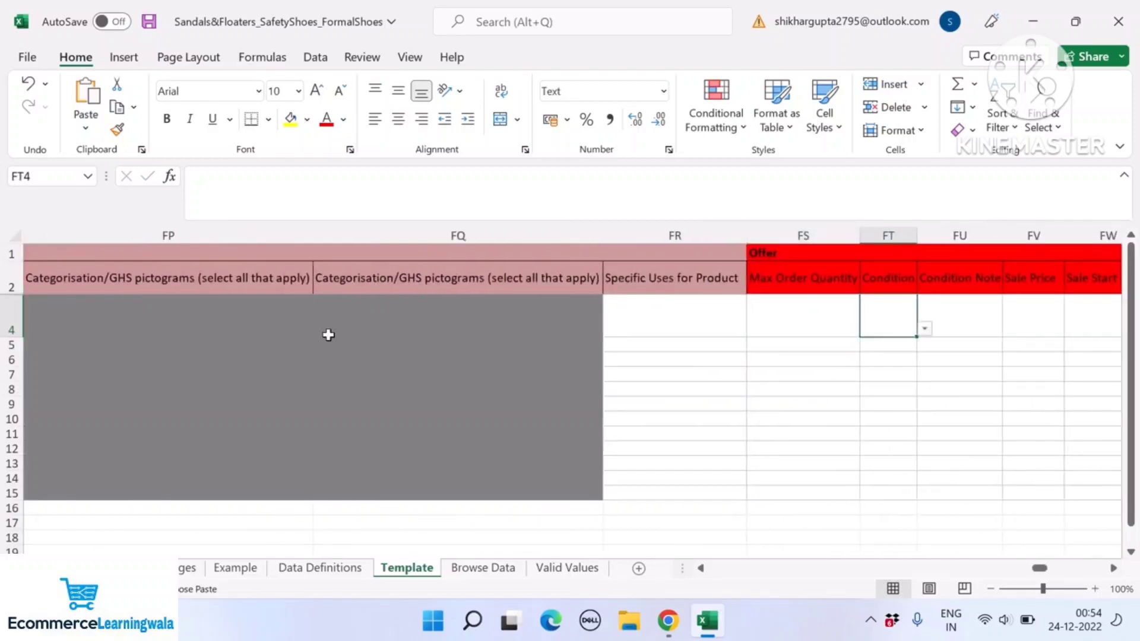
# Choose New as the Condition in row 4 and copy it down through row 15
pyautogui.press('Left')
pyautogui.press('Left')
pyautogui.click(924, 329)
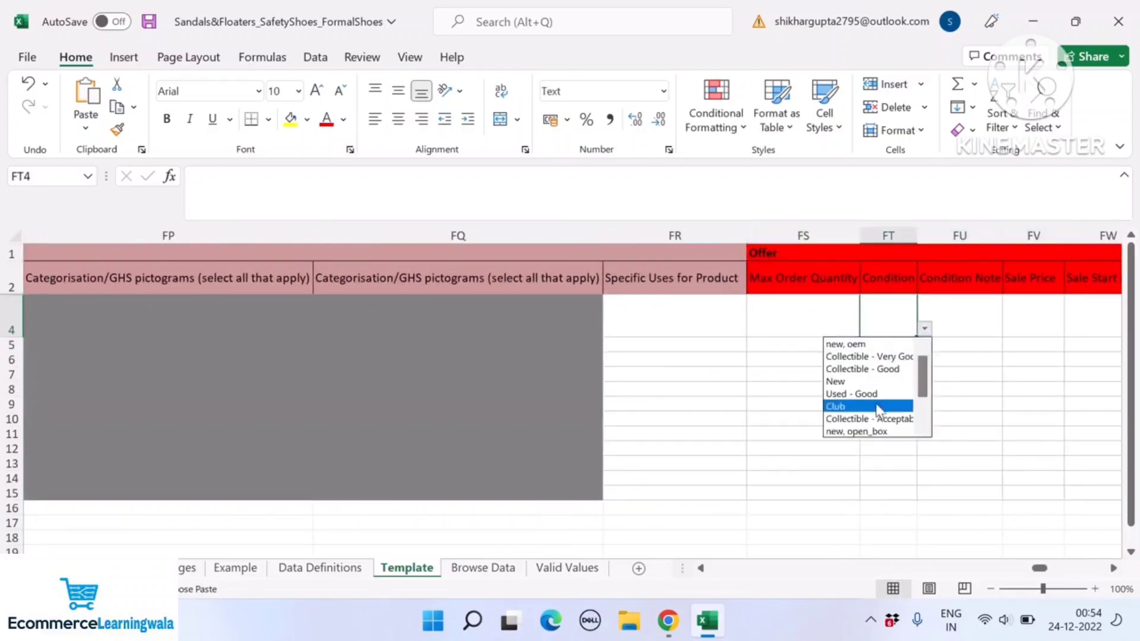
pyautogui.click(854, 382)
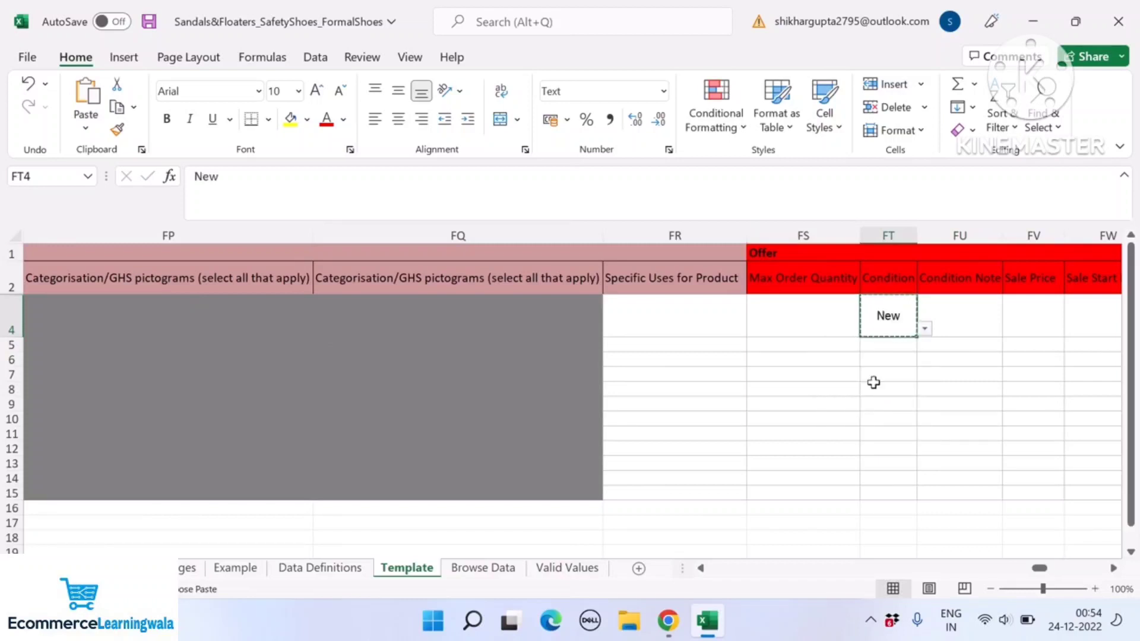
pyautogui.hotkey('shift', 'Down')
pyautogui.hotkey('shift', 'Down')
pyautogui.hotkey('shift', 'Down')
pyautogui.hotkey('shift', 'Down')
pyautogui.hotkey('shift', 'Down')
pyautogui.hotkey('shift', 'Down')
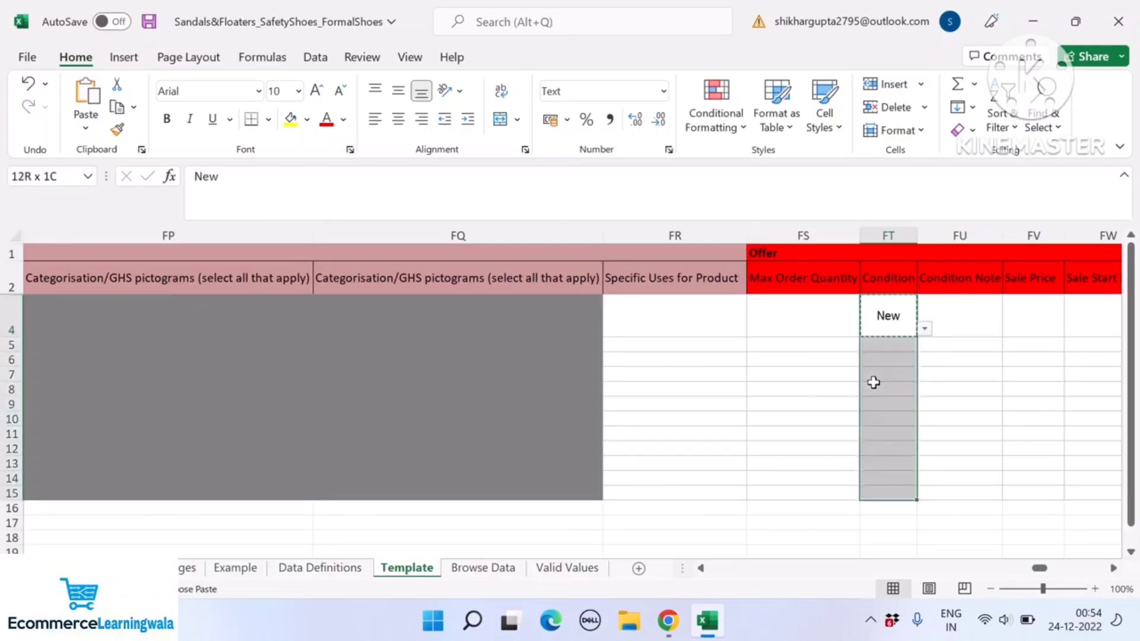
pyautogui.hotkey('ctrl', 'v')
# Set the Max Order Quantity to 2 in row 4 and copy it down through row 15
pyautogui.press('Left')
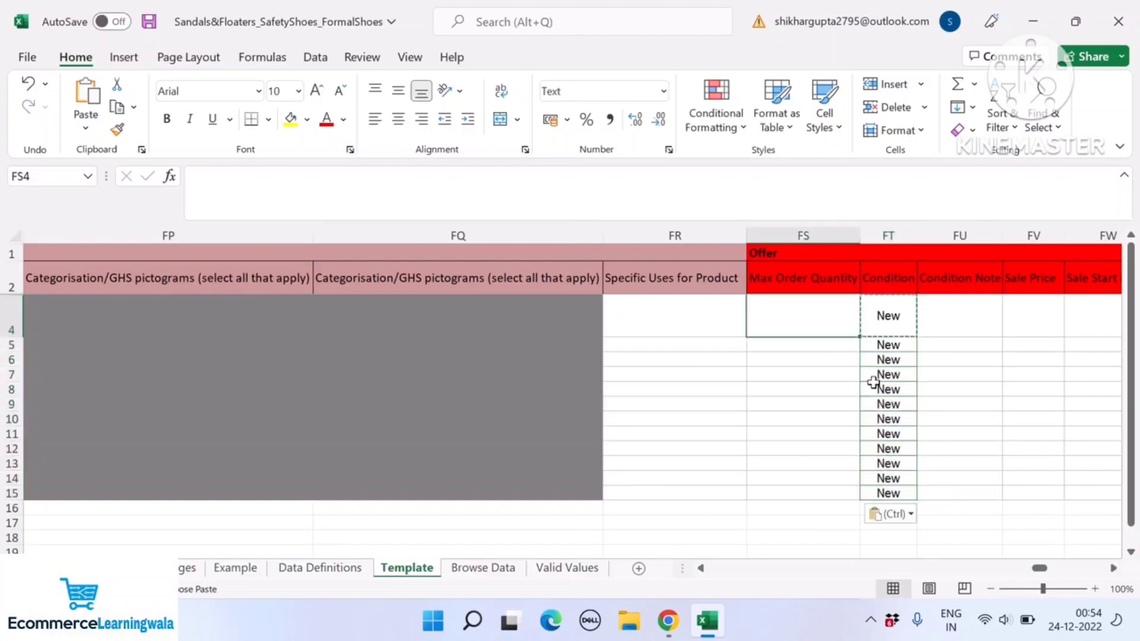
pyautogui.write('2')
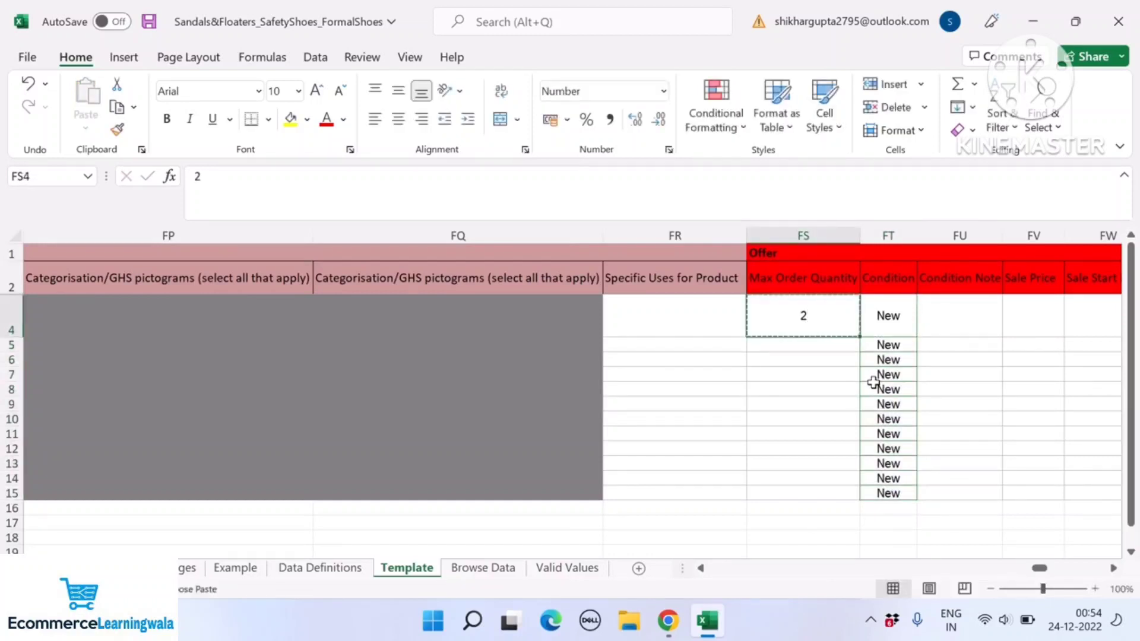
pyautogui.hotkey('shift', 'Down')
pyautogui.hotkey('shift', 'Down')
pyautogui.hotkey('shift', 'Down')
pyautogui.hotkey('shift', 'Down')
pyautogui.hotkey('shift', 'Down')
pyautogui.hotkey('shift', 'Down')
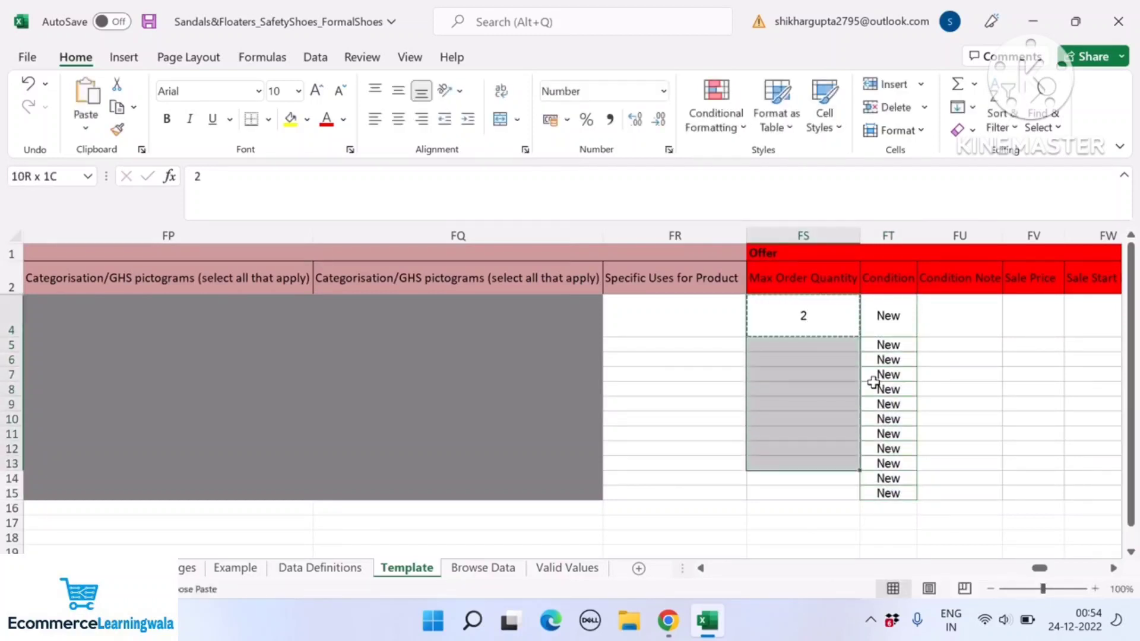
pyautogui.hotkey('ctrl', 'v')
# Look through the Condition Note, Sale Price, Sale Start Date and Sale End Date columns of row 4 up to Currency
pyautogui.press('Right')
pyautogui.press('Right')
pyautogui.press('Right')
pyautogui.press('Right')
pyautogui.press('Right')
pyautogui.press('Right')
pyautogui.press('Right')
pyautogui.press('Right')
pyautogui.press('Right')
pyautogui.press('Right')
pyautogui.press('Right')
pyautogui.press('Right')
pyautogui.press('Right')
pyautogui.press('Right')
pyautogui.press('Right')
pyautogui.press('Right')
pyautogui.press('Right')
pyautogui.press('Right')
pyautogui.press('Right')
pyautogui.press('Right')
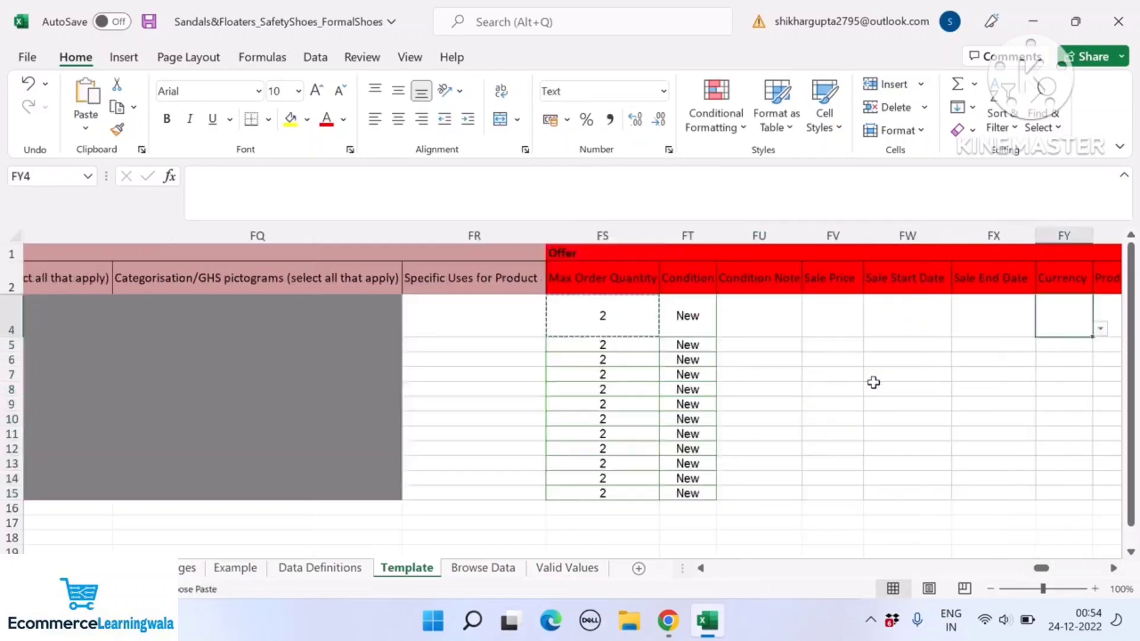
# Go back along row 4 from the Currency column to the Item Name column, reviewing the columns between
pyautogui.press('Left')
pyautogui.press('Left')
pyautogui.press('Left')
pyautogui.press('Left')
pyautogui.press('Left')
pyautogui.press('Left')
pyautogui.press('Left')
pyautogui.press('Left')
pyautogui.press('Left')
pyautogui.press('Left')
pyautogui.press('Left')
pyautogui.press('Left')
pyautogui.press('Left')
pyautogui.press('Left')
pyautogui.press('Left')
pyautogui.press('Left')
pyautogui.press('Left')
pyautogui.press('Left')
pyautogui.press('Left')
pyautogui.press('Left')
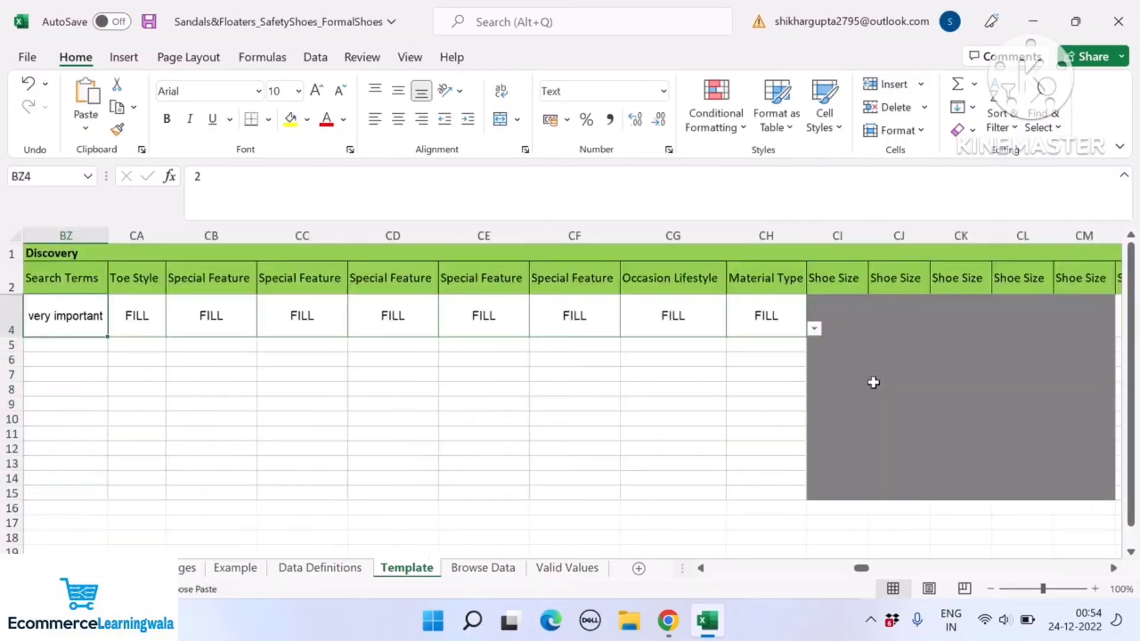
pyautogui.press('Left')
pyautogui.press('Left')
pyautogui.press('Left')
pyautogui.press('Left')
pyautogui.press('Left')
pyautogui.press('Left')
pyautogui.press('Left')
pyautogui.press('Left')
pyautogui.press('Left')
pyautogui.press('Left')
pyautogui.press('Left')
pyautogui.press('Left')
pyautogui.press('Left')
pyautogui.press('Left')
pyautogui.press('Left')
pyautogui.press('Left')
pyautogui.press('Left')
pyautogui.press('Left')
pyautogui.press('Left')
pyautogui.press('Left')
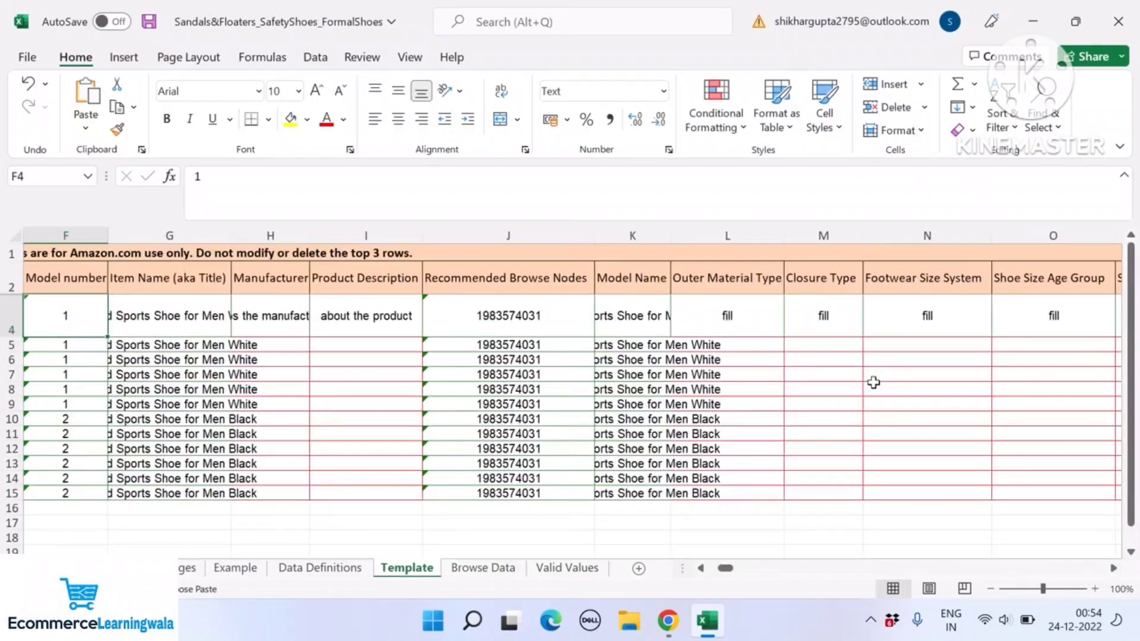
pyautogui.press('Right')
pyautogui.press('Right')
pyautogui.press('Right')
pyautogui.press('Right')
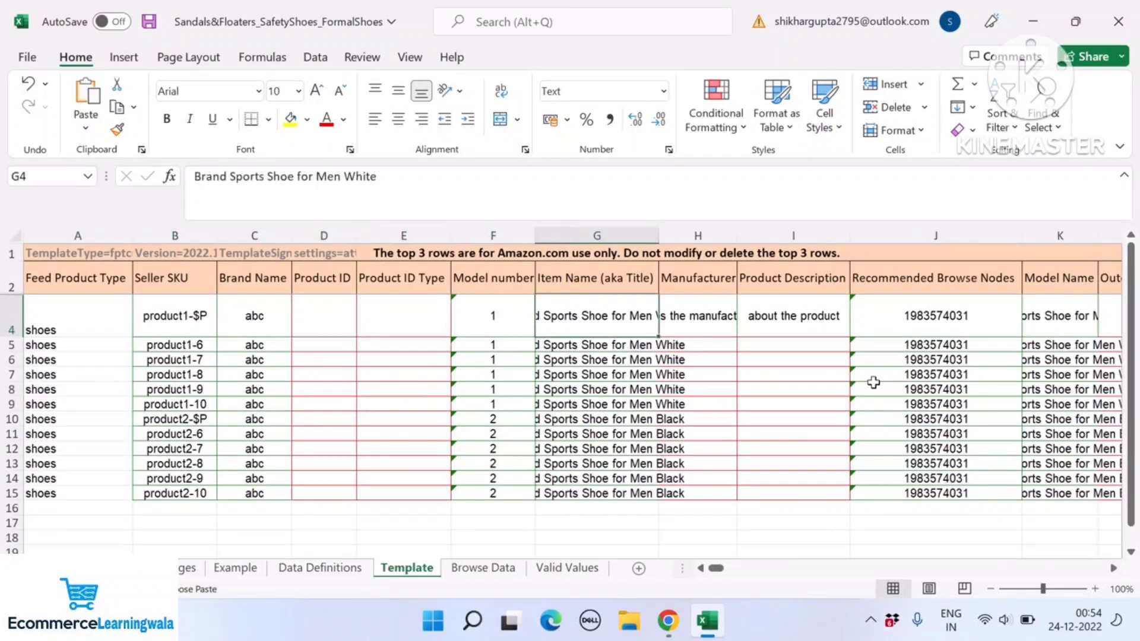
# Try to copy row 4's Item Name, Manufacturer and Product Description down through row 15
pyautogui.hotkey('shift', 'Right')
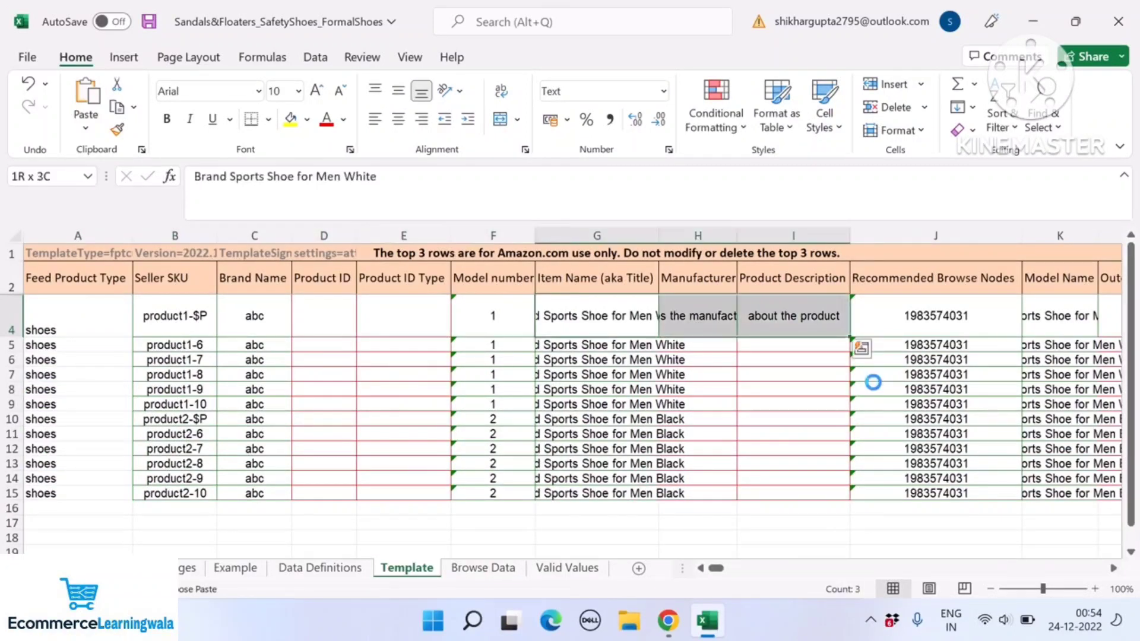
pyautogui.hotkey('shift', 'Down')
pyautogui.hotkey('shift', 'Down')
pyautogui.hotkey('shift', 'Down')
pyautogui.hotkey('shift', 'Down')
pyautogui.hotkey('shift', 'Down')
pyautogui.hotkey('shift', 'Down')
pyautogui.hotkey('shift', 'Down')
pyautogui.hotkey('shift', 'Down')
pyautogui.hotkey('shift', 'Down')
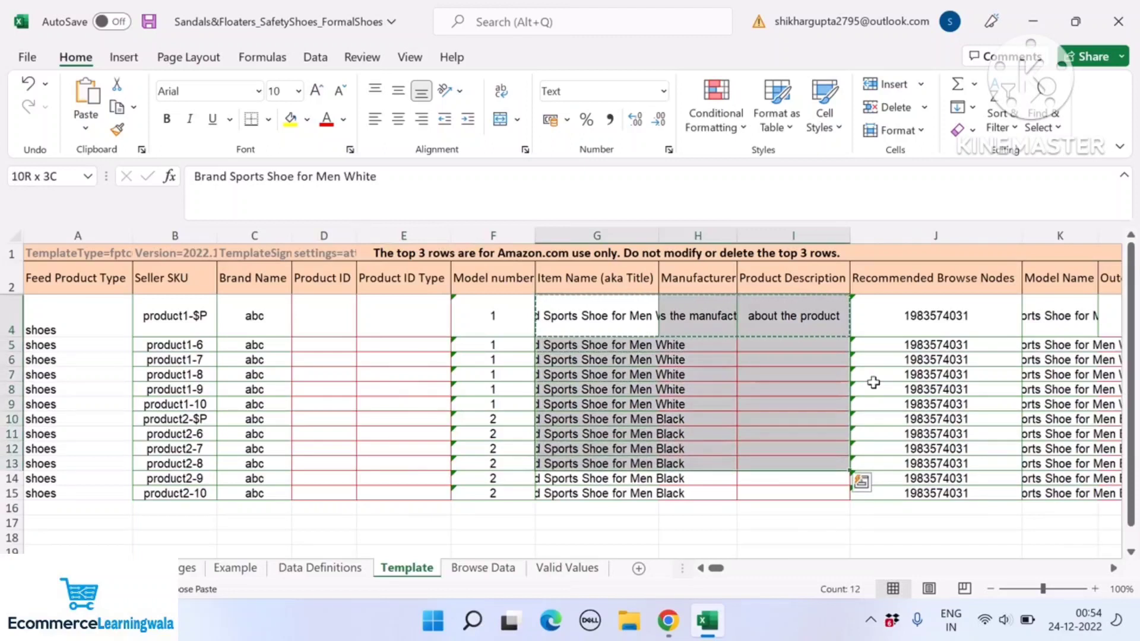
pyautogui.hotkey('shift', 'Down')
pyautogui.hotkey('shift', 'Down')
pyautogui.hotkey('ctrl', 'v')
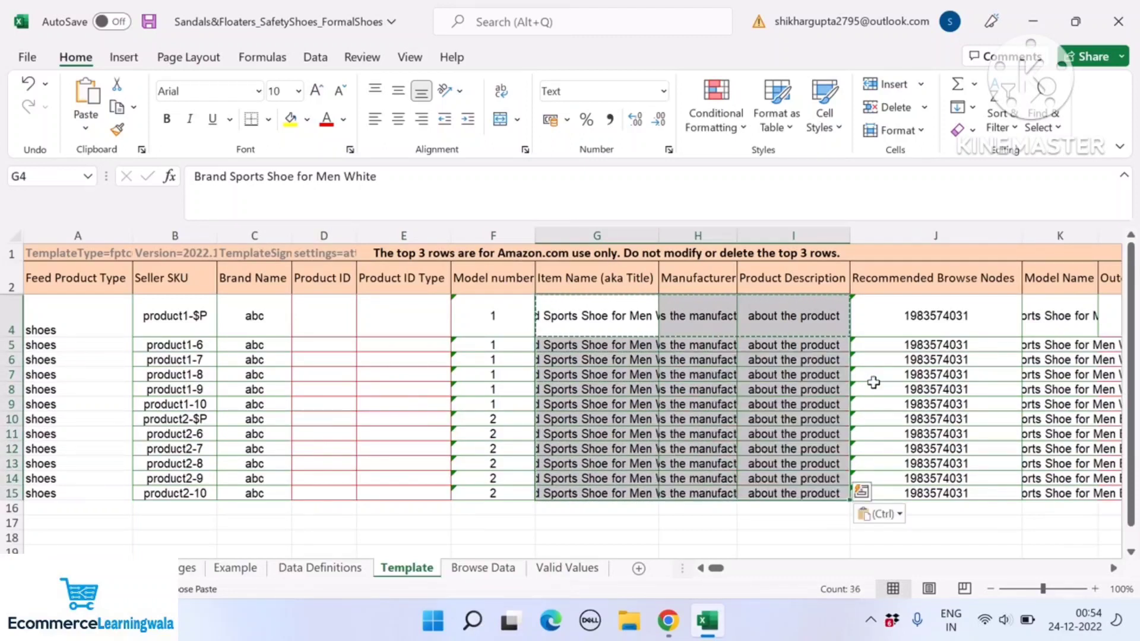
pyautogui.hotkey('ctrl', 'z')
# Copy only the Manufacturer and Product Description values from row 4 down through row 15
pyautogui.press('Right')
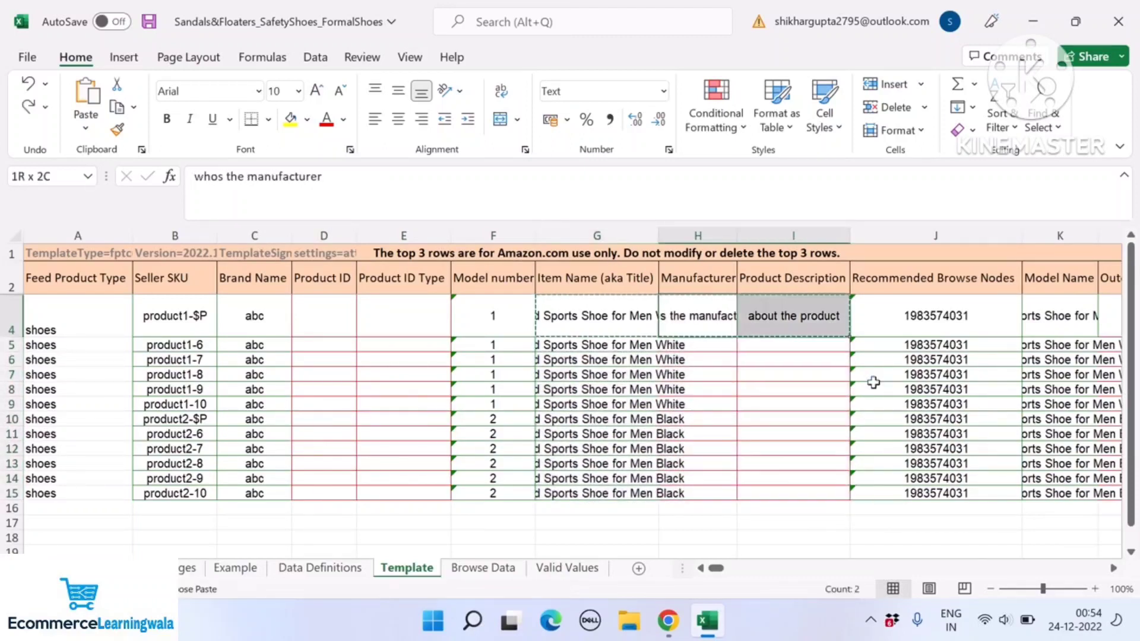
pyautogui.hotkey('shift', 'Down')
pyautogui.hotkey('shift', 'Down')
pyautogui.hotkey('shift', 'Down')
pyautogui.hotkey('shift', 'Down')
pyautogui.hotkey('shift', 'Down')
pyautogui.hotkey('shift', 'Down')
pyautogui.hotkey('shift', 'Down')
pyautogui.hotkey('shift', 'Down')
pyautogui.hotkey('shift', 'Down')
pyautogui.hotkey('shift', 'Down')
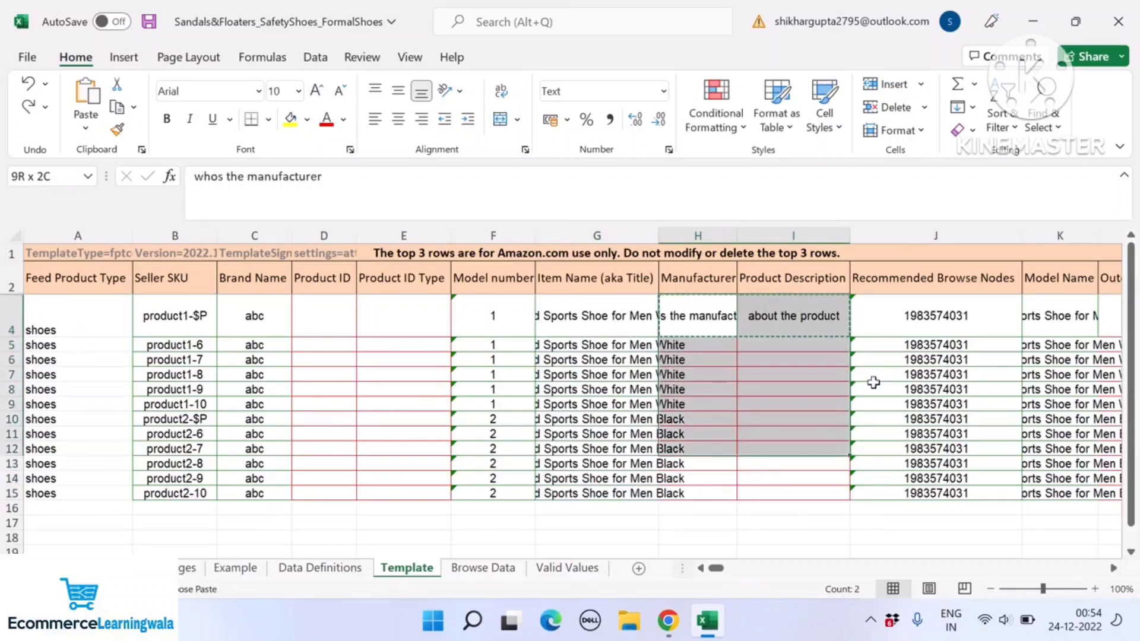
pyautogui.hotkey('ctrl', 'v')
pyautogui.press('Right')
pyautogui.press('Right')
pyautogui.press('Right')
pyautogui.press('Right')
pyautogui.press('Right')
pyautogui.press('Right')
pyautogui.press('Right')
pyautogui.press('Right')
pyautogui.press('Right')
pyautogui.press('Right')
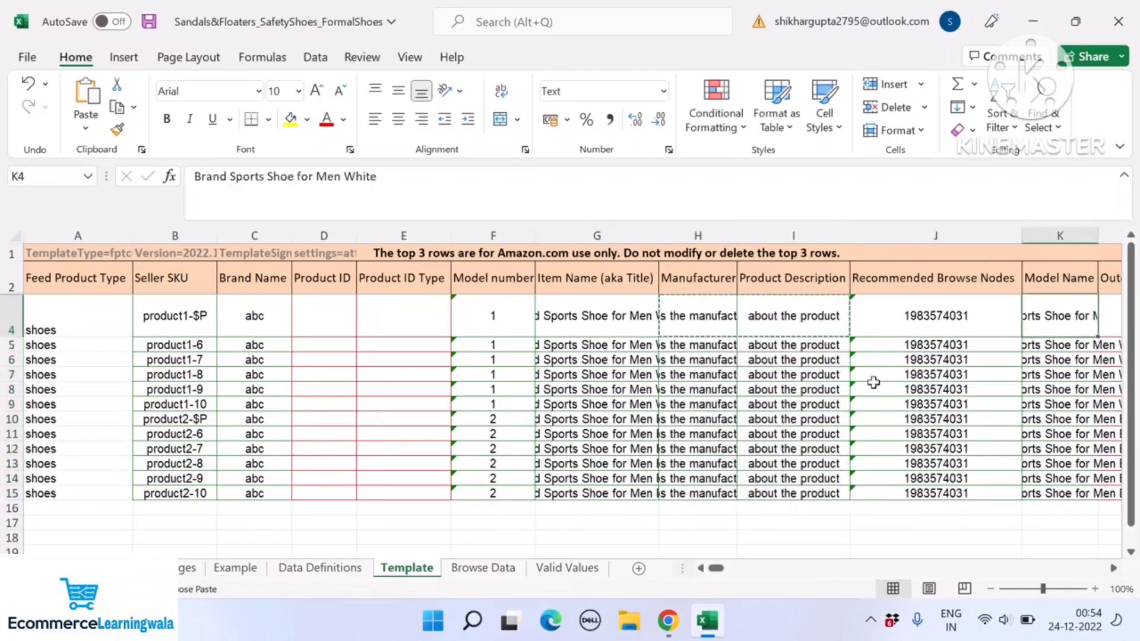
pyautogui.press('Left')
pyautogui.press('Left')
pyautogui.press('Left')
pyautogui.press('Left')
pyautogui.press('Left')
pyautogui.press('Left')
pyautogui.press('Left')
pyautogui.press('Left')
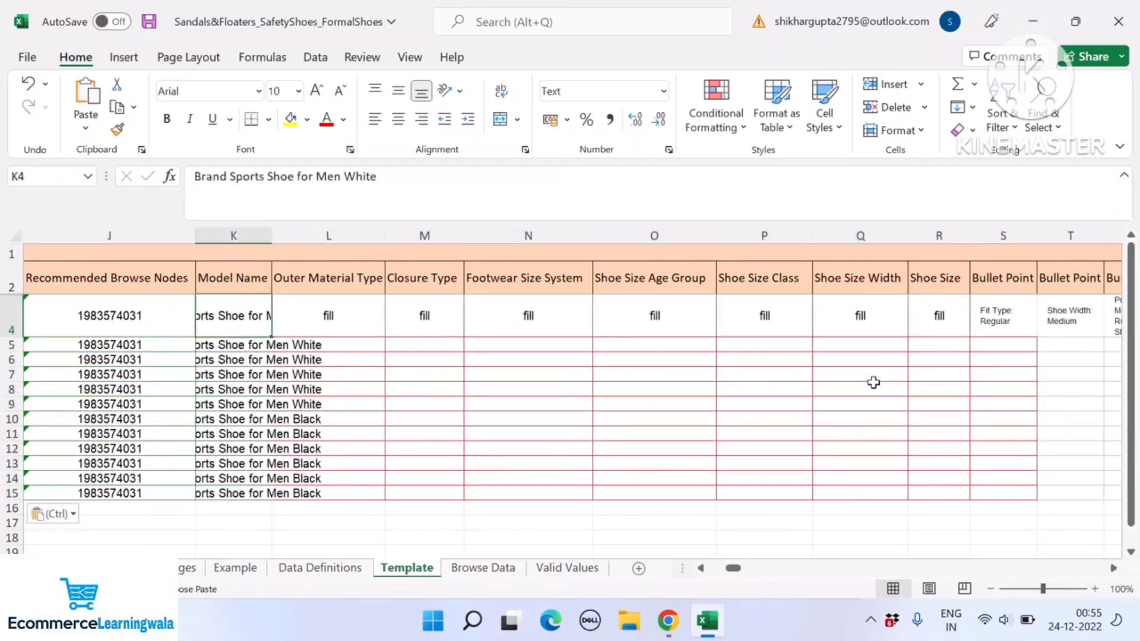
pyautogui.hotkey('shift', 'Right')
pyautogui.hotkey('shift', 'Right')
pyautogui.hotkey('shift', 'Right')
pyautogui.hotkey('shift', 'Right')
pyautogui.hotkey('shift', 'Right')
pyautogui.hotkey('shift', 'Right')
pyautogui.hotkey('shift', 'Right')
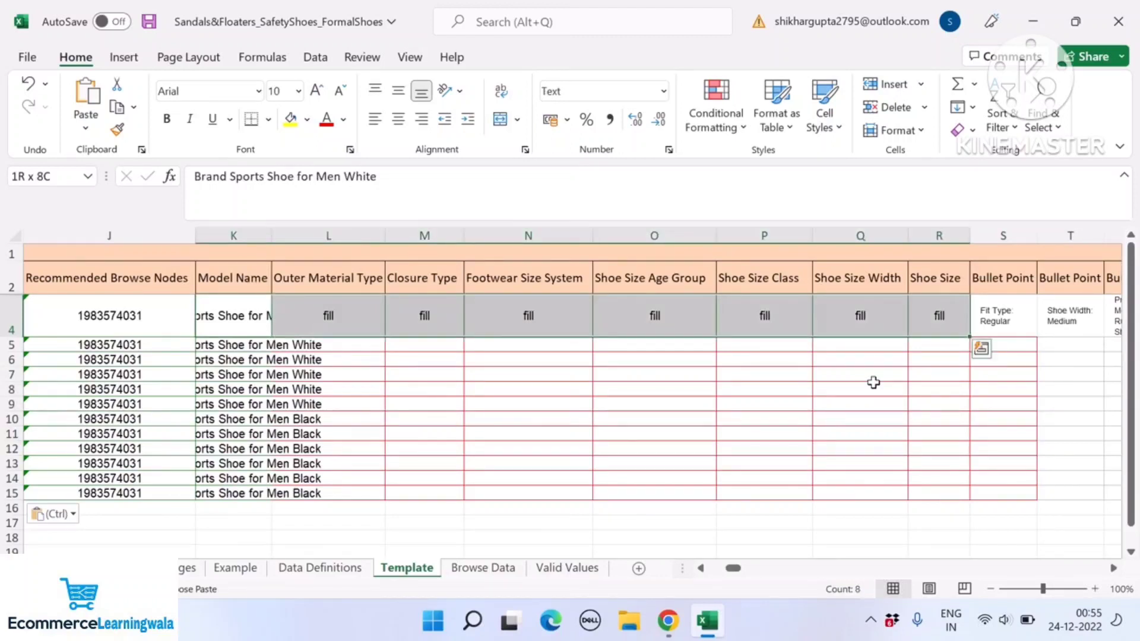
# Copy row 4's values from the Outer Material Type column through the List Price column down through row 15
pyautogui.press('Right')
pyautogui.hotkey('shift', 'Right')
pyautogui.hotkey('shift', 'Right')
pyautogui.hotkey('shift', 'Right')
pyautogui.hotkey('shift', 'Right')
pyautogui.hotkey('shift', 'Right')
pyautogui.hotkey('shift', 'Right')
pyautogui.hotkey('shift', 'Right')
pyautogui.hotkey('shift', 'Right')
pyautogui.hotkey('shift', 'Right')
pyautogui.hotkey('shift', 'Right')
pyautogui.hotkey('shift', 'Right')
pyautogui.hotkey('shift', 'Right')
pyautogui.hotkey('shift', 'Right')
pyautogui.hotkey('shift', 'Right')
pyautogui.hotkey('shift', 'Right')
pyautogui.hotkey('shift', 'Right')
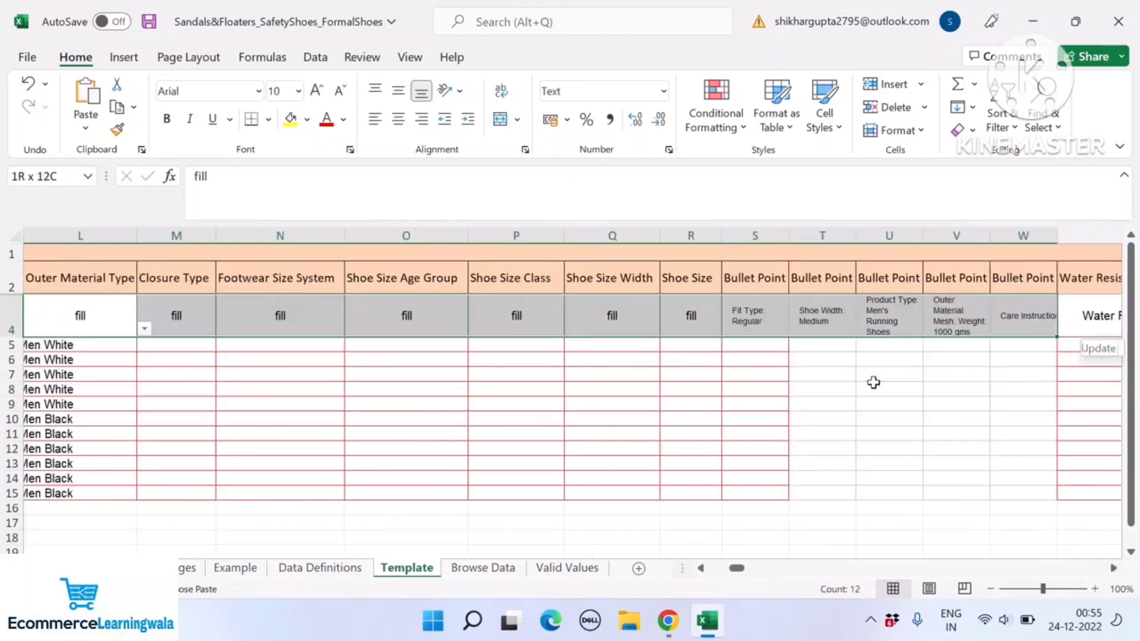
pyautogui.hotkey('shift', 'Right')
pyautogui.hotkey('shift', 'Right')
pyautogui.hotkey('shift', 'Right')
pyautogui.hotkey('shift', 'Right')
pyautogui.hotkey('shift', 'Right')
pyautogui.hotkey('shift', 'Right')
pyautogui.hotkey('shift', 'Right')
pyautogui.hotkey('shift', 'Right')
pyautogui.hotkey('shift', 'Right')
pyautogui.hotkey('shift', 'Right')
pyautogui.hotkey('shift', 'Right')
pyautogui.hotkey('shift', 'Right')
pyautogui.hotkey('shift', 'Right')
pyautogui.hotkey('shift', 'Right')
pyautogui.hotkey('shift', 'Right')
pyautogui.hotkey('shift', 'Right')
pyautogui.hotkey('shift', 'Right')
pyautogui.hotkey('shift', 'Right')
pyautogui.hotkey('shift', 'Right')
pyautogui.hotkey('shift', 'Right')
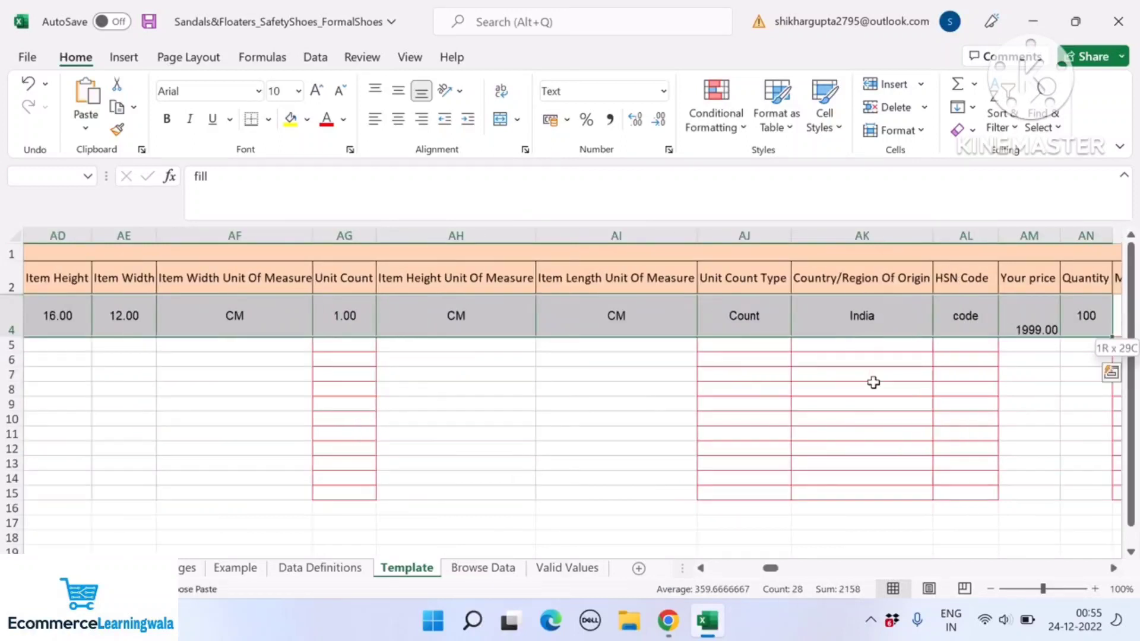
pyautogui.hotkey('shift', 'Right')
pyautogui.hotkey('shift', 'Right')
pyautogui.hotkey('shift', 'Right')
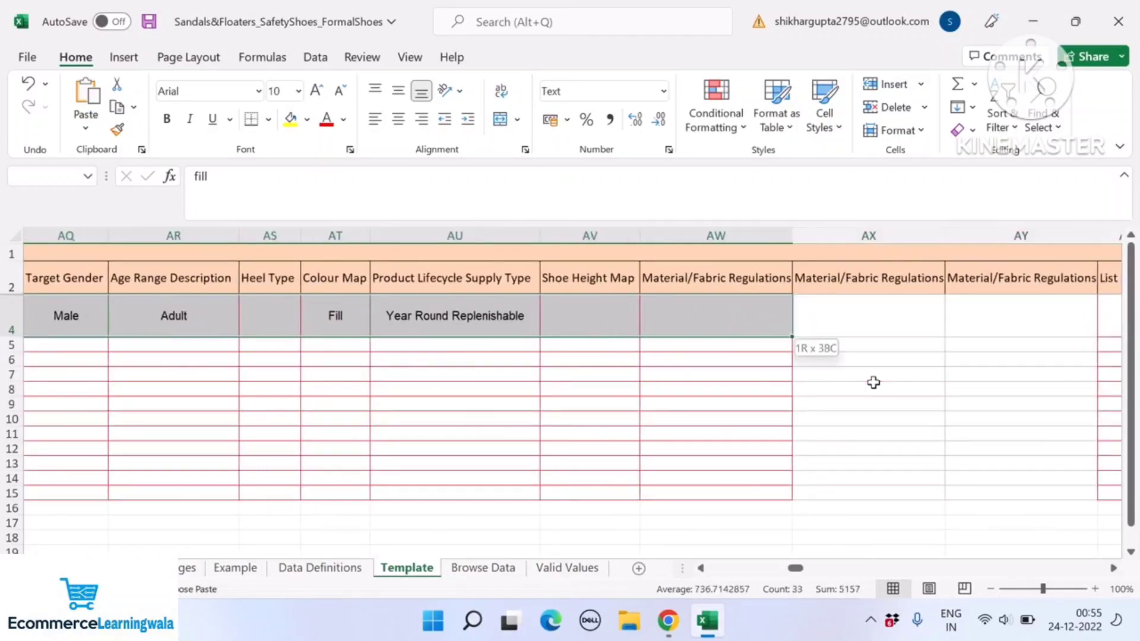
pyautogui.hotkey('shift', 'Right')
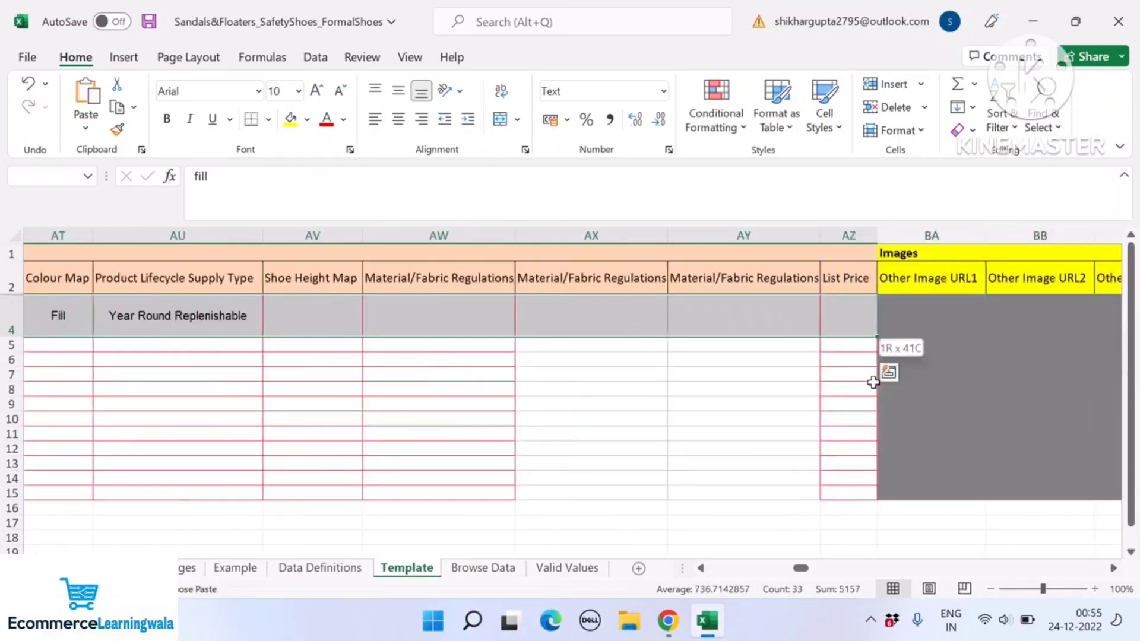
pyautogui.hotkey('ctrl', 'c')
pyautogui.hotkey('shift', 'Down')
pyautogui.hotkey('shift', 'Down')
pyautogui.hotkey('shift', 'Down')
pyautogui.hotkey('shift', 'Down')
pyautogui.hotkey('shift', 'Down')
pyautogui.hotkey('shift', 'Down')
pyautogui.hotkey('shift', 'Down')
pyautogui.hotkey('shift', 'Down')
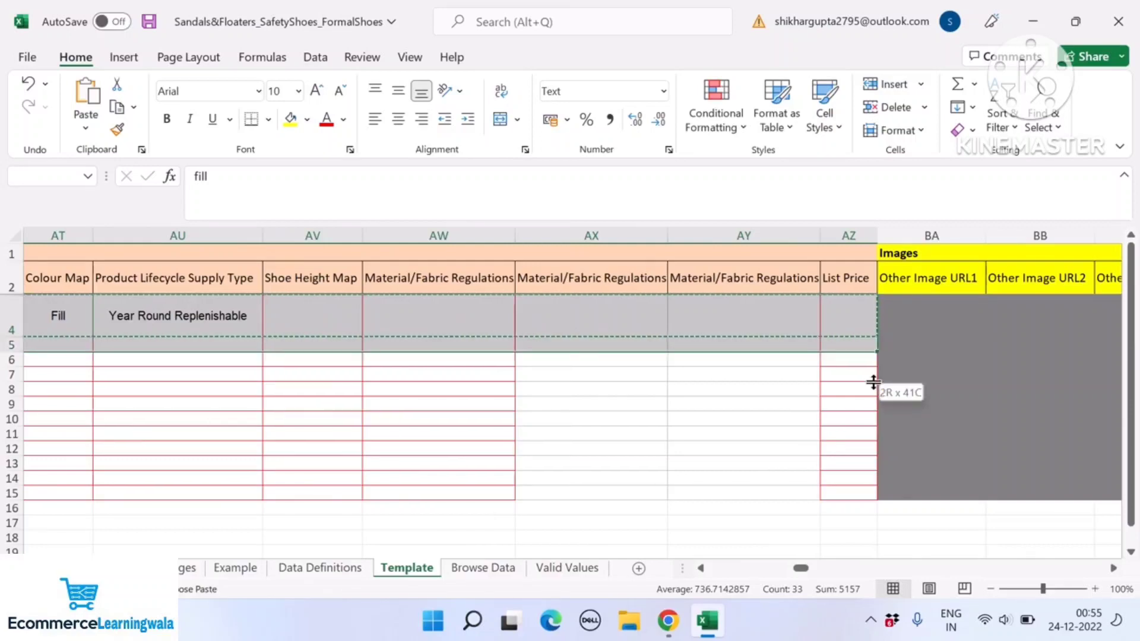
pyautogui.hotkey('shift', 'Down')
pyautogui.hotkey('shift', 'Down')
pyautogui.hotkey('shift', 'Down')
pyautogui.hotkey('ctrl', 'v')
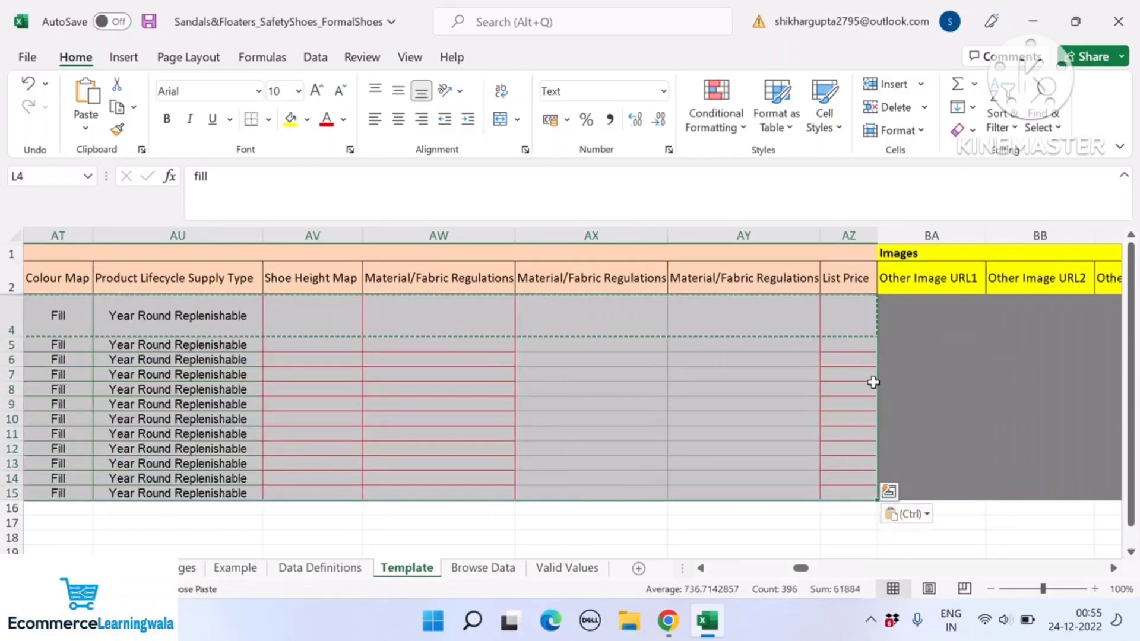
# Copy row 4's Sole Material value "fill" down through row 15
pyautogui.press('Right')
pyautogui.press('Right')
pyautogui.press('Right')
pyautogui.press('Right')
pyautogui.press('Right')
pyautogui.press('Right')
pyautogui.press('Right')
pyautogui.press('Right')
pyautogui.press('Right')
pyautogui.press('Right')
pyautogui.press('Right')
pyautogui.press('Right')
pyautogui.press('Right')
pyautogui.press('Right')
pyautogui.press('Right')
pyautogui.press('Right')
pyautogui.press('Right')
pyautogui.press('Right')
pyautogui.press('Right')
pyautogui.press('Right')
pyautogui.press('Right')
pyautogui.press('Right')
pyautogui.press('Right')
pyautogui.press('Right')
pyautogui.press('Right')
pyautogui.press('Right')
pyautogui.press('Right')
pyautogui.press('Right')
pyautogui.press('Right')
pyautogui.press('Right')
pyautogui.press('Right')
pyautogui.press('Right')
pyautogui.press('Right')
pyautogui.press('Right')
pyautogui.press('Right')
pyautogui.press('Right')
pyautogui.press('Right')
pyautogui.press('Right')
pyautogui.press('Right')
pyautogui.press('Right')
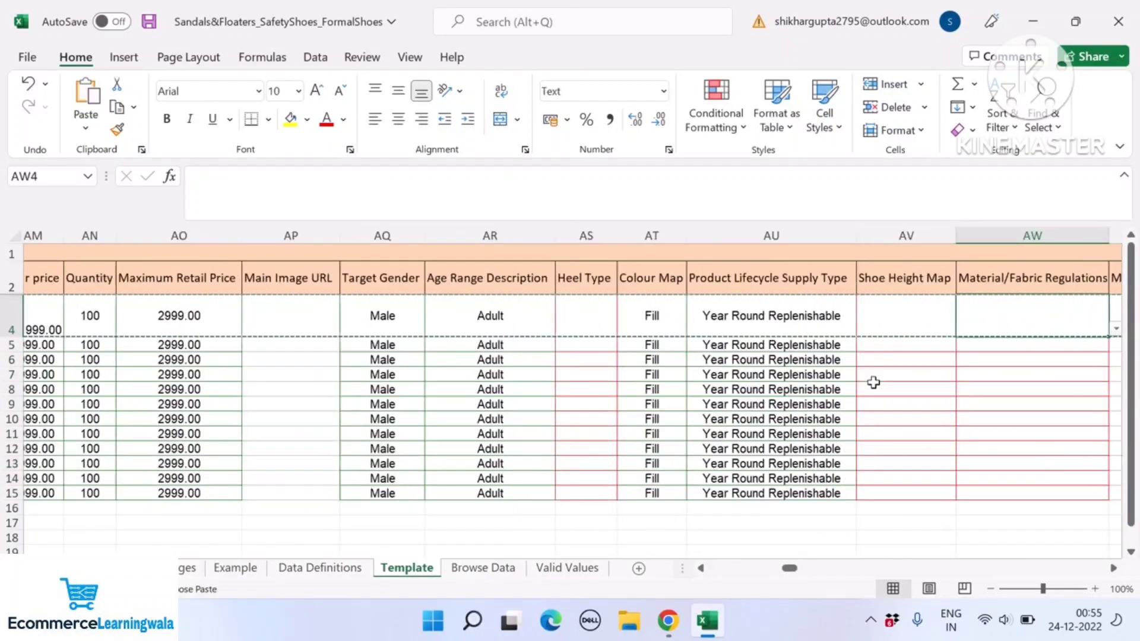
pyautogui.press('Right')
pyautogui.press('Right')
pyautogui.press('Right')
pyautogui.press('Right')
pyautogui.press('Right')
pyautogui.press('Right')
pyautogui.press('Right')
pyautogui.press('Right')
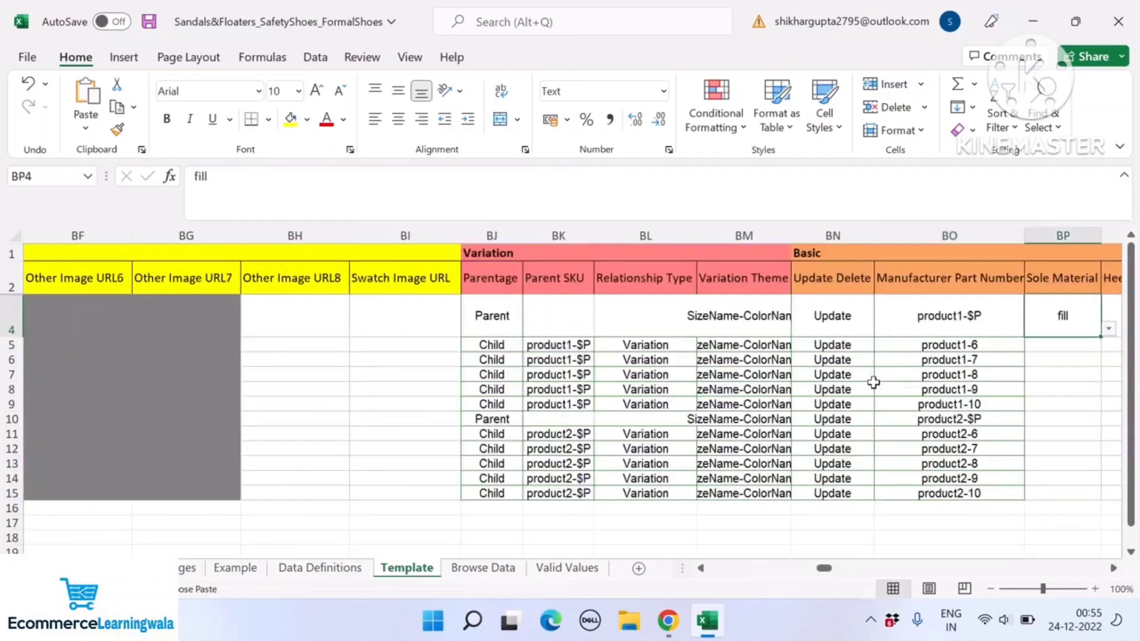
pyautogui.press('Left')
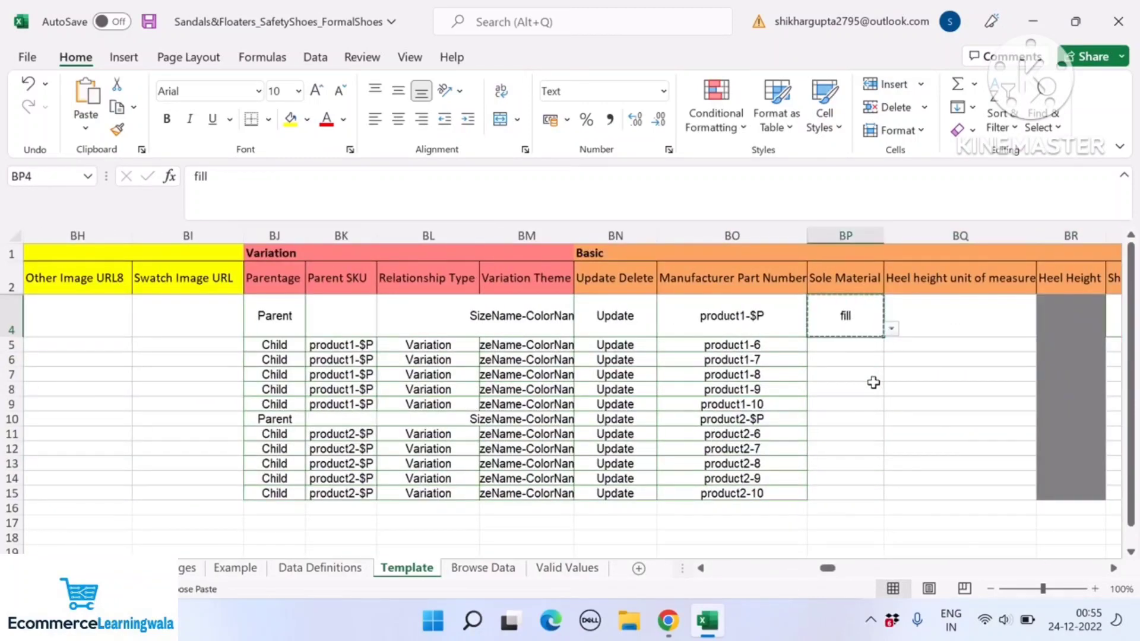
pyautogui.hotkey('shift', 'Down')
pyautogui.hotkey('shift', 'Down')
pyautogui.hotkey('shift', 'Down')
pyautogui.hotkey('shift', 'Down')
pyautogui.hotkey('shift', 'Down')
pyautogui.hotkey('shift', 'Down')
pyautogui.hotkey('shift', 'Down')
pyautogui.hotkey('ctrl', 'v')
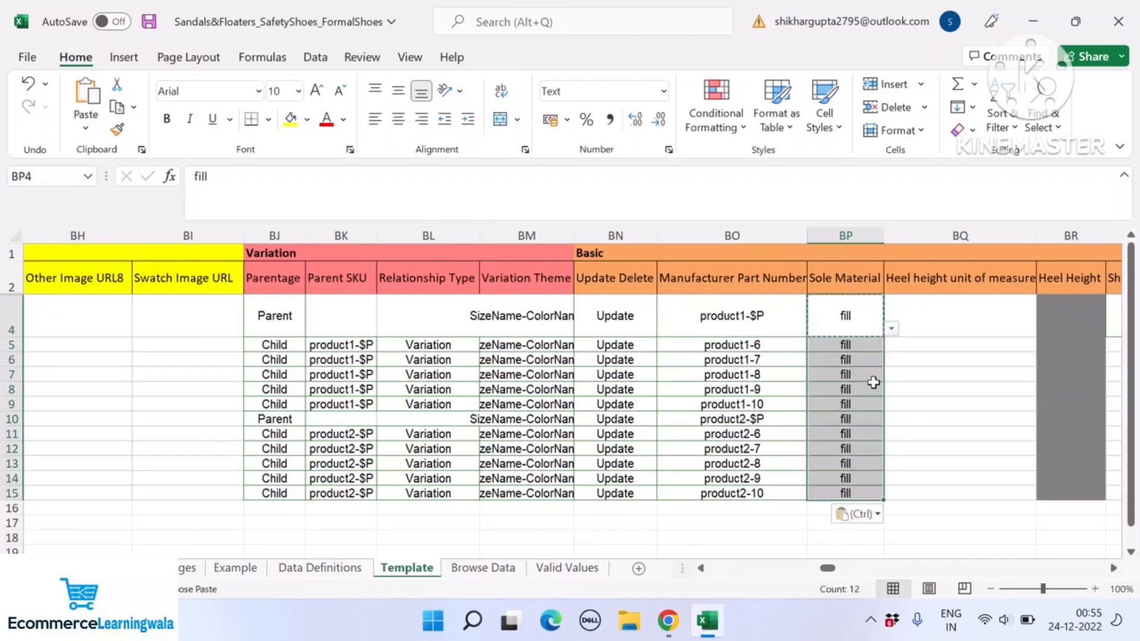
# Copy row 4's Shoe Size Gender value "Men" down through row 15
pyautogui.press('Right')
pyautogui.press('Right')
pyautogui.press('Right')
pyautogui.press('Right')
pyautogui.press('Right')
pyautogui.press('Right')
pyautogui.press('Right')
pyautogui.press('Left')
pyautogui.press('Left')
pyautogui.press('Left')
pyautogui.press('Left')
pyautogui.press('Left')
pyautogui.press('Left')
pyautogui.press('Left')
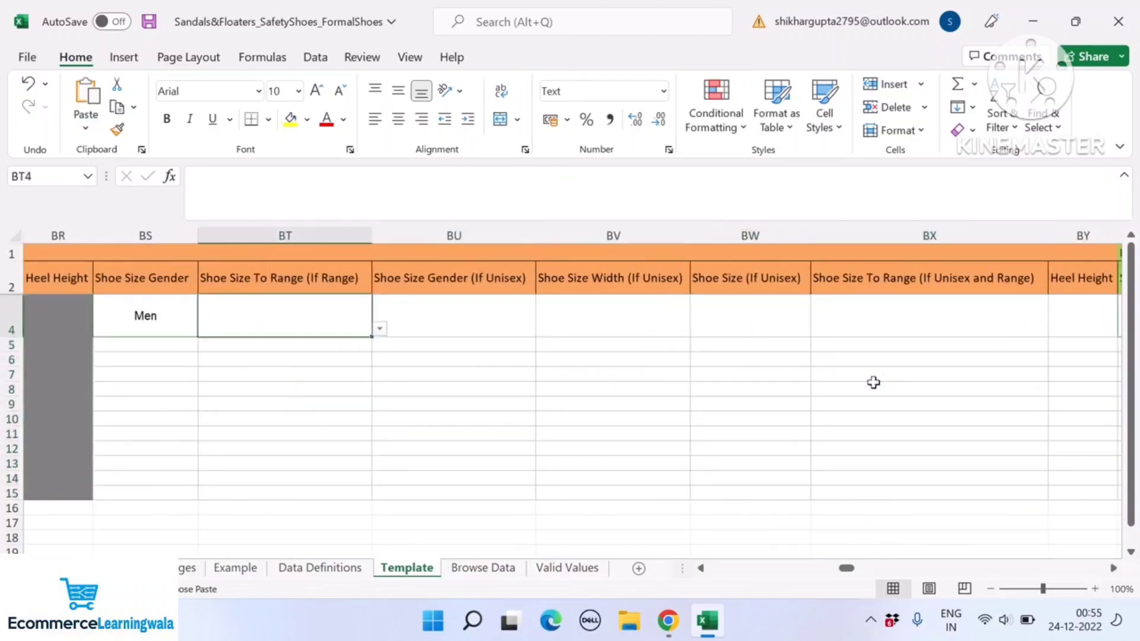
pyautogui.press('Right')
pyautogui.press('Right')
pyautogui.press('Right')
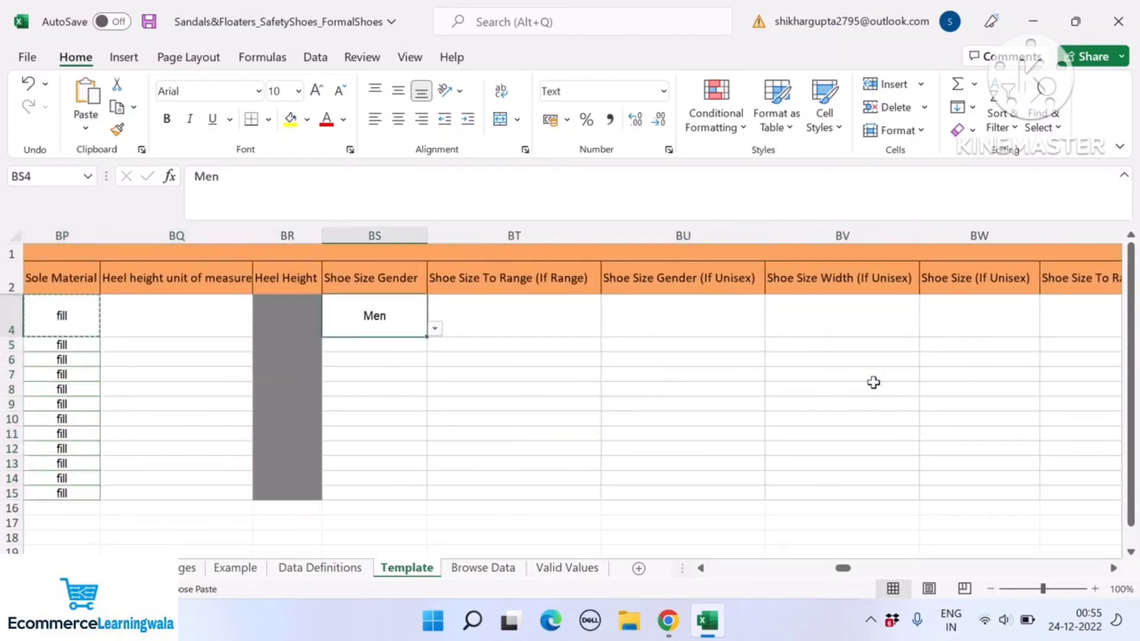
pyautogui.hotkey('shift', 'Down')
pyautogui.hotkey('shift', 'Down')
pyautogui.hotkey('shift', 'Down')
pyautogui.hotkey('shift', 'Down')
pyautogui.hotkey('shift', 'Down')
pyautogui.hotkey('shift', 'Down')
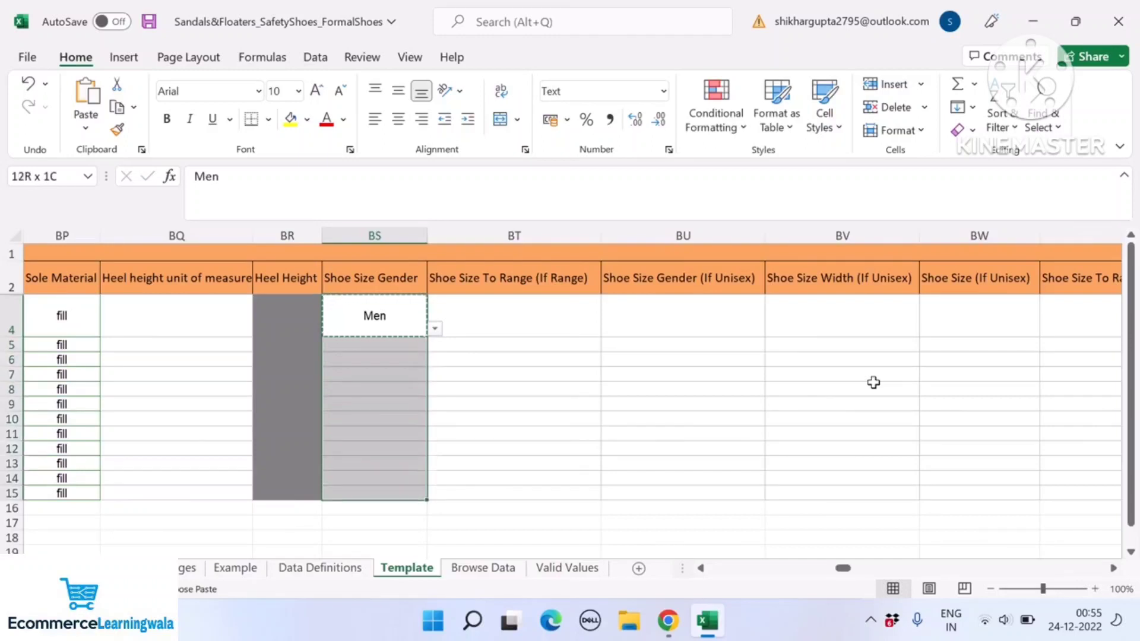
pyautogui.hotkey('ctrl', 'v')
# Set row 4's Heel height unit of measure to CM and copy it down through row 15
pyautogui.click(237, 321)
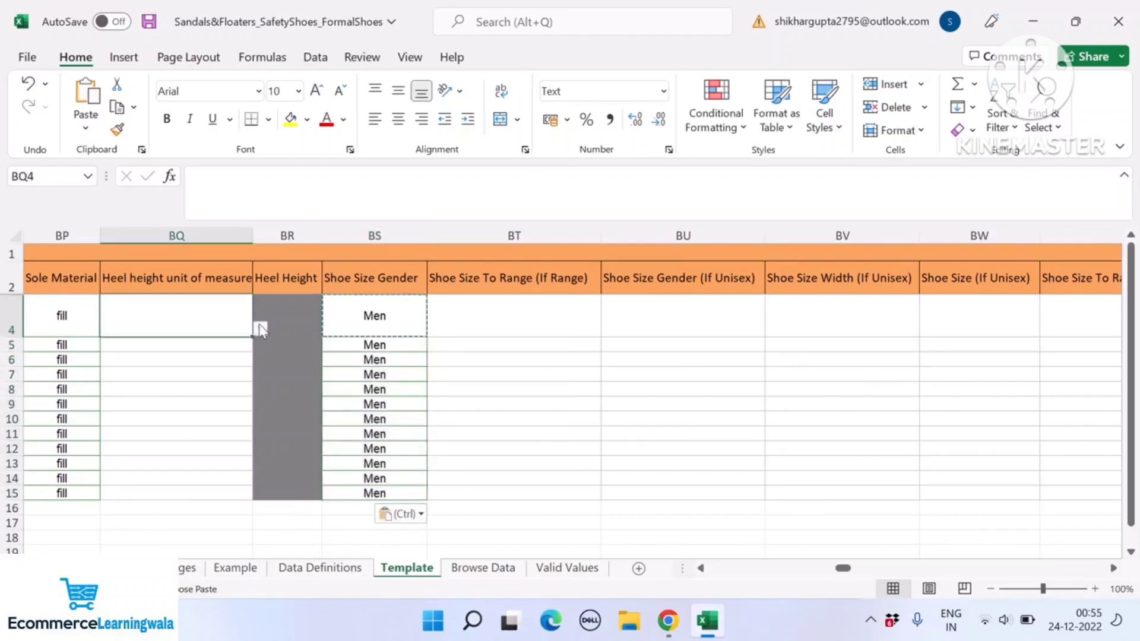
pyautogui.click(261, 328)
pyautogui.click(225, 356)
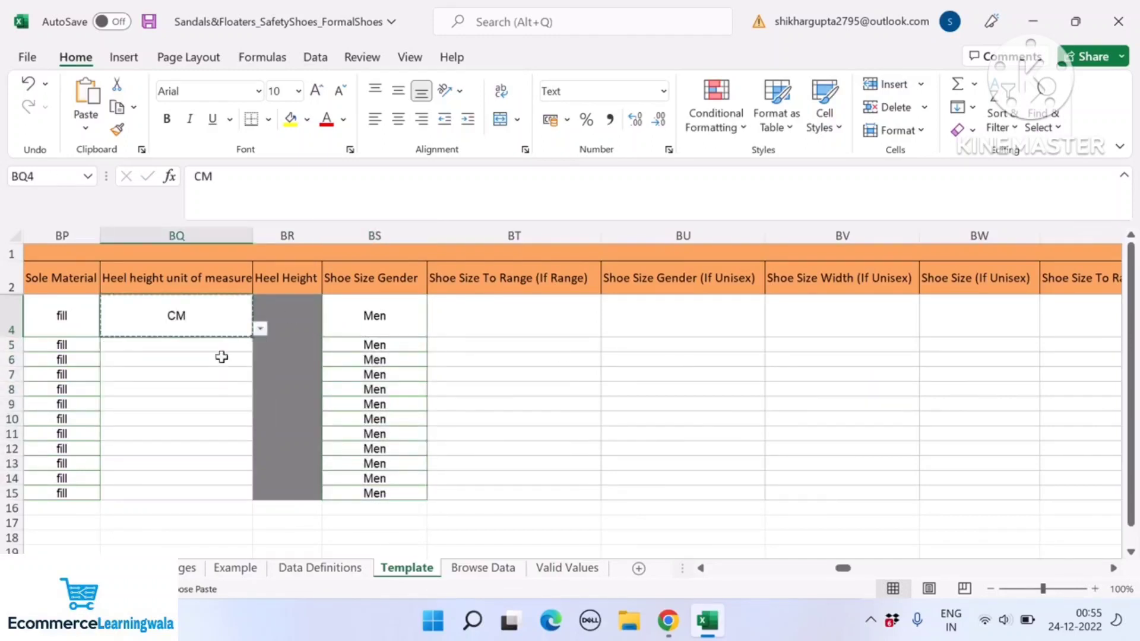
pyautogui.hotkey('ctrl', 'c')
pyautogui.hotkey('shift', 'Down')
pyautogui.hotkey('shift', 'Down')
pyautogui.hotkey('shift', 'Down')
pyautogui.hotkey('shift', 'Down')
pyautogui.hotkey('shift', 'Down')
pyautogui.hotkey('shift', 'Down')
pyautogui.hotkey('shift', 'Down')
pyautogui.hotkey('shift', 'Down')
pyautogui.hotkey('shift', 'Down')
pyautogui.hotkey('shift', 'Down')
pyautogui.hotkey('shift', 'Down')
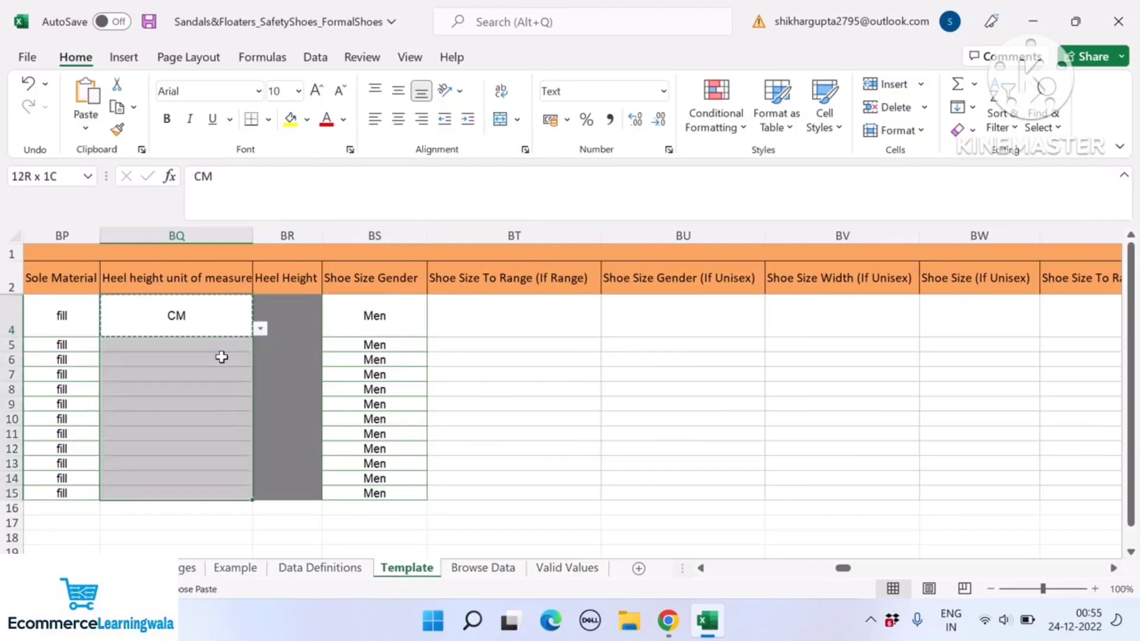
pyautogui.hotkey('ctrl', 'v')
# Copy row 4's Discovery values from the Search Terms column through the Material Type column down through row 15
pyautogui.press('Right')
pyautogui.press('Right')
pyautogui.press('Right')
pyautogui.press('Right')
pyautogui.press('Right')
pyautogui.press('Right')
pyautogui.press('Right')
pyautogui.press('Right')
pyautogui.press('Right')
pyautogui.press('Right')
pyautogui.press('Right')
pyautogui.press('Right')
pyautogui.press('Right')
pyautogui.press('Right')
pyautogui.press('Right')
pyautogui.press('Right')
pyautogui.press('Right')
pyautogui.press('Right')
pyautogui.press('Right')
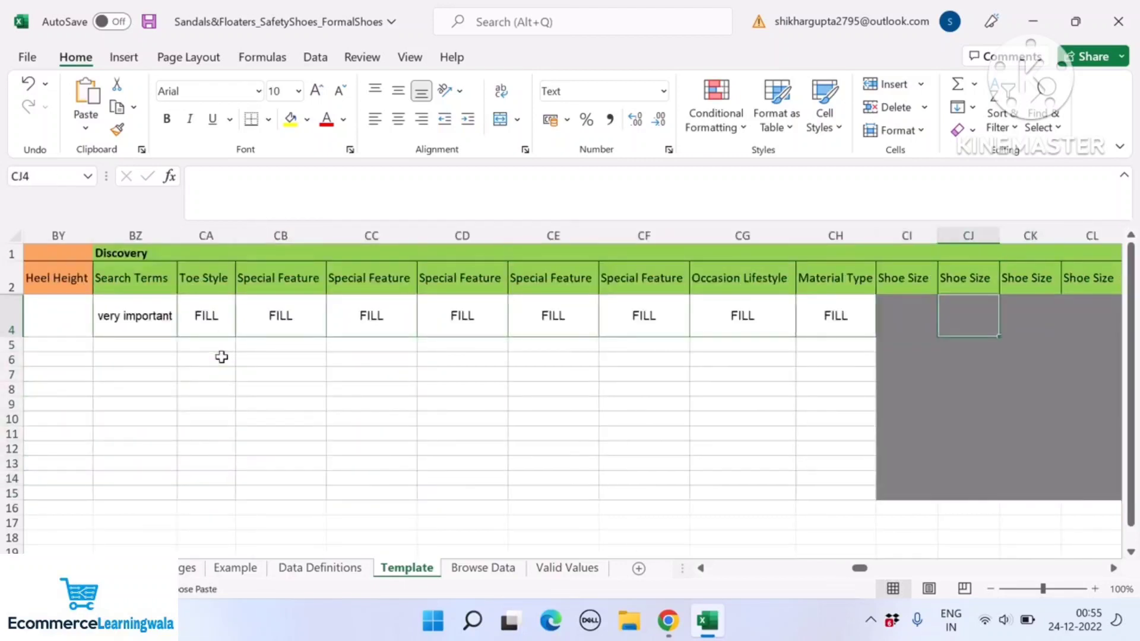
pyautogui.press('Left')
pyautogui.press('Left')
pyautogui.press('Left')
pyautogui.press('Left')
pyautogui.press('Left')
pyautogui.press('Left')
pyautogui.press('Left')
pyautogui.press('Left')
pyautogui.press('Left')
pyautogui.press('Left')
pyautogui.press('Left')
pyautogui.press('Left')
pyautogui.press('Left')
pyautogui.press('Left')
pyautogui.press('Left')
pyautogui.press('Left')
pyautogui.press('Right')
pyautogui.press('Right')
pyautogui.press('Right')
pyautogui.press('Right')
pyautogui.press('Right')
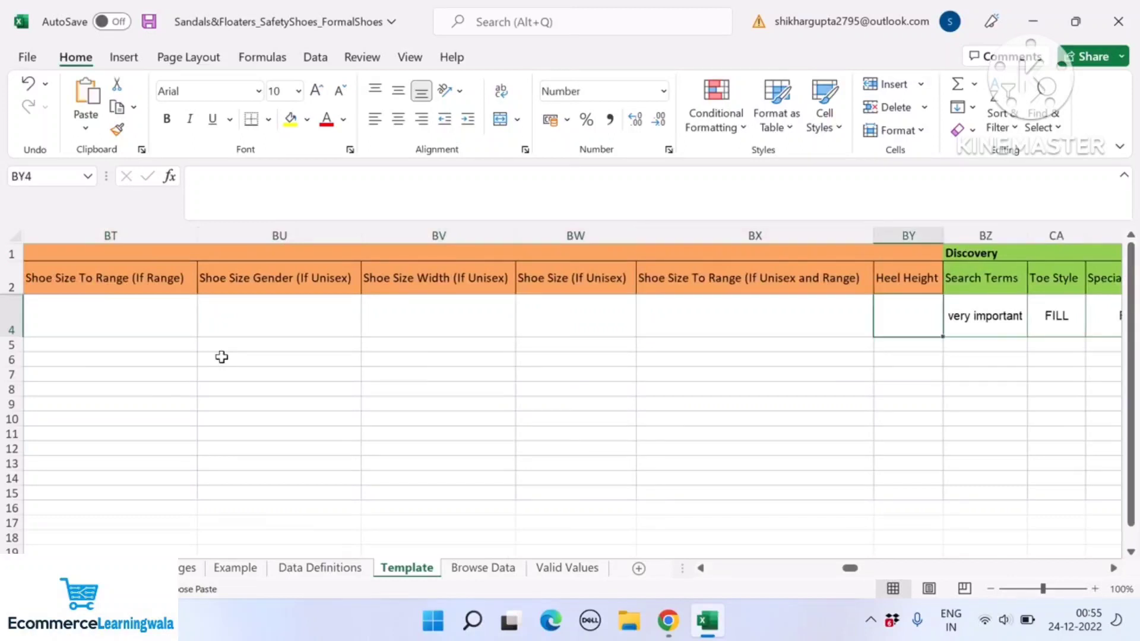
pyautogui.press('Right')
pyautogui.hotkey('shift', 'Right')
pyautogui.hotkey('shift', 'Right')
pyautogui.hotkey('shift', 'Right')
pyautogui.hotkey('shift', 'Right')
pyautogui.hotkey('shift', 'Right')
pyautogui.hotkey('shift', 'Right')
pyautogui.hotkey('shift', 'Right')
pyautogui.hotkey('shift', 'Right')
pyautogui.hotkey('shift', 'Right')
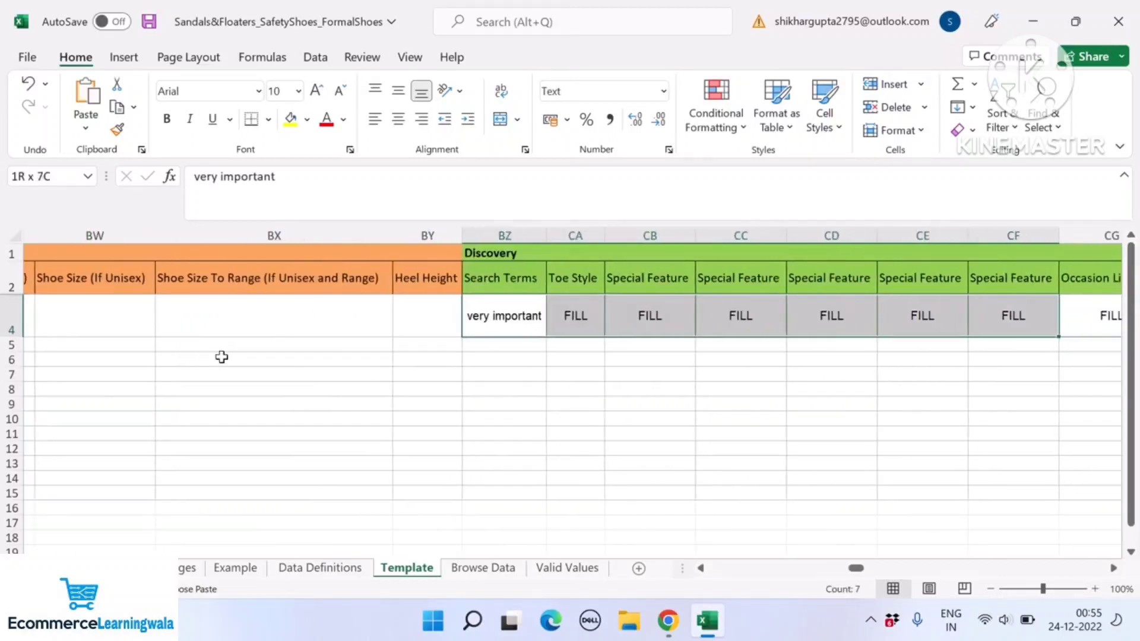
pyautogui.hotkey('shift', 'Left')
pyautogui.hotkey('ctrl', 'c')
pyautogui.hotkey('shift', 'Down')
pyautogui.hotkey('shift', 'Down')
pyautogui.hotkey('shift', 'Down')
pyautogui.hotkey('shift', 'Down')
pyautogui.hotkey('shift', 'Down')
pyautogui.hotkey('shift', 'Down')
pyautogui.hotkey('shift', 'Down')
pyautogui.hotkey('shift', 'Down')
pyautogui.hotkey('shift', 'Down')
pyautogui.hotkey('shift', 'Down')
pyautogui.hotkey('shift', 'Down')
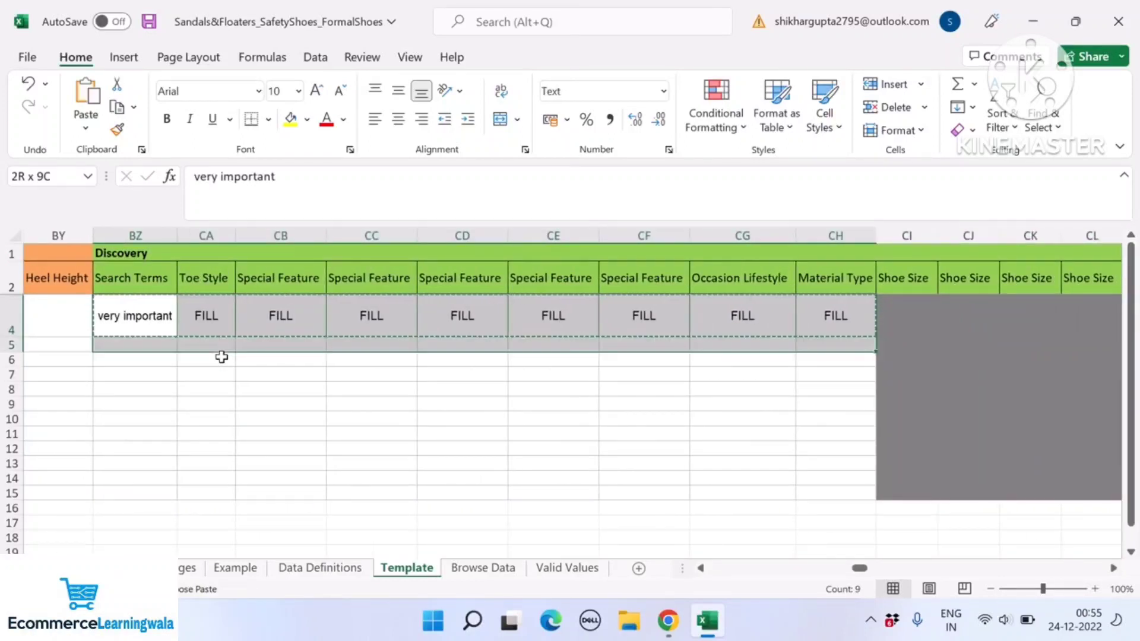
pyautogui.hotkey('ctrl', 'v')
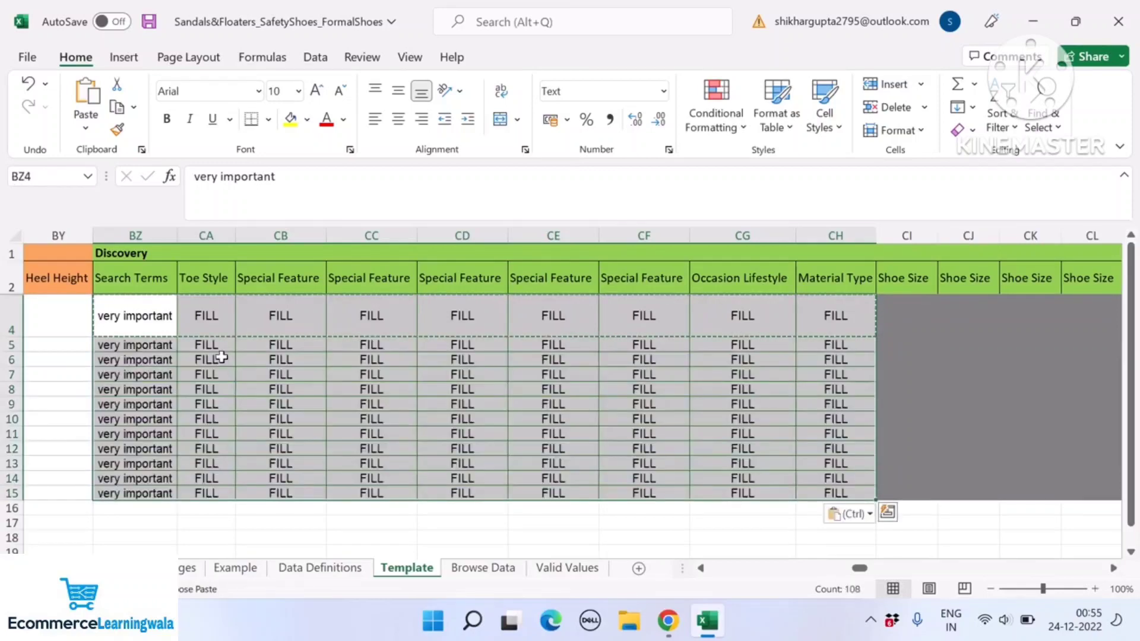
# Check row 4's remaining columns after Material Type, through the battery and compliance fields to the Offer section, for values still to fill
pyautogui.press('Right')
pyautogui.press('Right')
pyautogui.press('Right')
pyautogui.press('Right')
pyautogui.press('Right')
pyautogui.press('Right')
pyautogui.press('Right')
pyautogui.press('Right')
pyautogui.press('Right')
pyautogui.press('Right')
pyautogui.press('Right')
pyautogui.press('Right')
pyautogui.press('Right')
pyautogui.press('Right')
pyautogui.press('Right')
pyautogui.press('Right')
pyautogui.press('Right')
pyautogui.press('Right')
pyautogui.press('Right')
pyautogui.press('Right')
pyautogui.press('Right')
pyautogui.press('Right')
pyautogui.press('Right')
pyautogui.press('Right')
pyautogui.press('Right')
pyautogui.press('Right')
pyautogui.press('Right')
pyautogui.press('Right')
pyautogui.press('Right')
pyautogui.press('Right')
pyautogui.press('Right')
pyautogui.press('Right')
pyautogui.press('Right')
pyautogui.press('Right')
pyautogui.press('Right')
pyautogui.press('Right')
pyautogui.press('Right')
pyautogui.press('Right')
pyautogui.press('Right')
pyautogui.press('Right')
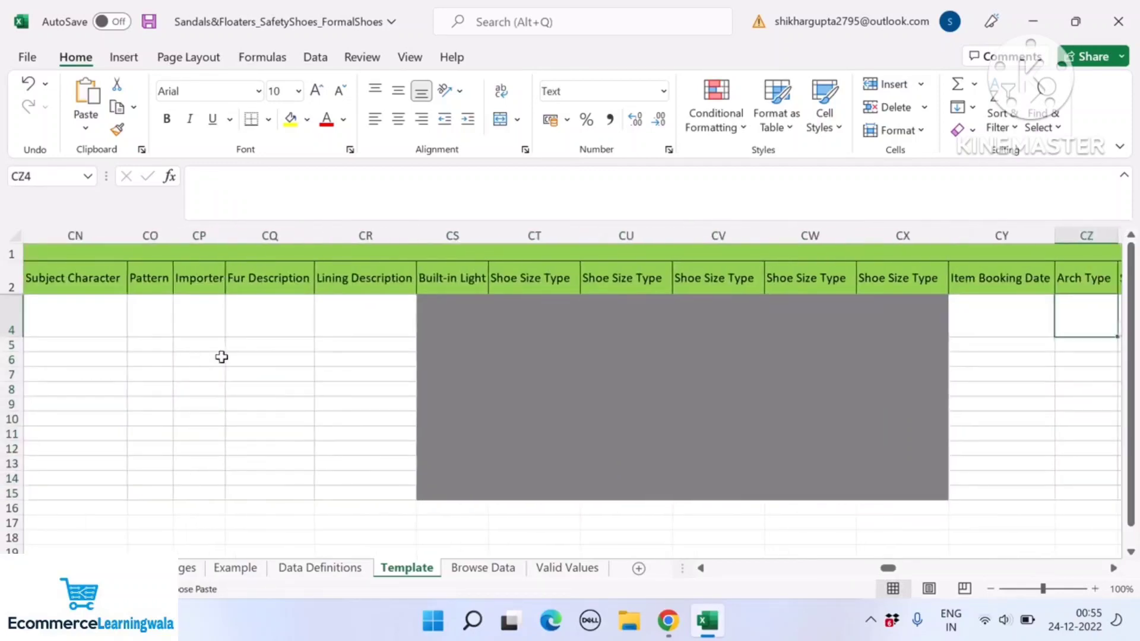
pyautogui.press('Right')
pyautogui.press('Right')
pyautogui.press('Right')
pyautogui.press('Right')
pyautogui.press('Right')
pyautogui.press('Right')
pyautogui.press('Right')
pyautogui.press('Right')
pyautogui.press('Right')
pyautogui.press('Right')
pyautogui.press('Right')
pyautogui.press('Right')
pyautogui.press('Right')
pyautogui.press('Right')
pyautogui.press('Right')
pyautogui.press('Right')
pyautogui.press('Right')
pyautogui.press('Right')
pyautogui.press('Right')
pyautogui.press('Right')
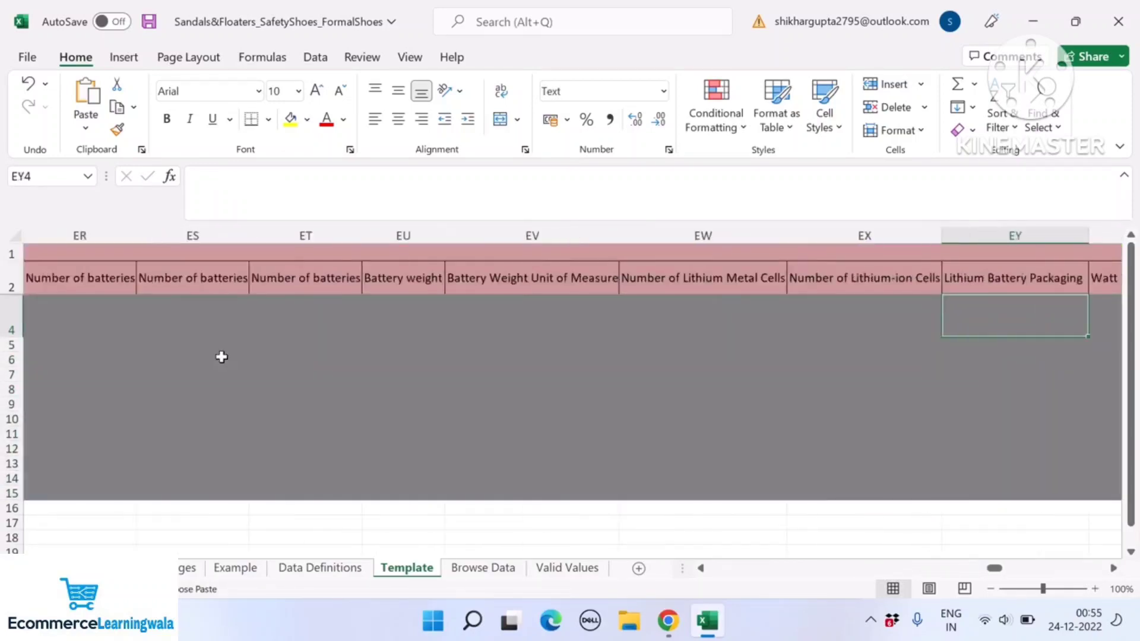
pyautogui.press('Left')
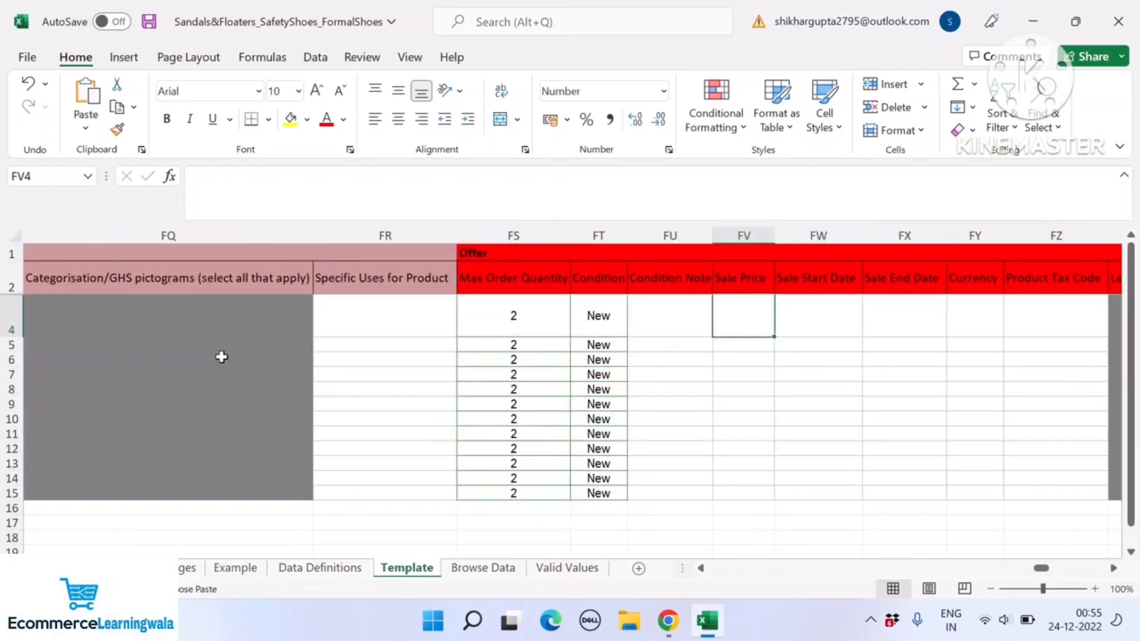
# Check row 4's basic listing values from Feed Product Type through the Footwear Size System column
pyautogui.hotkey('ctrl', 'Left')
pyautogui.hotkey('ctrl', 'Left')
pyautogui.hotkey('ctrl', 'Left')
pyautogui.hotkey('ctrl', 'Left')
pyautogui.hotkey('ctrl', 'Left')
pyautogui.hotkey('ctrl', 'Left')
pyautogui.hotkey('ctrl', 'Left')
pyautogui.hotkey('ctrl', 'Left')
pyautogui.hotkey('ctrl', 'Left')
pyautogui.hotkey('ctrl', 'Left')
pyautogui.hotkey('ctrl', 'Left')
pyautogui.hotkey('ctrl', 'Left')
pyautogui.hotkey('ctrl', 'Left')
pyautogui.hotkey('ctrl', 'Left')
pyautogui.hotkey('ctrl', 'Left')
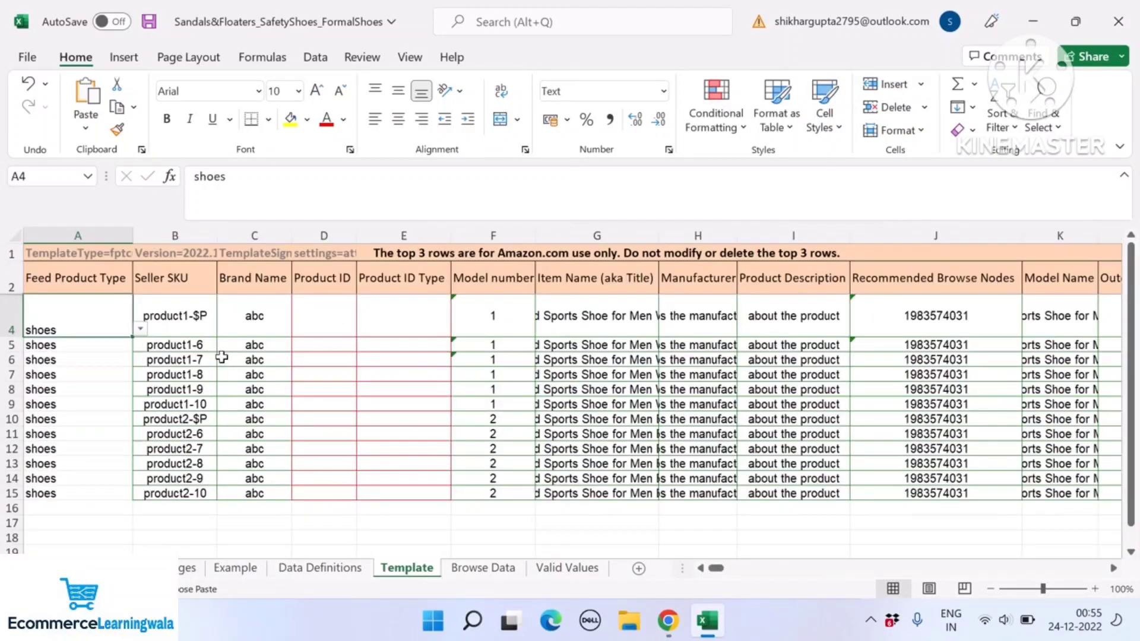
pyautogui.press('Right')
pyautogui.press('Right')
pyautogui.press('Right')
pyautogui.press('Right')
pyautogui.press('Right')
pyautogui.press('Right')
pyautogui.press('Right')
pyautogui.press('Right')
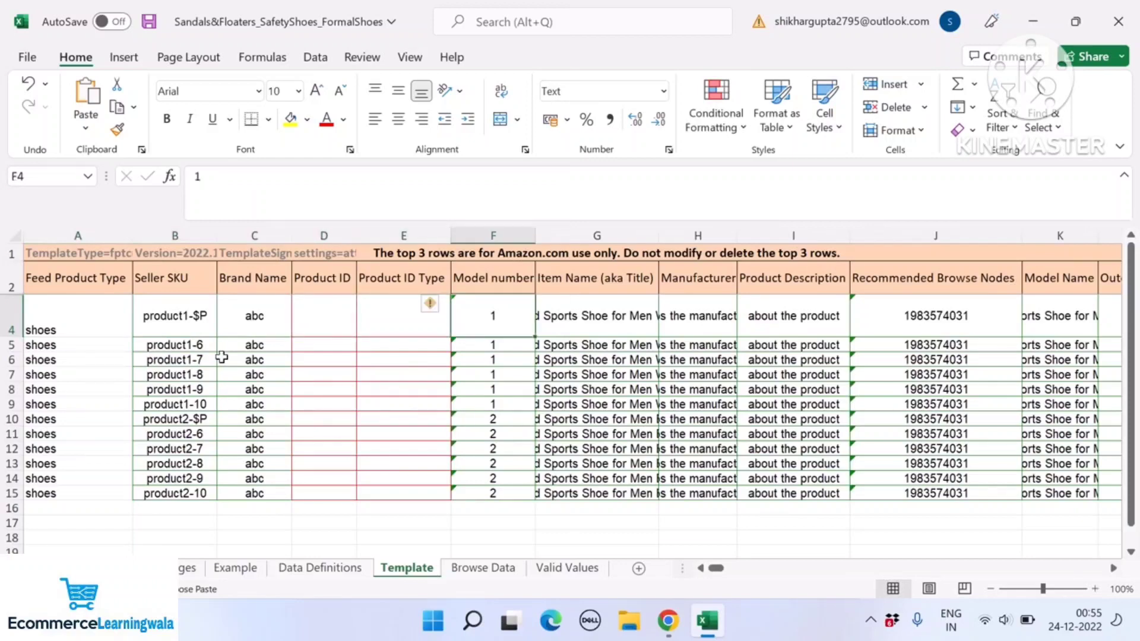
pyautogui.press('Right')
pyautogui.press('Right')
pyautogui.press('Right')
pyautogui.press('Right')
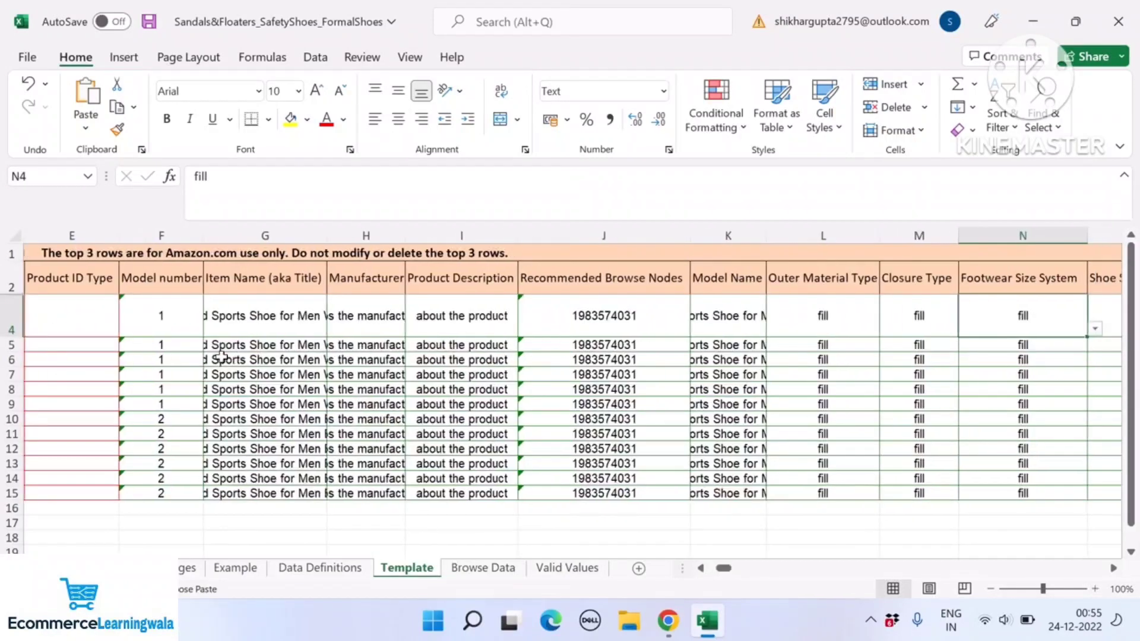
pyautogui.press('Left')
pyautogui.press('Left')
pyautogui.press('Left')
pyautogui.press('Left')
pyautogui.press('Right')
pyautogui.press('Right')
pyautogui.press('Right')
pyautogui.press('Right')
pyautogui.press('Right')
pyautogui.press('Right')
pyautogui.press('Right')
pyautogui.press('Right')
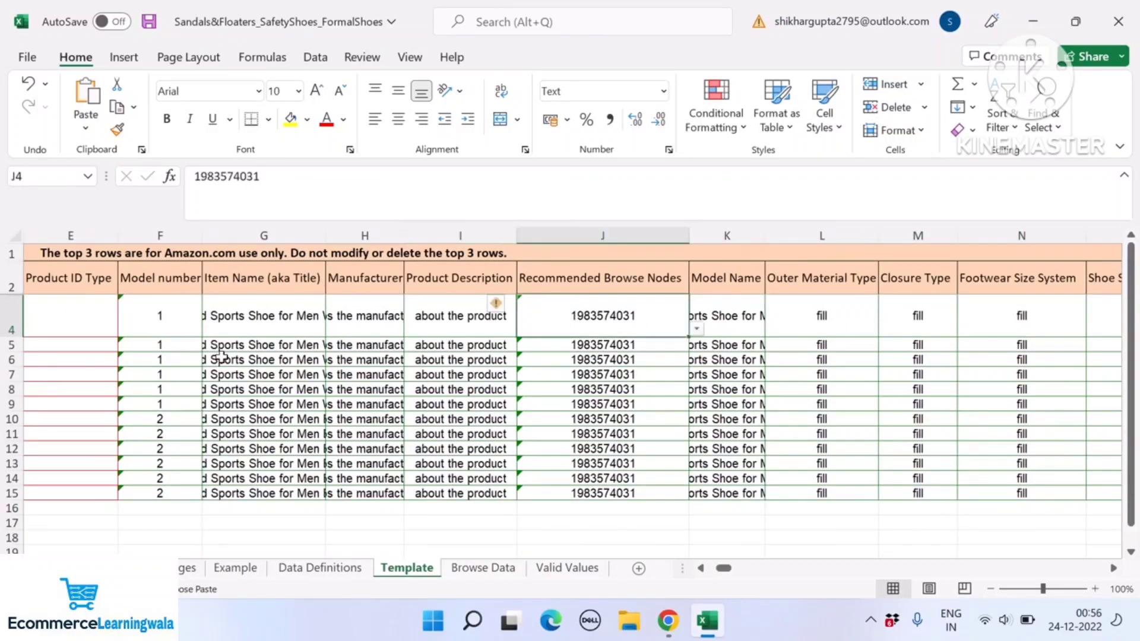
# Review row 4's values again from Item Name through Shoe Size Width to decide which ones the parent row needs
pyautogui.press('Left')
pyautogui.press('Left')
pyautogui.press('Left')
pyautogui.press('Left')
pyautogui.press('Left')
pyautogui.press('Left')
pyautogui.press('Left')
pyautogui.press('Left')
pyautogui.press('Left')
pyautogui.press('Left')
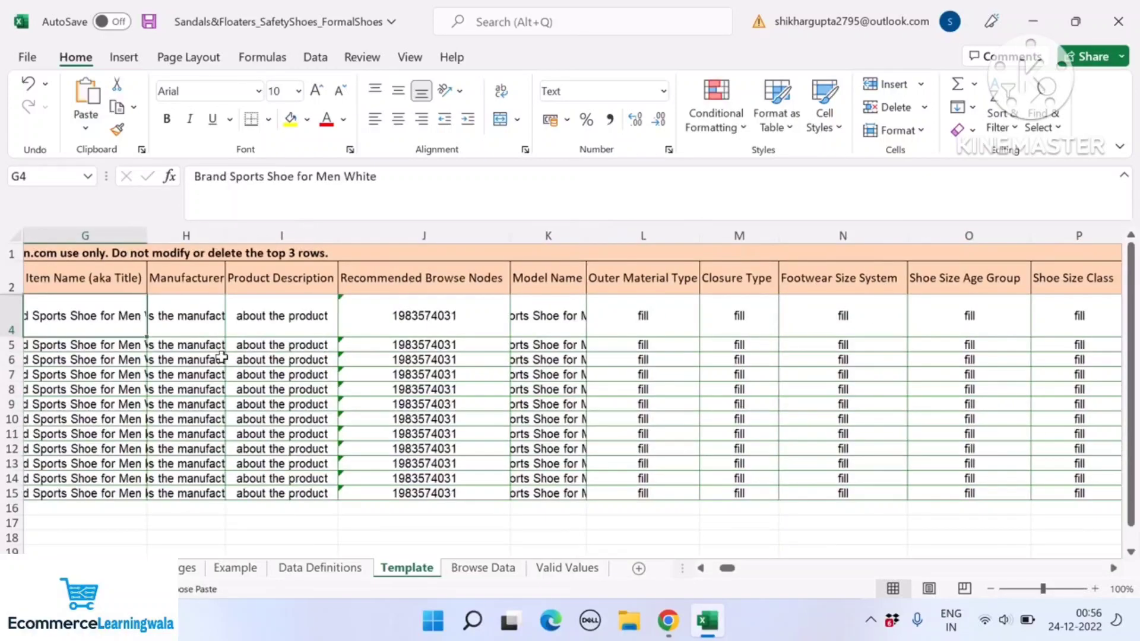
pyautogui.press('Right')
pyautogui.press('Right')
pyautogui.press('Right')
pyautogui.press('Right')
pyautogui.press('Right')
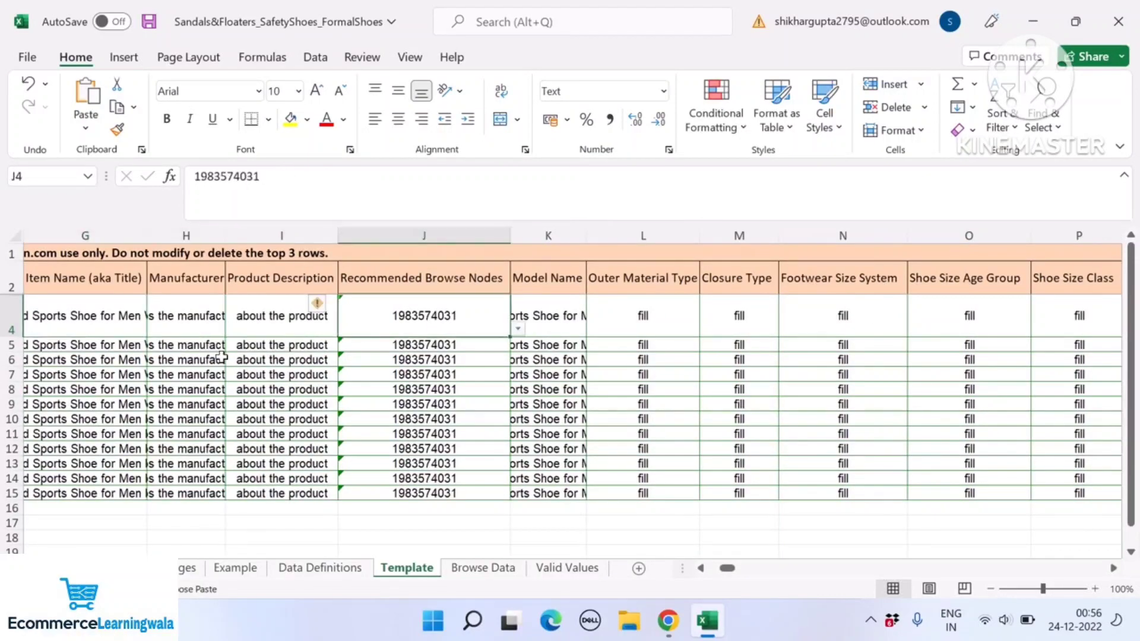
pyautogui.press('Right')
pyautogui.press('Right')
pyautogui.press('Right')
pyautogui.press('Right')
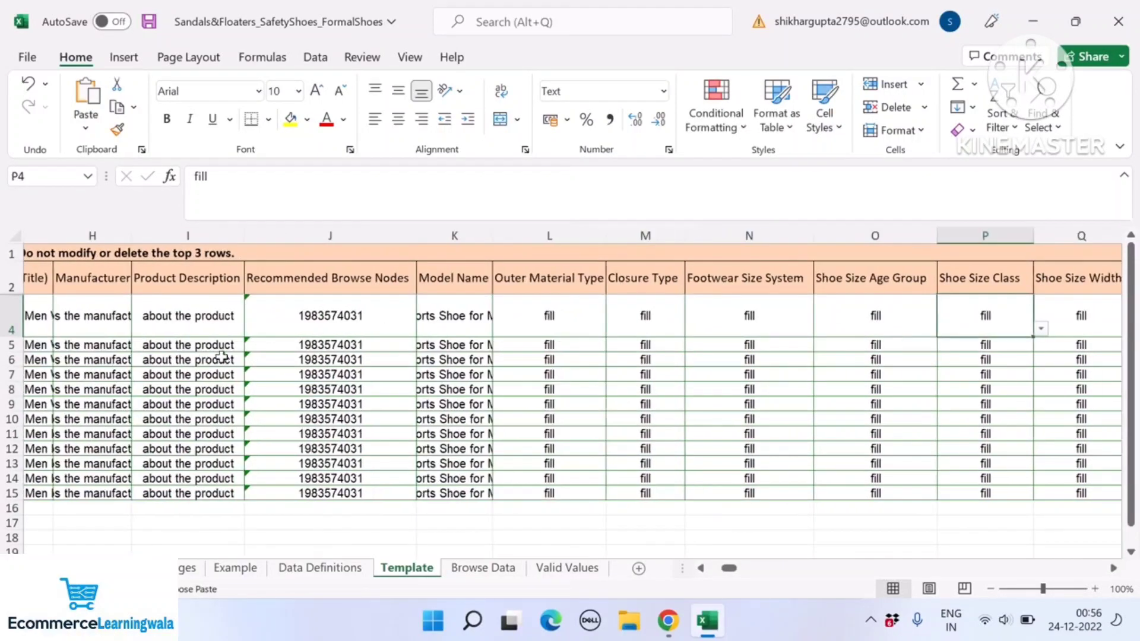
pyautogui.press('Right')
pyautogui.press('Left')
pyautogui.press('Left')
pyautogui.press('Left')
pyautogui.press('Left')
pyautogui.press('Left')
pyautogui.press('Left')
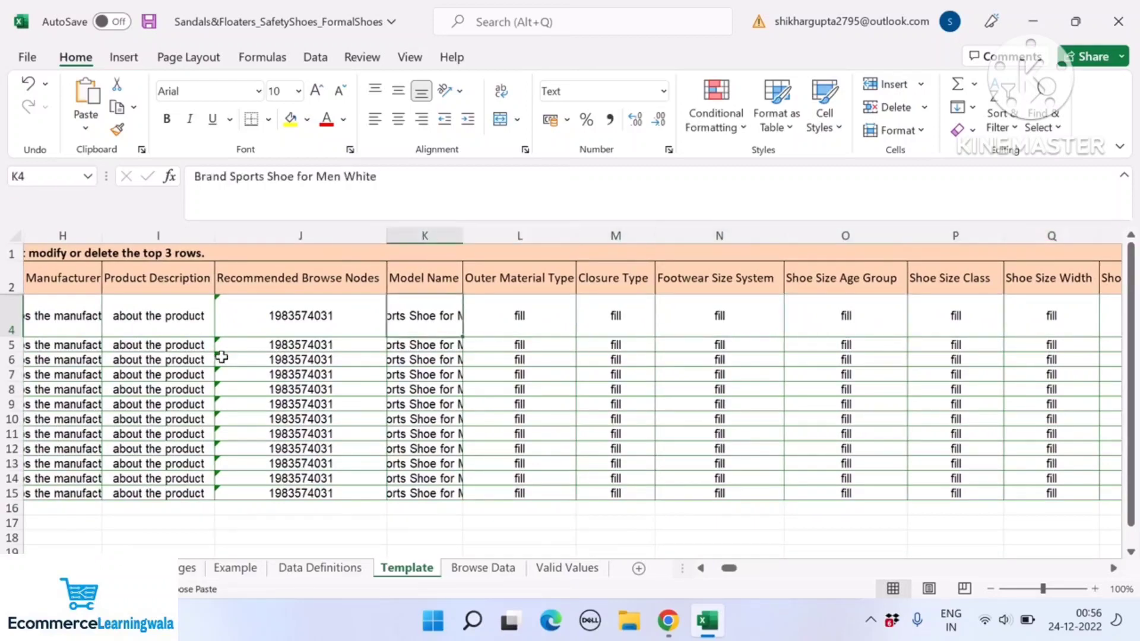
pyautogui.hotkey('shift', 'Right')
pyautogui.hotkey('shift', 'Right')
pyautogui.hotkey('shift', 'Right')
pyautogui.hotkey('shift', 'Right')
pyautogui.hotkey('shift', 'Right')
pyautogui.hotkey('shift', 'Right')
pyautogui.hotkey('shift', 'Right')
pyautogui.hotkey('shift', 'Right')
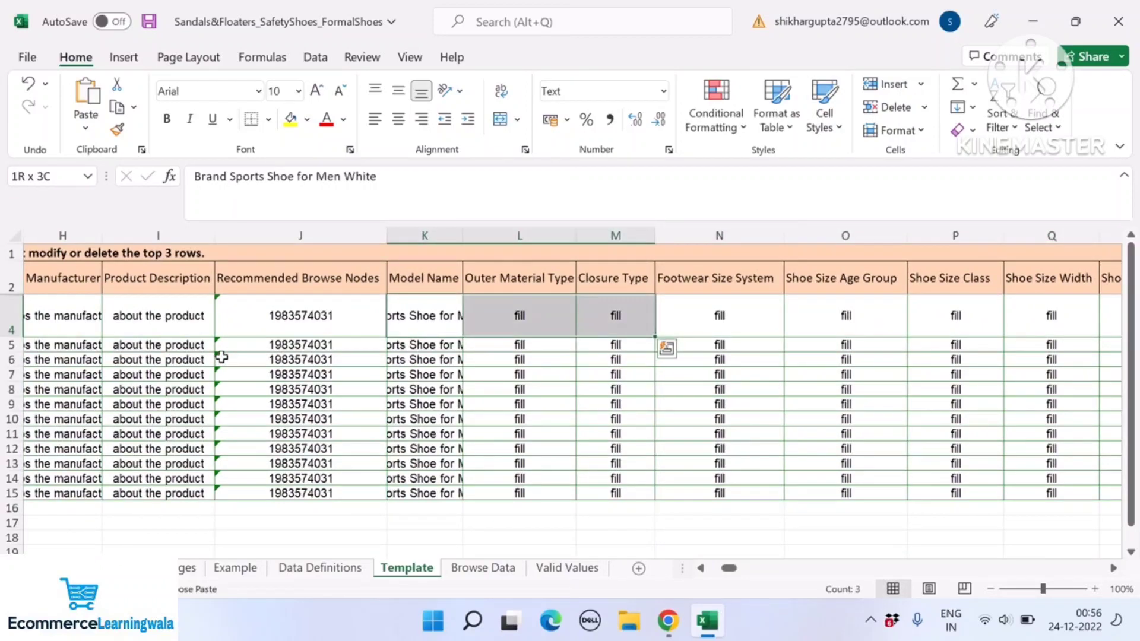
pyautogui.press('Left')
pyautogui.press('Left')
# Clear the contents of parent row 4 from the Outer Material Type column through the Swatch Image URL column, stopping before Parentage
pyautogui.press('Right')
pyautogui.press('Right')
pyautogui.press('Right')
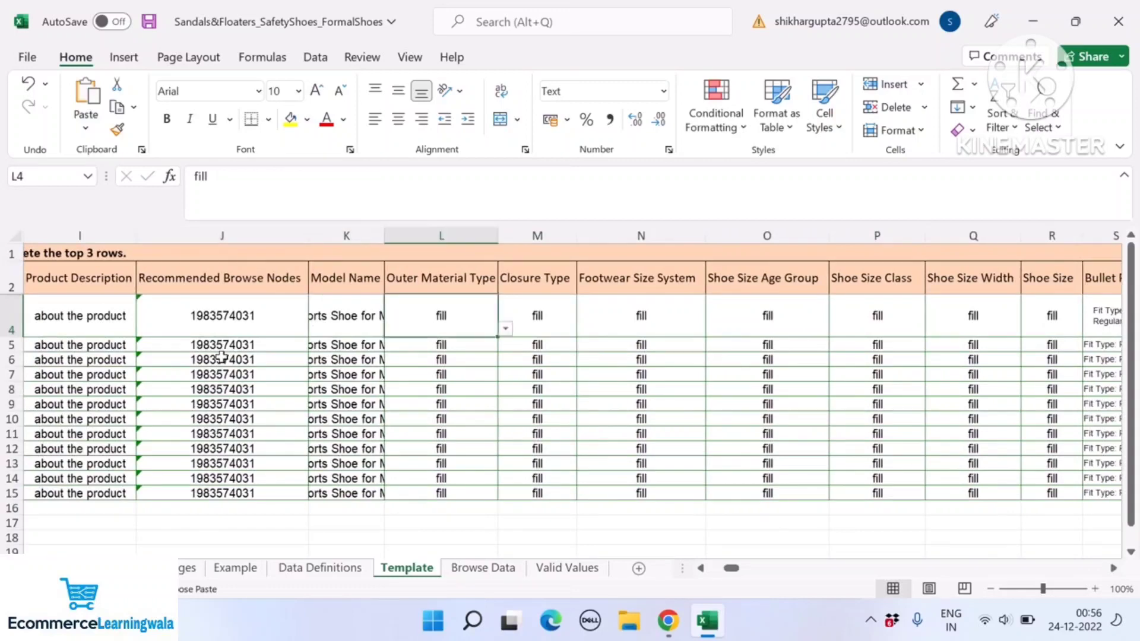
pyautogui.hotkey('shift', 'Right')
pyautogui.hotkey('shift', 'Right')
pyautogui.hotkey('shift', 'Right')
pyautogui.hotkey('shift', 'Right')
pyautogui.hotkey('shift', 'Right')
pyautogui.hotkey('shift', 'Right')
pyautogui.hotkey('shift', 'Right')
pyautogui.hotkey('shift', 'Right')
pyautogui.hotkey('shift', 'Right')
pyautogui.hotkey('shift', 'Right')
pyautogui.hotkey('shift', 'Right')
pyautogui.hotkey('shift', 'Right')
pyautogui.hotkey('shift', 'Right')
pyautogui.hotkey('shift', 'Right')
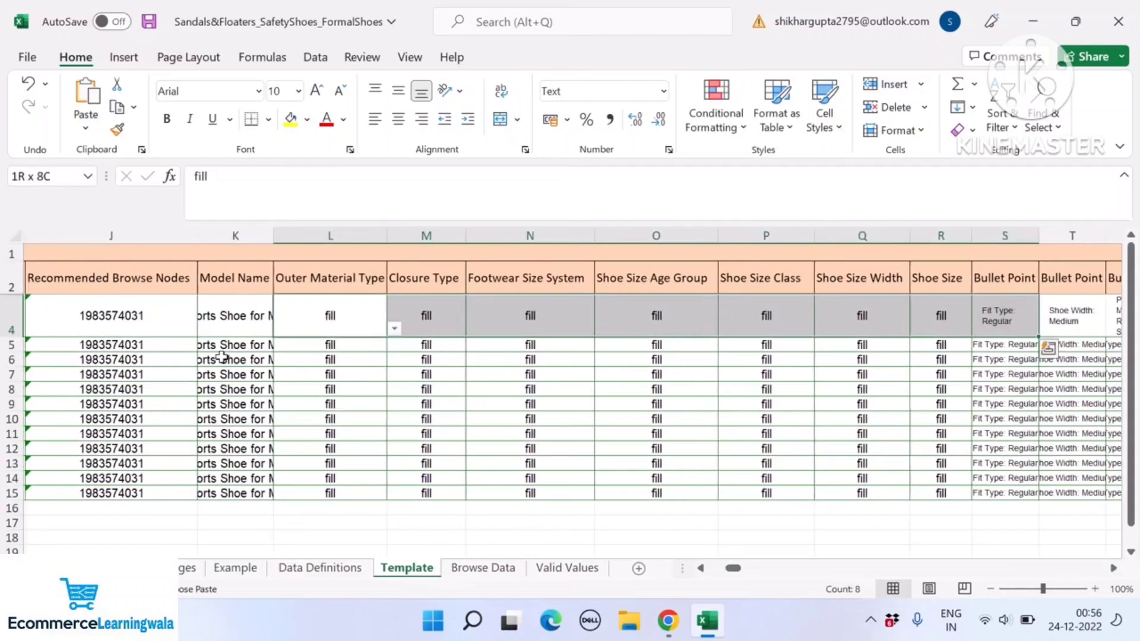
pyautogui.hotkey('shift', 'Right')
pyautogui.hotkey('shift', 'Right')
pyautogui.hotkey('shift', 'Right')
pyautogui.hotkey('shift', 'Right')
pyautogui.hotkey('shift', 'Right')
pyautogui.hotkey('shift', 'Right')
pyautogui.hotkey('shift', 'Right')
pyautogui.hotkey('shift', 'Right')
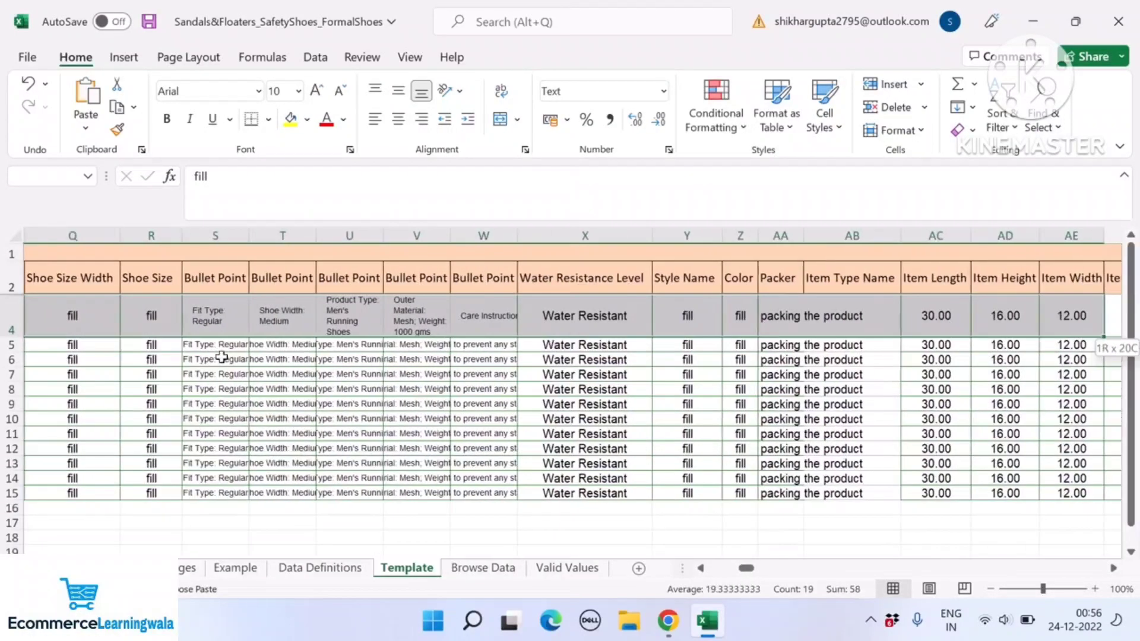
pyautogui.hotkey('shift', 'Right')
pyautogui.hotkey('shift', 'Right')
pyautogui.hotkey('shift', 'Right')
pyautogui.hotkey('shift', 'Right')
pyautogui.hotkey('shift', 'Right')
pyautogui.hotkey('shift', 'Right')
pyautogui.hotkey('shift', 'Right')
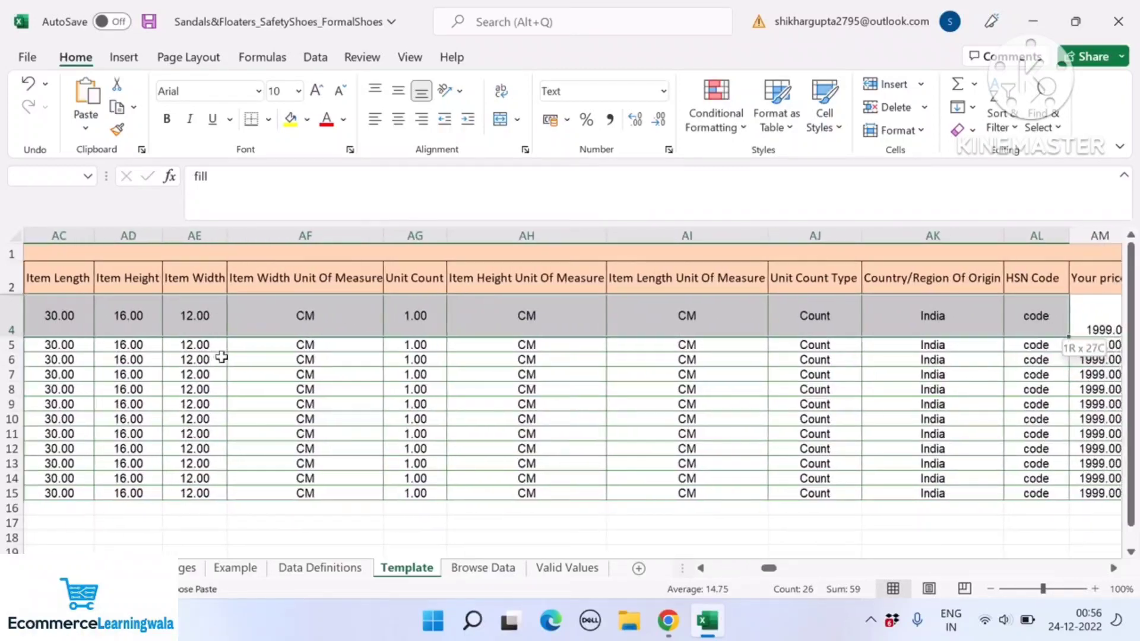
pyautogui.hotkey('shift', 'Right')
pyautogui.hotkey('shift', 'Right')
pyautogui.hotkey('shift', 'Right')
pyautogui.hotkey('shift', 'Right')
pyautogui.hotkey('shift', 'Right')
pyautogui.hotkey('shift', 'Right')
pyautogui.hotkey('shift', 'Right')
pyautogui.hotkey('shift', 'Right')
pyautogui.hotkey('shift', 'Right')
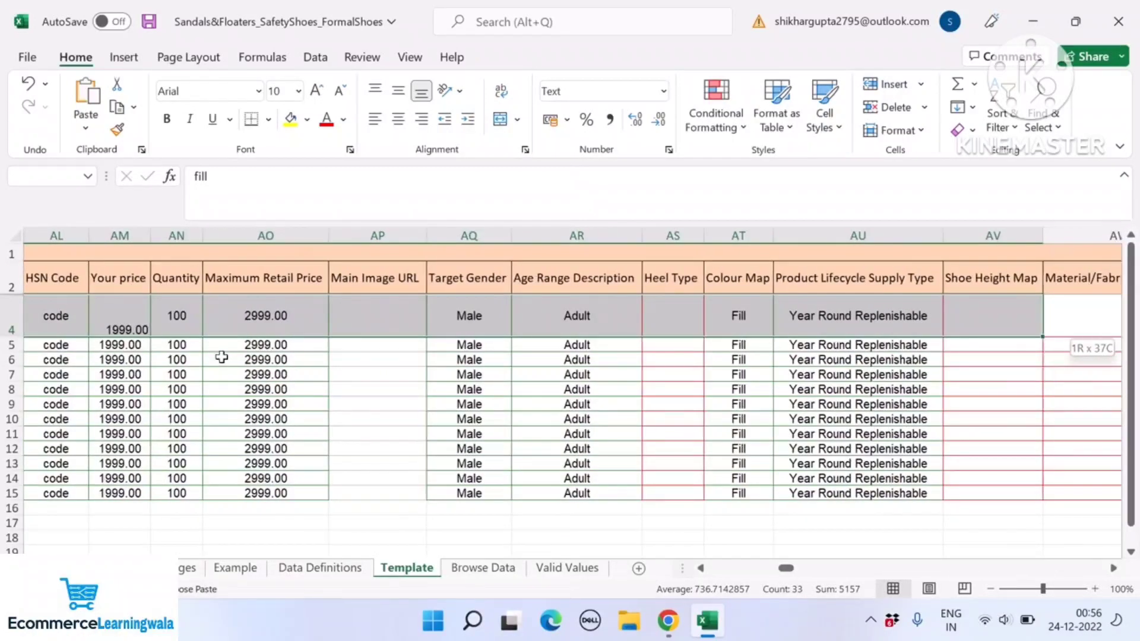
pyautogui.hotkey('shift', 'Right')
pyautogui.hotkey('shift', 'Right')
pyautogui.hotkey('shift', 'Right')
pyautogui.hotkey('shift', 'Right')
pyautogui.hotkey('shift', 'Right')
pyautogui.hotkey('shift', 'Right')
pyautogui.hotkey('shift', 'Right')
pyautogui.hotkey('shift', 'Right')
pyautogui.hotkey('shift', 'Right')
pyautogui.hotkey('shift', 'Right')
pyautogui.hotkey('shift', 'Right')
pyautogui.hotkey('shift', 'Right')
pyautogui.hotkey('shift', 'Right')
pyautogui.hotkey('shift', 'Right')
pyautogui.hotkey('shift', 'Right')
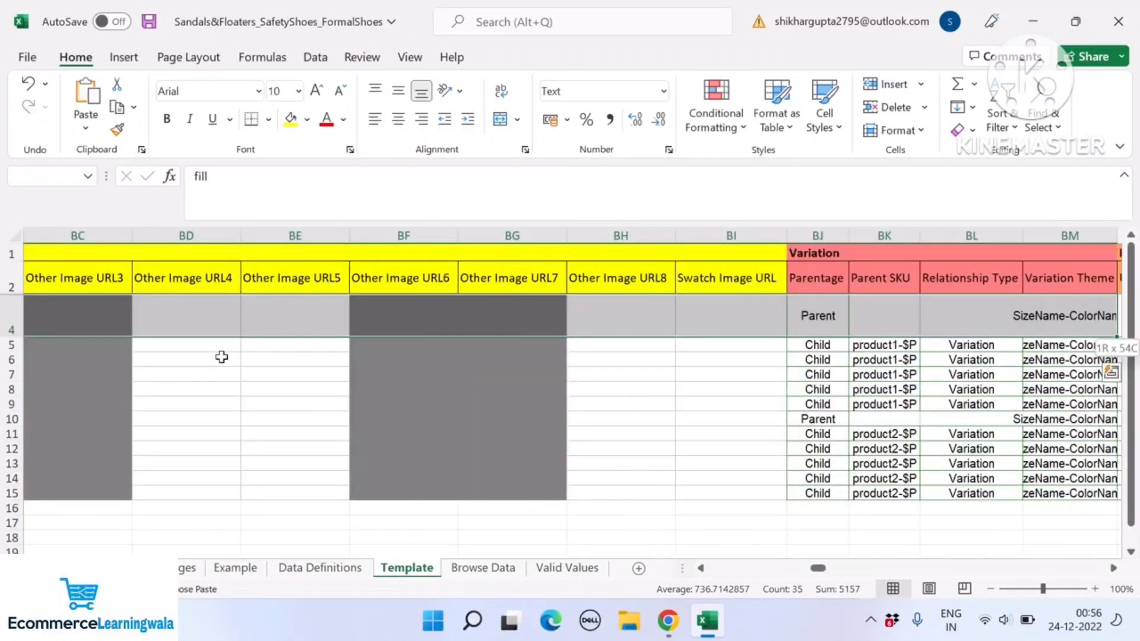
pyautogui.hotkey('shift', 'Left')
pyautogui.hotkey('shift', 'Left')
pyautogui.hotkey('shift', 'Left')
pyautogui.hotkey('shift', 'Left')
pyautogui.press('Delete')
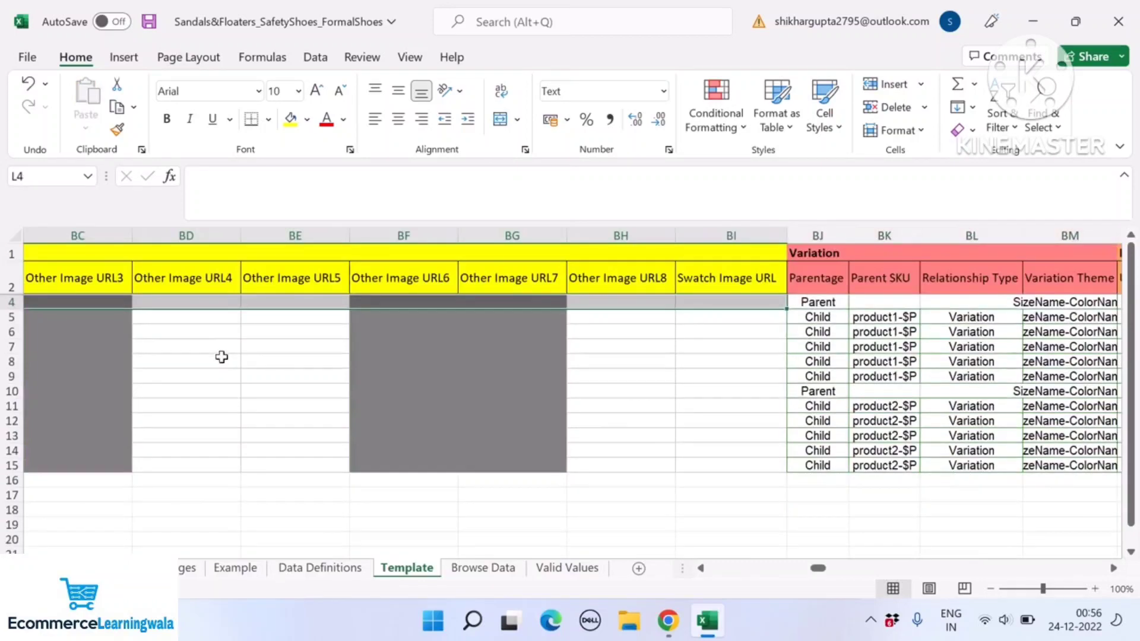
# Clear the contents of parent row 10 from the Outer Material Type column through the Product Lifecycle Supply Type column
pyautogui.press('Left')
pyautogui.press('Right')
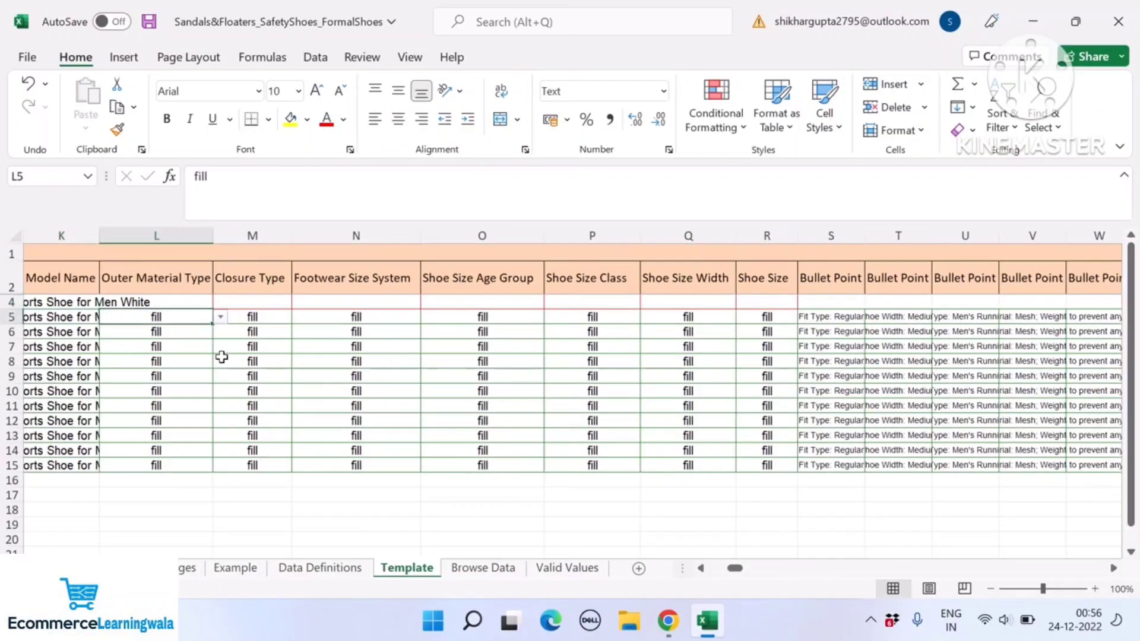
pyautogui.press('Left')
pyautogui.press('Down')
pyautogui.press('Down')
pyautogui.press('Left')
pyautogui.press('Right')
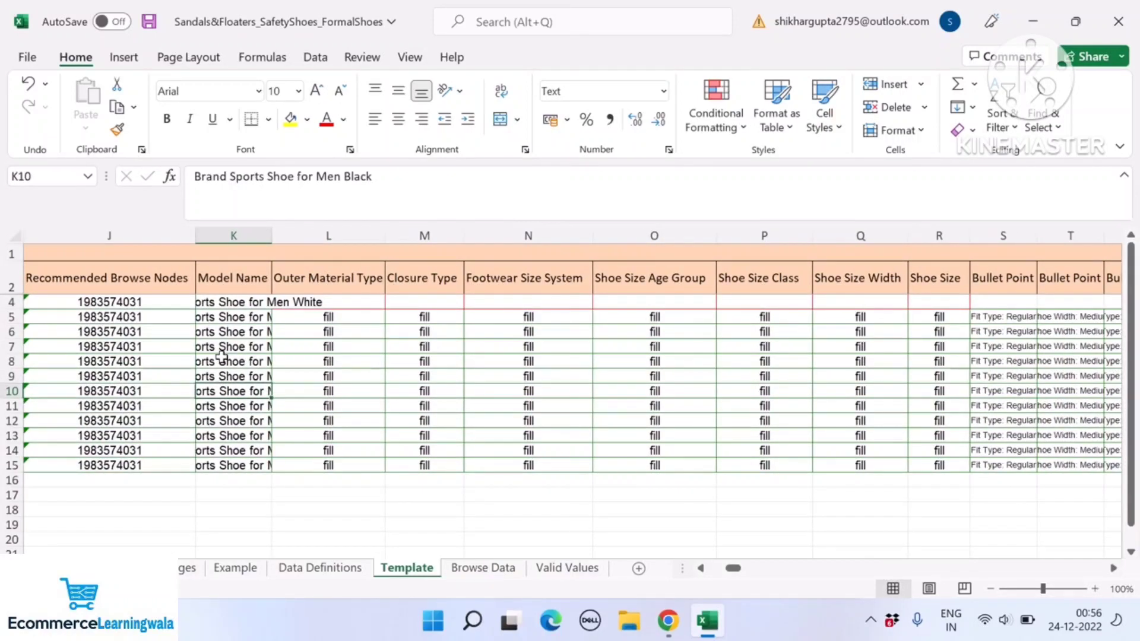
pyautogui.hotkey('shift', 'Right')
pyautogui.hotkey('shift', 'Right')
pyautogui.hotkey('shift', 'Right')
pyautogui.hotkey('shift', 'Right')
pyautogui.hotkey('shift', 'Right')
pyautogui.hotkey('shift', 'Right')
pyautogui.hotkey('shift', 'Right')
pyautogui.hotkey('shift', 'Right')
pyautogui.hotkey('shift', 'Right')
pyautogui.hotkey('shift', 'Right')
pyautogui.hotkey('shift', 'Right')
pyautogui.hotkey('shift', 'Right')
pyautogui.hotkey('shift', 'Right')
pyautogui.hotkey('shift', 'Right')
pyautogui.hotkey('shift', 'Right')
pyautogui.hotkey('shift', 'Right')
pyautogui.hotkey('shift', 'Right')
pyautogui.hotkey('shift', 'Right')
pyautogui.hotkey('shift', 'Right')
pyautogui.hotkey('shift', 'Right')
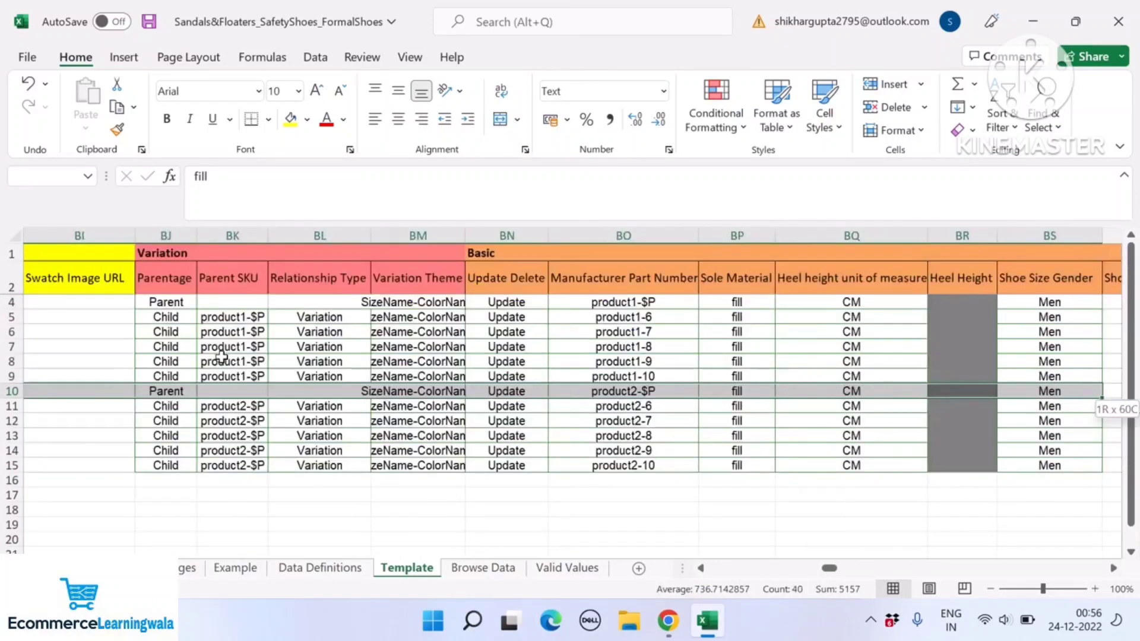
pyautogui.hotkey('ctrl', 'shift', 'Right')
pyautogui.hotkey('ctrl', 'shift', 'Right')
pyautogui.hotkey('ctrl', 'shift', 'Right')
pyautogui.hotkey('ctrl', 'shift', 'Right')
pyautogui.hotkey('ctrl', 'shift', 'Right')
pyautogui.hotkey('ctrl', 'shift', 'Left')
pyautogui.hotkey('ctrl', 'shift', 'Left')
pyautogui.hotkey('ctrl', 'shift', 'Left')
pyautogui.hotkey('ctrl', 'shift', 'Left')
pyautogui.hotkey('ctrl', 'shift', 'Left')
pyautogui.hotkey('ctrl', 'shift', 'Left')
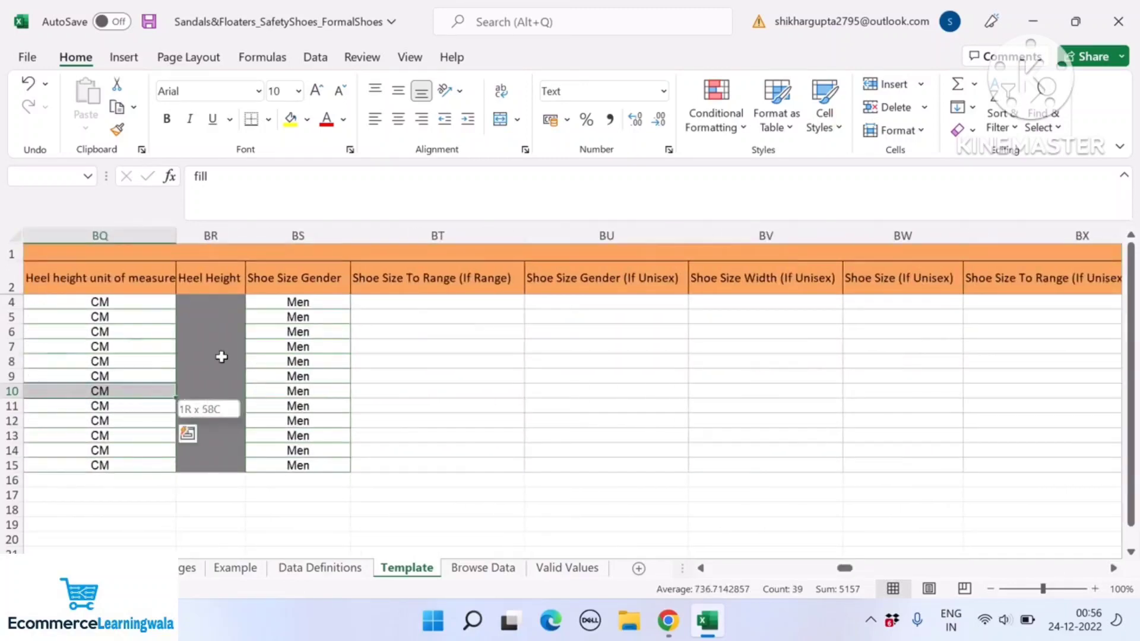
pyautogui.hotkey('shift', 'Left')
pyautogui.hotkey('shift', 'Left')
pyautogui.hotkey('shift', 'Left')
pyautogui.hotkey('shift', 'Left')
pyautogui.hotkey('shift', 'Left')
pyautogui.hotkey('shift', 'Left')
pyautogui.hotkey('shift', 'Left')
pyautogui.hotkey('shift', 'Left')
pyautogui.hotkey('shift', 'Left')
pyautogui.hotkey('shift', 'Left')
pyautogui.hotkey('shift', 'Left')
pyautogui.hotkey('shift', 'Left')
pyautogui.hotkey('shift', 'Left')
pyautogui.hotkey('shift', 'Left')
pyautogui.hotkey('shift', 'Left')
pyautogui.hotkey('shift', 'Left')
pyautogui.hotkey('shift', 'Left')
pyautogui.hotkey('shift', 'Left')
pyautogui.hotkey('shift', 'Left')
pyautogui.hotkey('shift', 'Left')
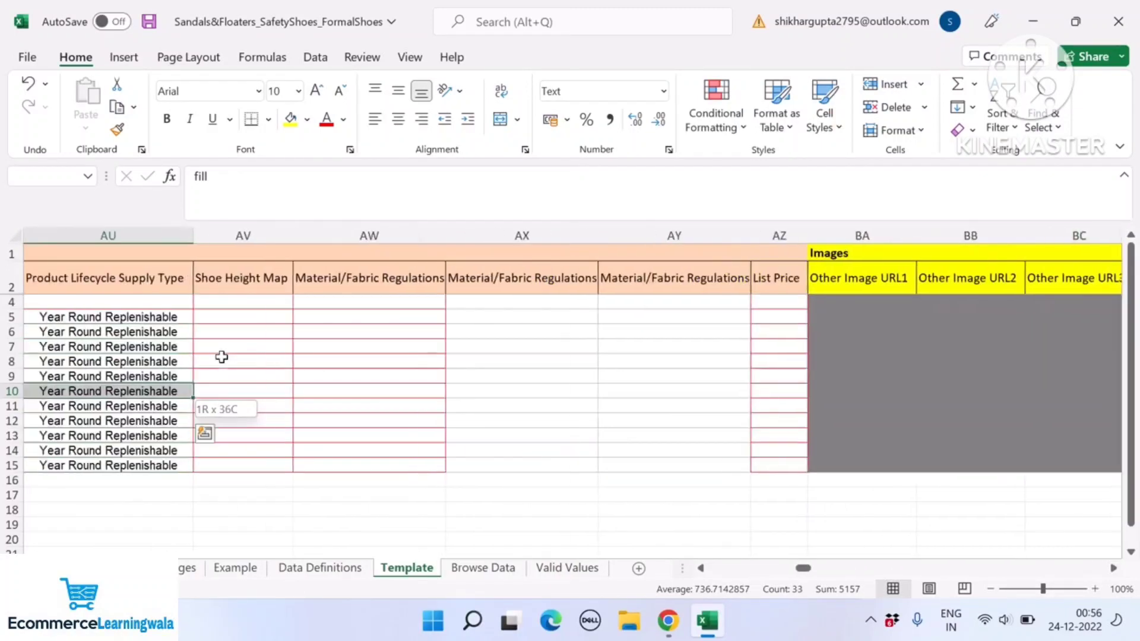
pyautogui.hotkey('ctrl', 'shift', 'Left')
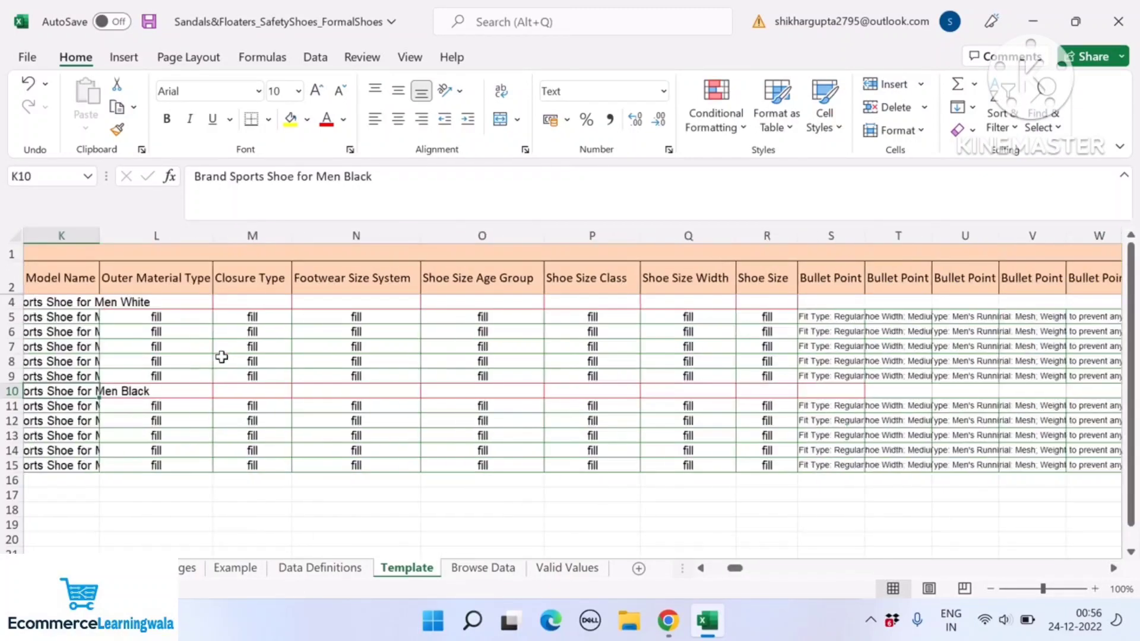
# Review the parent rows against the child rows from Brand Name through Shoe Size Gender for values still to clear
pyautogui.press('Left')
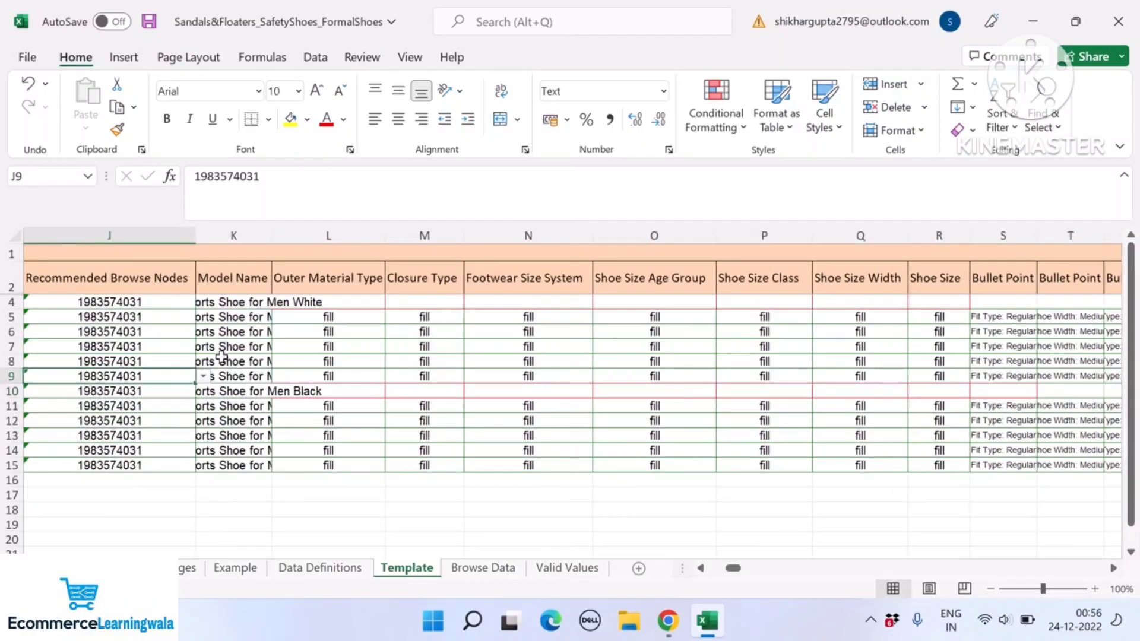
pyautogui.hotkey('ctrl', 'Left')
pyautogui.press('Right')
pyautogui.press('Right')
pyautogui.press('Right')
pyautogui.press('Right')
pyautogui.press('Right')
pyautogui.press('Right')
pyautogui.press('Right')
pyautogui.press('Right')
pyautogui.press('Right')
pyautogui.press('Right')
pyautogui.press('Right')
pyautogui.press('Right')
pyautogui.press('Right')
pyautogui.press('Right')
pyautogui.press('Right')
pyautogui.press('Right')
pyautogui.press('Right')
pyautogui.press('Right')
pyautogui.press('Right')
pyautogui.press('Right')
pyautogui.press('Right')
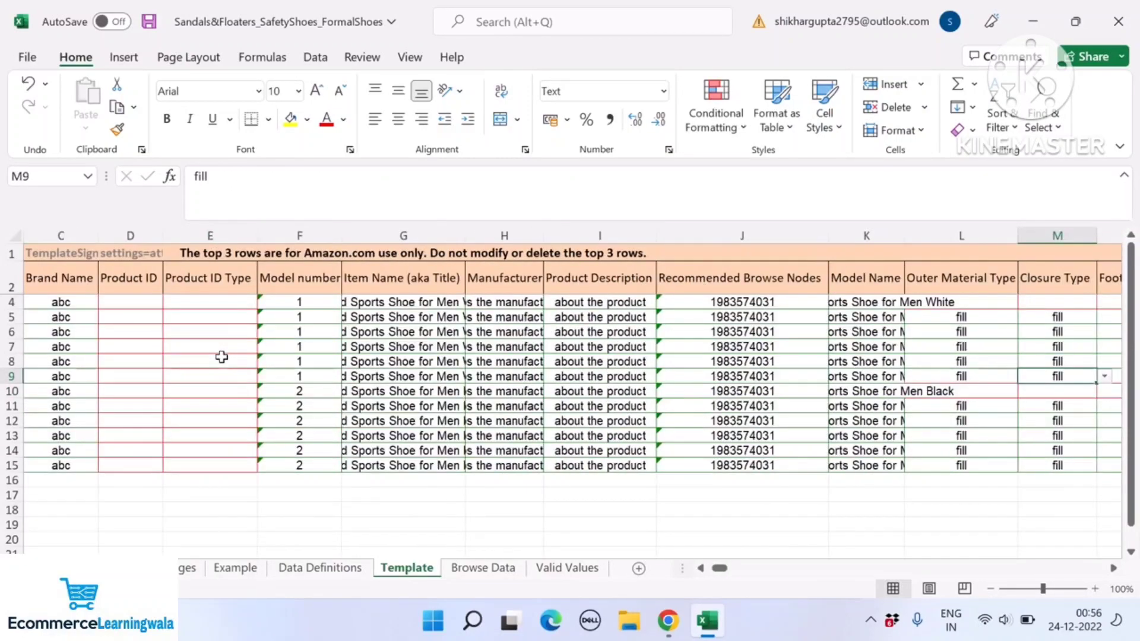
pyautogui.press('Right')
pyautogui.press('Right')
pyautogui.press('Right')
pyautogui.press('Right')
pyautogui.press('Right')
pyautogui.press('Right')
pyautogui.press('Right')
pyautogui.press('Right')
pyautogui.press('Right')
pyautogui.press('Right')
pyautogui.press('Right')
pyautogui.press('Right')
pyautogui.press('Right')
pyautogui.press('Right')
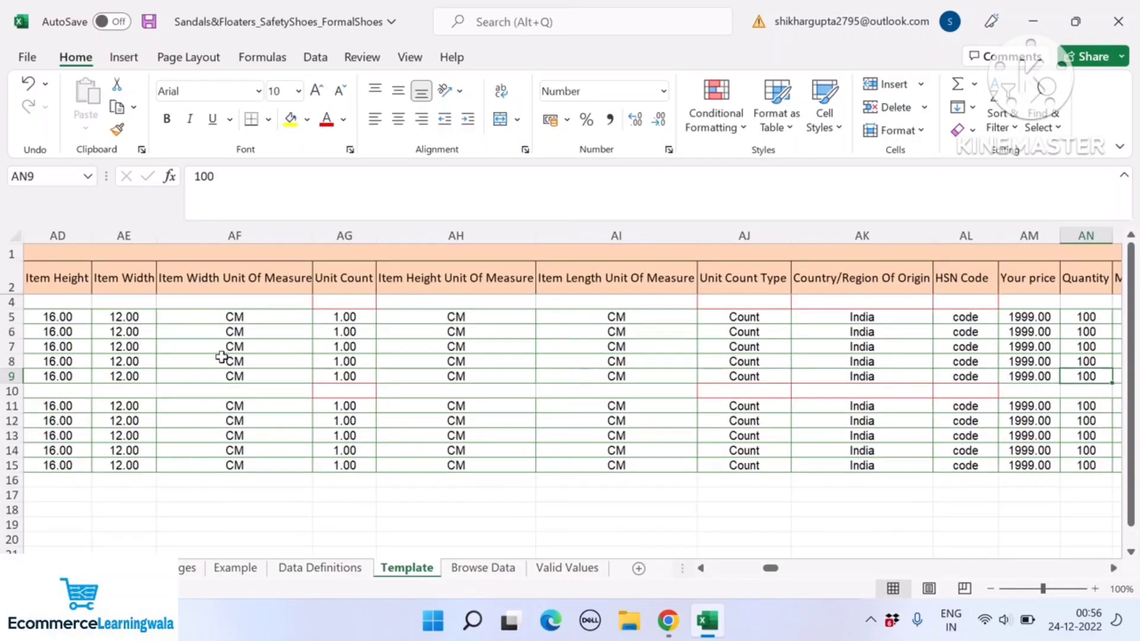
pyautogui.press('Right')
pyautogui.press('Right')
pyautogui.press('Right')
pyautogui.press('Right')
pyautogui.press('Right')
pyautogui.press('Right')
pyautogui.press('Right')
pyautogui.press('Right')
pyautogui.press('Right')
pyautogui.press('Right')
pyautogui.press('Right')
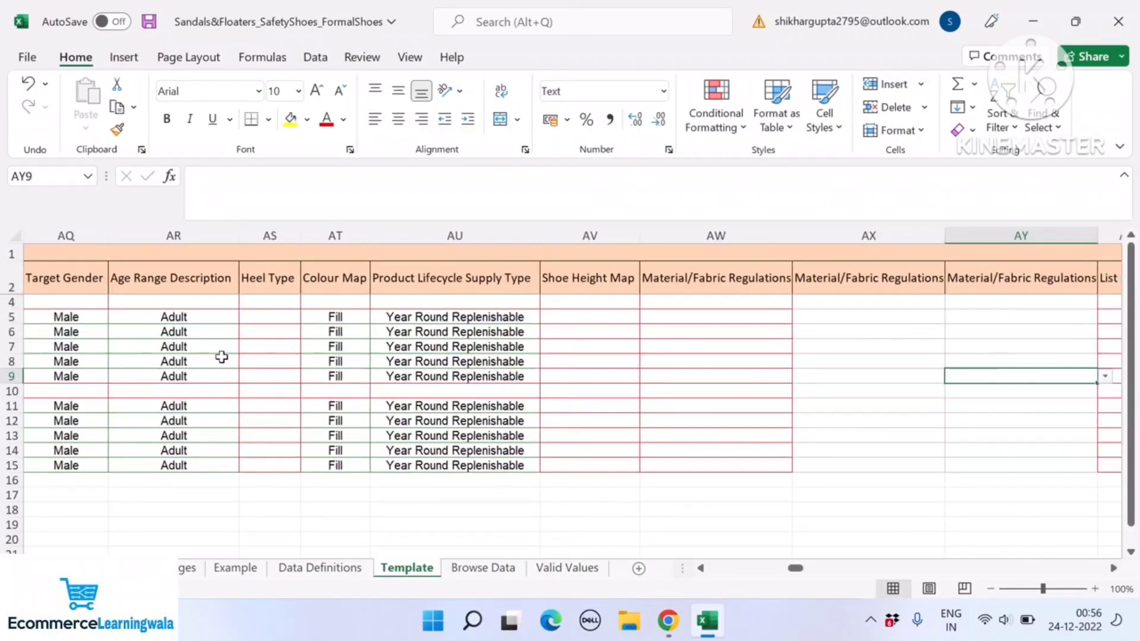
pyautogui.press('Right')
pyautogui.press('Right')
pyautogui.press('Right')
pyautogui.press('Right')
pyautogui.press('Right')
pyautogui.press('Right')
pyautogui.press('Right')
pyautogui.press('Right')
pyautogui.press('Right')
pyautogui.press('Right')
pyautogui.press('Right')
pyautogui.press('Right')
pyautogui.press('Right')
pyautogui.press('Right')
pyautogui.press('Right')
pyautogui.press('Right')
pyautogui.press('Right')
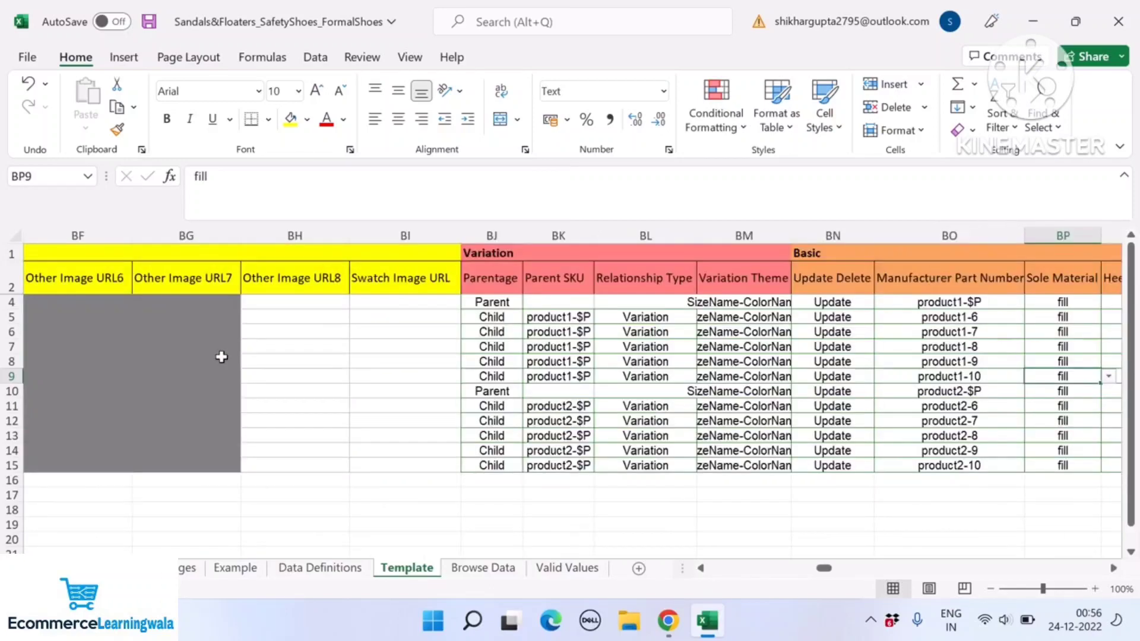
pyautogui.press('Right')
pyautogui.press('Right')
pyautogui.press('Right')
pyautogui.press('Right')
pyautogui.press('Right')
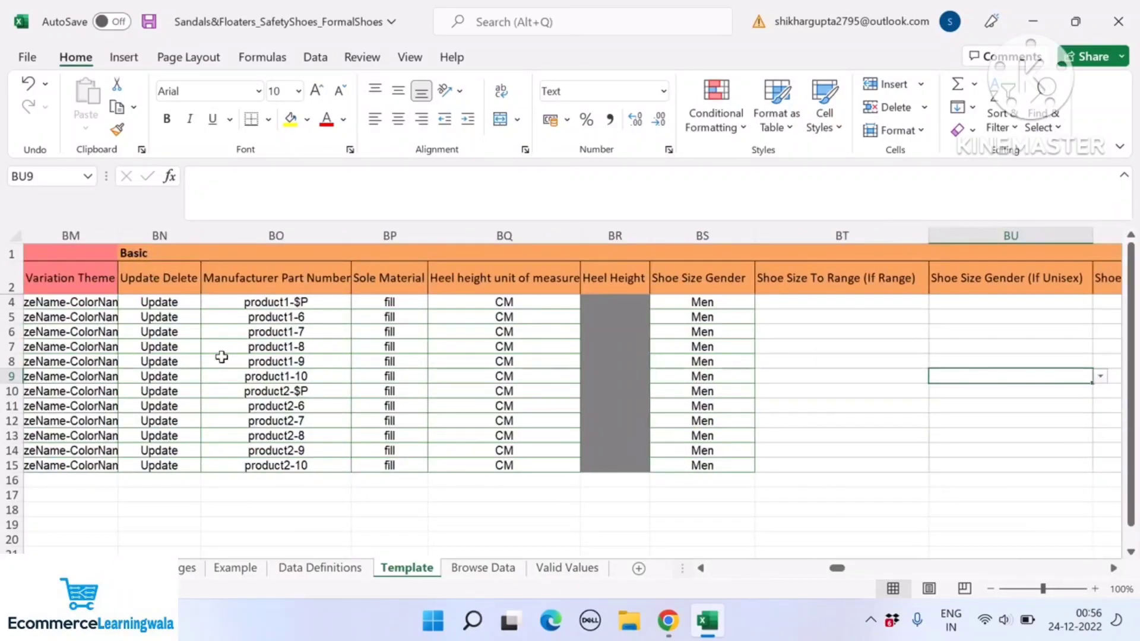
# Clear the Sole Material and Heel height unit of measure values from parent row 4
pyautogui.press('Up')
pyautogui.press('Up')
pyautogui.press('Up')
pyautogui.press('Left')
pyautogui.press('Left')
pyautogui.press('Left')
pyautogui.press('Left')
pyautogui.press('Left')
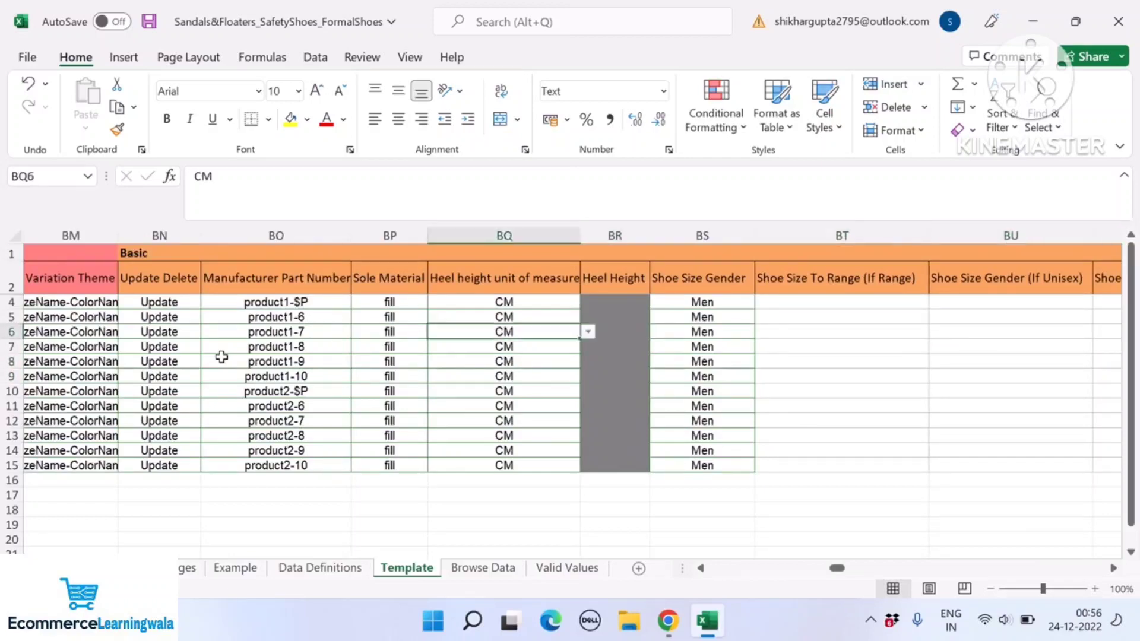
pyautogui.press('Up')
pyautogui.press('Up')
pyautogui.hotkey('ctrl', 'shift', 'Right')
pyautogui.hotkey('ctrl', 'shift', 'Right')
pyautogui.hotkey('ctrl', 'shift', 'Right')
pyautogui.hotkey('ctrl', 'shift', 'Right')
pyautogui.hotkey('ctrl', 'shift', 'Right')
pyautogui.hotkey('ctrl', 'shift', 'Right')
pyautogui.hotkey('ctrl', 'shift', 'Right')
pyautogui.hotkey('ctrl', 'shift', 'Right')
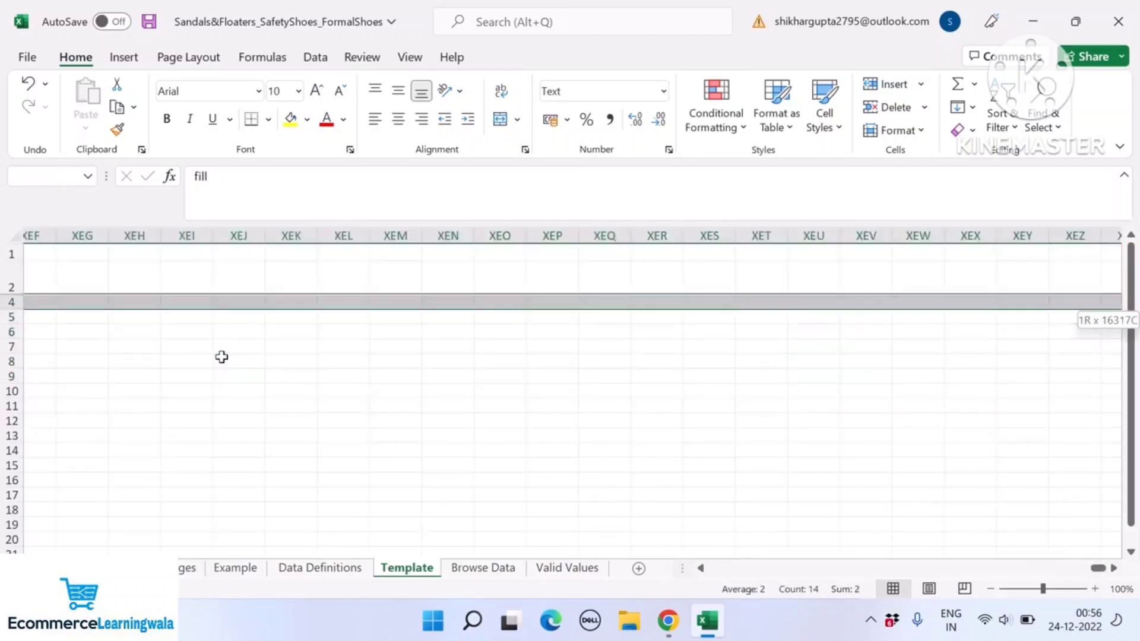
pyautogui.press('Right')
pyautogui.press('Right')
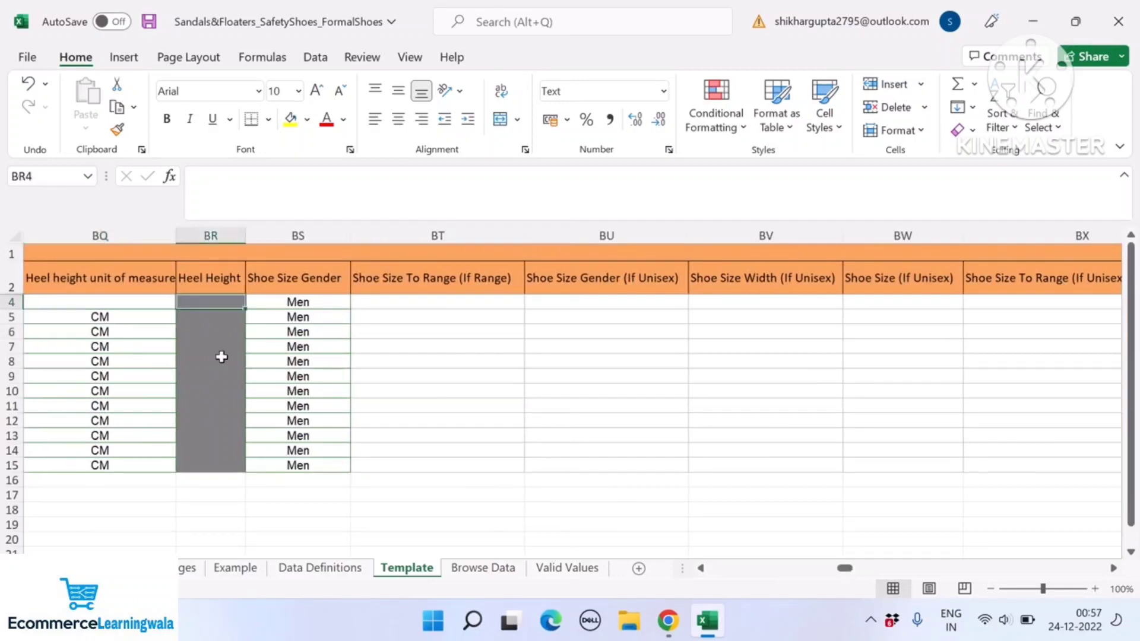
# Clear the Shoe Size Gender value from parent row 4
pyautogui.press('Left')
pyautogui.hotkey('ctrl', 'shift', 'Right')
pyautogui.hotkey('ctrl', 'shift', 'Right')
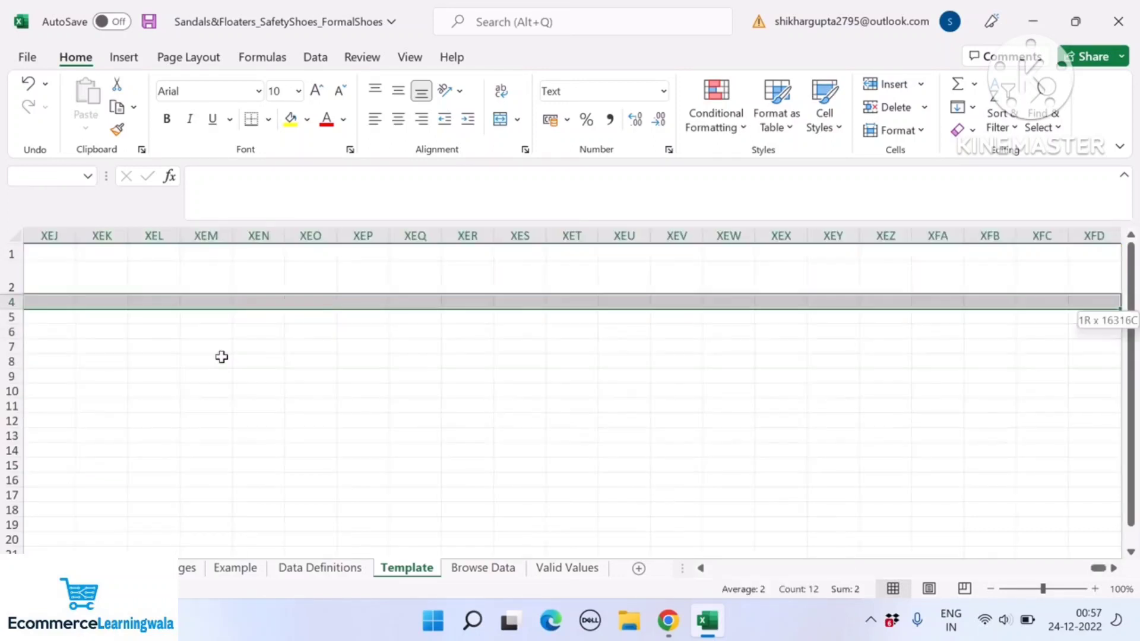
pyautogui.hotkey('ctrl', 'shift', 'Left')
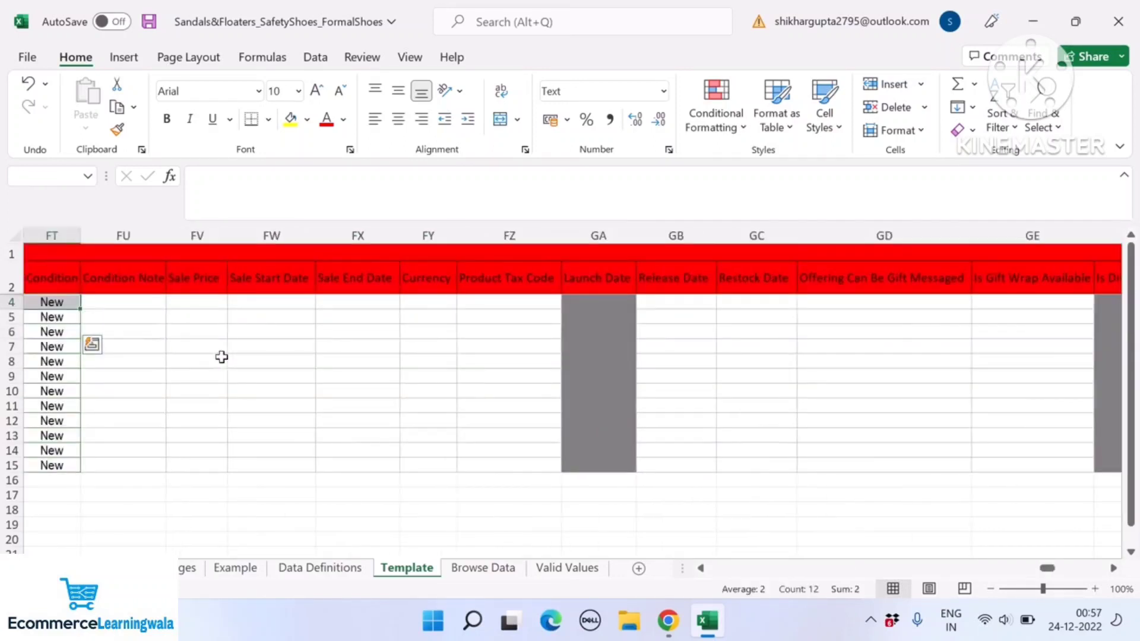
pyautogui.press('Down')
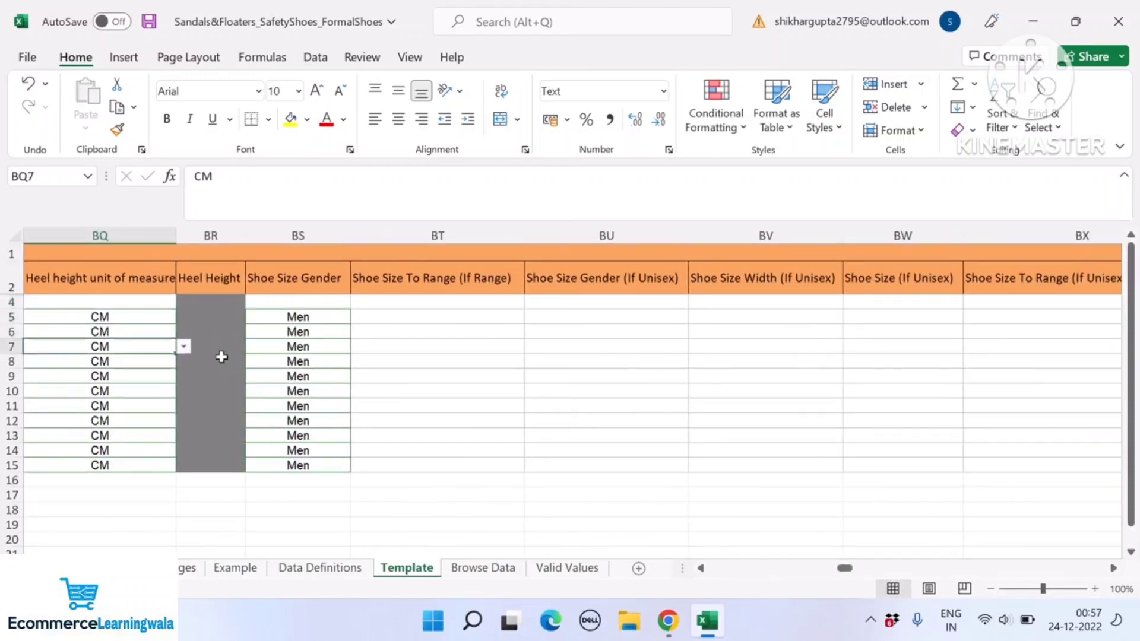
# Clear the contents of parent row 10 from the Sole Material column through Shoe Size Gender
pyautogui.press('Down')
pyautogui.press('Left')
pyautogui.press('Left')
pyautogui.press('Left')
pyautogui.press('Left')
pyautogui.press('Down')
pyautogui.press('Down')
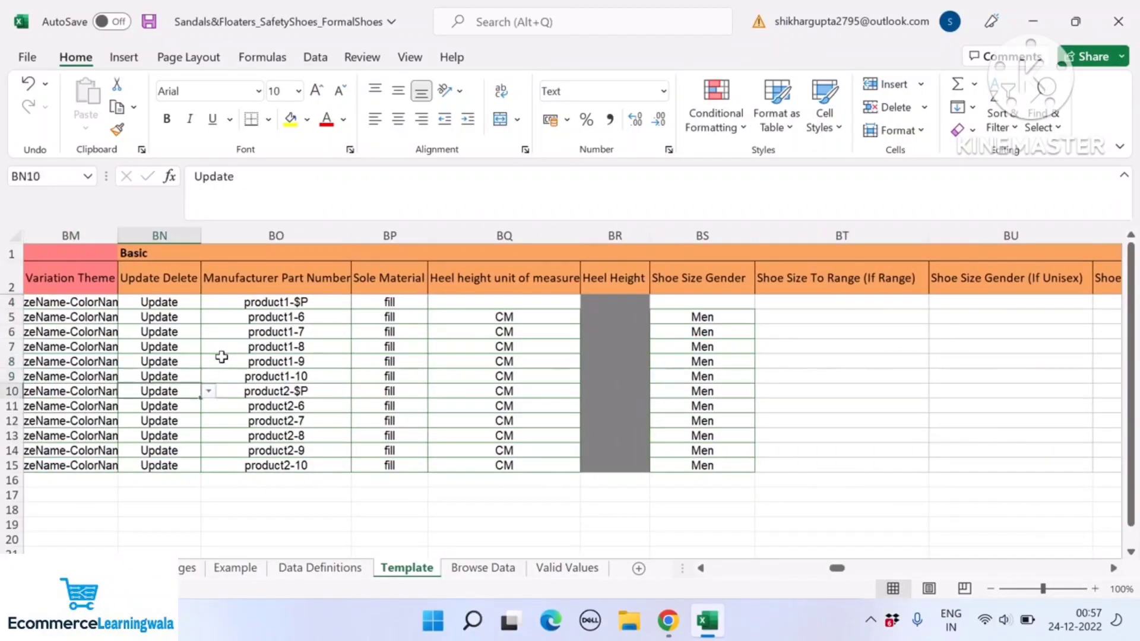
pyautogui.press('Right')
pyautogui.press('Right')
pyautogui.press('Right')
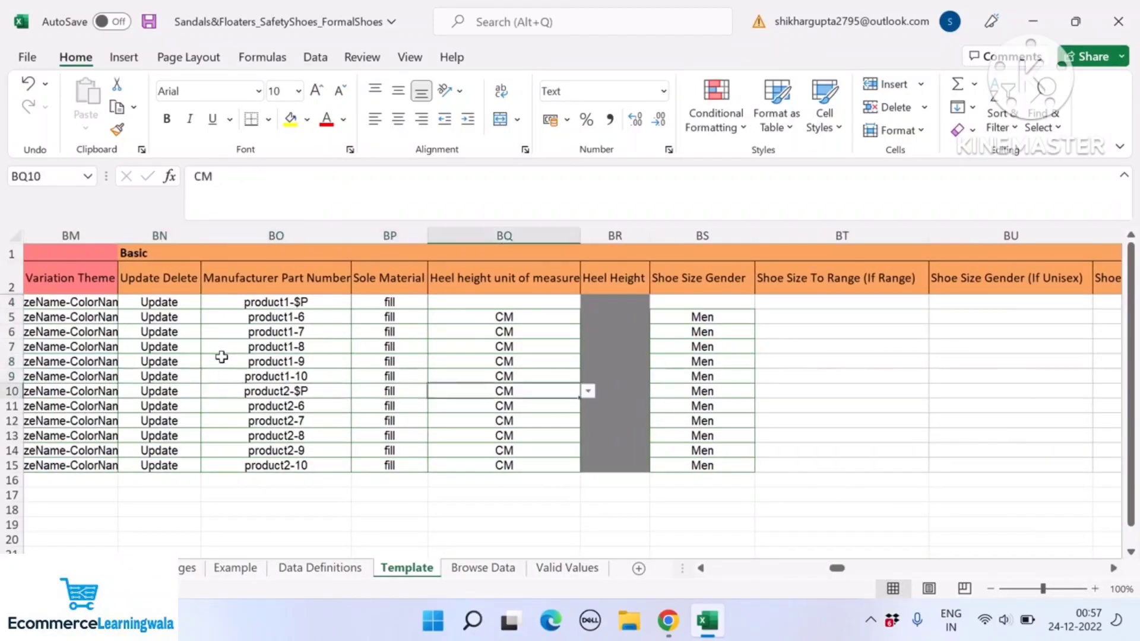
pyautogui.press('Left')
pyautogui.hotkey('ctrl', 'shift', 'Right')
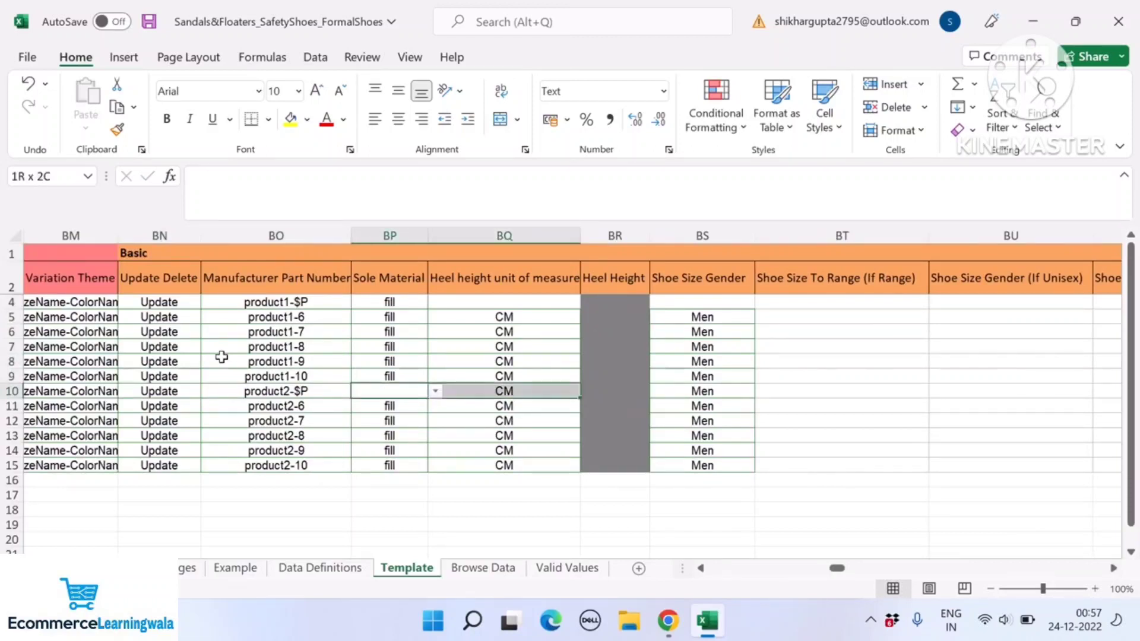
pyautogui.hotkey('ctrl', 'shift', 'Right')
pyautogui.hotkey('ctrl', 'shift', 'Right')
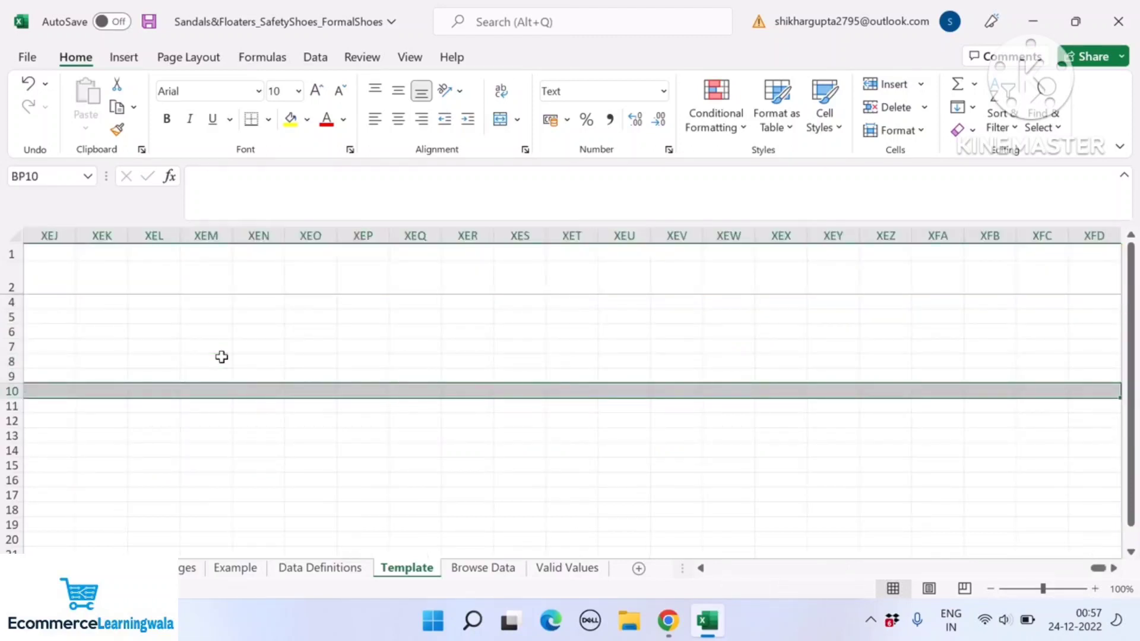
# Clear the Sole Material value from parent row 4
pyautogui.press('Up')
pyautogui.press('Up')
pyautogui.press('Up')
pyautogui.press('Up')
pyautogui.press('Up')
pyautogui.press('Up')
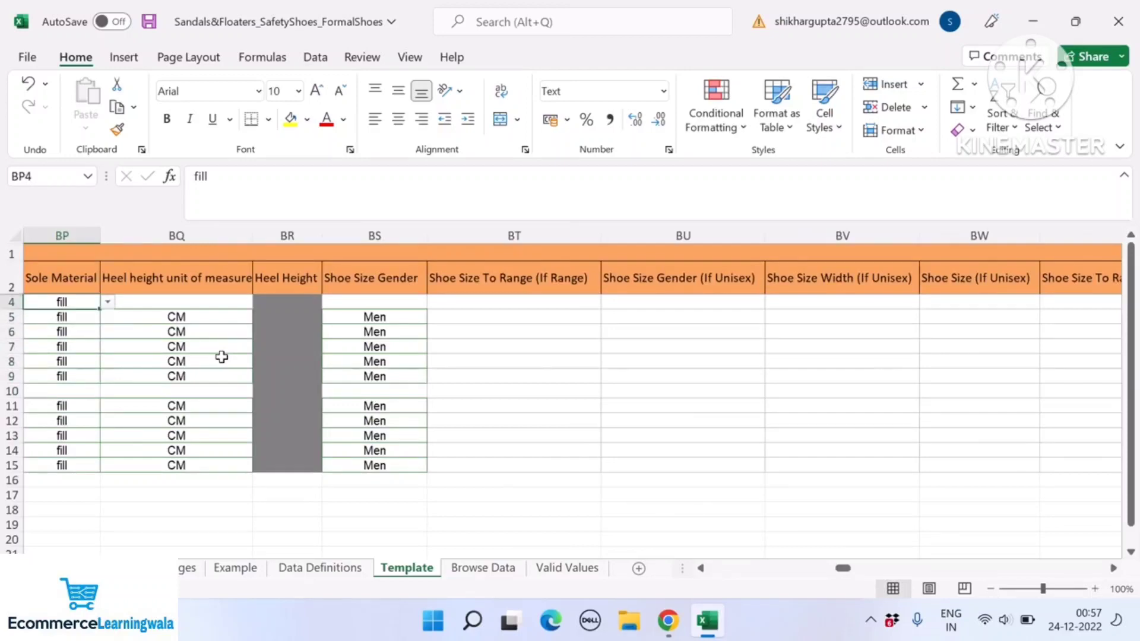
# Review parent row 4 between the Sole Material and Your price columns for values still to clear
pyautogui.press('Left')
pyautogui.press('Left')
pyautogui.press('Left')
pyautogui.press('Left')
pyautogui.press('Left')
pyautogui.press('Left')
pyautogui.press('Left')
pyautogui.press('Left')
pyautogui.press('Left')
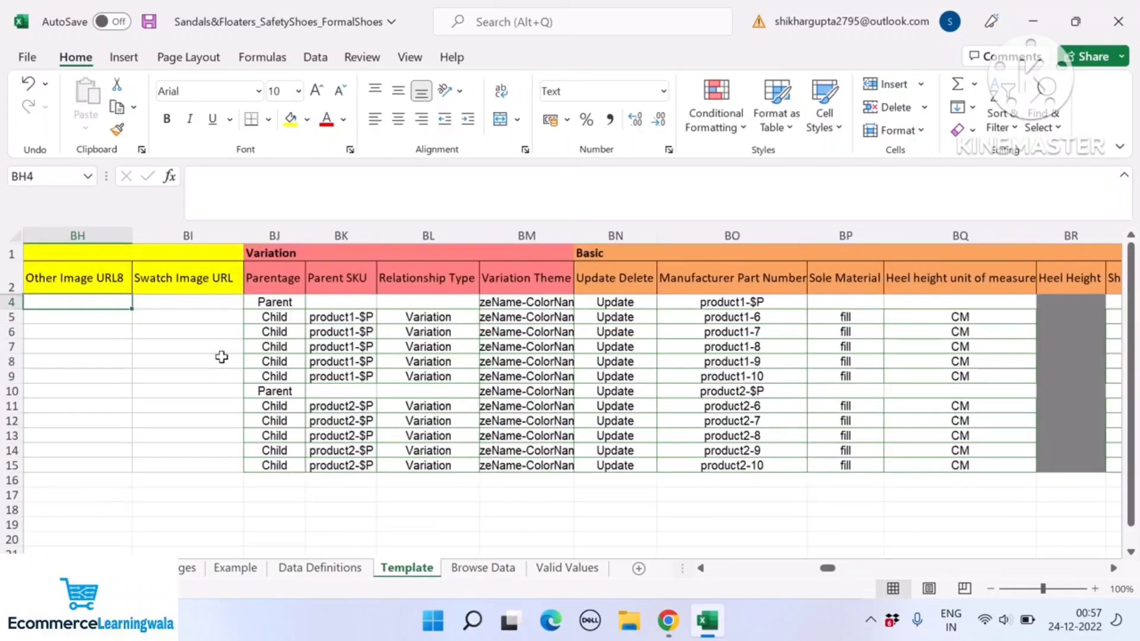
pyautogui.press('Left')
pyautogui.press('Left')
pyautogui.press('Left')
pyautogui.press('Left')
pyautogui.press('Left')
pyautogui.press('Left')
pyautogui.press('Left')
pyautogui.press('Left')
pyautogui.press('Left')
pyautogui.press('Left')
pyautogui.press('Left')
pyautogui.press('Left')
pyautogui.press('Left')
pyautogui.press('Left')
pyautogui.press('Left')
pyautogui.press('Left')
pyautogui.press('Left')
pyautogui.press('Left')
pyautogui.press('Left')
pyautogui.press('Left')
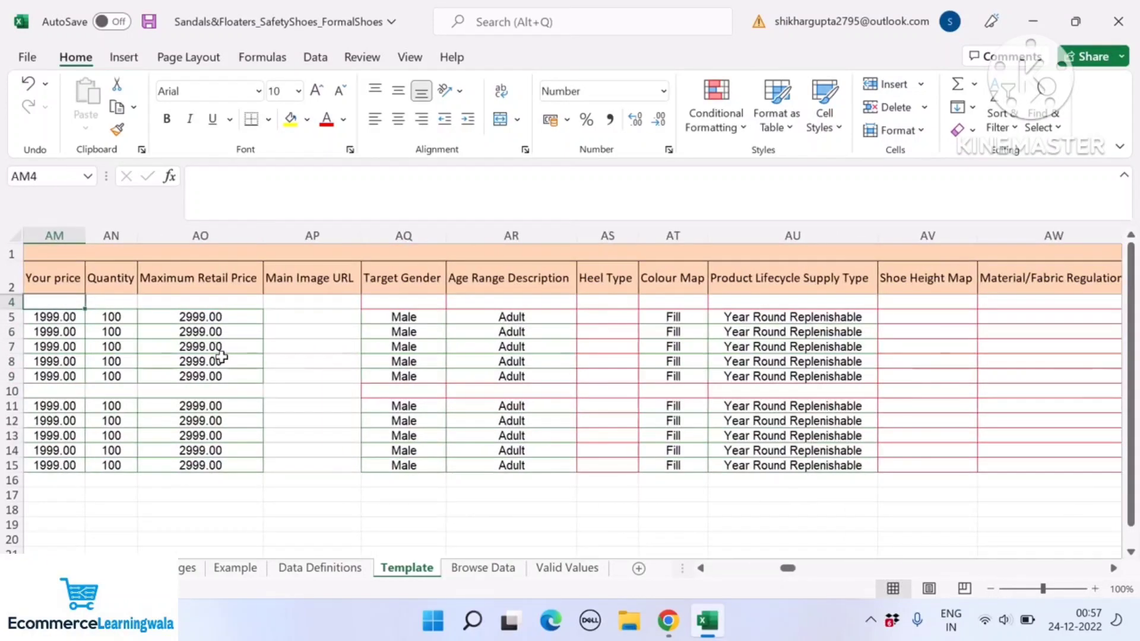
pyautogui.press('Right')
pyautogui.press('Right')
pyautogui.press('Right')
pyautogui.press('Right')
pyautogui.press('Right')
pyautogui.press('Right')
pyautogui.press('Right')
pyautogui.press('Right')
pyautogui.press('Right')
pyautogui.press('Right')
pyautogui.press('Right')
pyautogui.press('Right')
pyautogui.press('Right')
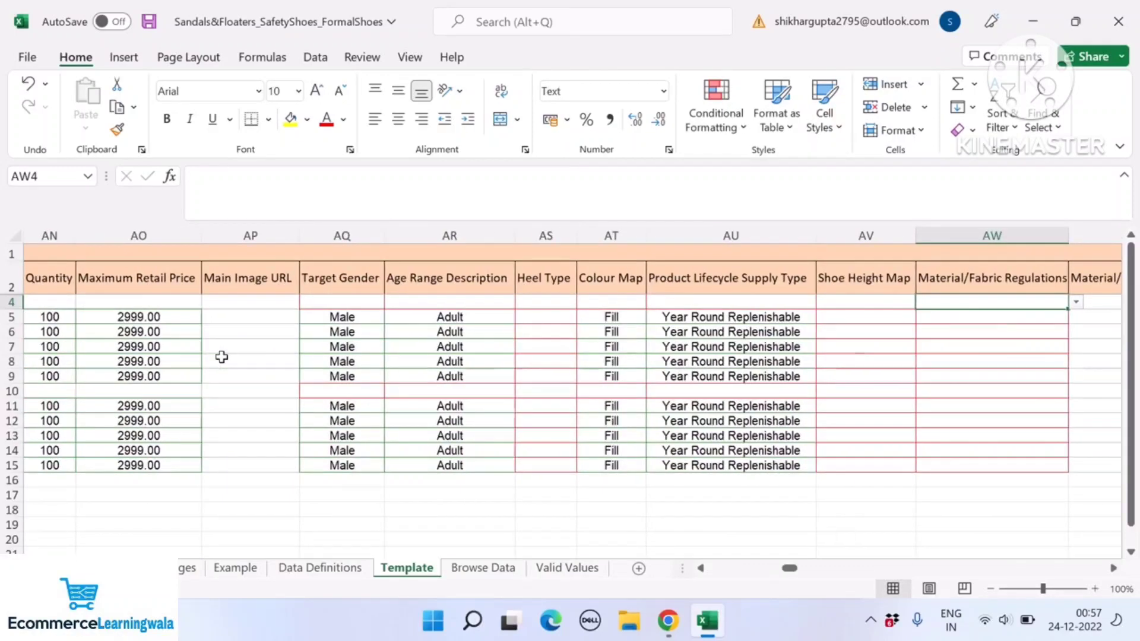
pyautogui.press('Left')
pyautogui.press('Left')
pyautogui.press('Left')
pyautogui.press('Left')
pyautogui.press('Left')
pyautogui.press('Left')
pyautogui.press('Left')
pyautogui.press('Left')
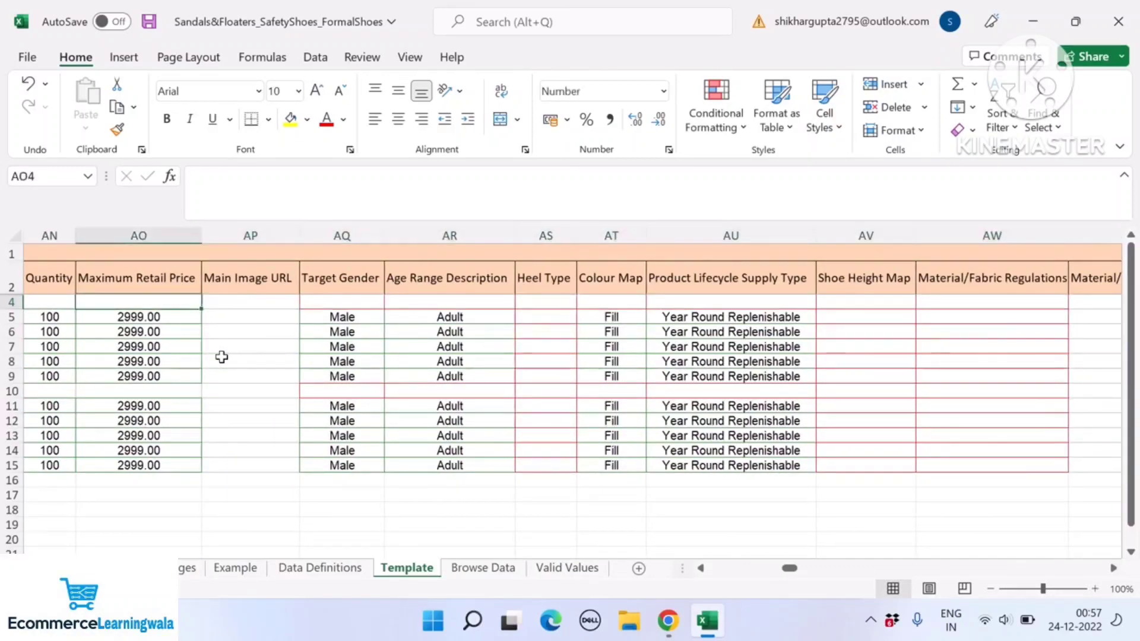
# Review child row 5 from Maximum Retail Price through the Other Image URL columns for fields still to fill
pyautogui.press('Down')
pyautogui.press('Right')
pyautogui.press('Right')
pyautogui.press('Right')
pyautogui.press('Right')
pyautogui.press('Right')
pyautogui.press('Right')
pyautogui.press('Right')
pyautogui.press('Right')
pyautogui.press('Right')
pyautogui.press('Right')
pyautogui.press('Right')
pyautogui.press('Right')
pyautogui.press('Right')
pyautogui.press('Right')
pyautogui.press('Right')
pyautogui.press('Right')
pyautogui.press('Right')
pyautogui.press('Right')
pyautogui.press('Right')
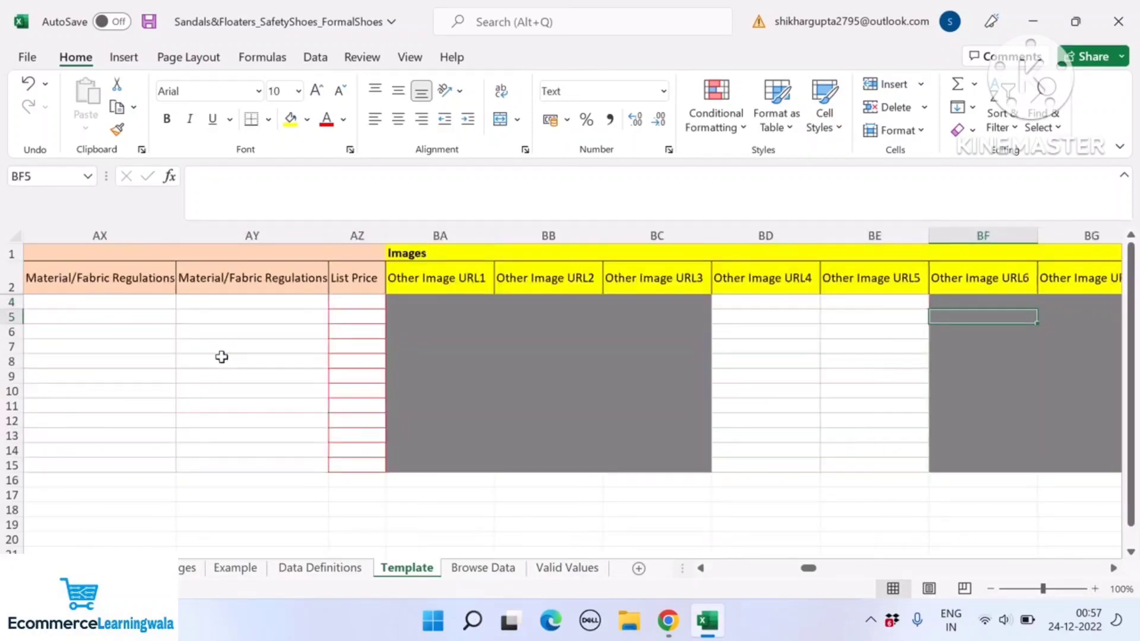
pyautogui.press('Left')
pyautogui.press('Left')
pyautogui.press('Left')
pyautogui.press('Left')
pyautogui.press('Left')
pyautogui.press('Left')
pyautogui.press('Left')
pyautogui.press('Left')
pyautogui.press('Left')
pyautogui.press('Left')
pyautogui.press('Left')
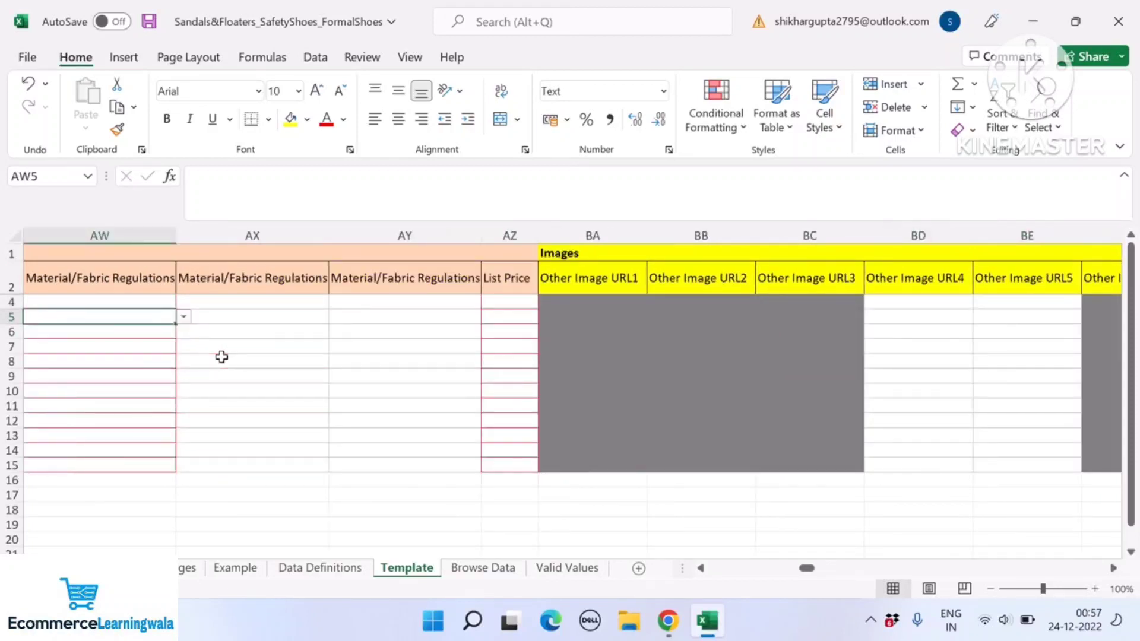
# Enter a List Price of 1999 in row 4
pyautogui.press('Right')
pyautogui.press('Right')
pyautogui.press('Right')
pyautogui.press('Right')
pyautogui.press('Right')
pyautogui.press('Left')
pyautogui.press('Left')
pyautogui.press('Up')
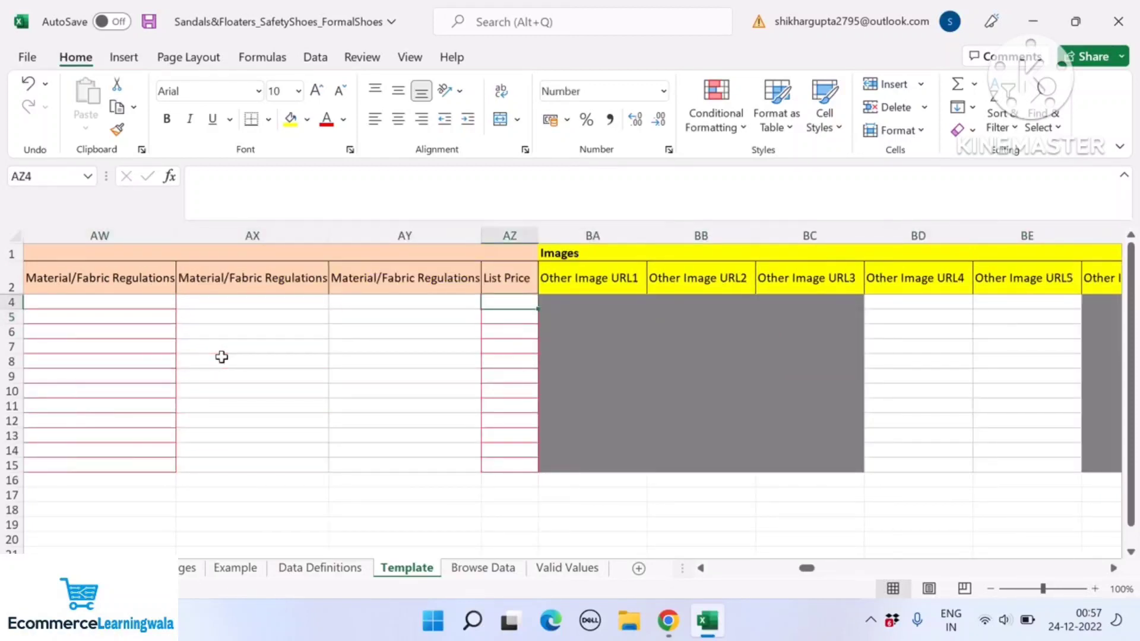
pyautogui.write('199')
pyautogui.press('Return')
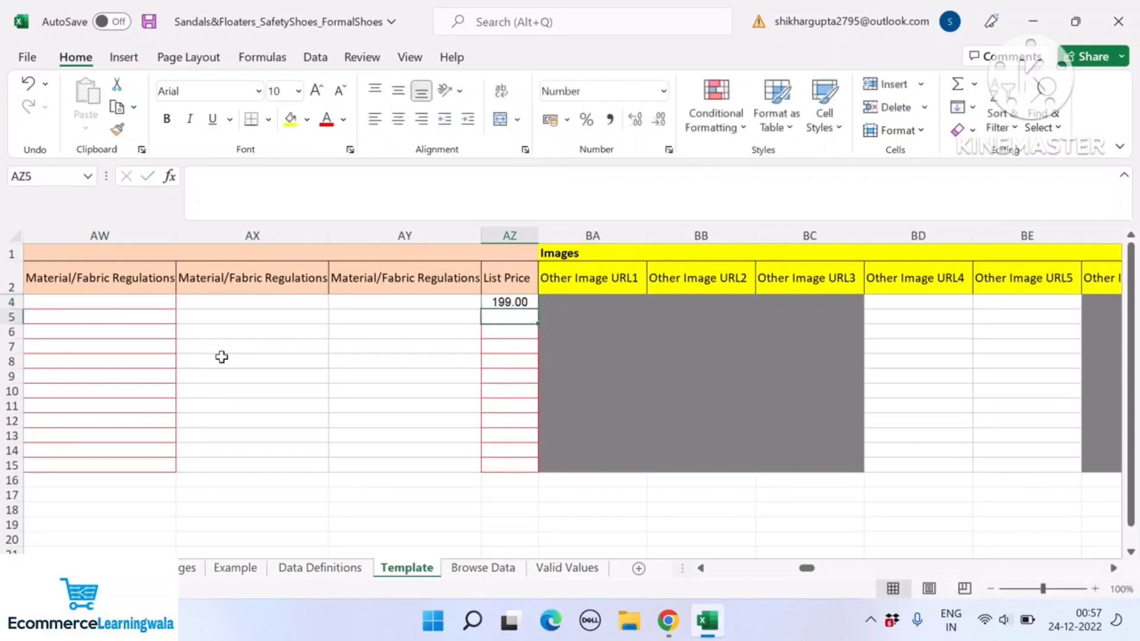
pyautogui.press('Up')
pyautogui.write('1999')
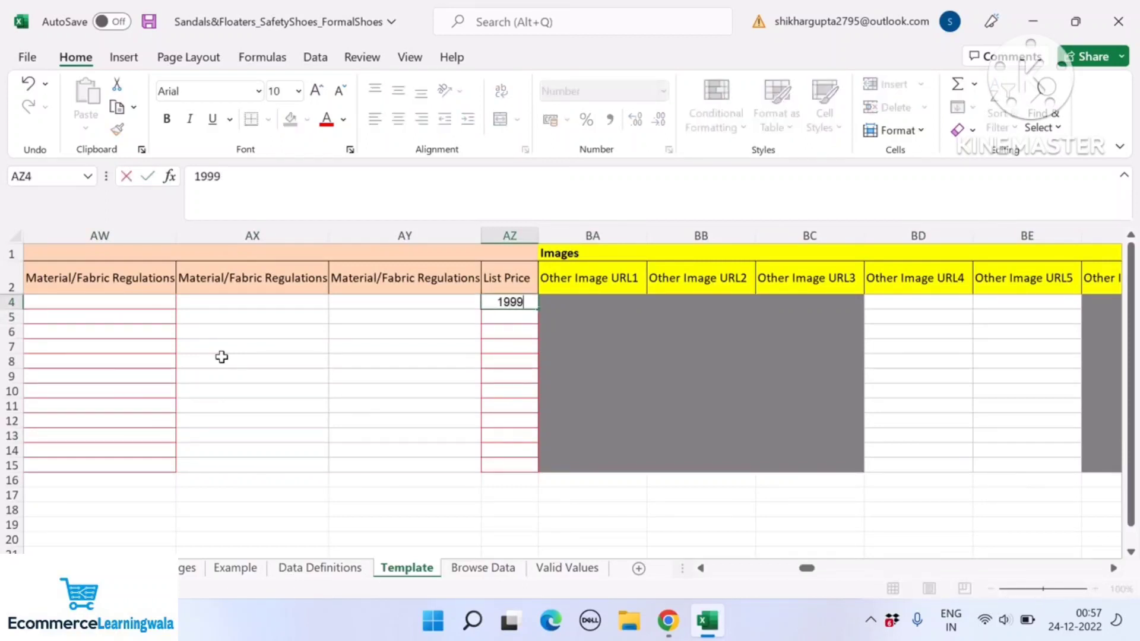
pyautogui.press('Return')
pyautogui.write('1')
pyautogui.press('Up')
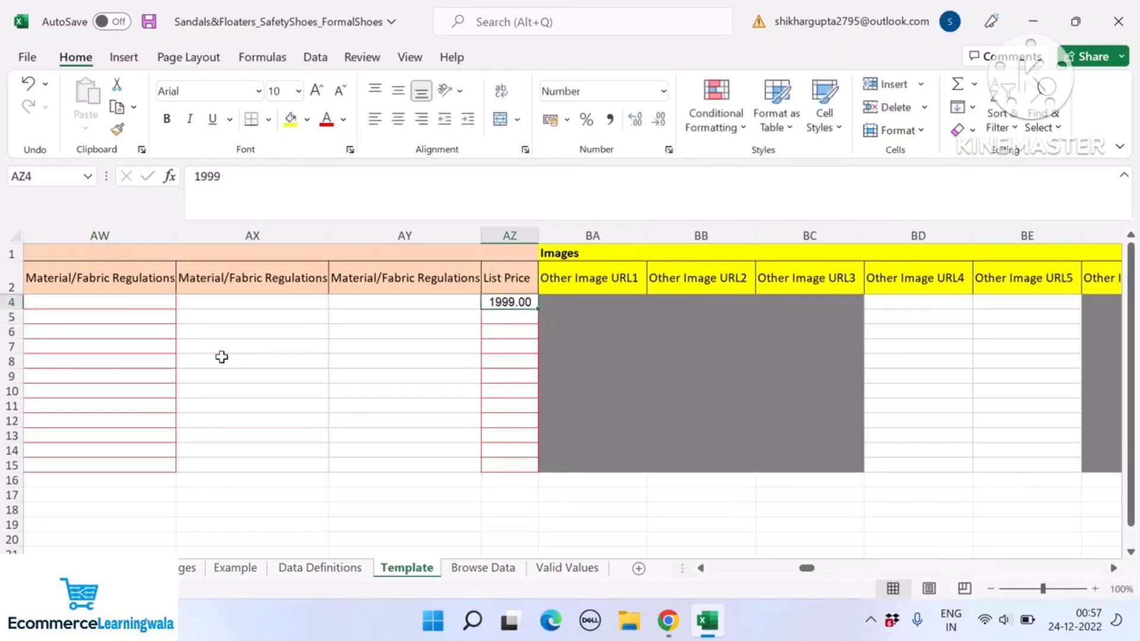
# Copy the List Price from row 4 down through row 15
pyautogui.hotkey('ctrl', 'c')
pyautogui.hotkey('shift', 'Down')
pyautogui.hotkey('shift', 'Down')
pyautogui.hotkey('shift', 'Down')
pyautogui.hotkey('shift', 'Down')
pyautogui.hotkey('shift', 'Down')
pyautogui.hotkey('shift', 'Down')
pyautogui.hotkey('shift', 'Down')
pyautogui.hotkey('shift', 'Down')
pyautogui.hotkey('shift', 'Down')
pyautogui.hotkey('shift', 'Down')
pyautogui.hotkey('shift', 'Down')
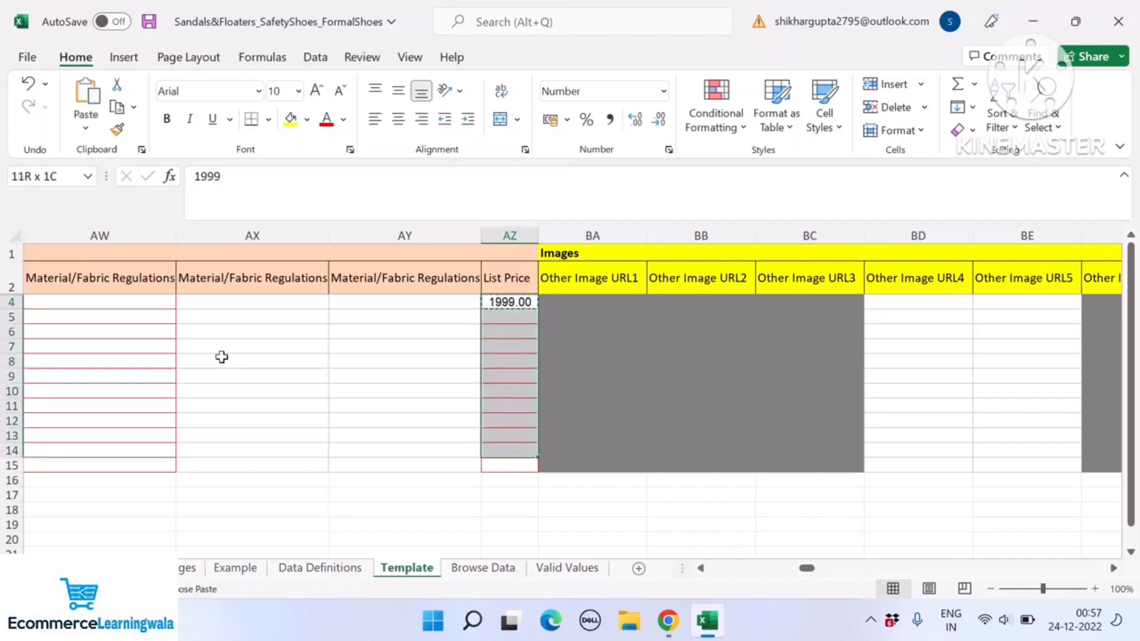
pyautogui.hotkey('ctrl', 'v')
# Clear the List Price from parent rows 4 and 10, keeping it on all child rows
pyautogui.press('Up')
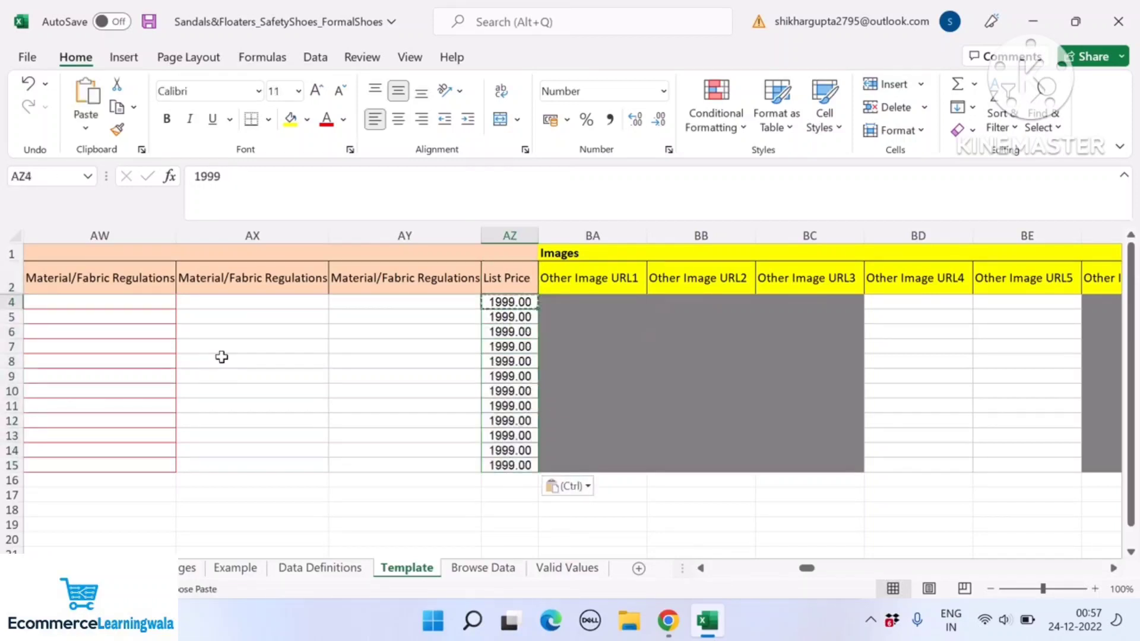
pyautogui.press('Down')
pyautogui.press('Delete')
pyautogui.press('Down')
pyautogui.press('Down')
pyautogui.press('Down')
pyautogui.press('Down')
pyautogui.press('Down')
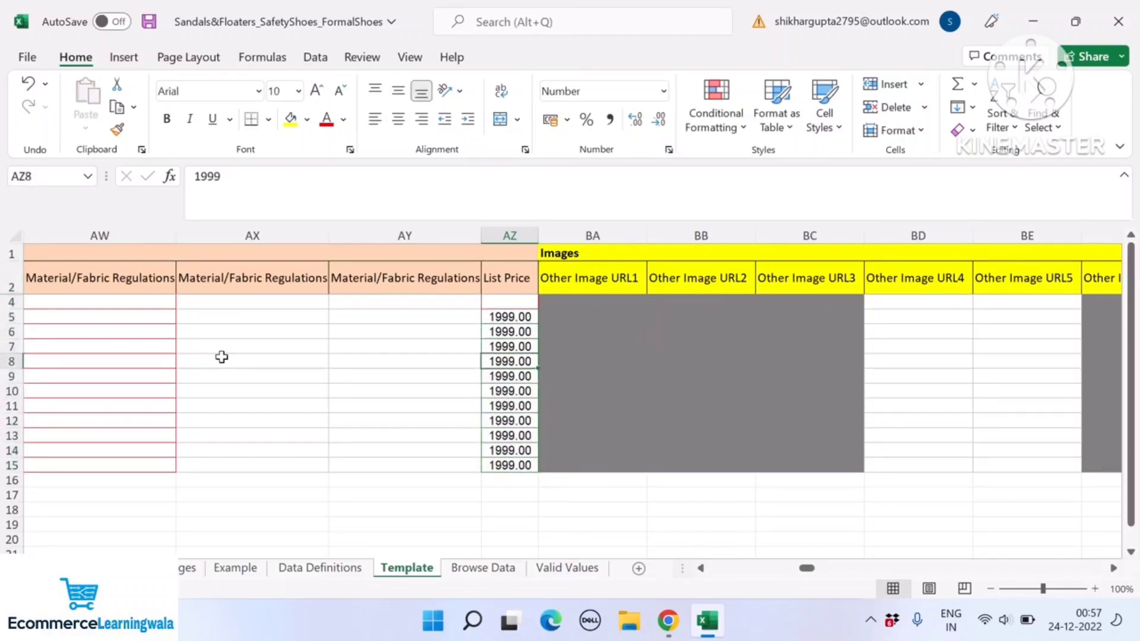
pyautogui.press('Delete')
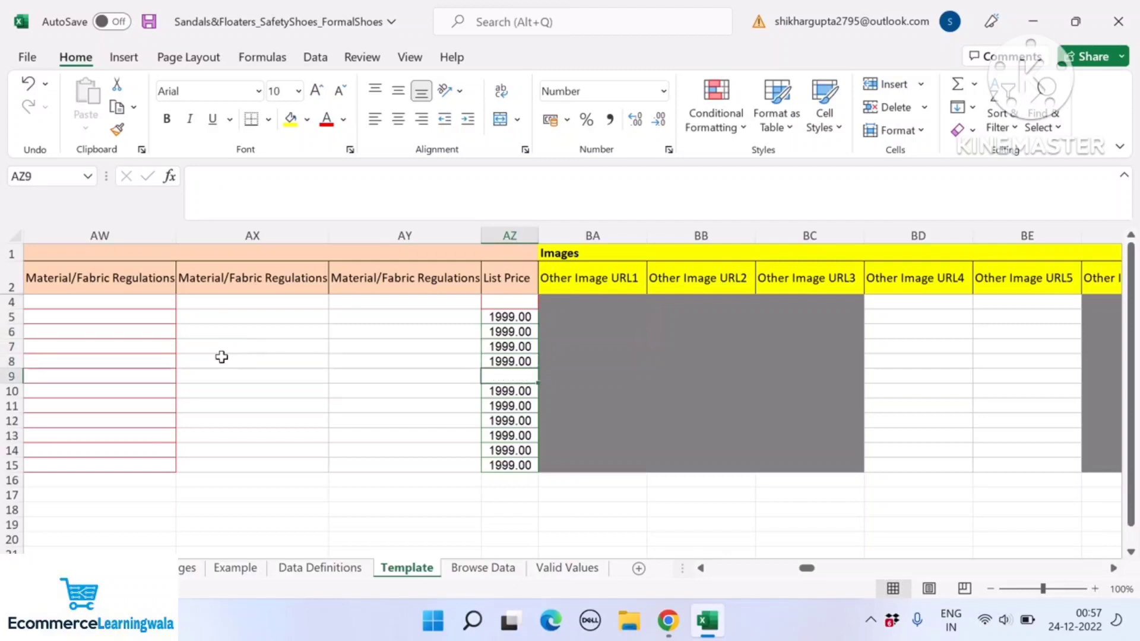
pyautogui.hotkey('ctrl', 'z')
pyautogui.press('Down')
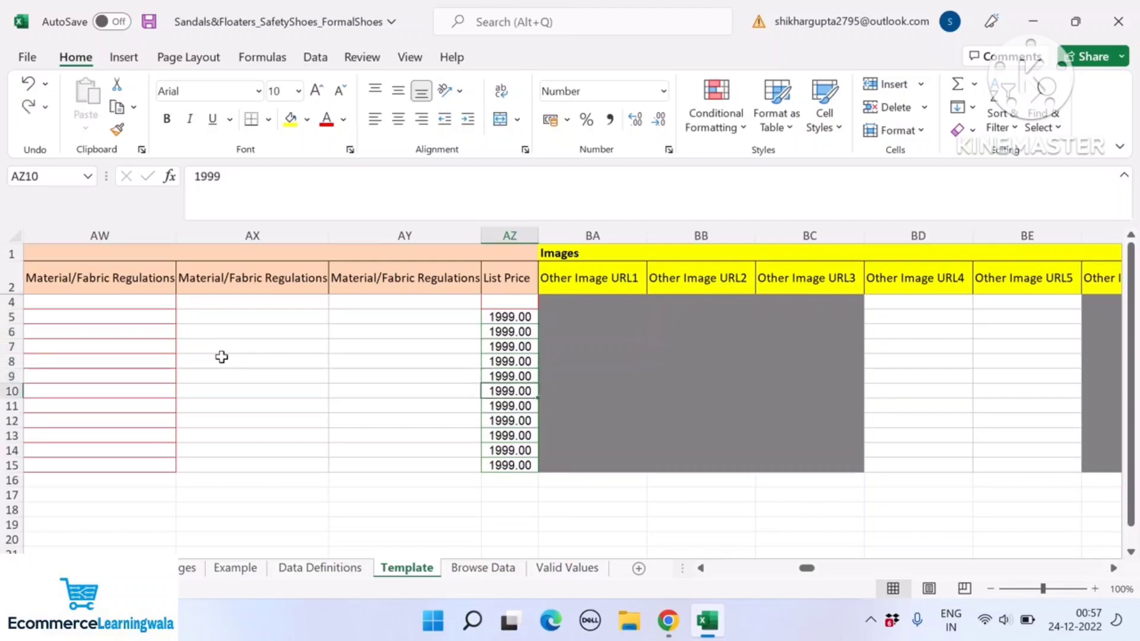
pyautogui.press('Delete')
# Review the child rows from List Price back to the Quantity column for completeness
pyautogui.press('Up')
pyautogui.press('Left')
pyautogui.press('Left')
pyautogui.press('Left')
pyautogui.press('Left')
pyautogui.press('Left')
pyautogui.press('Left')
pyautogui.press('Left')
pyautogui.press('Left')
pyautogui.press('Left')
pyautogui.press('Left')
pyautogui.press('Left')
pyautogui.press('Left')
pyautogui.press('Left')
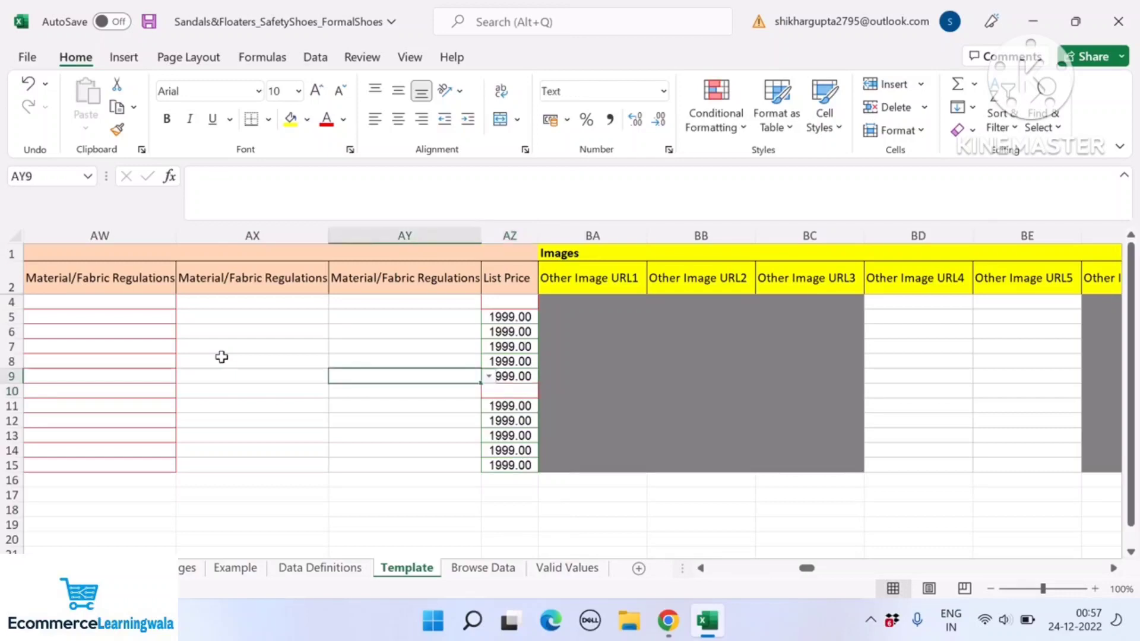
pyautogui.press('Right')
pyautogui.press('Up')
pyautogui.press('Up')
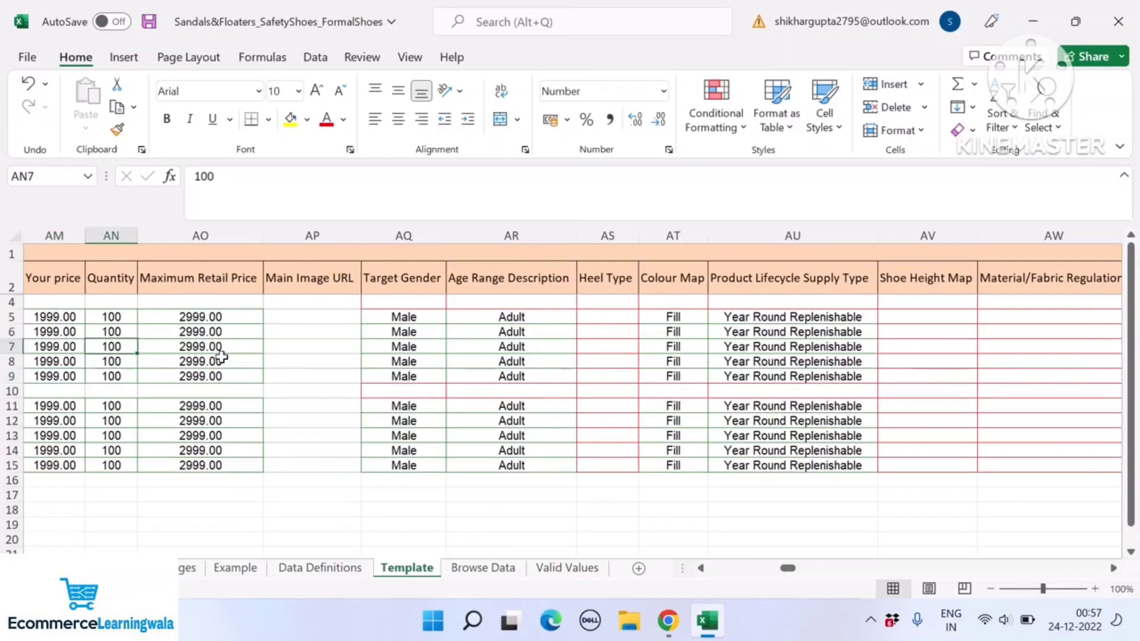
# Switch to Chrome and search for "postimage" in a new tab
pyautogui.press('Right')
pyautogui.press('Right')
pyautogui.press('Up')
pyautogui.press('Up')
pyautogui.press('Up')
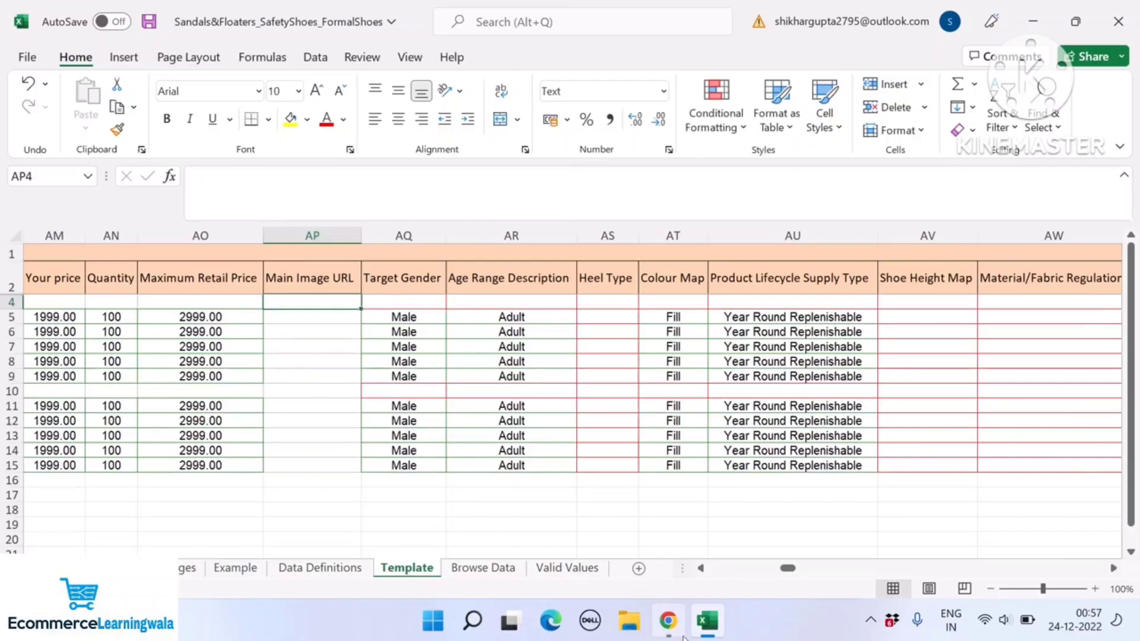
pyautogui.click(668, 621)
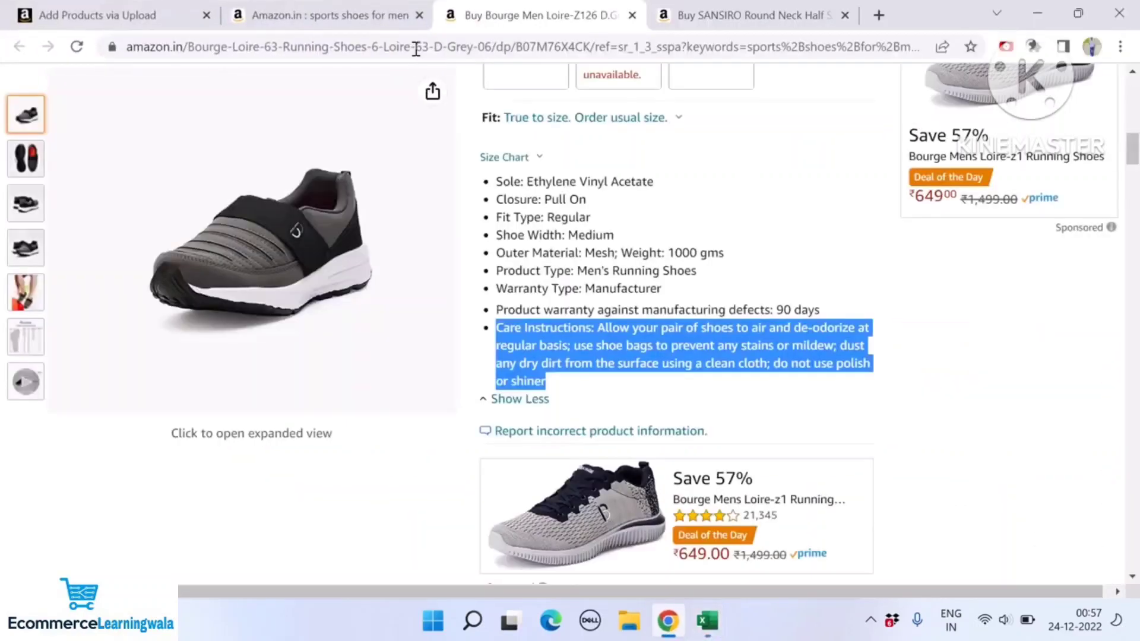
pyautogui.click(879, 12)
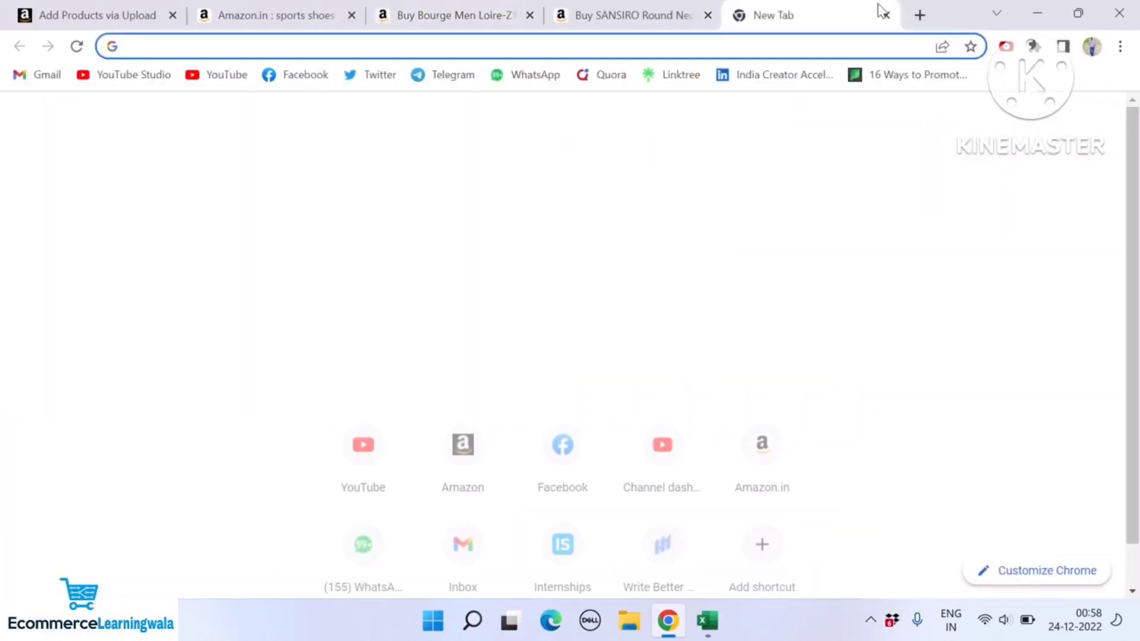
pyautogui.write('POS')
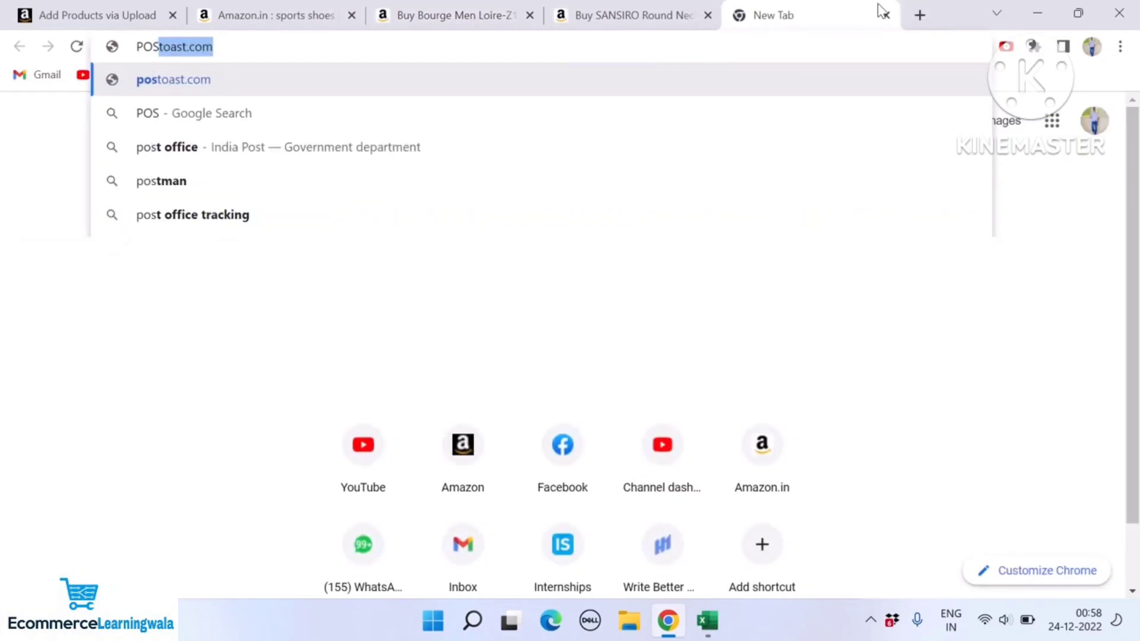
pyautogui.press('BackSpace')
pyautogui.press('BackSpace')
pyautogui.press('BackSpace')
pyautogui.press('BackSpace')
pyautogui.write('pos')
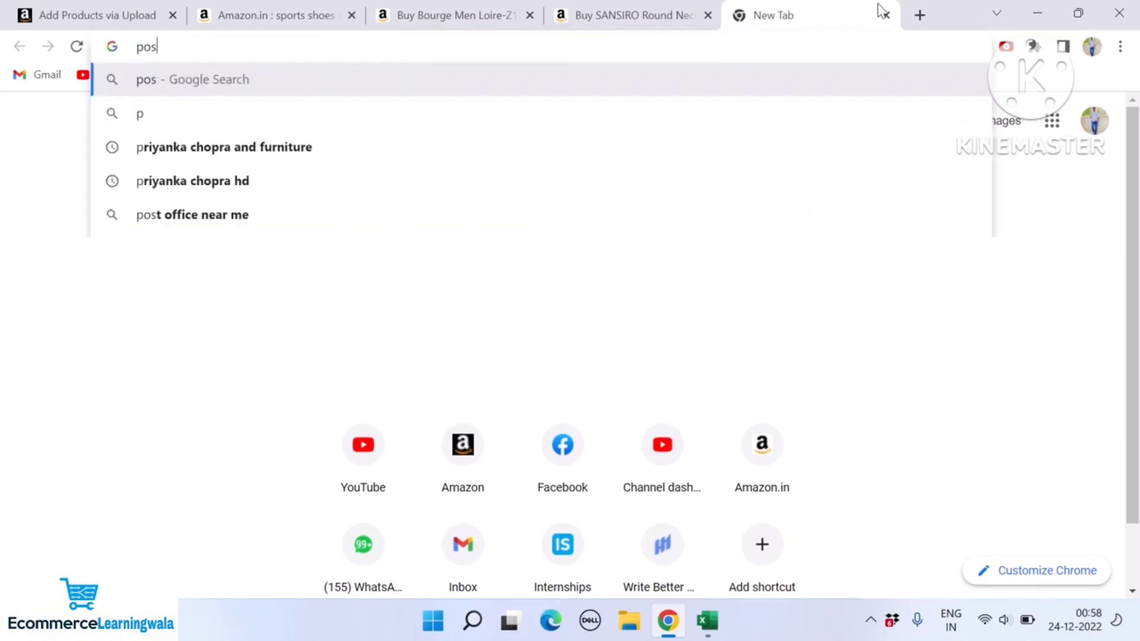
pyautogui.write('tim')
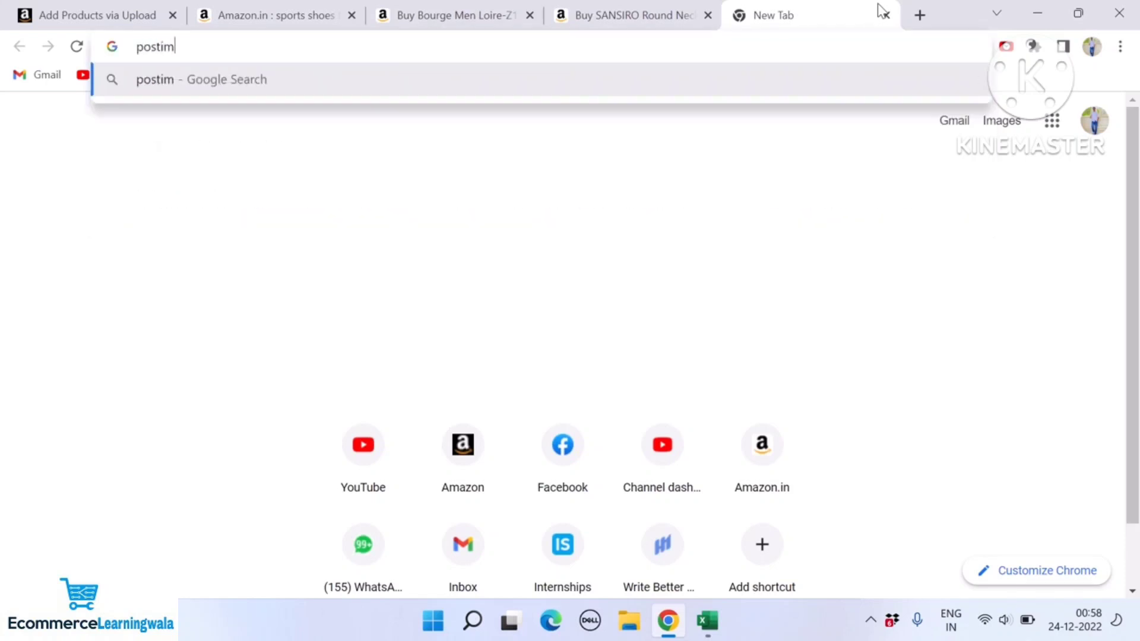
pyautogui.write('age')
pyautogui.press('Return')
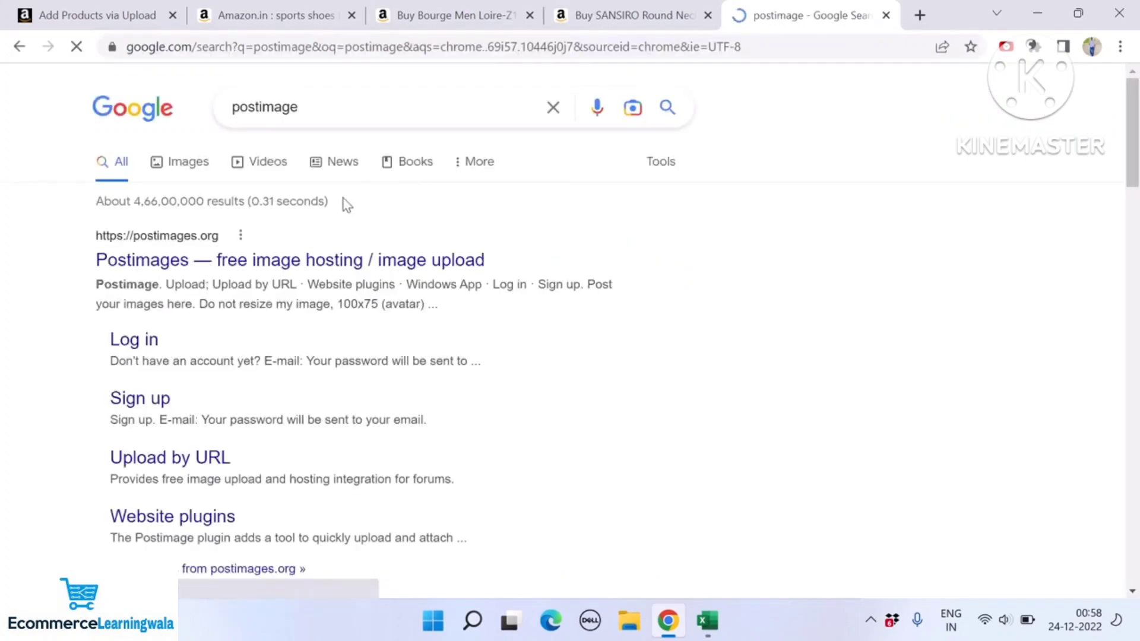
# Open the Postimages site and upload the three sandal images 41F6eliN3CL, 71sPet2uQlL._UX695_ and 41NSq2PiwDL from Downloads
pyautogui.click(197, 267)
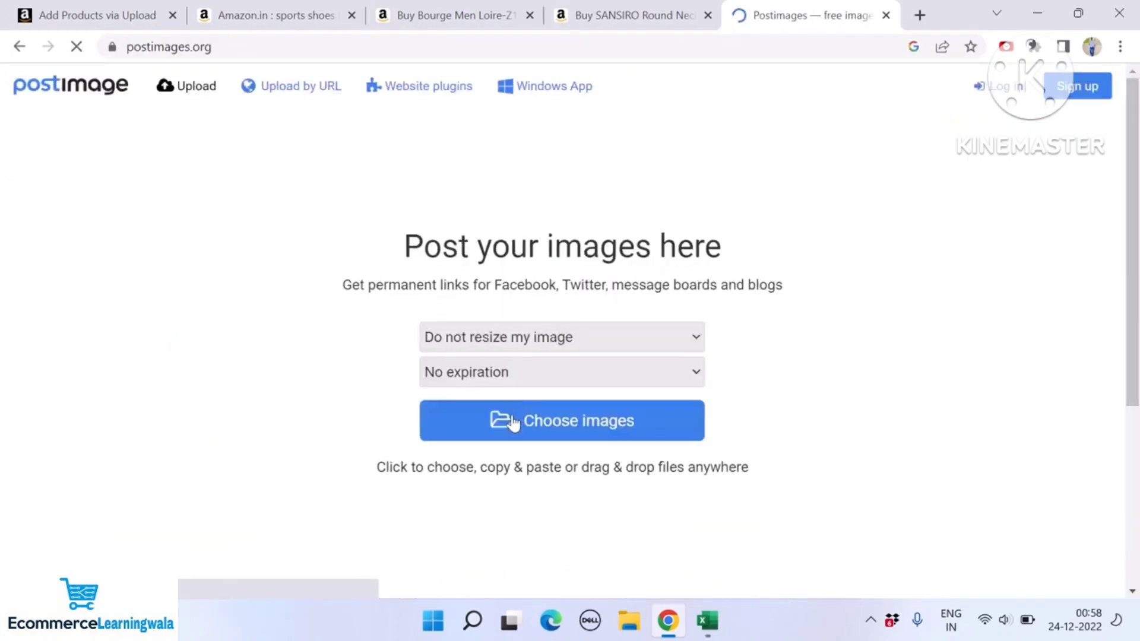
pyautogui.click(512, 422)
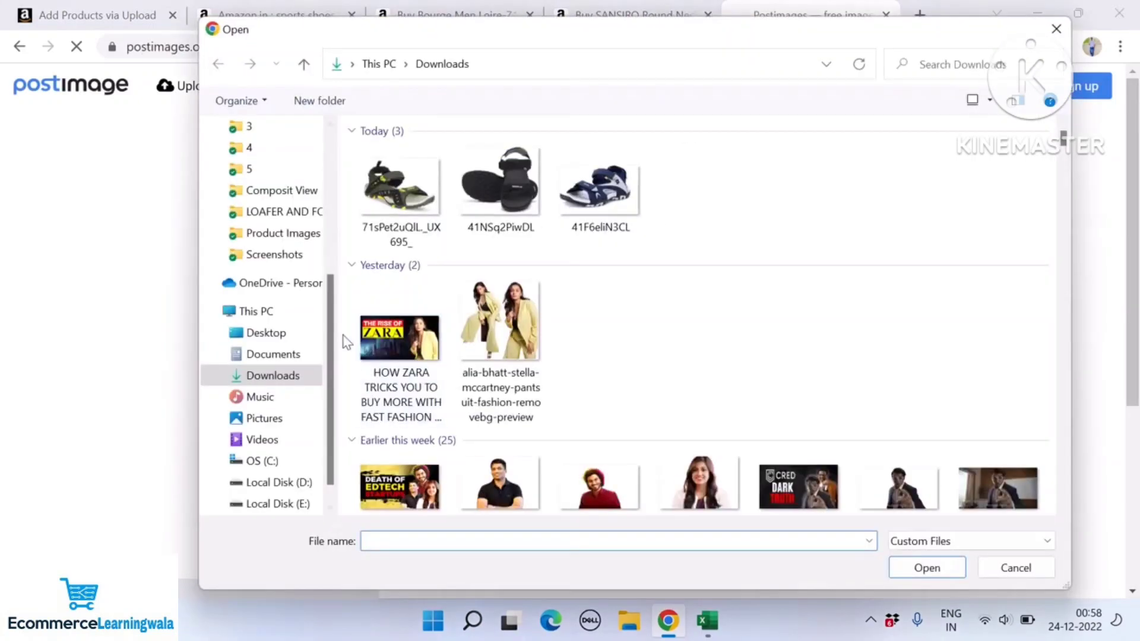
pyautogui.moveTo(722, 198); pyautogui.dragTo(422, 211)
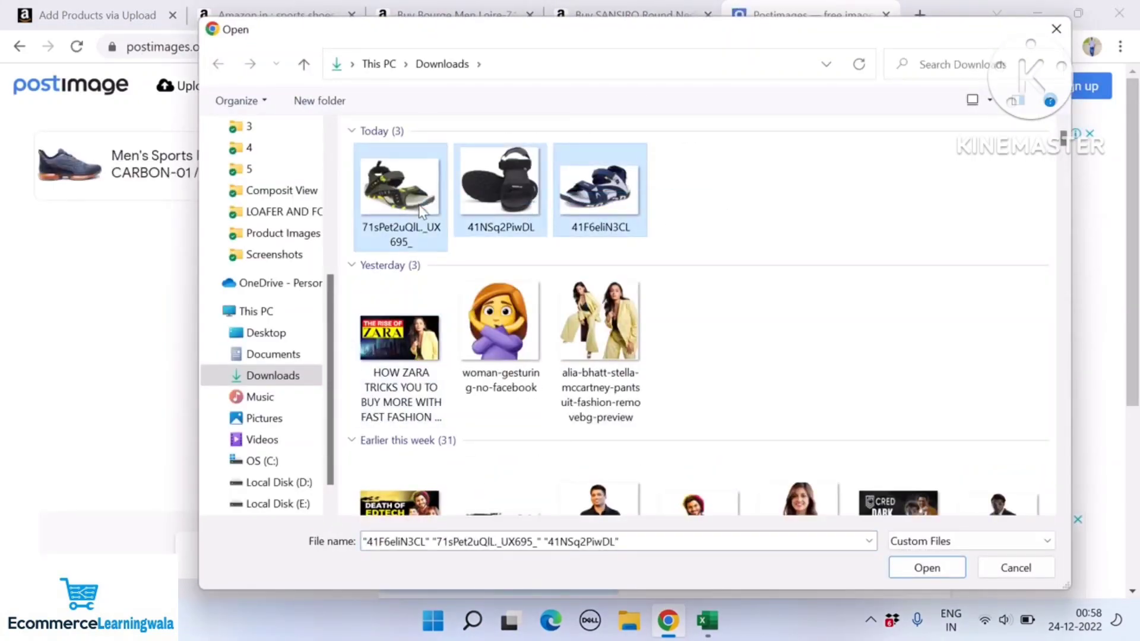
pyautogui.press('Return')
# Set the codes for all images to Direct link and copy the three image URLs
pyautogui.scroll(-1, 419, 208)
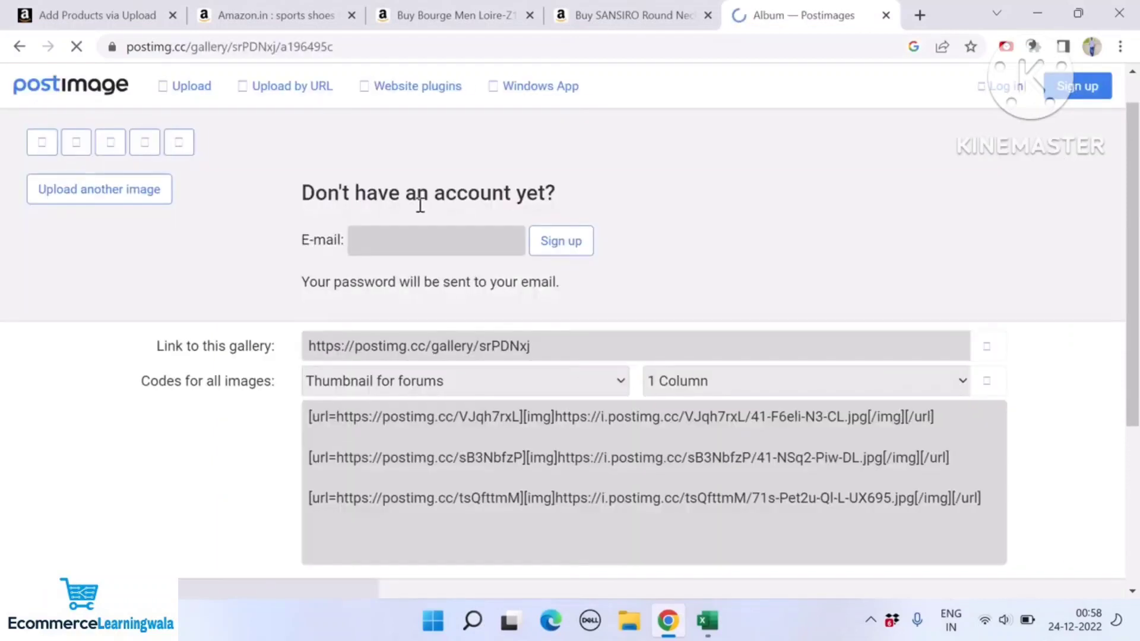
pyautogui.scroll(-2, 430, 273)
pyautogui.click(495, 283)
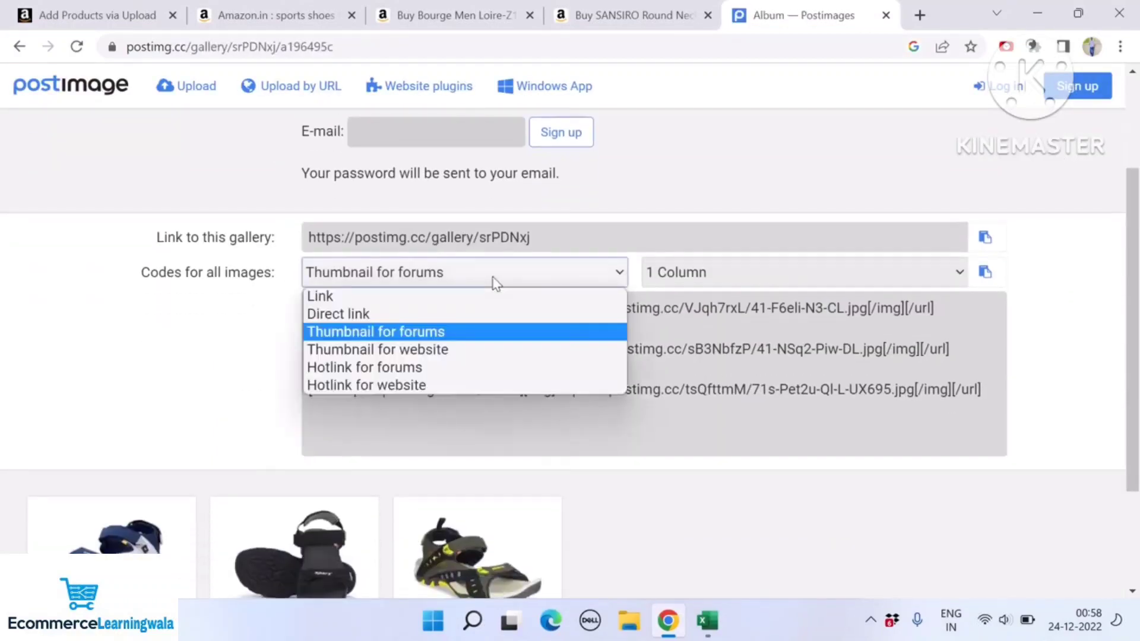
pyautogui.click(396, 313)
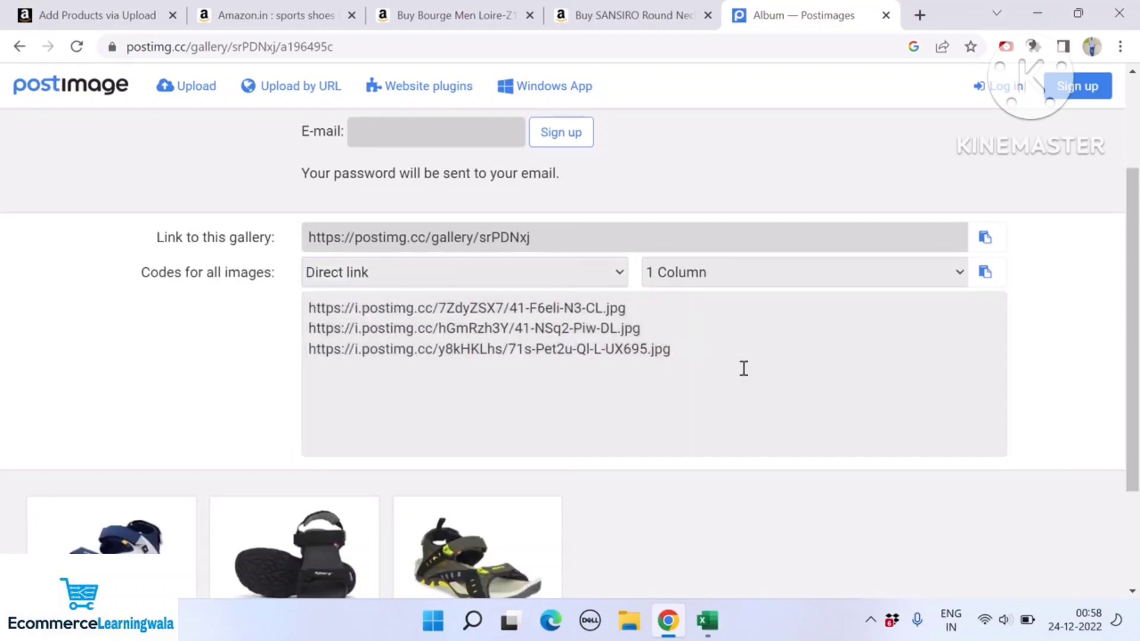
pyautogui.moveTo(743, 368); pyautogui.dragTo(309, 297)
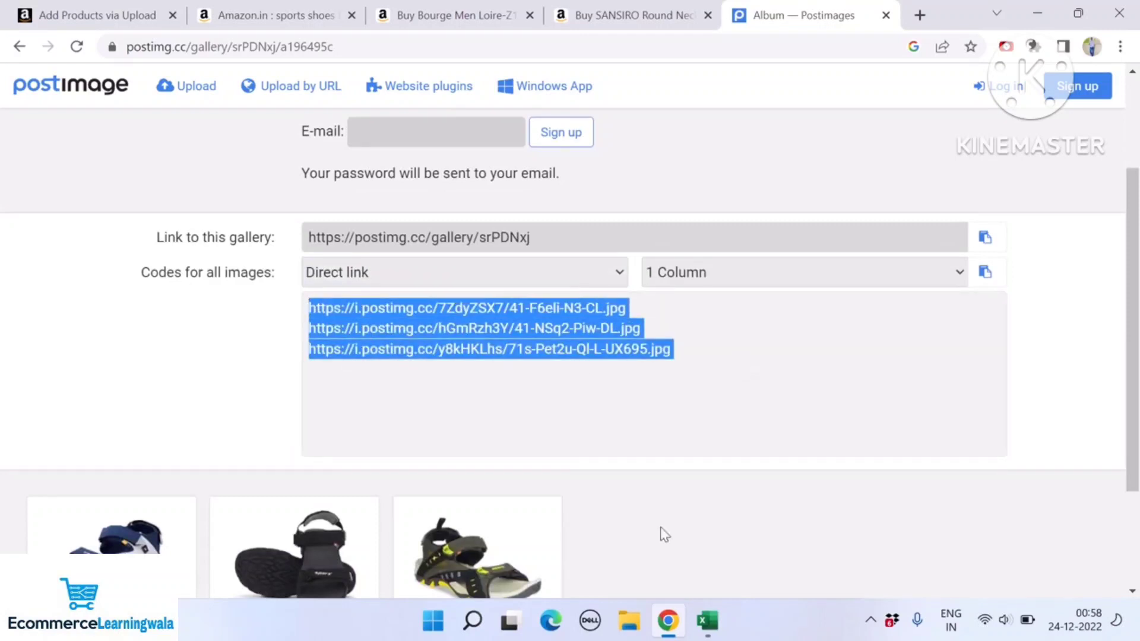
# Switch back to the Excel template and paste the image links as plain text under Main Image URL, starting at AP4
pyautogui.click(719, 628)
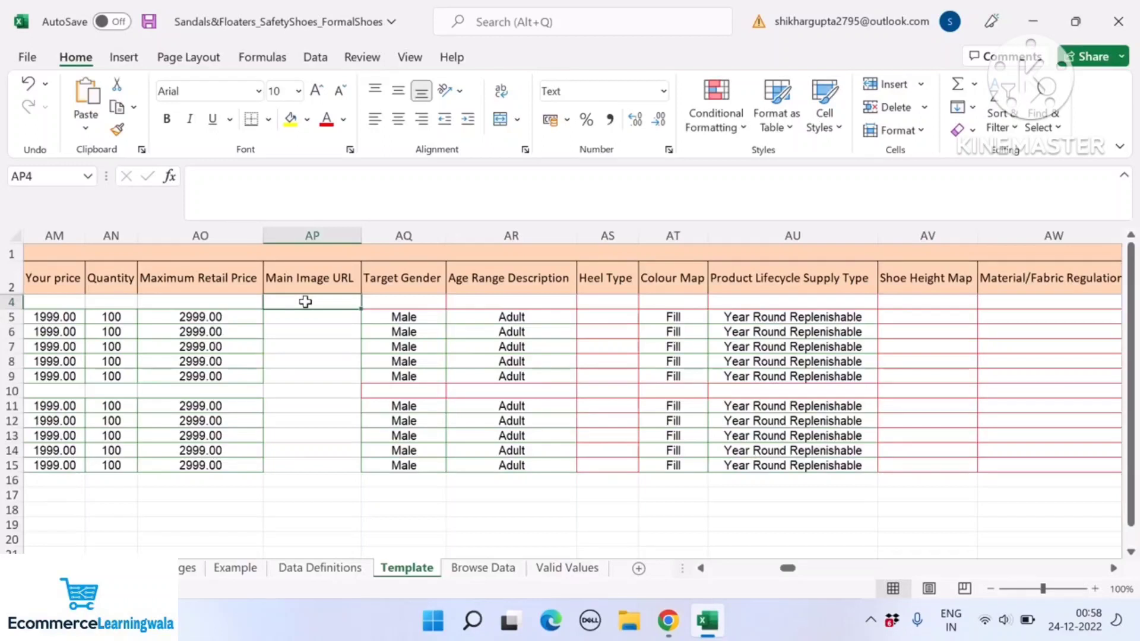
pyautogui.rightClick(305, 301)
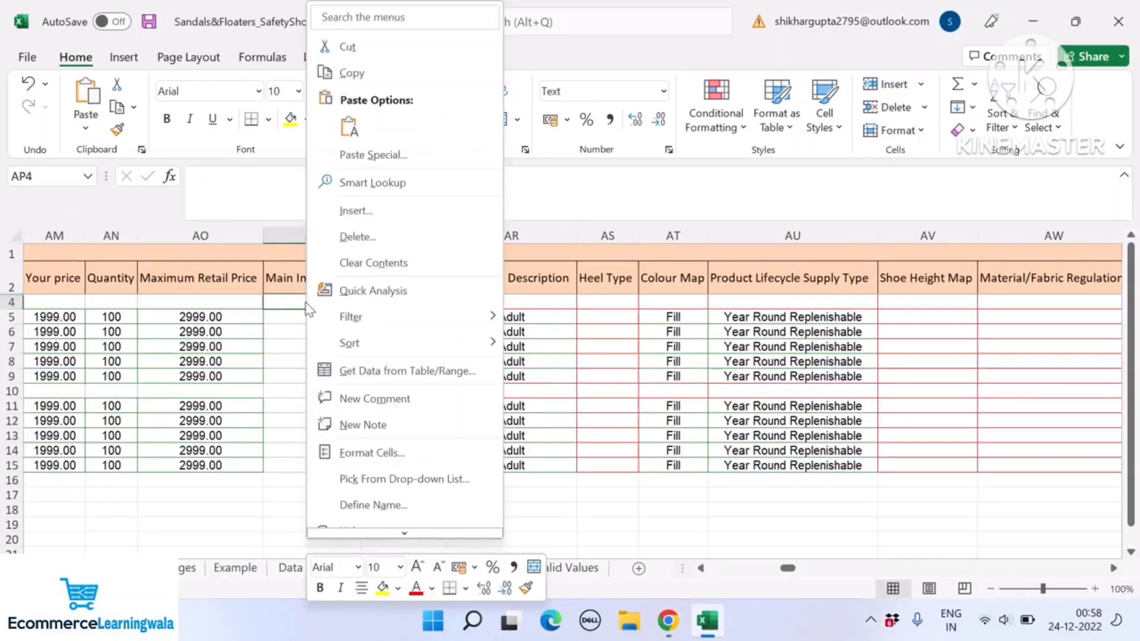
pyautogui.click(374, 155)
pyautogui.click(211, 110)
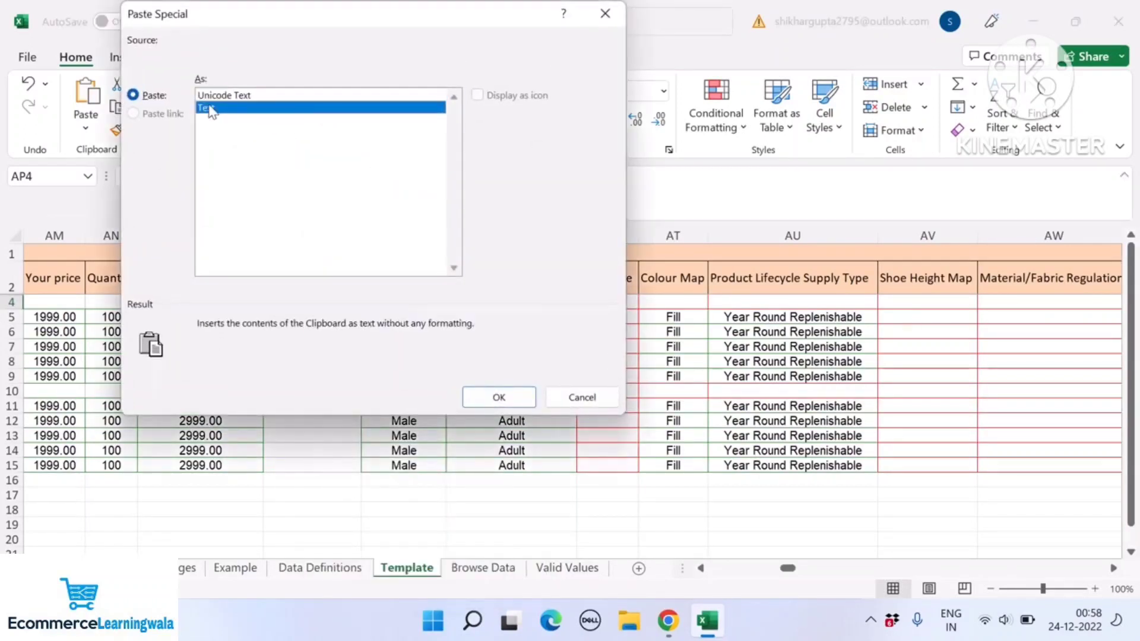
pyautogui.click(498, 397)
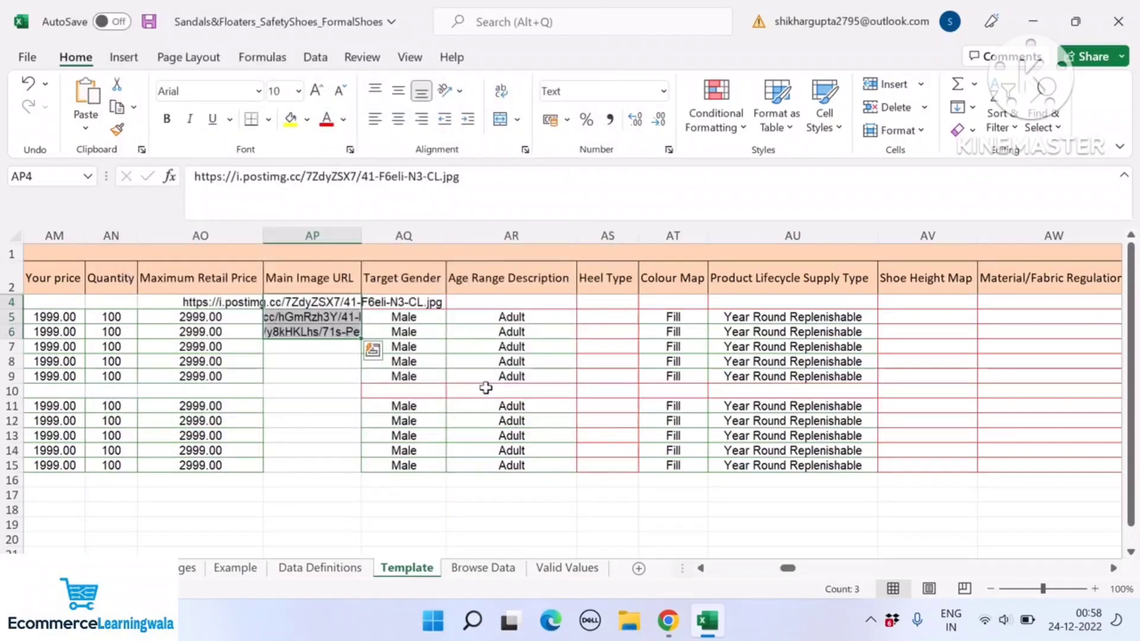
# Move the second image link (41-NSq2-Piw-DL.jpg) from AP5 to AQ4, beside the main image link
pyautogui.press('Down')
pyautogui.hotkey('shift', 'Down')
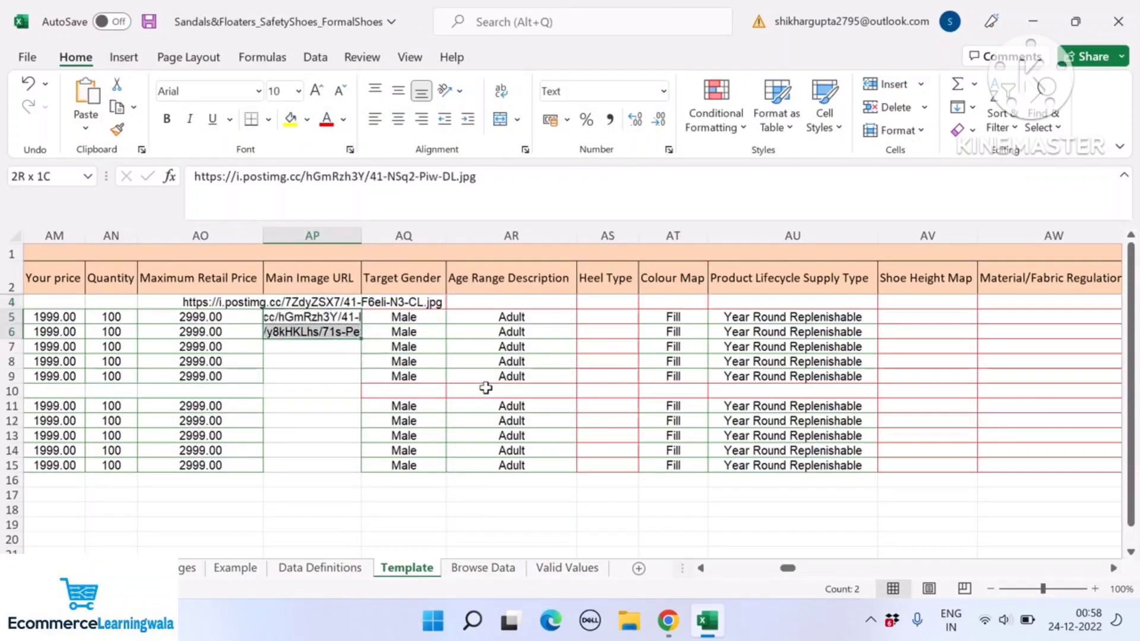
pyautogui.hotkey('ctrl', 'c')
pyautogui.press('Right')
pyautogui.press('Up')
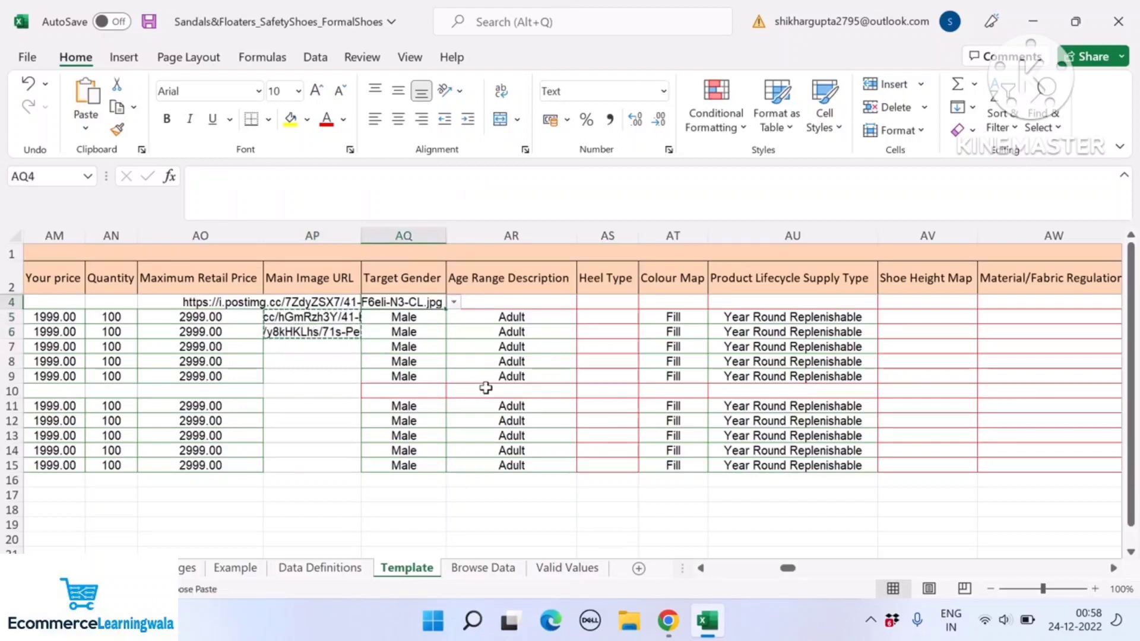
pyautogui.press('Left')
pyautogui.press('Down')
pyautogui.press('Right')
pyautogui.press('Up')
pyautogui.hotkey('ctrl', 'v')
pyautogui.press('Left')
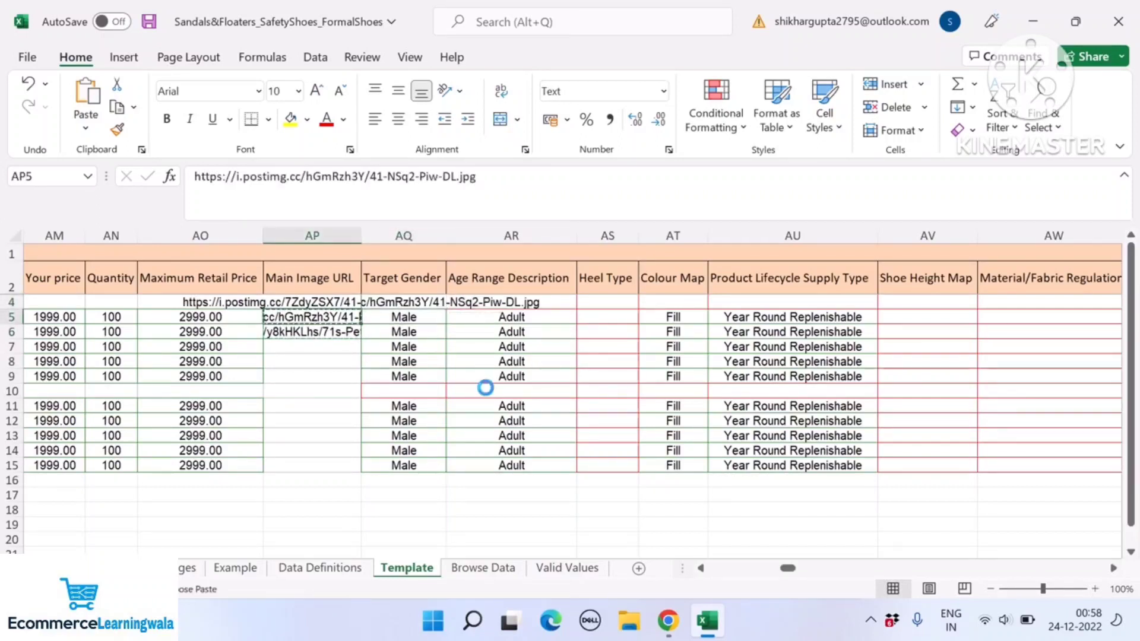
pyautogui.press('Delete')
# Move the third image link (71s-Pet2u-Ql-L-UX695.jpg) from AP6 to AR4
pyautogui.press('Down')
pyautogui.press('Right')
pyautogui.press('Right')
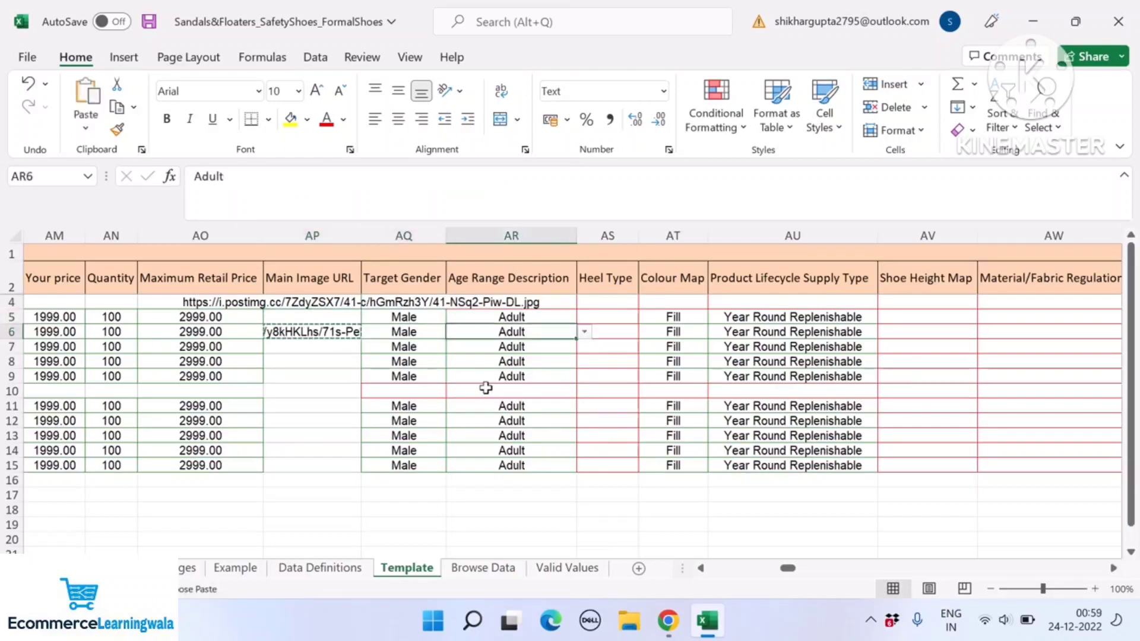
pyautogui.press('Up')
pyautogui.press('Up')
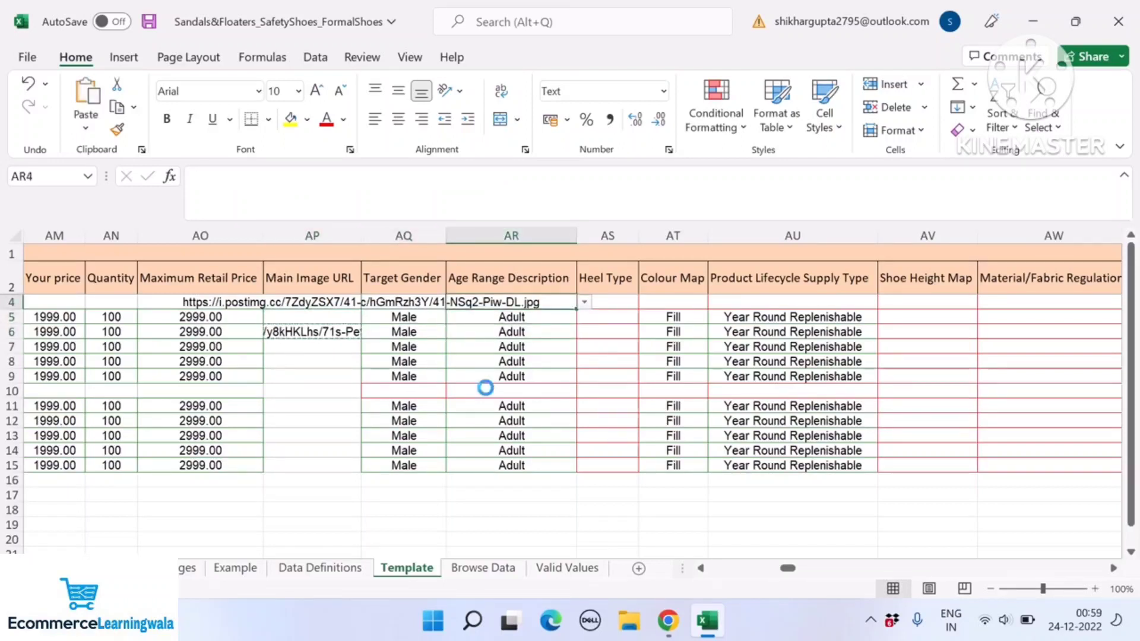
pyautogui.hotkey('ctrl', 'v')
# Copy the Main Image URL from row 4 down through row 15
pyautogui.press('Left')
pyautogui.press('Left')
pyautogui.hotkey('ctrl', 'c')
pyautogui.hotkey('shift', 'Down')
pyautogui.hotkey('shift', 'Down')
pyautogui.hotkey('shift', 'Down')
pyautogui.hotkey('shift', 'Down')
pyautogui.hotkey('shift', 'Down')
pyautogui.hotkey('shift', 'Down')
pyautogui.hotkey('shift', 'Down')
pyautogui.hotkey('shift', 'Down')
pyautogui.hotkey('shift', 'Down')
pyautogui.hotkey('shift', 'Down')
pyautogui.hotkey('shift', 'Down')
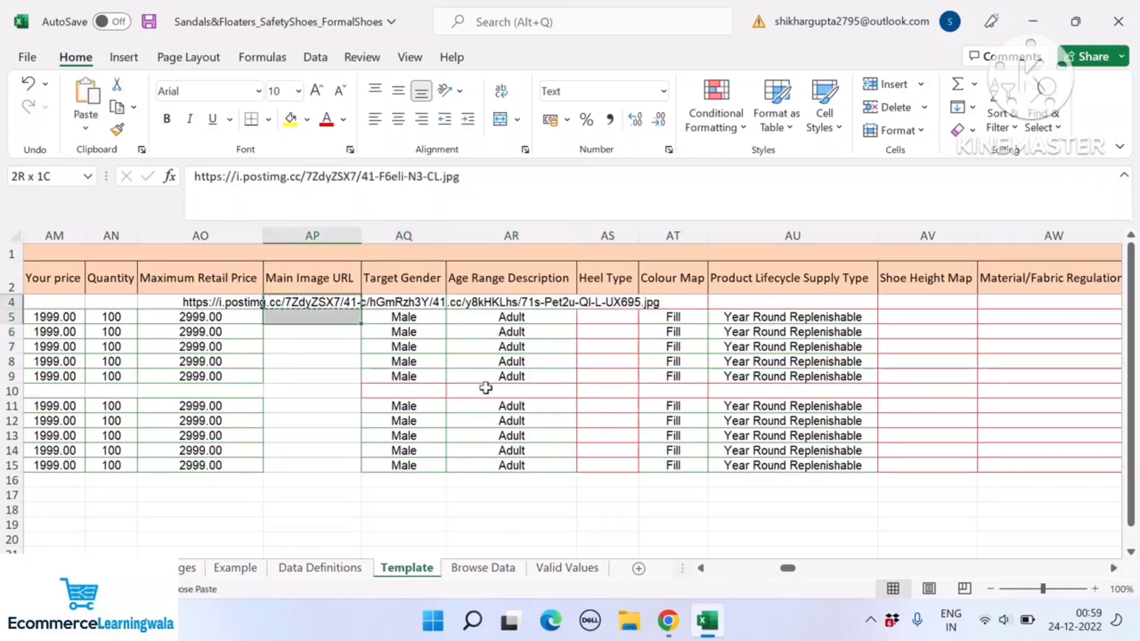
pyautogui.hotkey('ctrl', 'v')
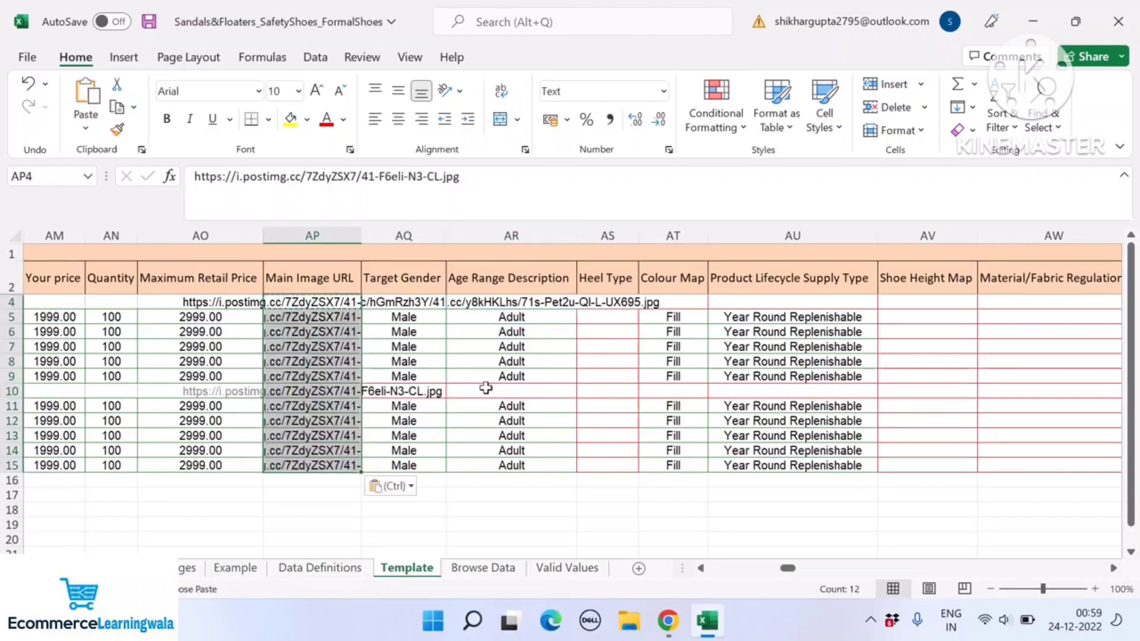
# Copy the second and third image links from AQ4 and AR4 into Other Image URL1 and Other Image URL2 of row 4
pyautogui.press('Right')
pyautogui.hotkey('shift', 'Right')
pyautogui.hotkey('shift', 'Right')
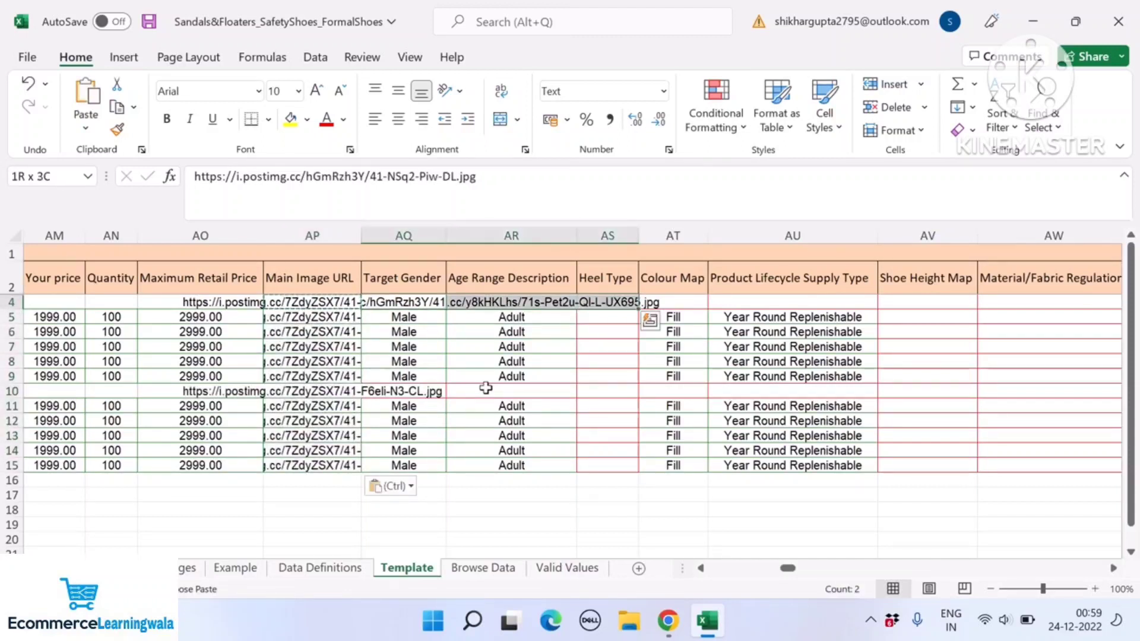
pyautogui.press('Right')
pyautogui.press('Right')
pyautogui.press('Right')
pyautogui.press('Right')
pyautogui.press('Right')
pyautogui.press('Right')
pyautogui.press('Right')
pyautogui.press('Right')
pyautogui.press('Right')
pyautogui.press('Right')
pyautogui.press('Right')
pyautogui.press('Right')
pyautogui.press('Right')
pyautogui.press('Right')
pyautogui.press('Right')
pyautogui.press('Right')
pyautogui.press('Right')
pyautogui.press('Right')
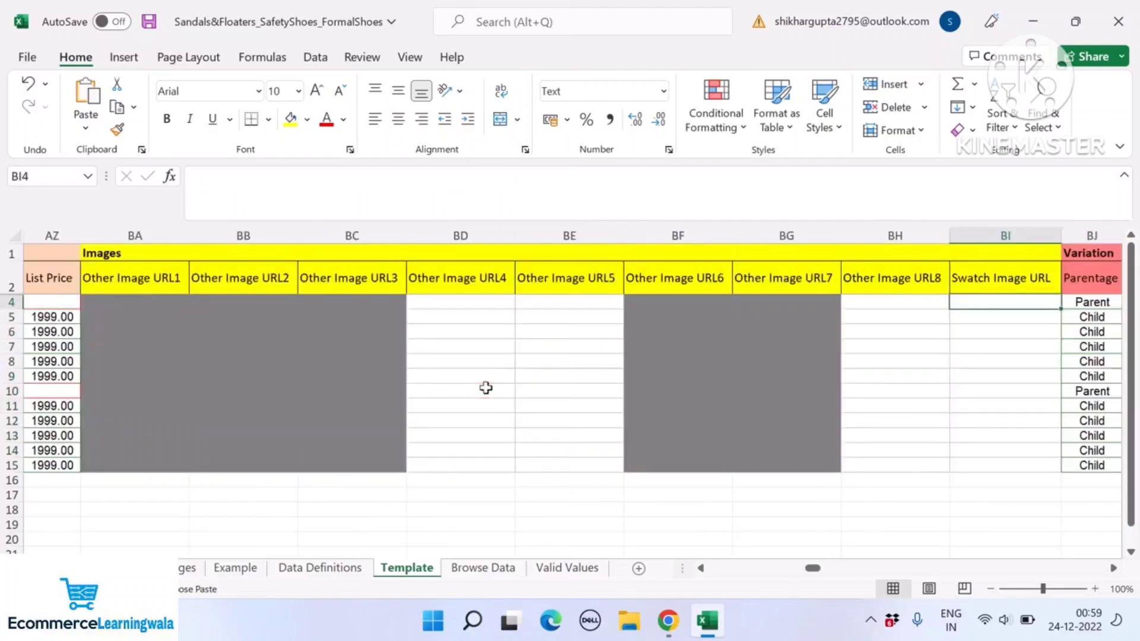
pyautogui.press('Left')
pyautogui.press('Left')
pyautogui.press('Left')
pyautogui.press('Left')
pyautogui.press('Left')
pyautogui.press('Left')
pyautogui.press('Left')
pyautogui.press('Left')
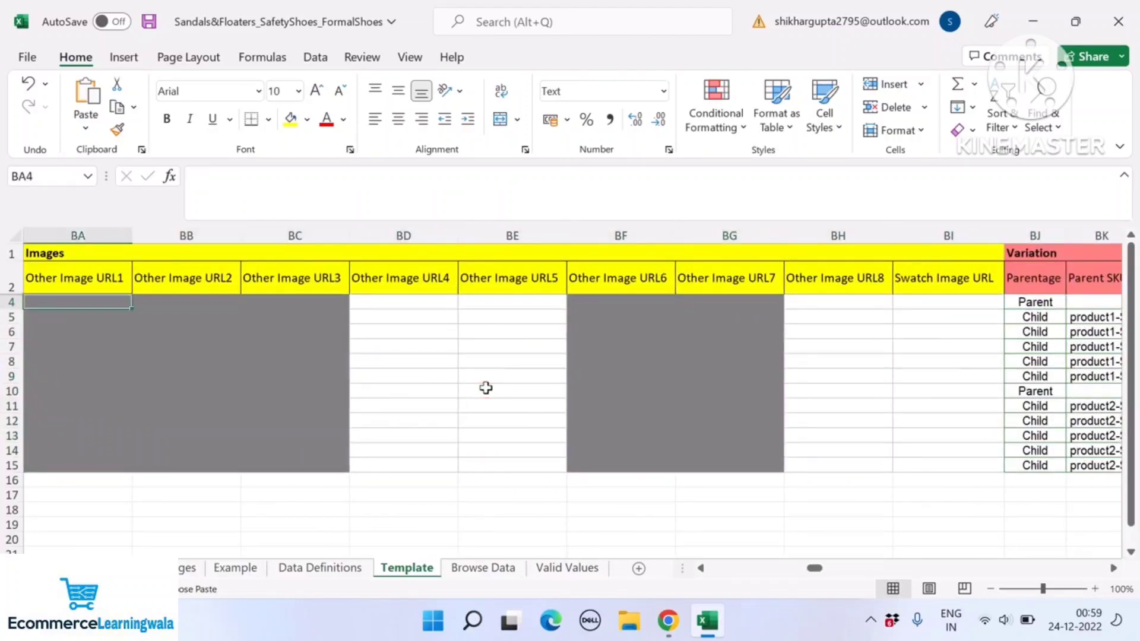
pyautogui.press('Left')
pyautogui.press('Left')
pyautogui.press('Right')
pyautogui.press('Right')
pyautogui.hotkey('ctrl', 'v')
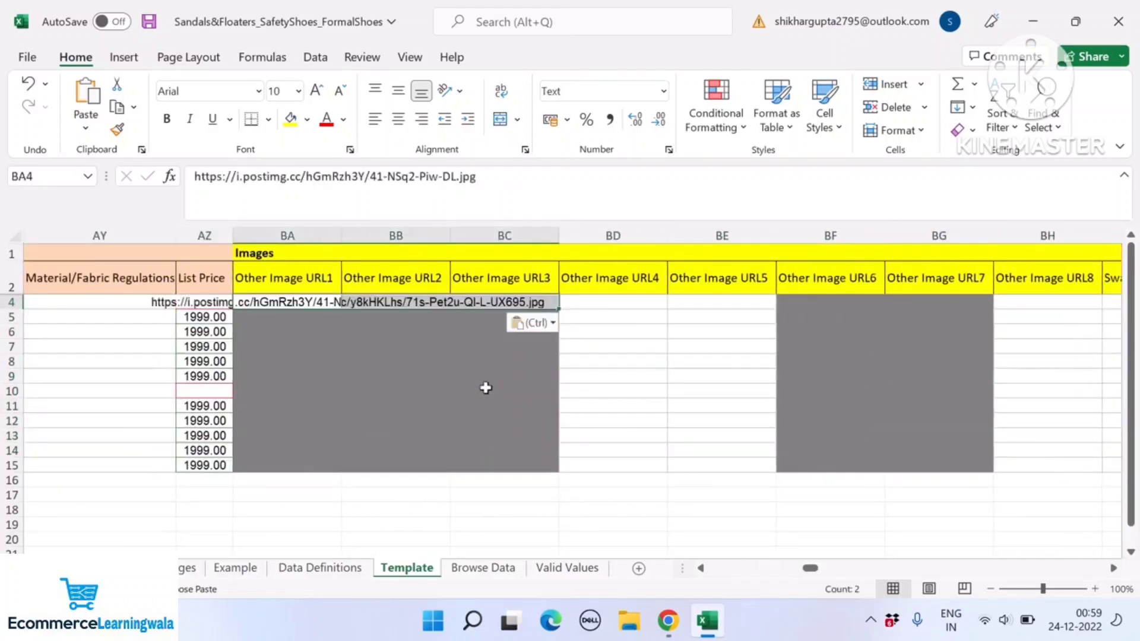
# Copy the Other Image URL1 to URL3 cells of row 4 down through row 15
pyautogui.hotkey('ctrl', 'c')
pyautogui.hotkey('shift', 'Down')
pyautogui.hotkey('shift', 'Down')
pyautogui.hotkey('shift', 'Down')
pyautogui.hotkey('shift', 'Down')
pyautogui.hotkey('shift', 'Down')
pyautogui.hotkey('shift', 'Down')
pyautogui.hotkey('shift', 'Down')
pyautogui.hotkey('shift', 'Down')
pyautogui.hotkey('shift', 'Down')
pyautogui.hotkey('shift', 'Down')
pyautogui.hotkey('shift', 'Down')
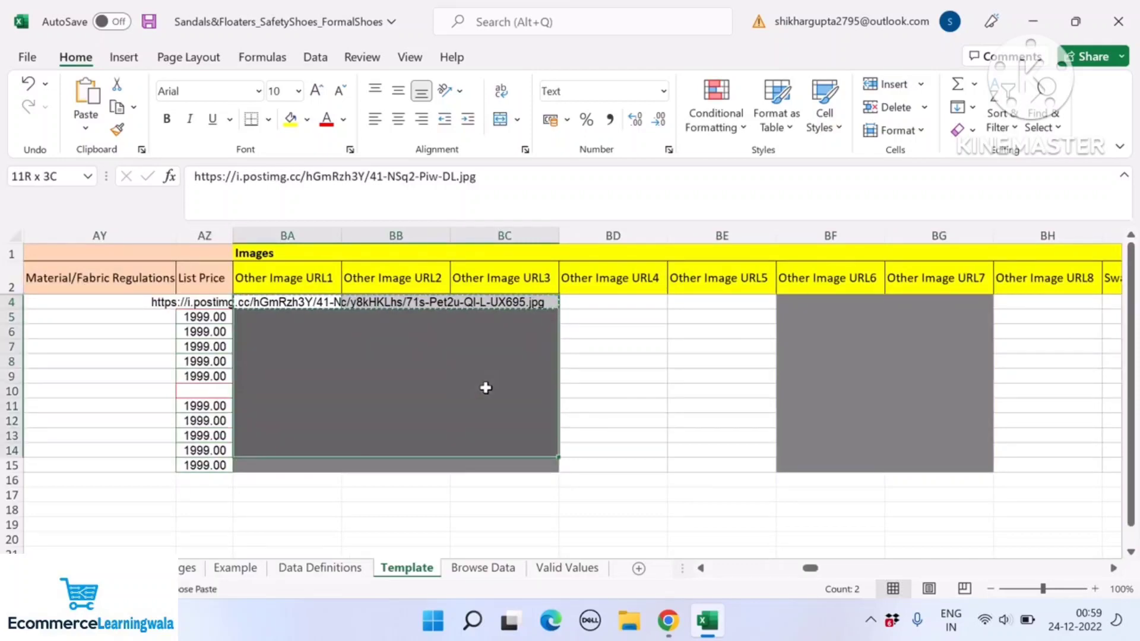
pyautogui.hotkey('ctrl', 'v')
# Look back over row 4 from the image columns to the Feed Product Type column
pyautogui.press('Left')
pyautogui.press('Left')
pyautogui.press('Left')
pyautogui.press('Left')
pyautogui.press('Left')
pyautogui.press('Left')
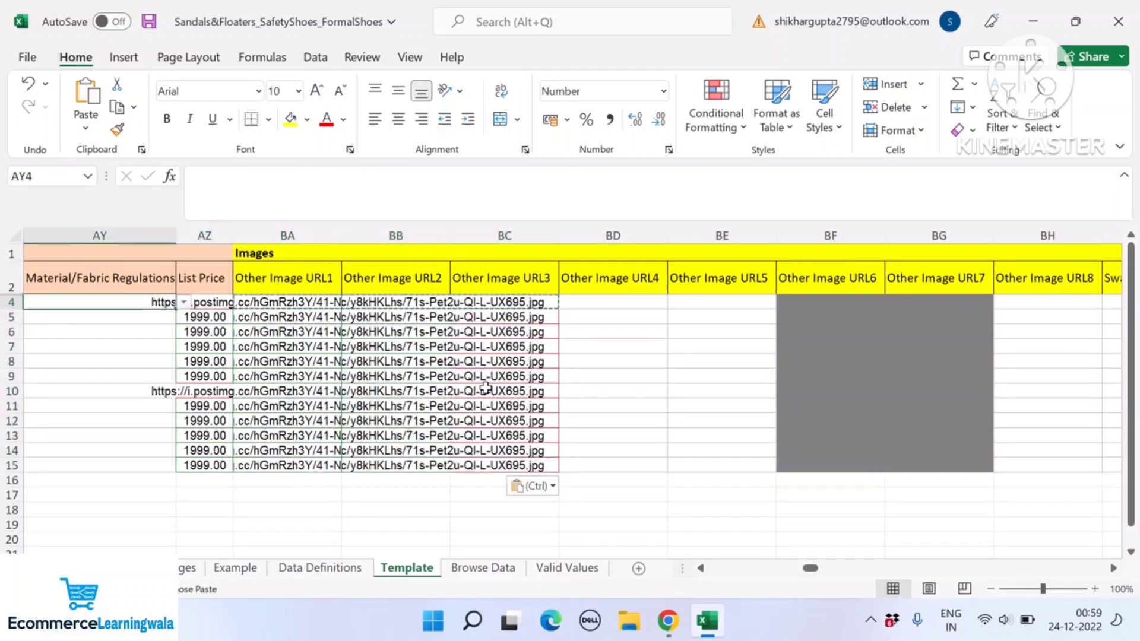
pyautogui.press('Left')
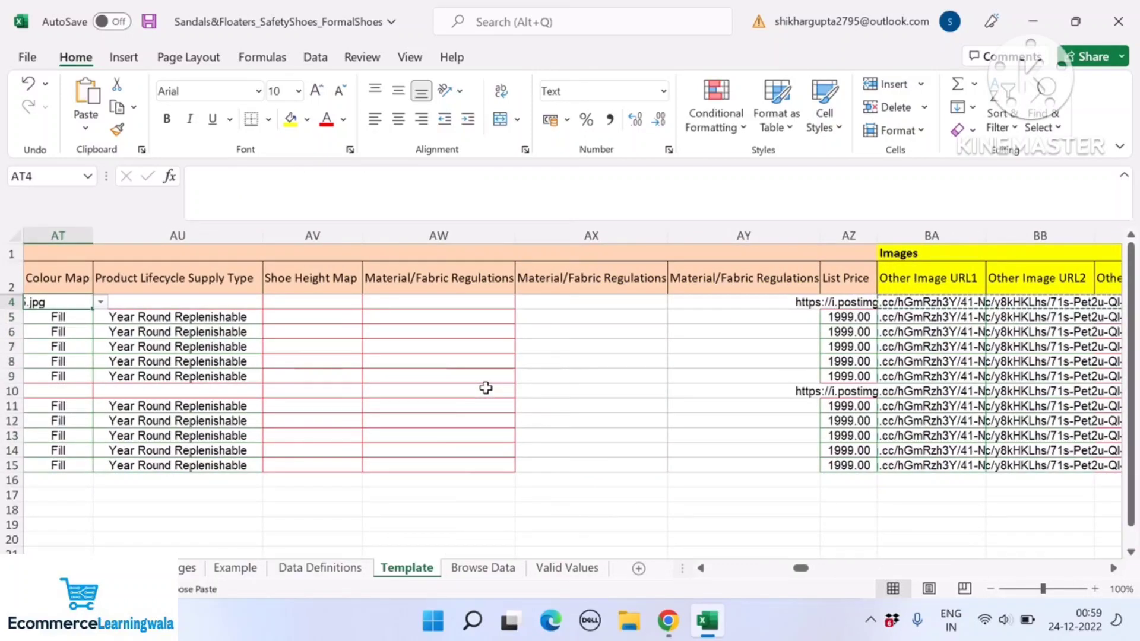
pyautogui.press('Left')
pyautogui.press('Left')
pyautogui.press('Left')
pyautogui.press('Left')
pyautogui.press('Left')
pyautogui.press('Left')
pyautogui.press('Left')
pyautogui.press('Left')
pyautogui.press('Left')
pyautogui.press('Left')
pyautogui.press('Left')
pyautogui.press('Left')
pyautogui.press('Left')
pyautogui.press('Left')
pyautogui.press('Left')
pyautogui.press('Left')
pyautogui.press('Left')
pyautogui.press('Left')
pyautogui.press('Left')
pyautogui.press('Left')
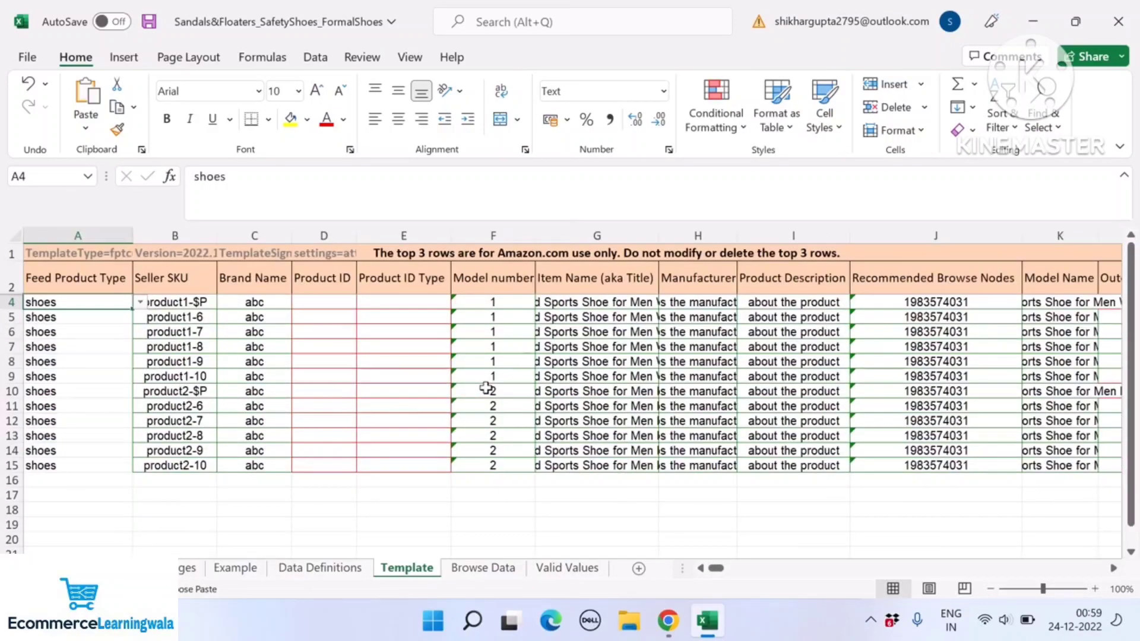
# Review row 4 across the template from Feed Product Type through the image and discovery columns to Subject Character
pyautogui.press('Right')
pyautogui.press('Right')
pyautogui.press('Right')
pyautogui.press('Right')
pyautogui.press('Right')
pyautogui.press('Right')
pyautogui.press('Right')
pyautogui.press('Right')
pyautogui.press('Right')
pyautogui.press('Right')
pyautogui.press('Right')
pyautogui.press('Right')
pyautogui.press('Right')
pyautogui.press('Right')
pyautogui.press('Right')
pyautogui.press('Right')
pyautogui.press('Right')
pyautogui.press('Right')
pyautogui.press('Right')
pyautogui.press('Right')
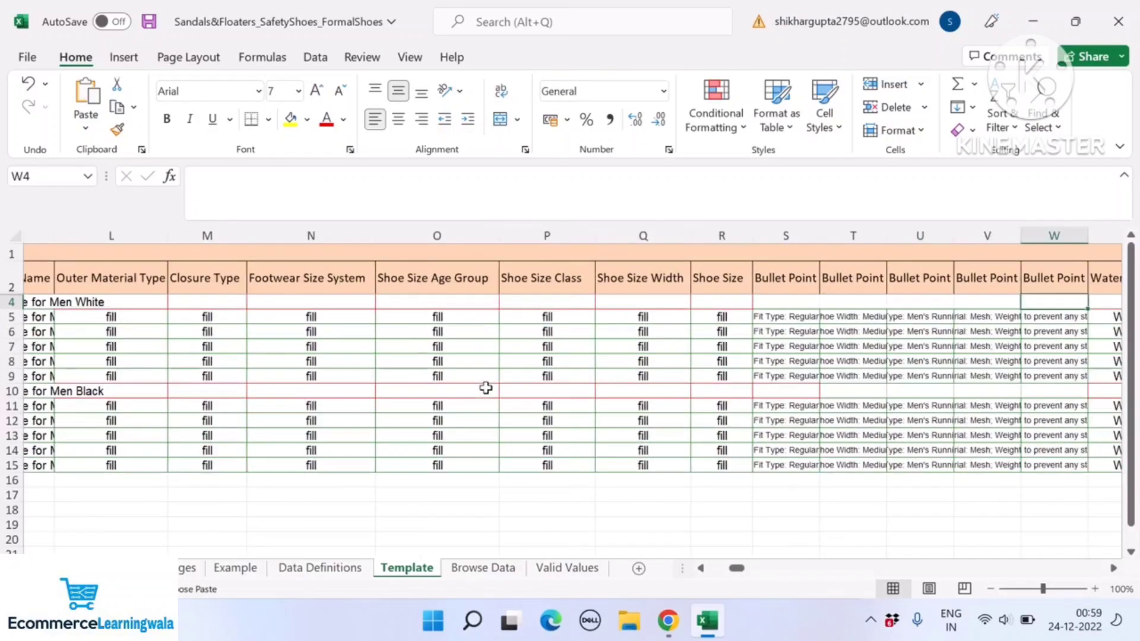
pyautogui.press('Right')
pyautogui.press('Right')
pyautogui.press('Right')
pyautogui.press('Right')
pyautogui.press('Right')
pyautogui.press('Right')
pyautogui.press('Right')
pyautogui.press('Right')
pyautogui.press('Right')
pyautogui.press('Right')
pyautogui.press('Right')
pyautogui.press('Right')
pyautogui.press('Right')
pyautogui.press('Right')
pyautogui.press('Right')
pyautogui.press('Right')
pyautogui.press('Right')
pyautogui.press('Right')
pyautogui.press('Right')
pyautogui.press('Right')
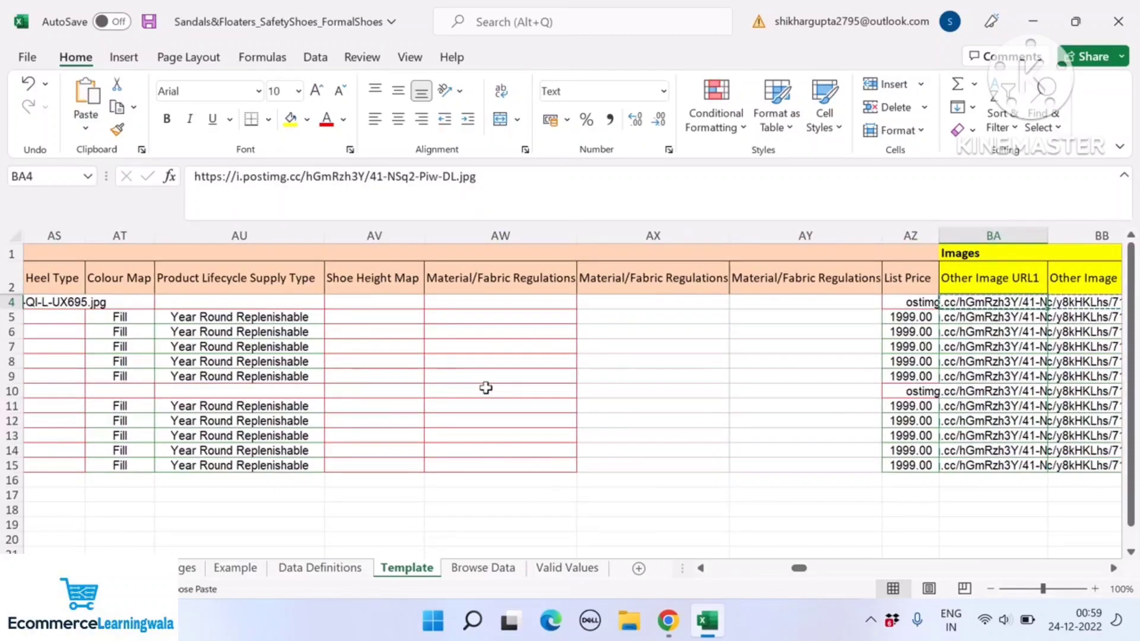
pyautogui.press('Right')
pyautogui.press('Right')
pyautogui.press('Right')
pyautogui.press('Right')
pyautogui.press('Right')
pyautogui.press('Right')
pyautogui.press('Right')
pyautogui.press('Right')
pyautogui.press('Right')
pyautogui.press('Right')
pyautogui.press('Right')
pyautogui.press('Right')
pyautogui.press('Right')
pyautogui.press('Right')
pyautogui.press('Right')
pyautogui.press('Right')
pyautogui.press('Right')
pyautogui.press('Right')
pyautogui.press('Right')
pyautogui.press('Right')
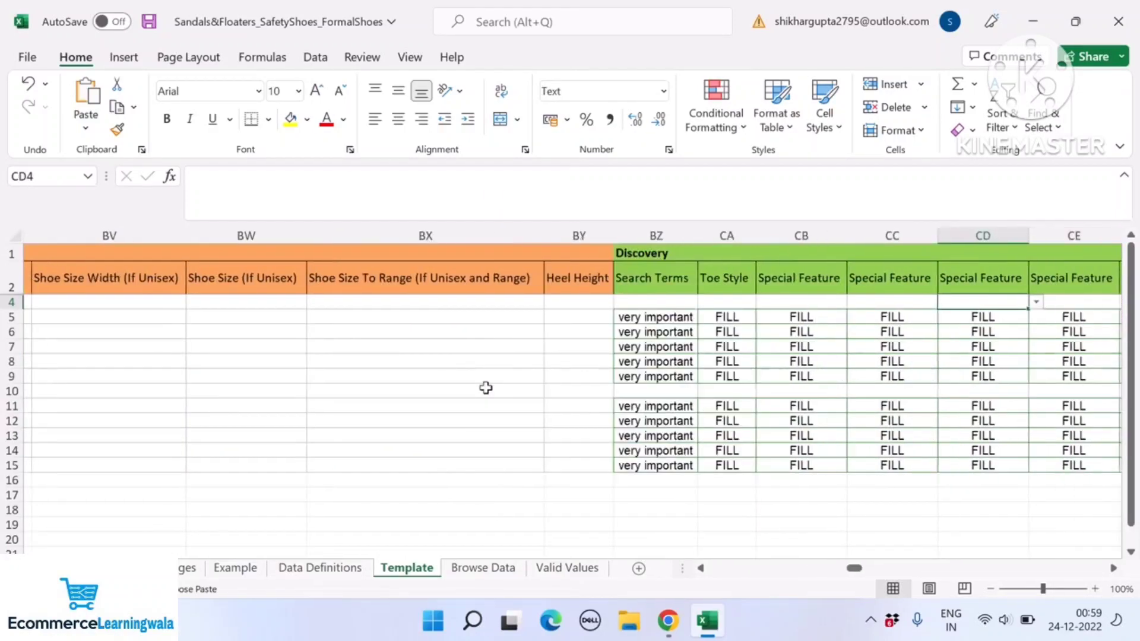
pyautogui.press('Right')
pyautogui.press('Right')
pyautogui.press('Right')
pyautogui.press('Right')
pyautogui.press('Right')
pyautogui.press('Right')
pyautogui.press('Right')
pyautogui.press('Right')
pyautogui.press('Right')
pyautogui.press('Right')
# Save the completed template workbook, switch to Amazon Seller Central in Chrome and open the Upload Your Spreadsheet page
pyautogui.hotkey('ctrl', 's')
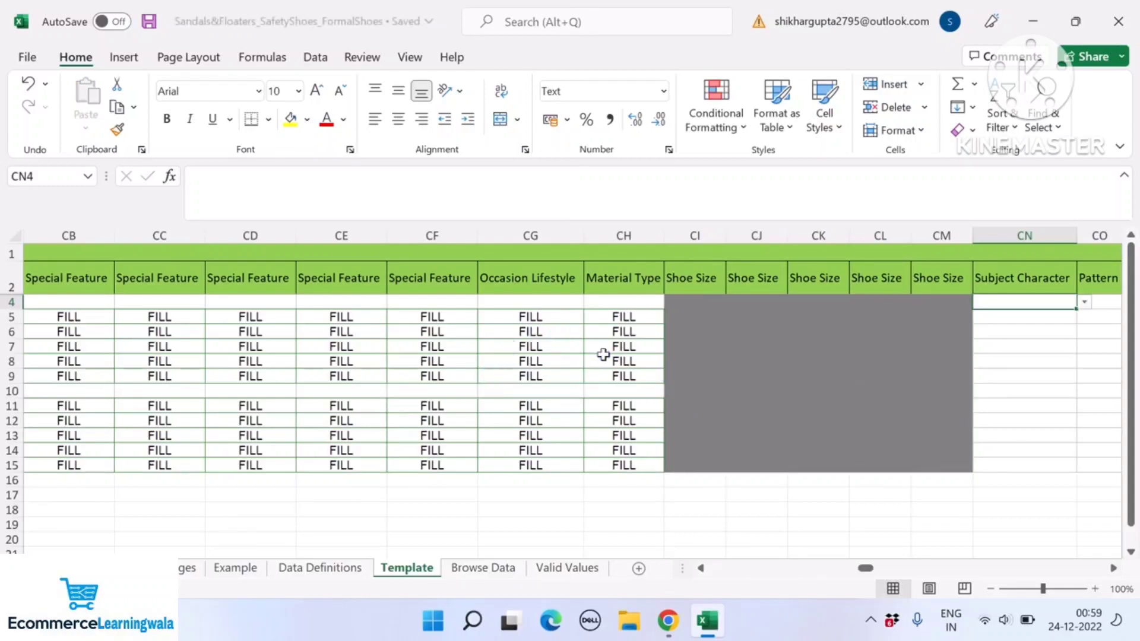
pyautogui.click(667, 620)
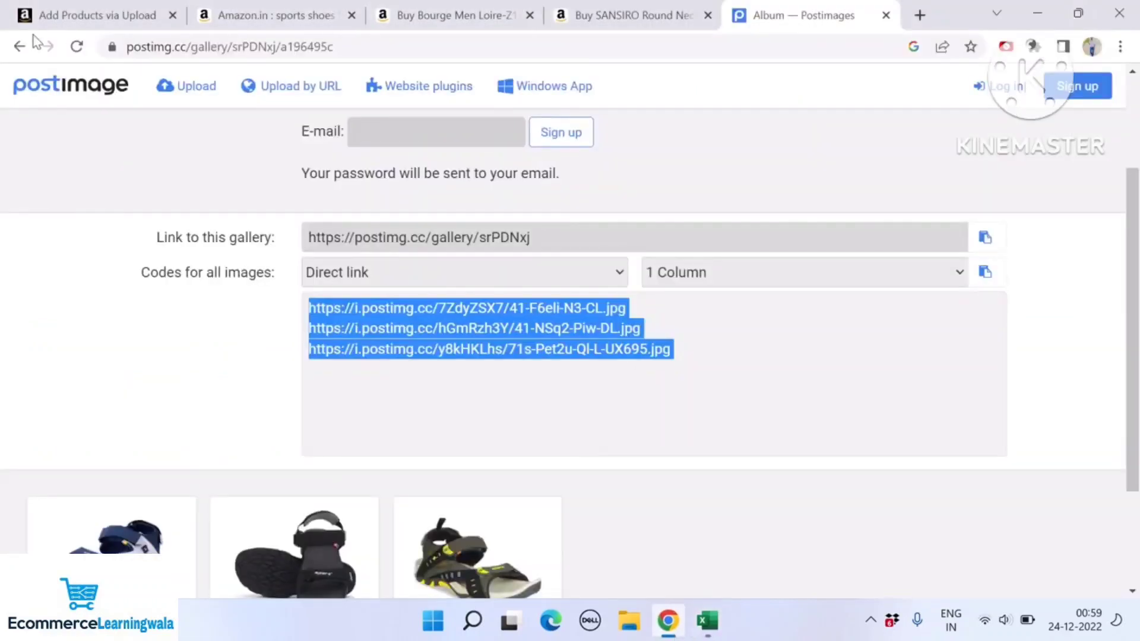
pyautogui.click(61, 7)
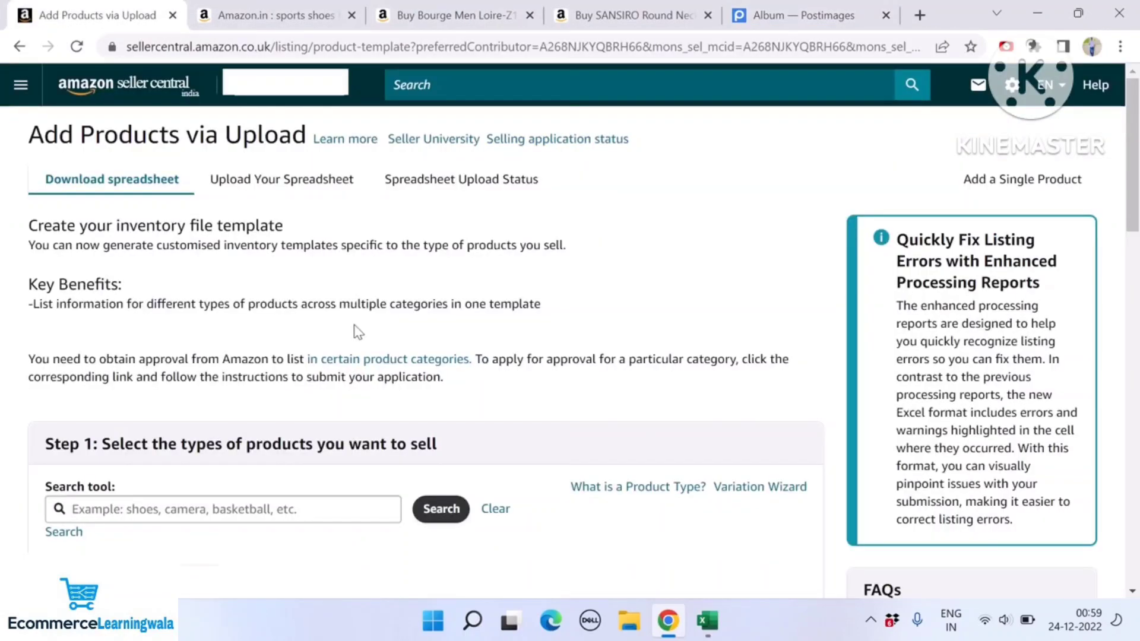
pyautogui.click(282, 181)
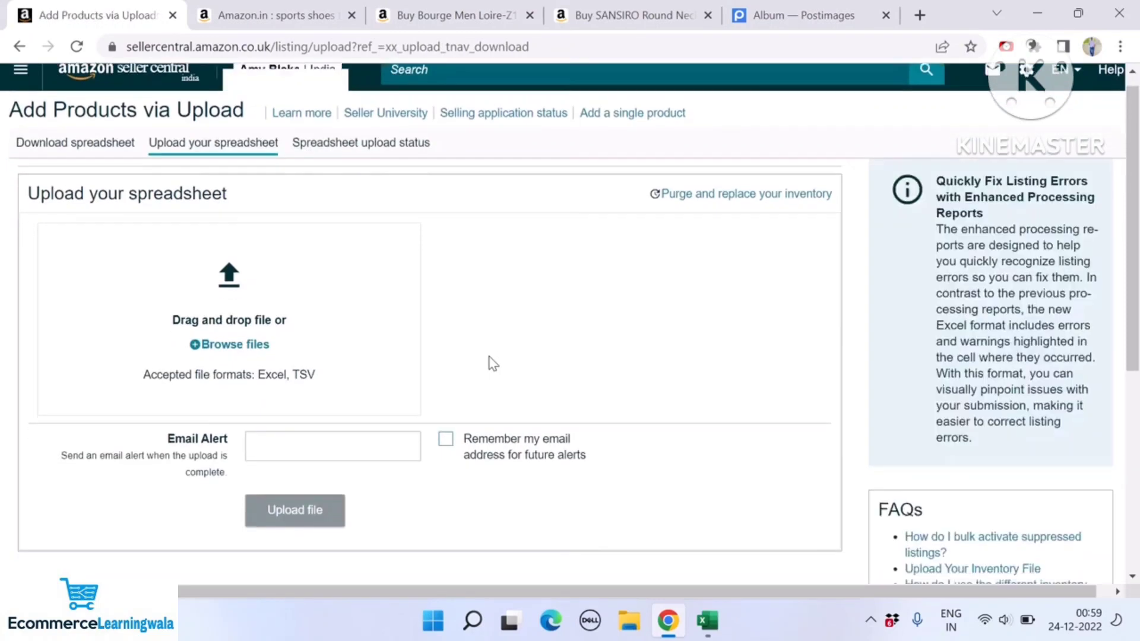
pyautogui.scroll(-2, 491, 362)
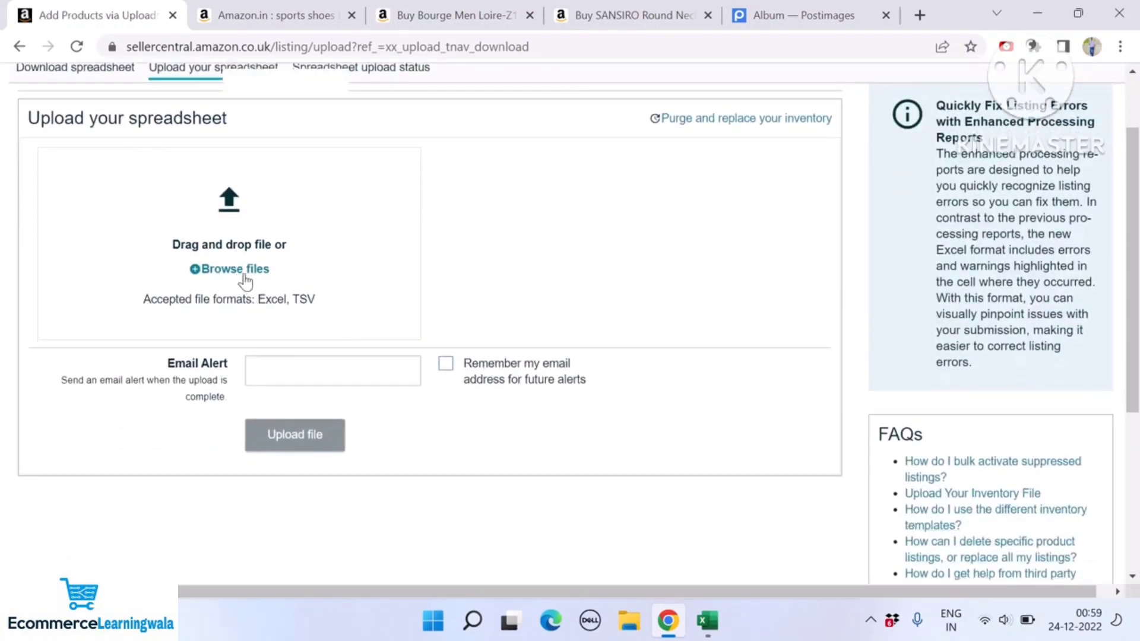
pyautogui.click(245, 270)
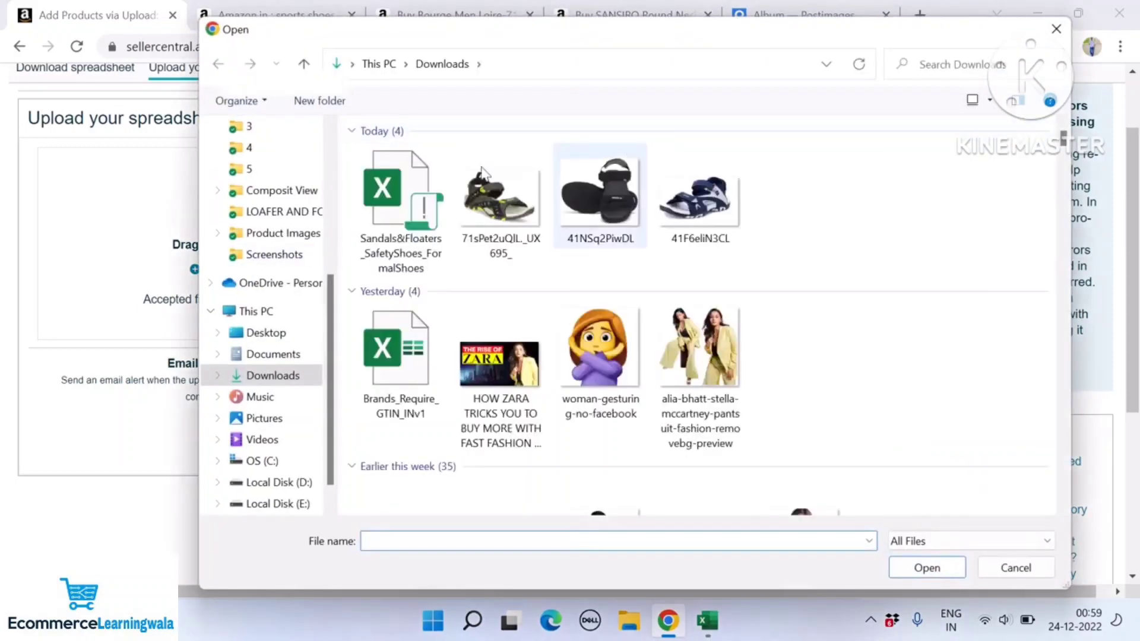
pyautogui.click(386, 195)
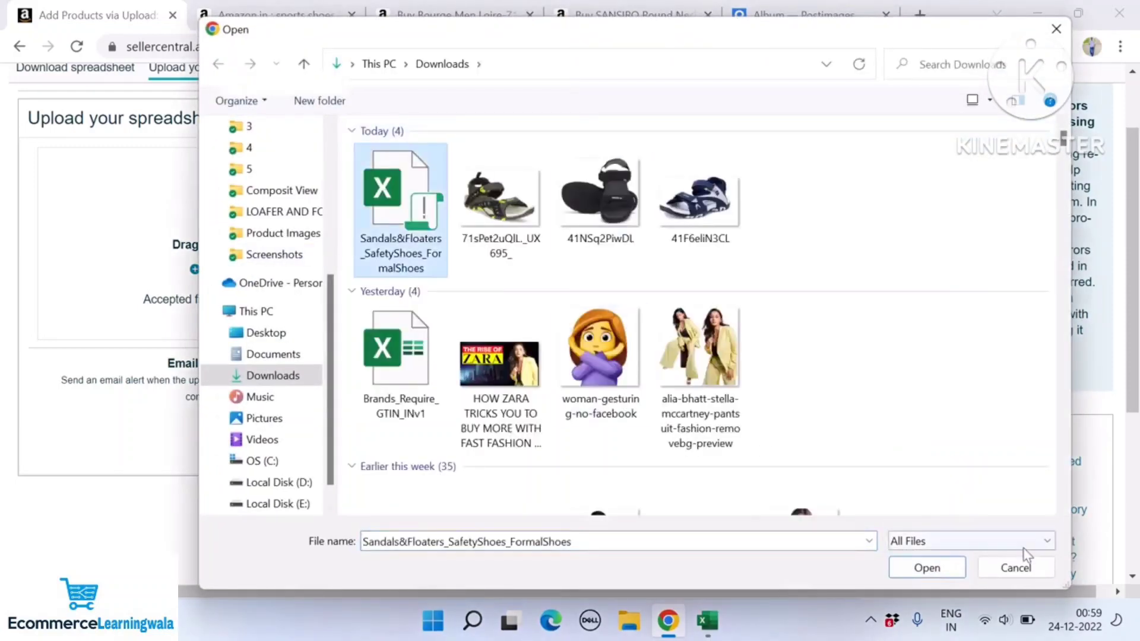
pyautogui.click(1015, 569)
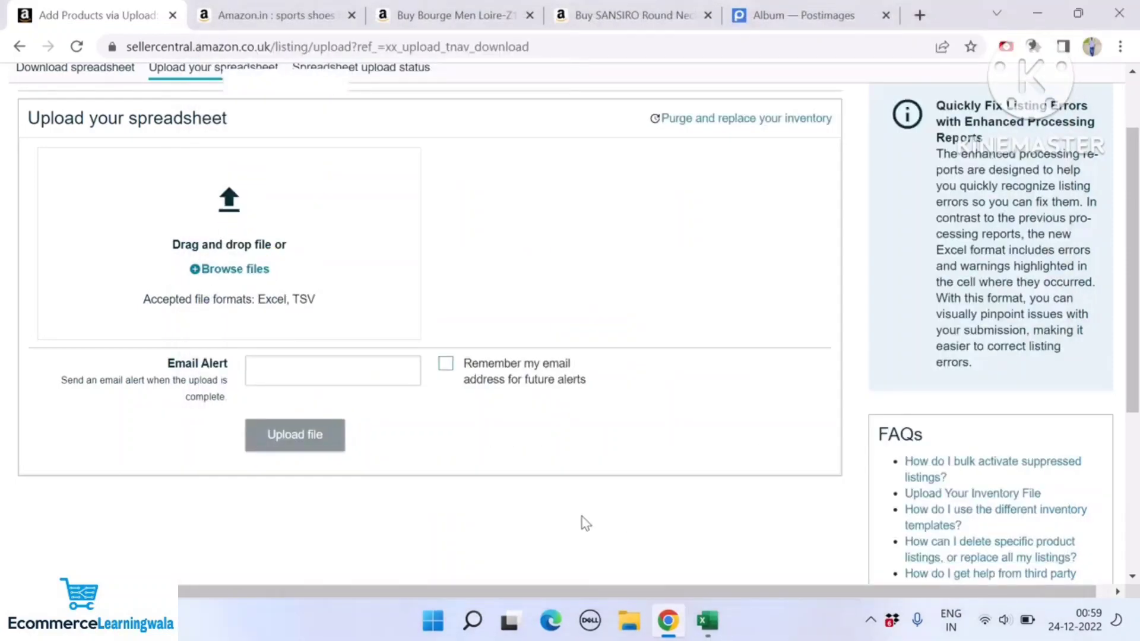
# Open Spreadsheet Upload Status and look through the earlier inventory file uploads, their statuses and processing report links
pyautogui.scroll(2, 322, 190)
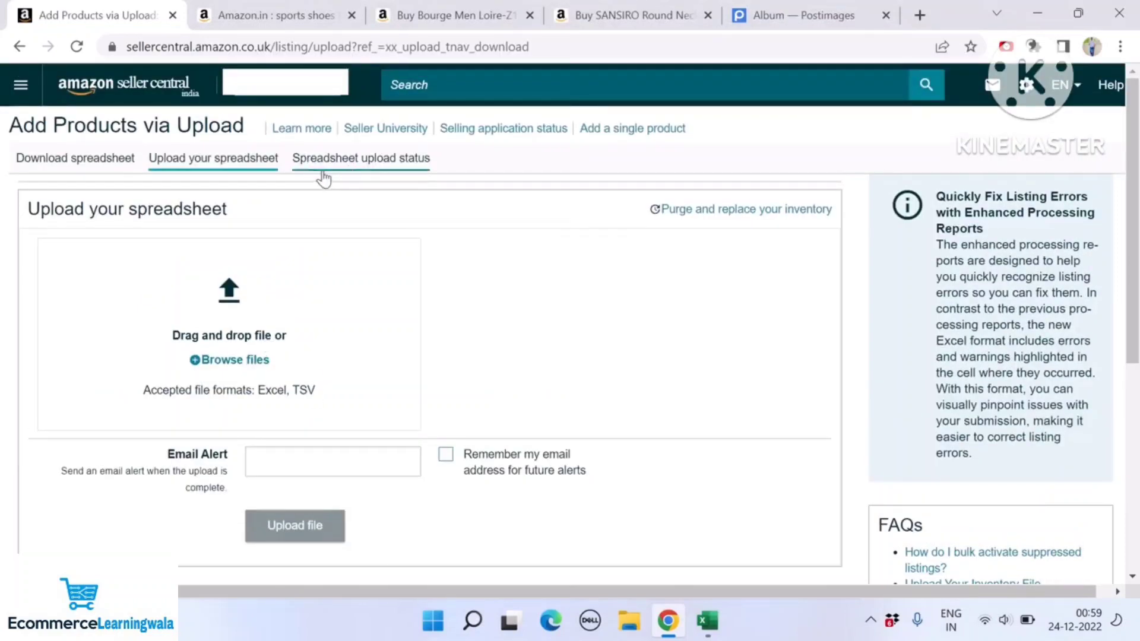
pyautogui.click(322, 173)
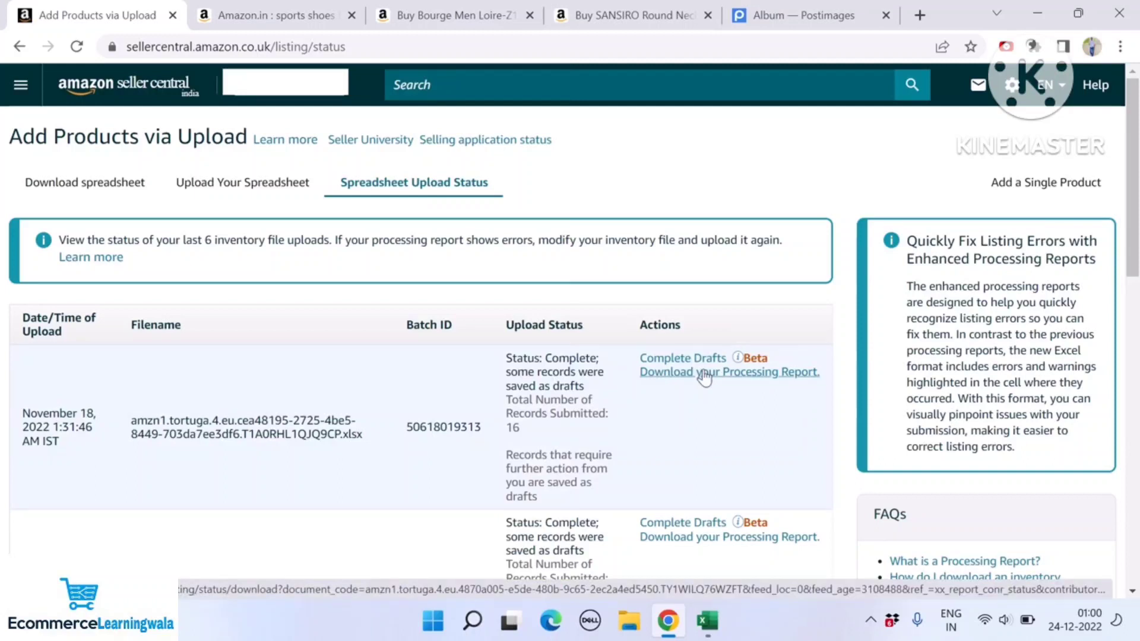
pyautogui.scroll(-1, 705, 377)
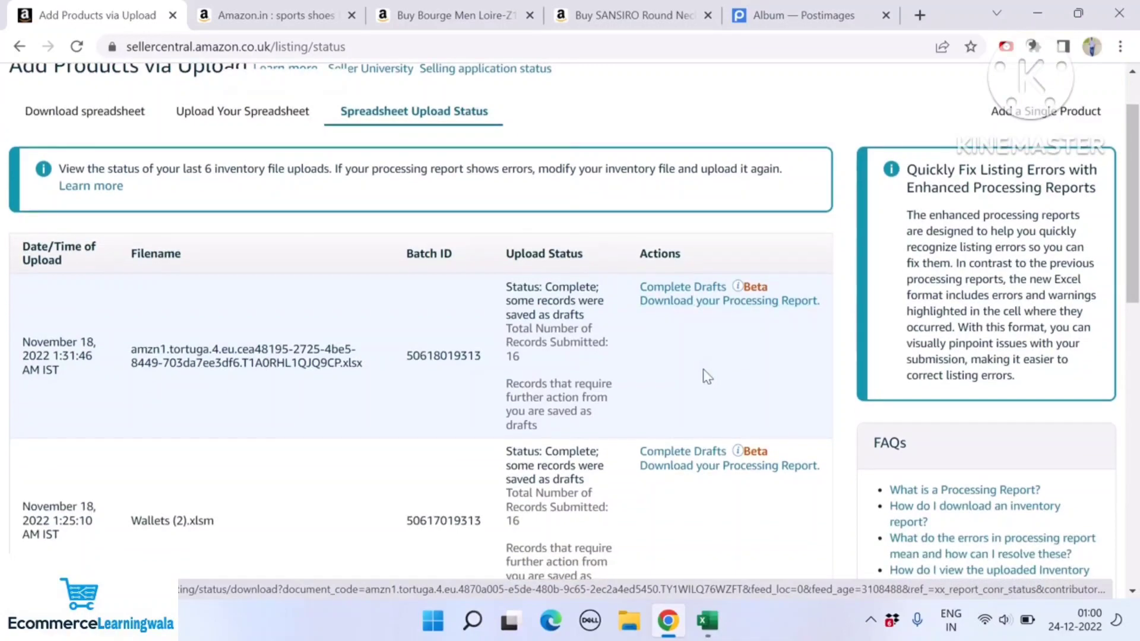
pyautogui.scroll(-10, 705, 378)
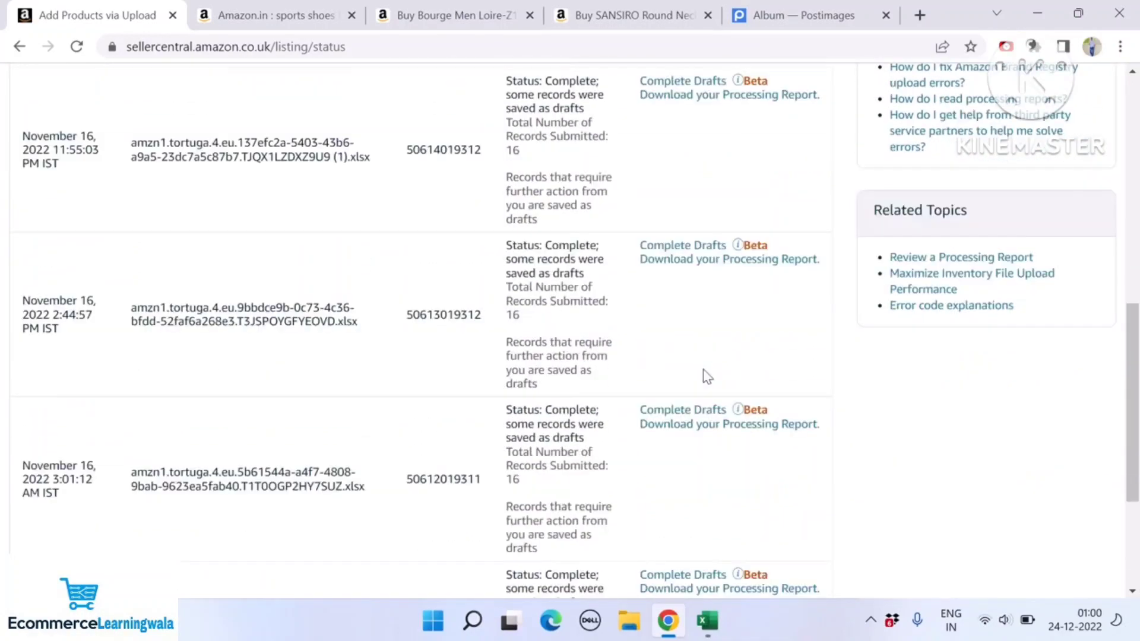
pyautogui.scroll(6, 705, 378)
pyautogui.scroll(3, 704, 377)
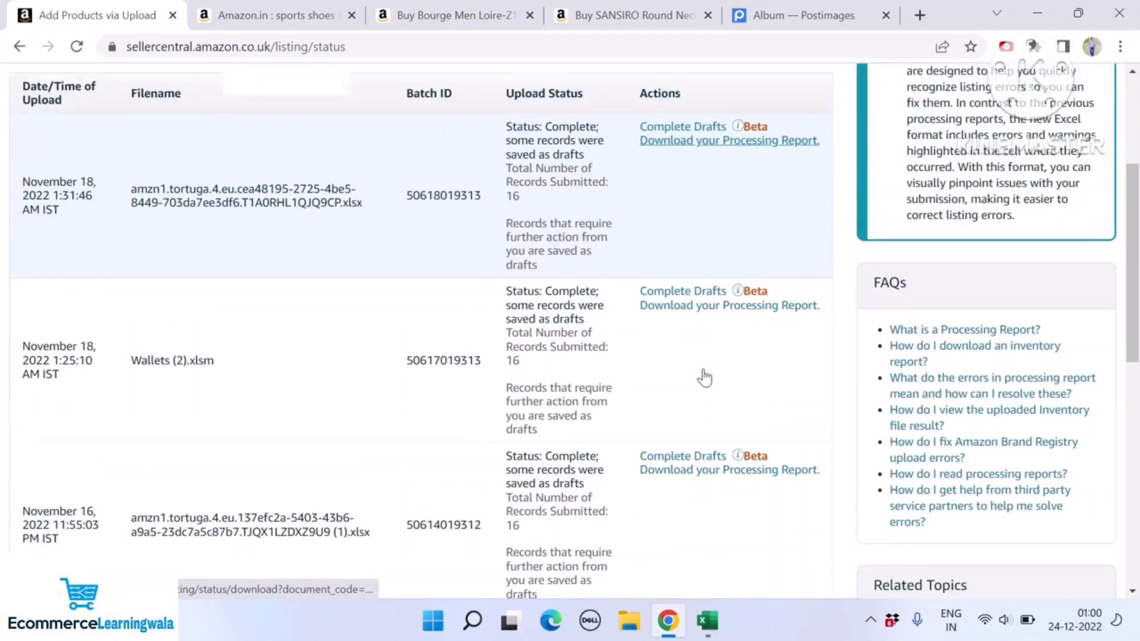